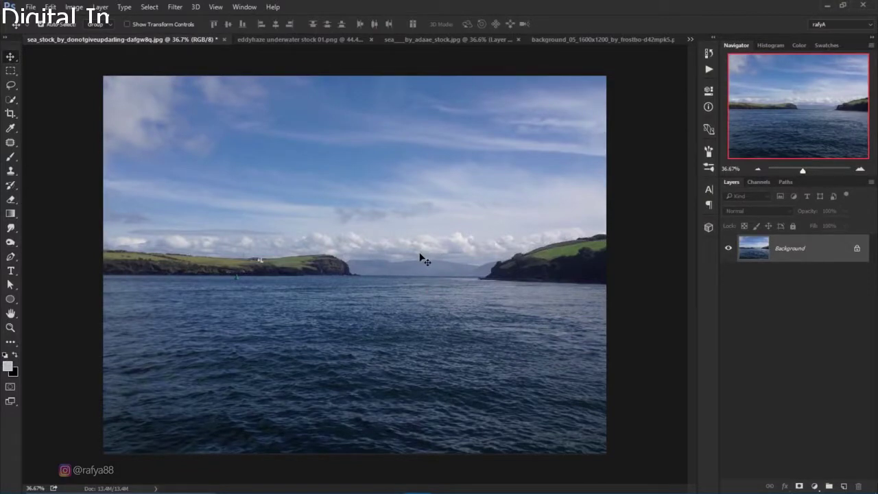
- Unlock the sea photo and scale it to 159.20% width and 75.57% height, leaving transparent bands
click(857, 249)
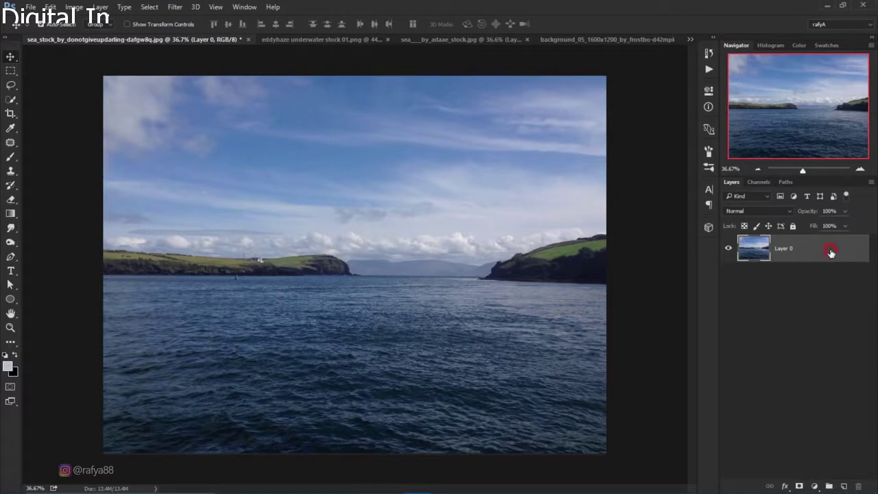
key(ctrl+t)
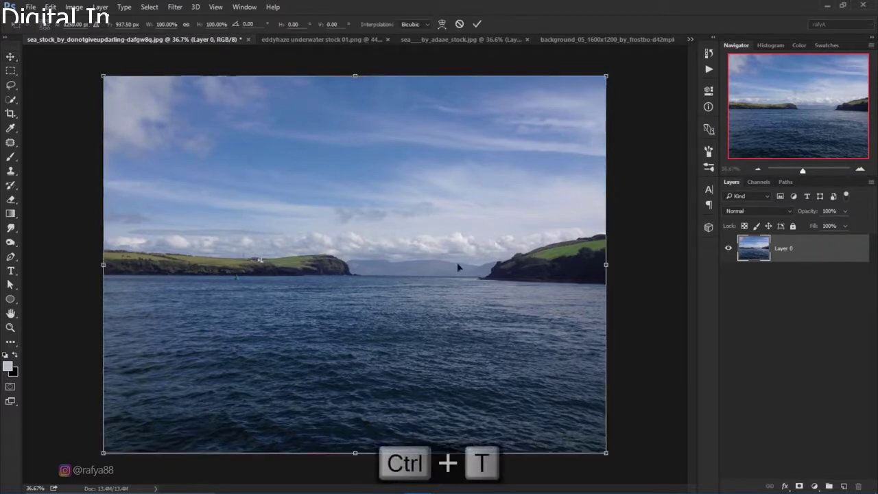
scroll(320, 284, down, 2)
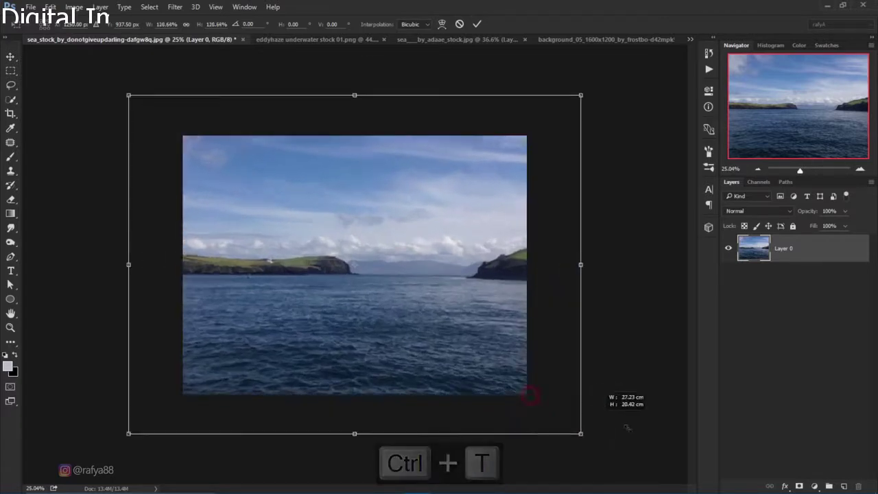
drag(529, 395, 655, 439)
drag(474, 429, 472, 365)
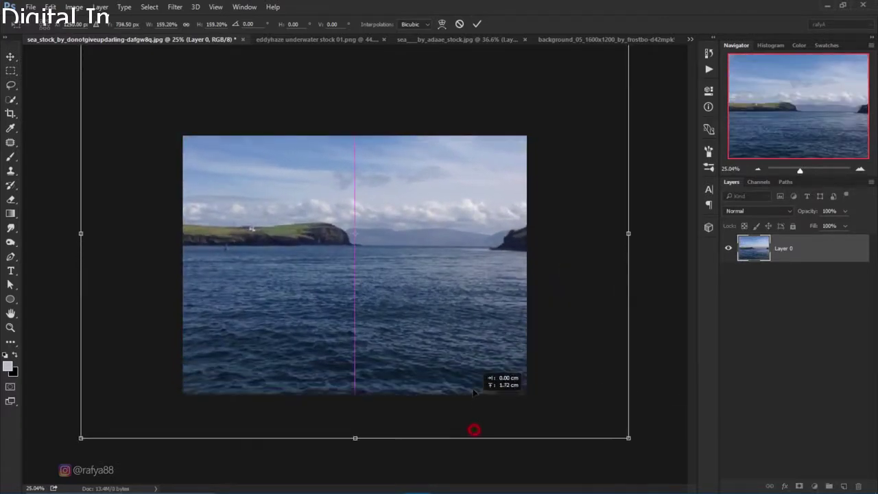
mouse_move(355, 401)
mouse_down()
mouse_move(564, 260)
mouse_move(484, 188)
mouse_move(500, 231)
mouse_move(493, 327)
mouse_up()
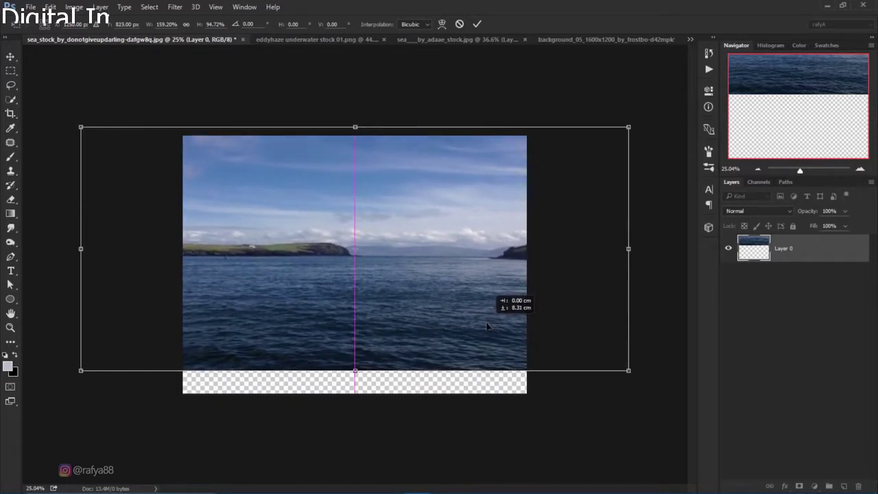
mouse_move(355, 373)
mouse_down()
mouse_move(356, 322)
mouse_move(401, 316)
mouse_move(402, 332)
mouse_up()
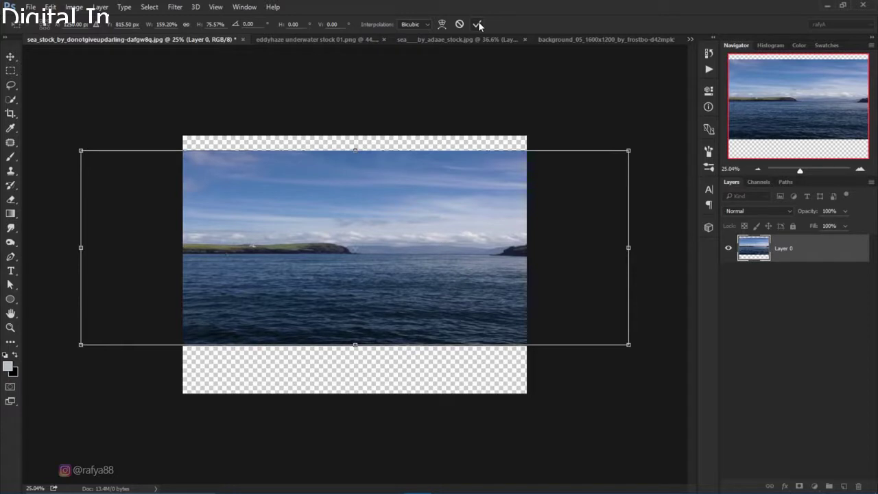
click(479, 26)
- Add a grey #888888 Solid Color fill layer and move it beneath the sea photo
click(814, 486)
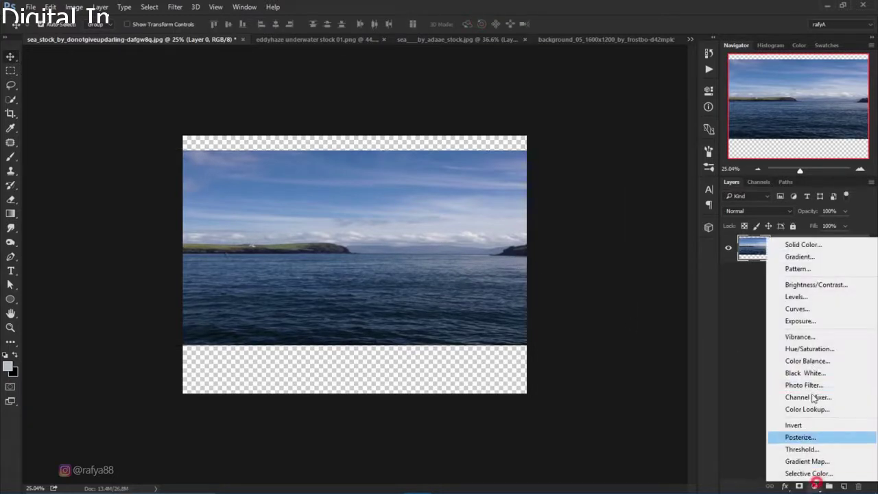
click(802, 245)
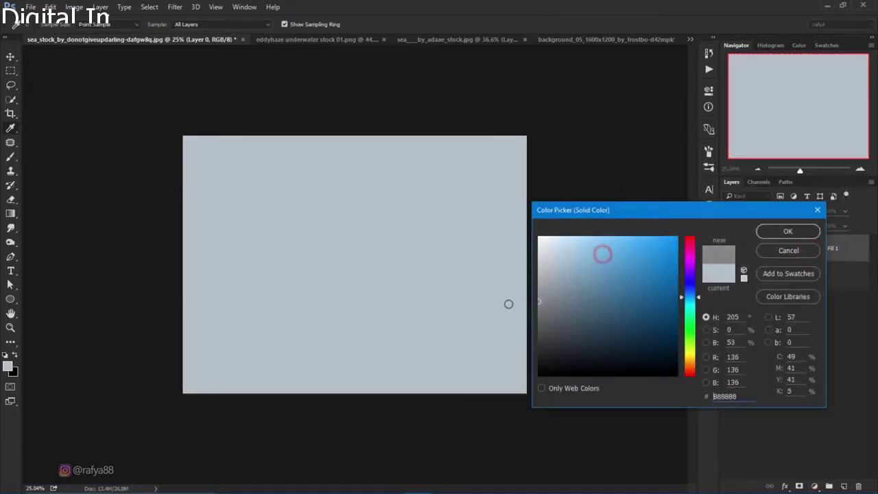
click(787, 232)
drag(847, 247, 854, 324)
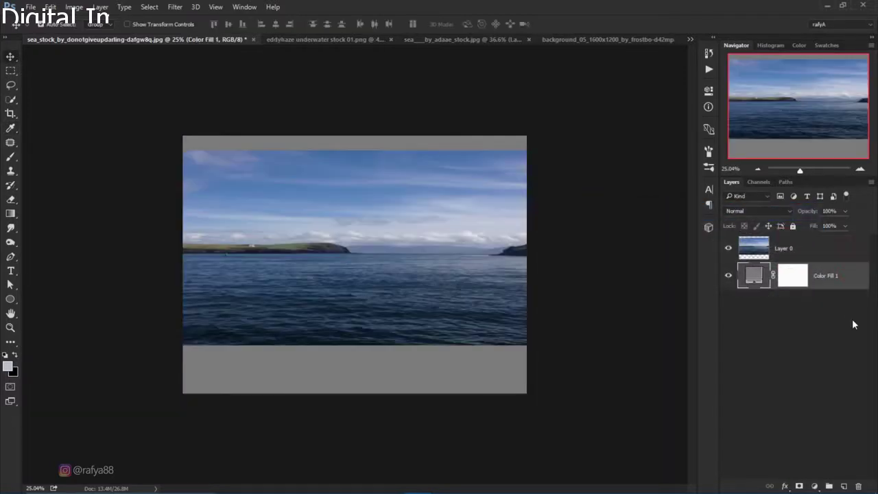
click(798, 254)
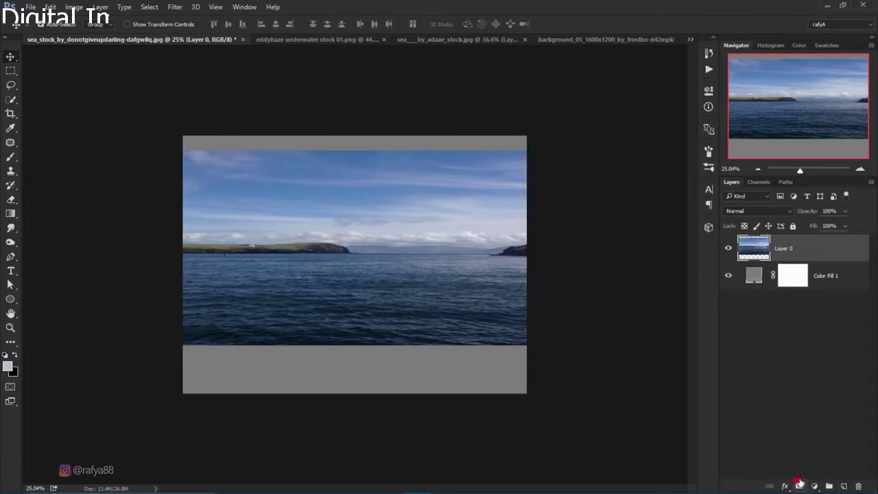
- Mask the sea photo with black-to-white linear gradients that fade the sky and horizon into grey
click(800, 485)
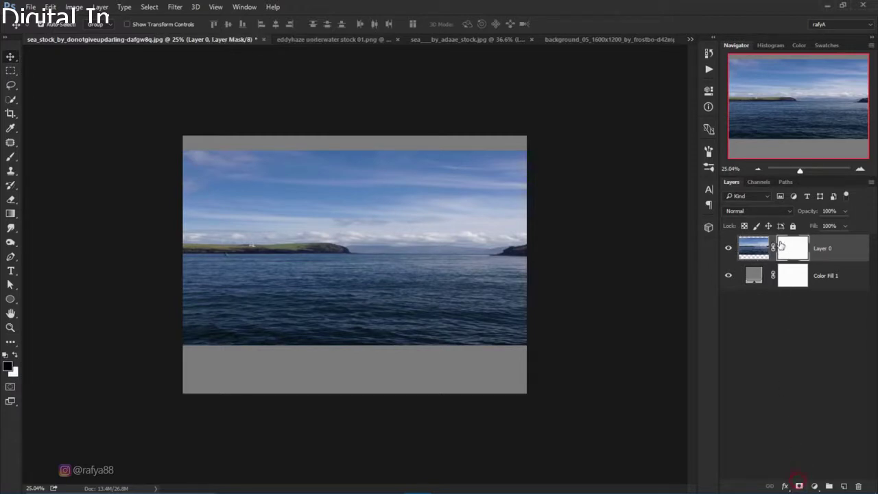
click(10, 214)
click(103, 24)
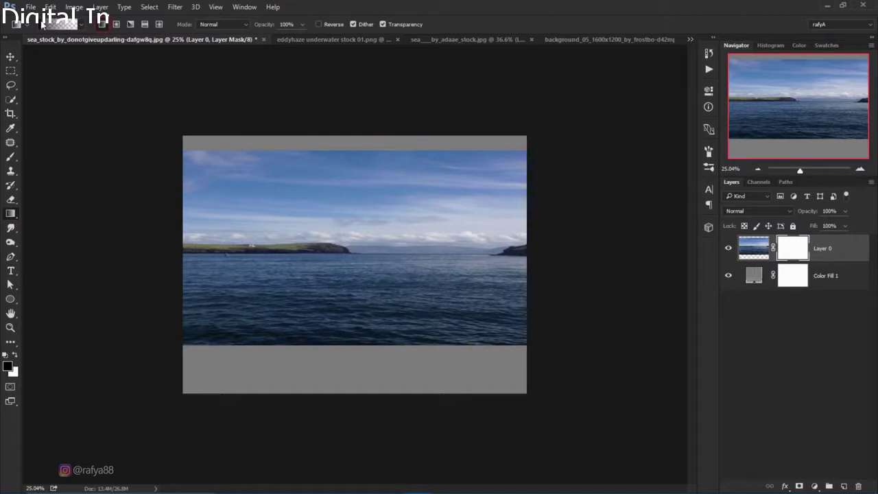
click(14, 354)
click(15, 354)
drag(360, 233, 359, 291)
drag(367, 222, 366, 294)
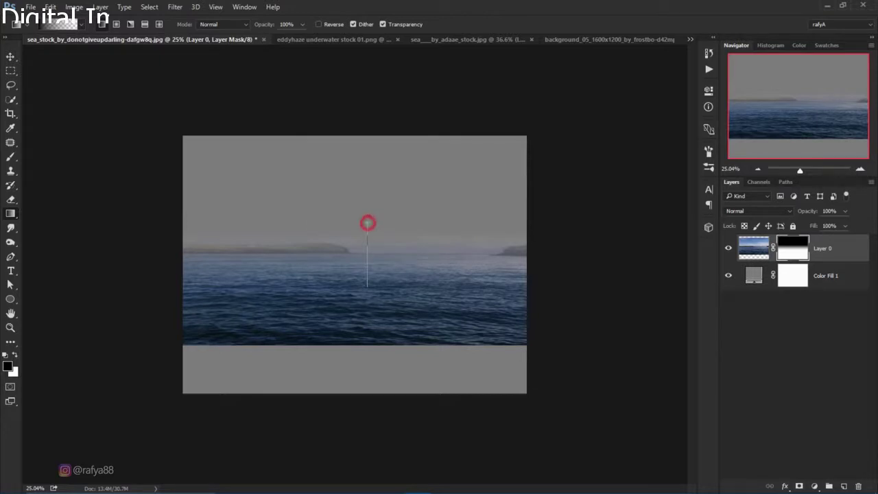
drag(372, 238, 375, 294)
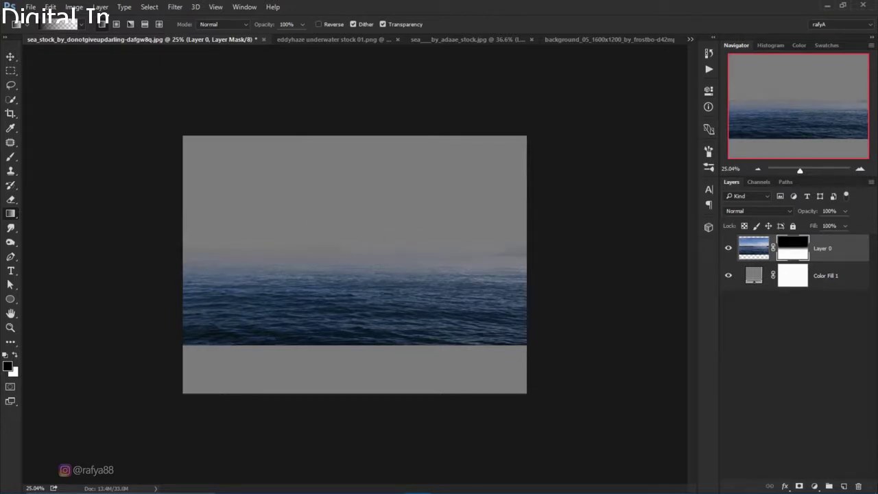
click(821, 277)
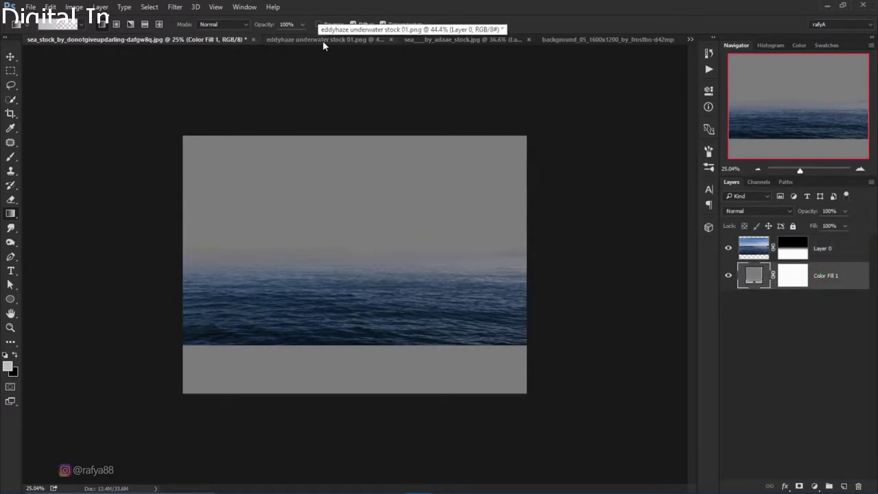
- Drag the purple cloudy sky photo from sea_by_adaae into the composite
click(434, 41)
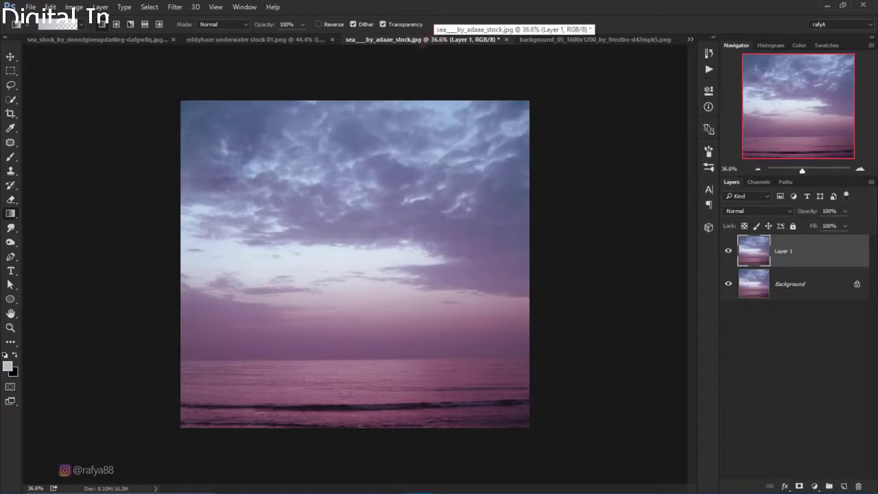
click(10, 56)
mouse_move(239, 137)
mouse_down()
mouse_move(149, 40)
mouse_move(403, 225)
mouse_move(295, 168)
mouse_up()
- Flip the sky layer horizontally and enlarge it to fill the canvas
key(ctrl+t)
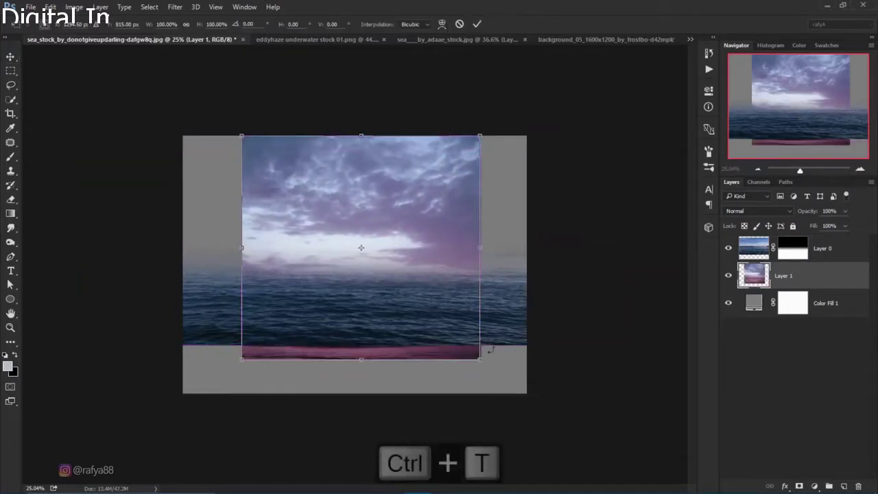
drag(480, 359, 558, 398)
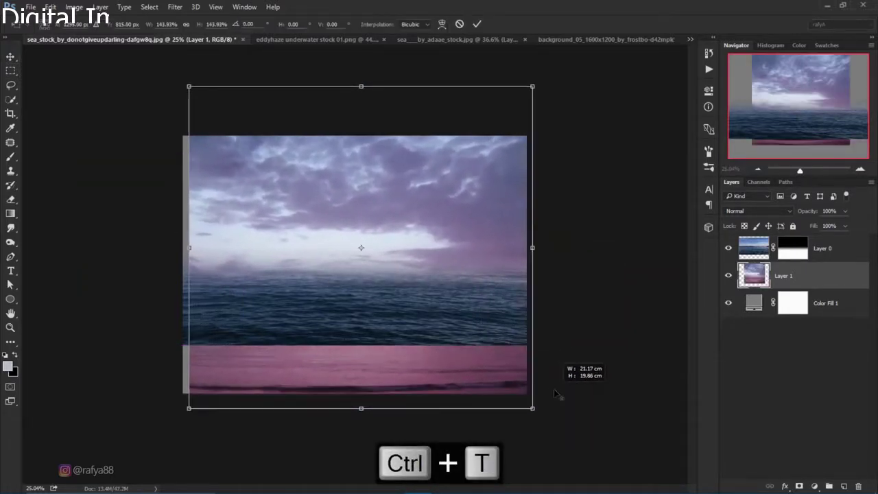
drag(447, 275, 444, 299)
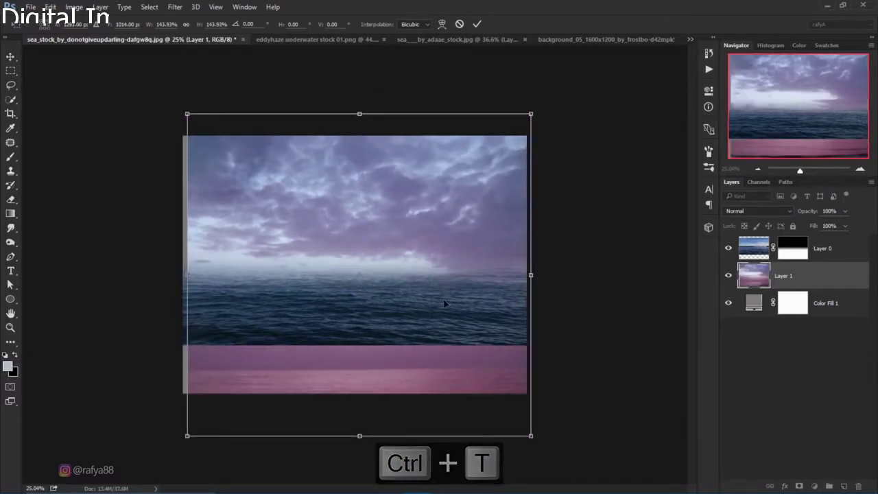
right_click(411, 233)
click(505, 399)
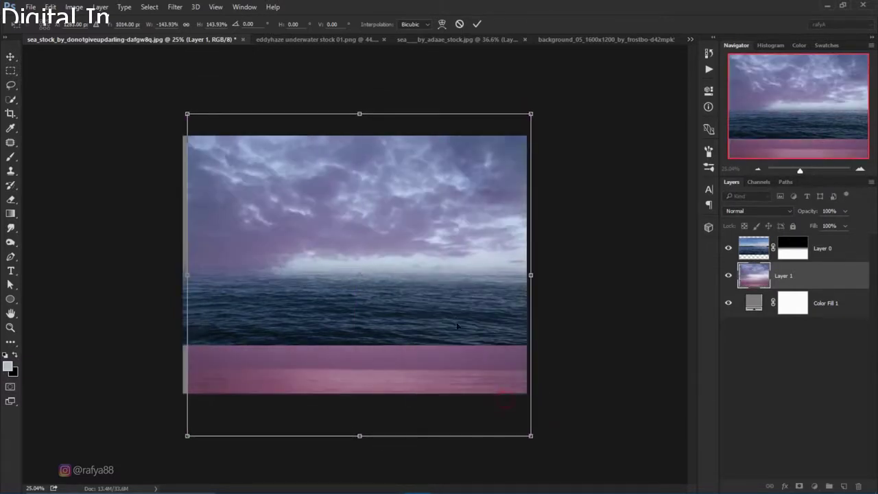
drag(455, 309, 451, 309)
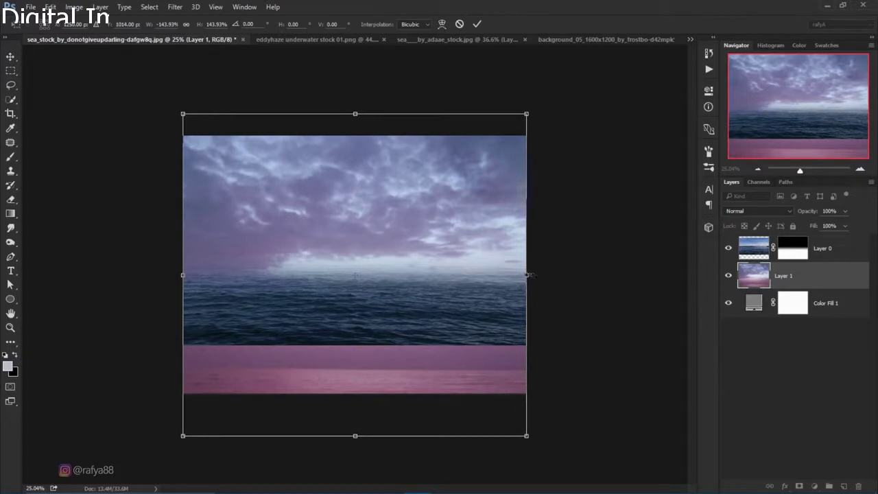
drag(528, 275, 539, 275)
click(465, 277)
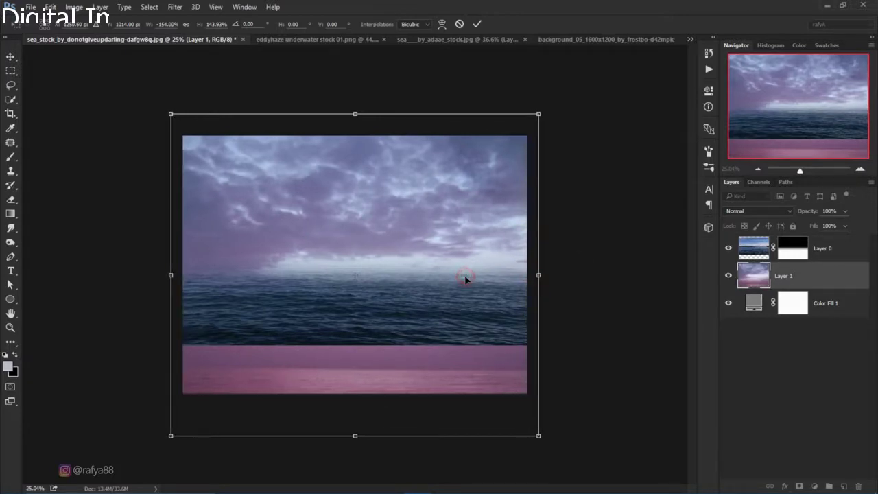
drag(354, 113, 355, 119)
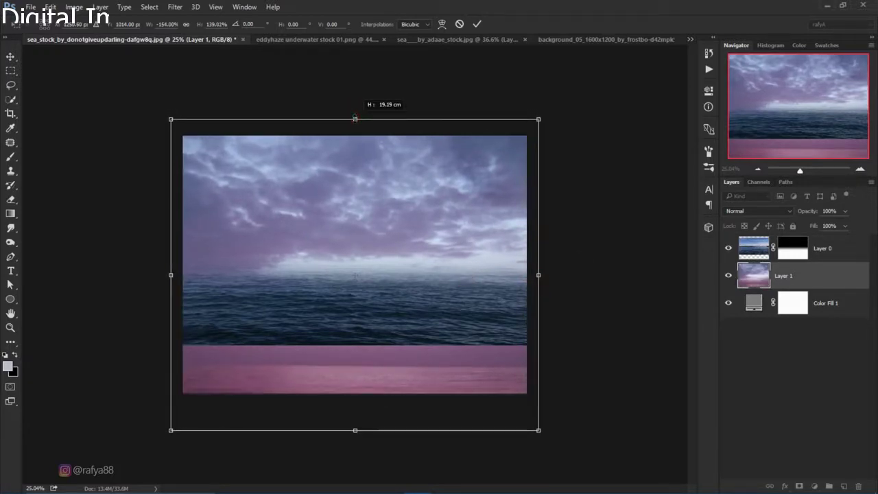
click(351, 173)
drag(351, 174, 362, 169)
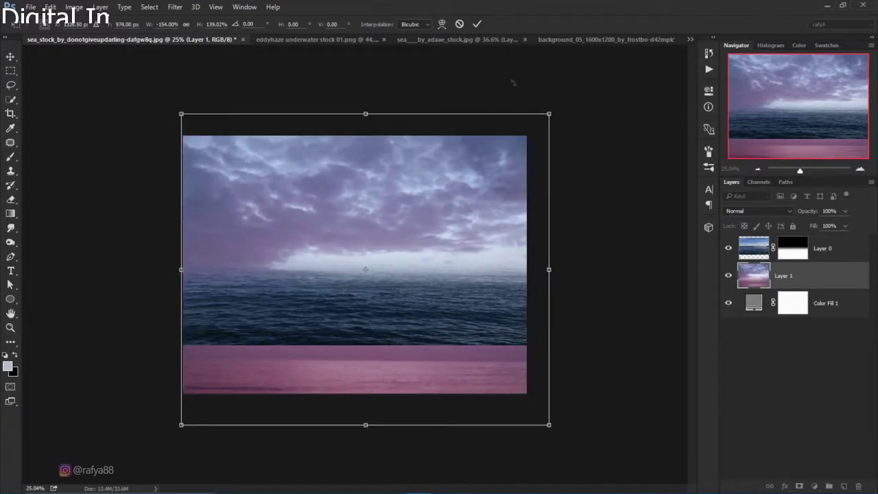
click(478, 24)
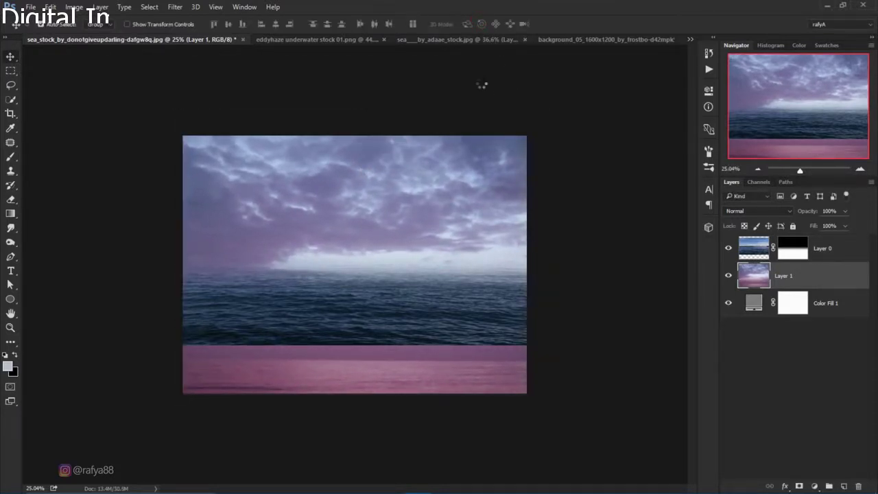
- Rename Layer 1 to 'sky'
double_click(783, 275)
text(sky)
click(828, 282)
- Clip a Hue/Saturation adjustment to the sky with Hue -10 and Saturation -56
click(815, 485)
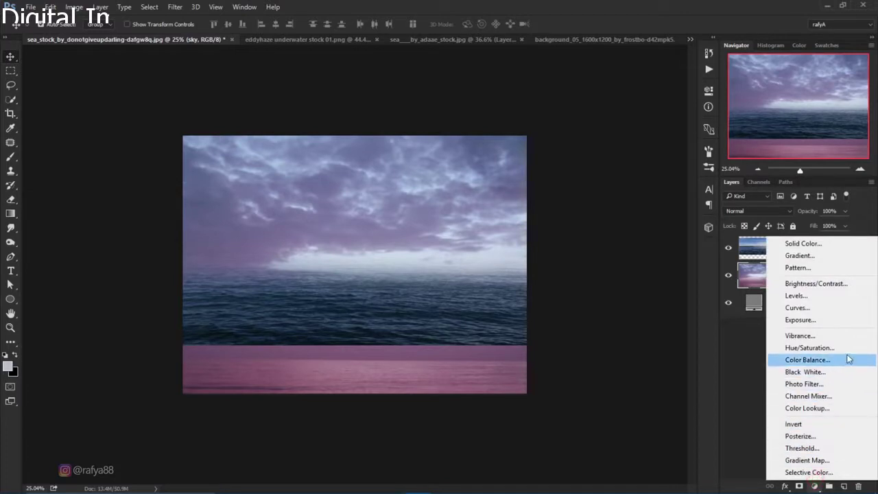
click(816, 348)
click(612, 267)
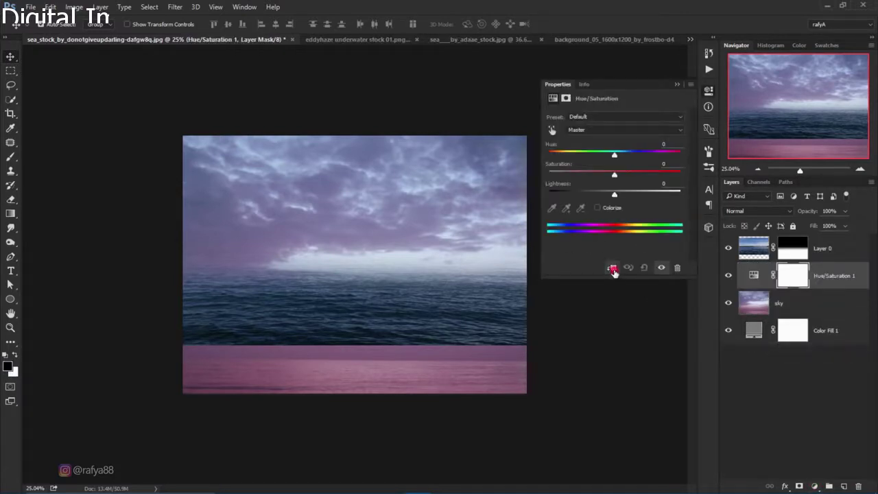
drag(614, 172, 577, 176)
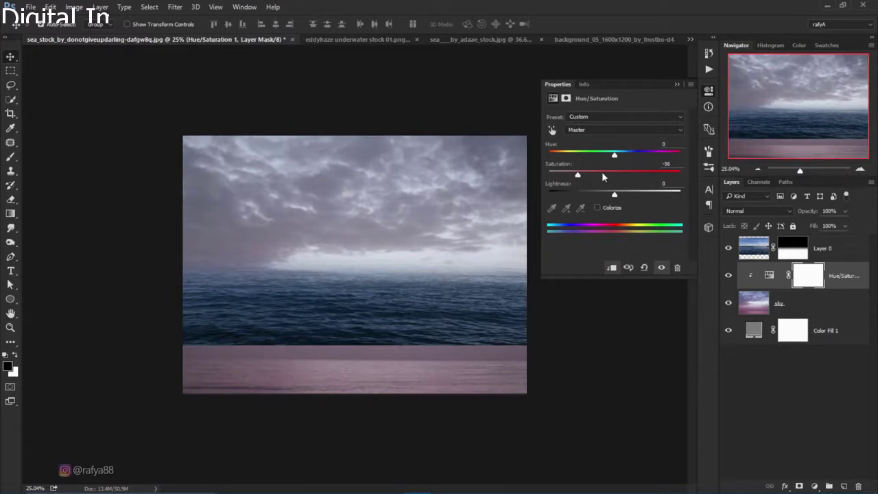
drag(615, 156, 607, 157)
click(677, 82)
click(729, 276)
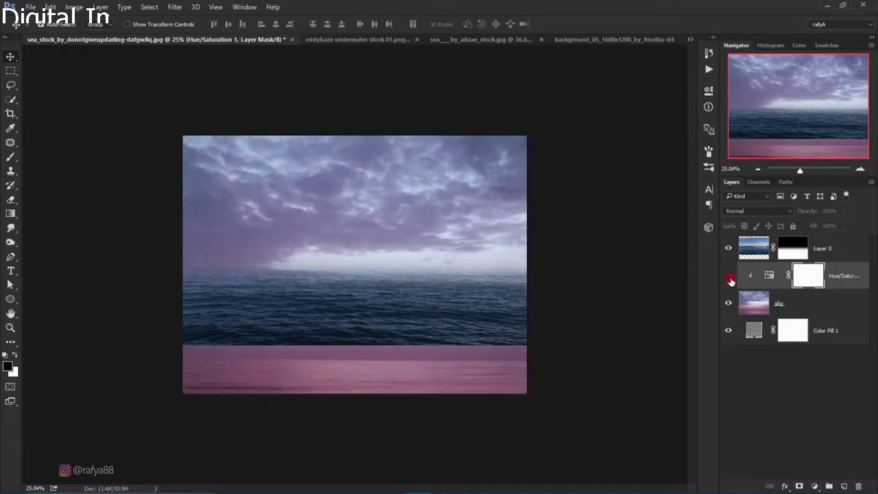
click(729, 276)
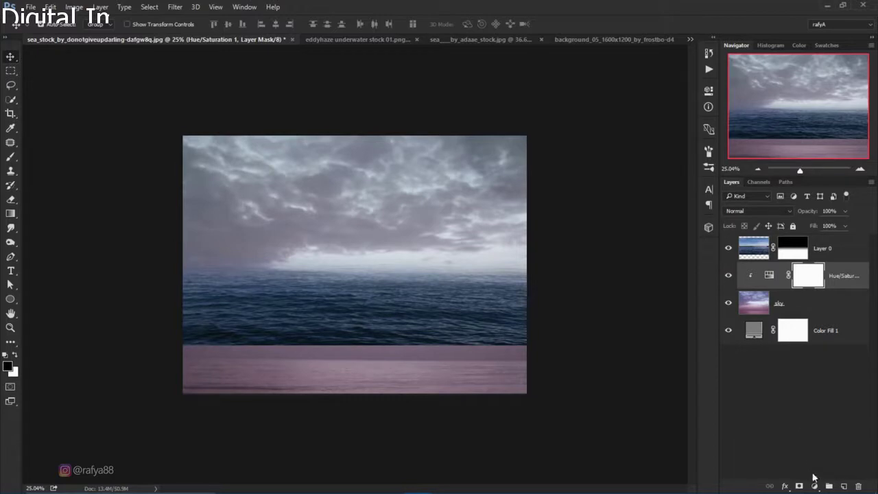
click(815, 486)
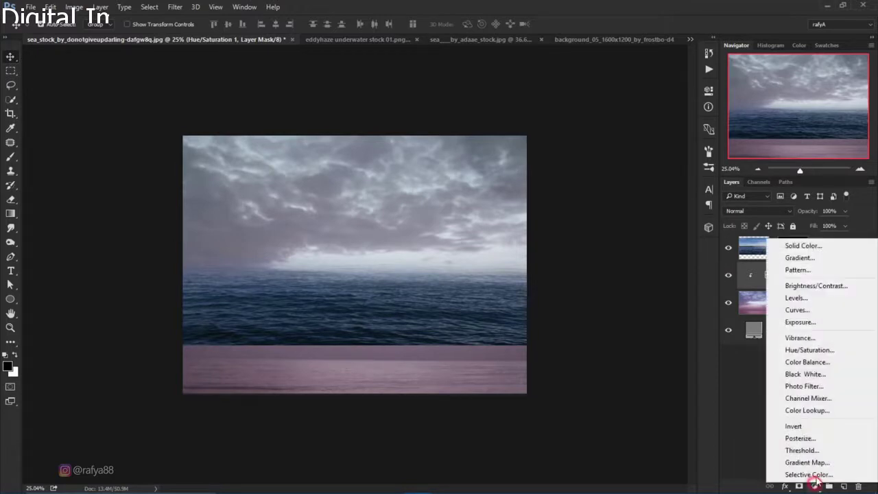
- Add a Levels adjustment clipped to the sky with input black 38 and output white 163
click(857, 301)
click(612, 267)
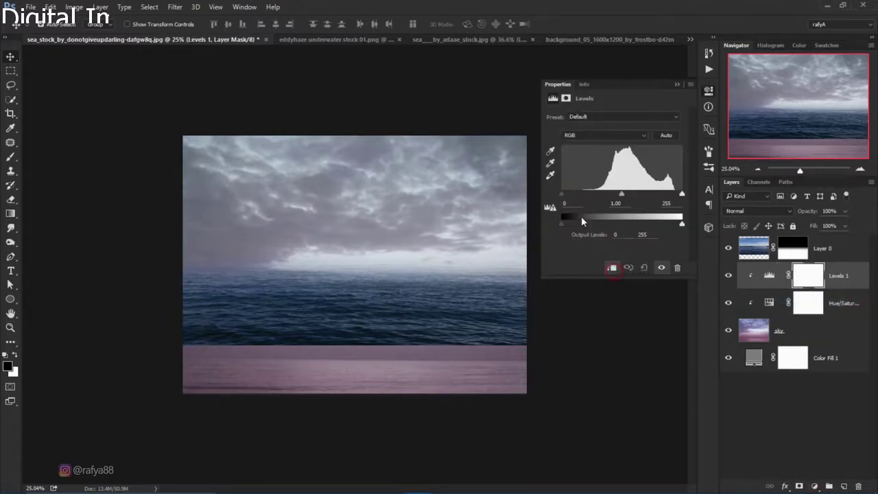
drag(681, 224, 637, 225)
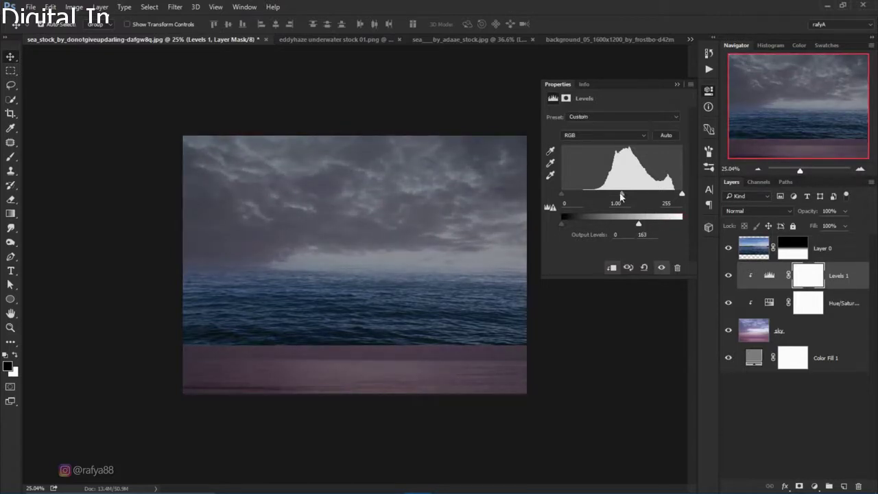
drag(561, 194, 575, 197)
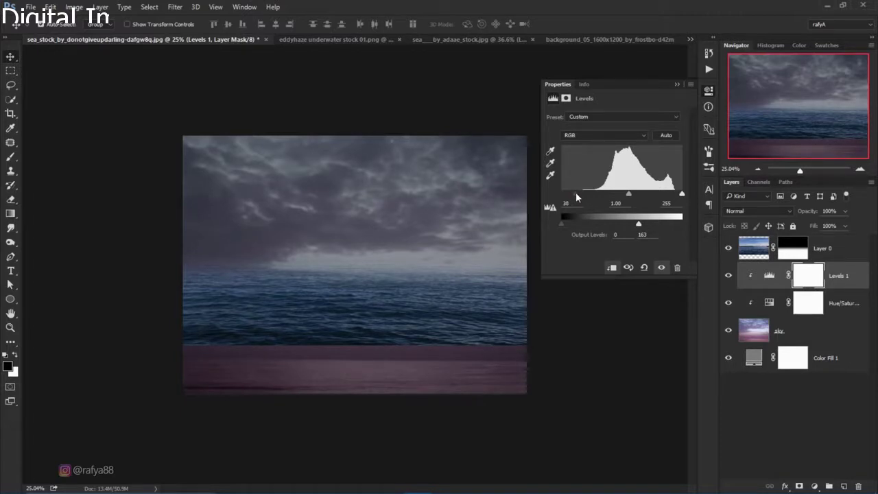
drag(576, 193, 580, 197)
click(679, 84)
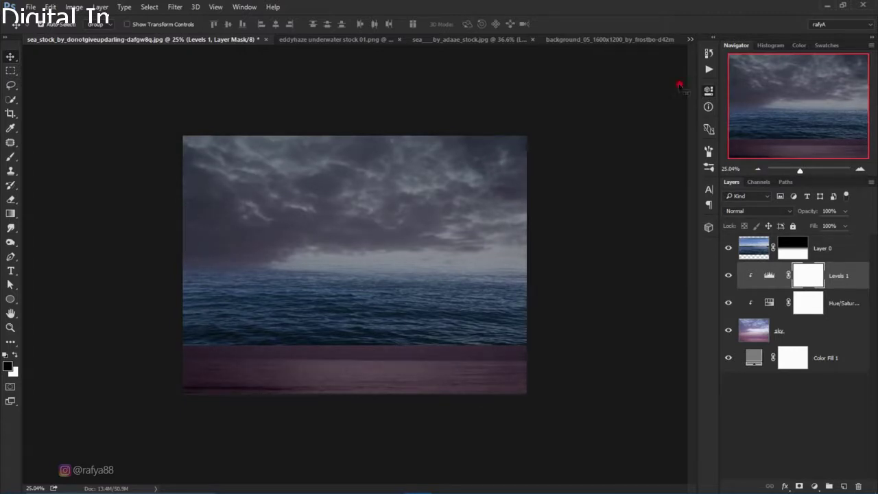
click(815, 484)
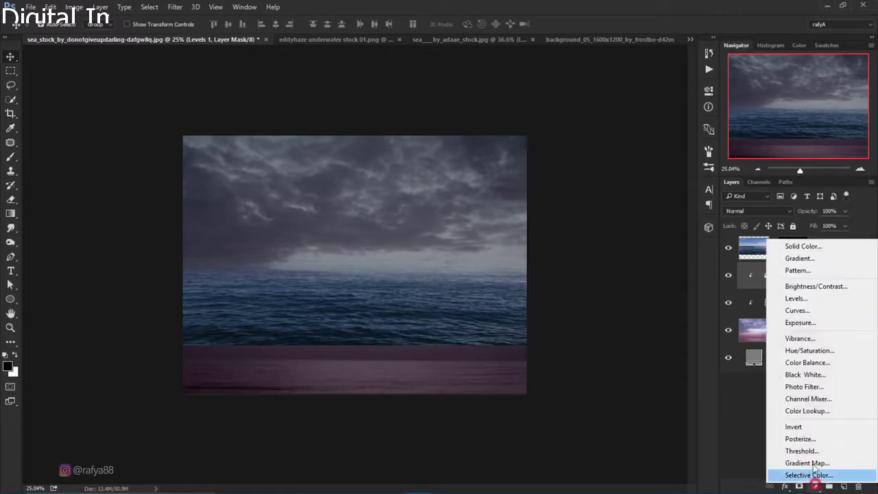
- Add a Color Balance adjustment clipped to the sky with midtones Cyan–Red at -10
click(842, 355)
click(612, 267)
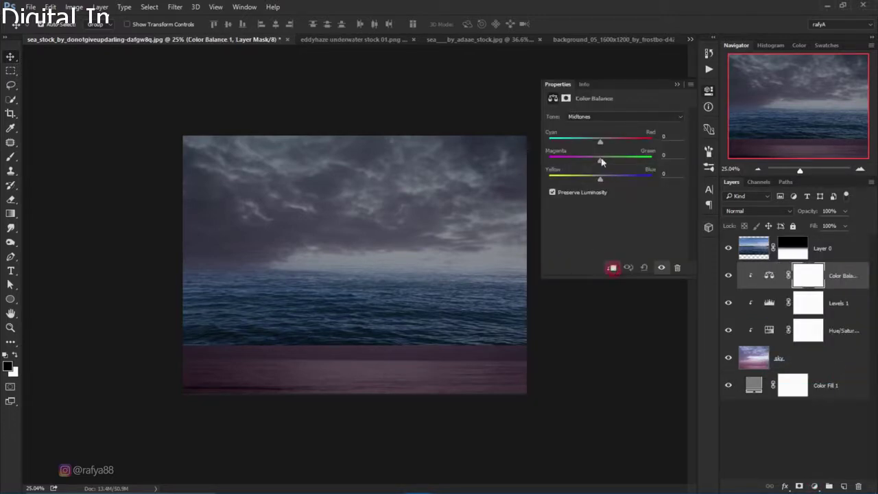
drag(603, 140, 595, 142)
click(676, 84)
click(820, 251)
- Rename Layer 0 to 'sea' and clip a Hue/Saturation adjustment with Saturation -53 to it
double_click(821, 250)
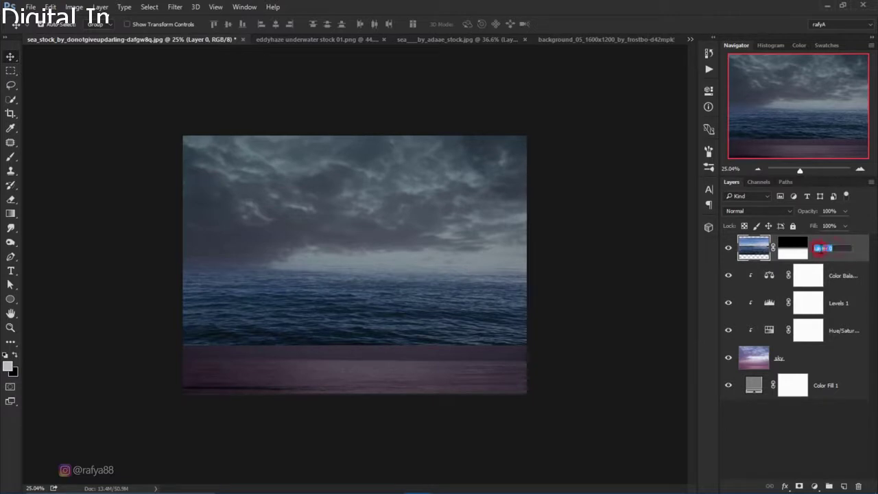
text(sea)
key(Return)
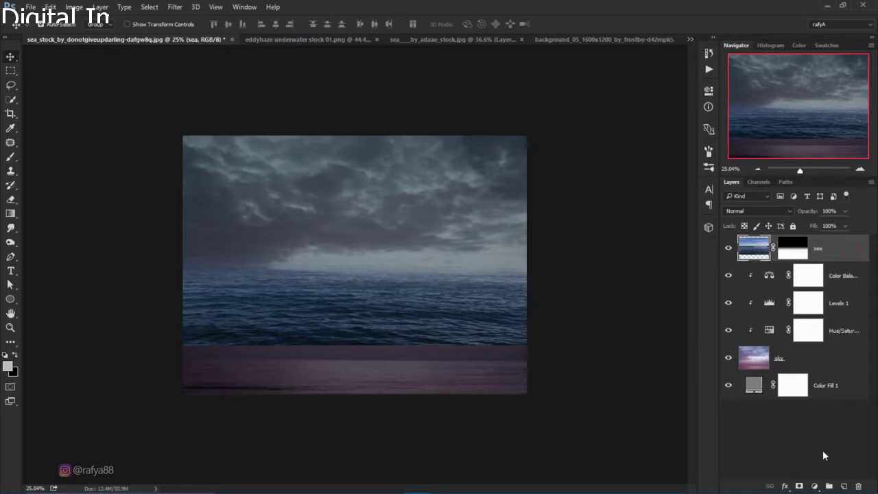
click(814, 486)
click(849, 355)
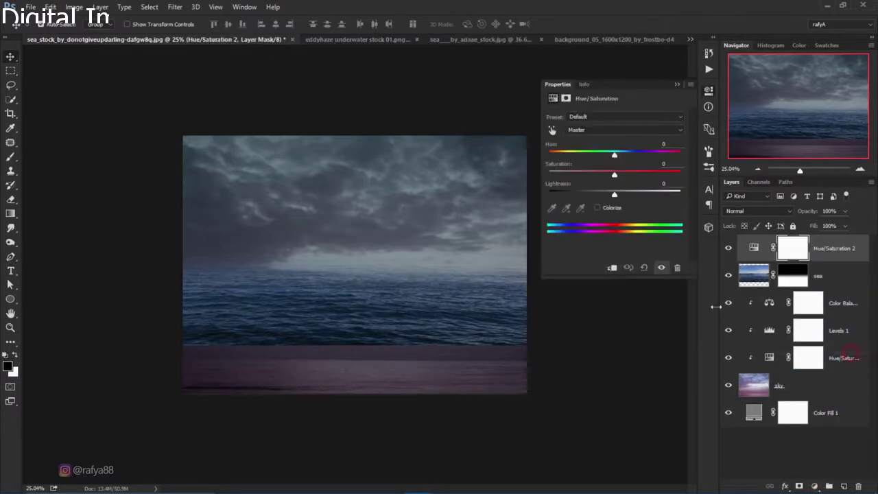
click(611, 268)
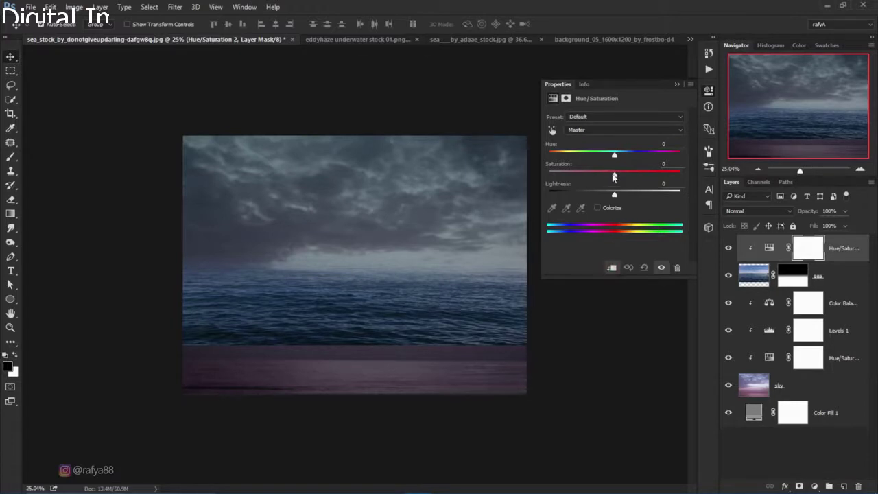
drag(615, 174, 578, 177)
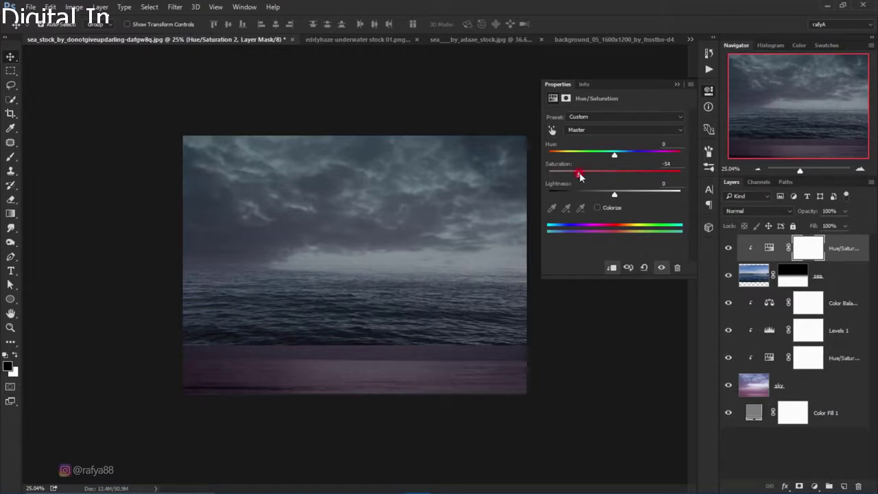
click(677, 84)
- Select the Color Balance 1 layer with the Move tool active
click(729, 248)
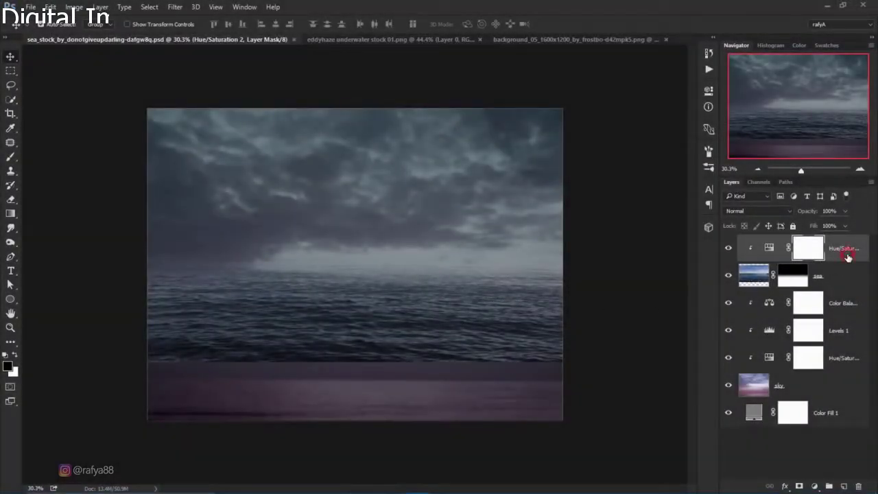
click(842, 308)
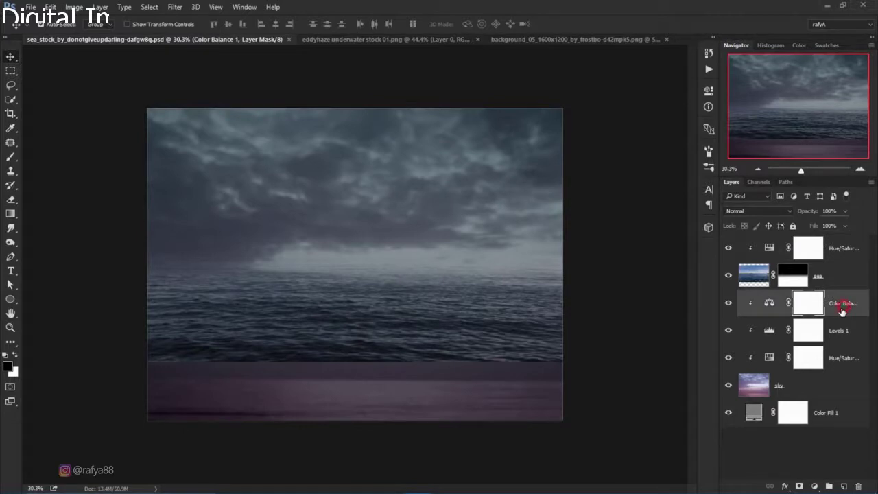
click(15, 60)
- Drag the underwater stock photo into the seascape composite
click(343, 40)
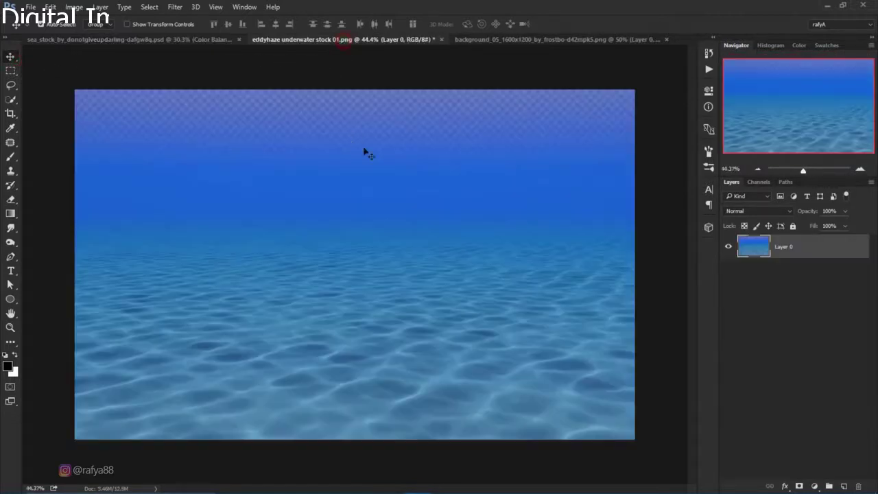
mouse_move(384, 182)
mouse_down()
mouse_move(308, 85)
mouse_move(214, 41)
mouse_move(417, 327)
mouse_up()
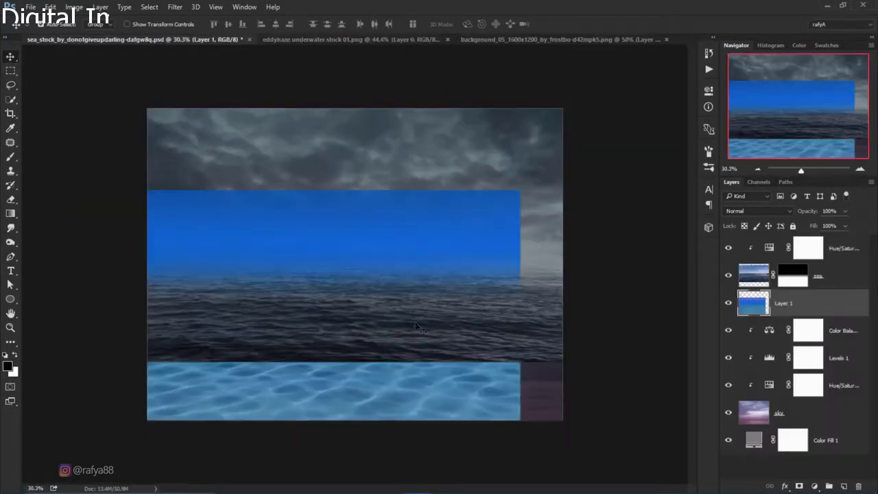
click(817, 308)
- Stretch the underwater layer past the canvas edges and align its top with the horizon
key(ctrl+t)
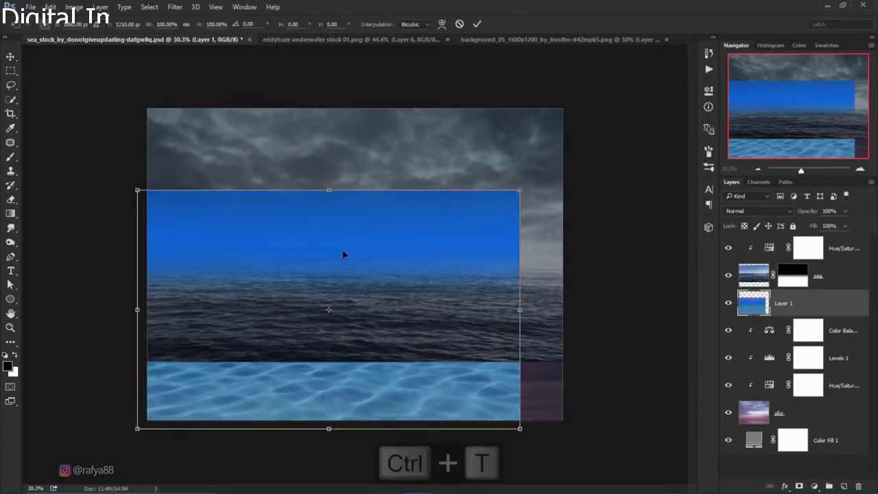
drag(343, 254, 376, 255)
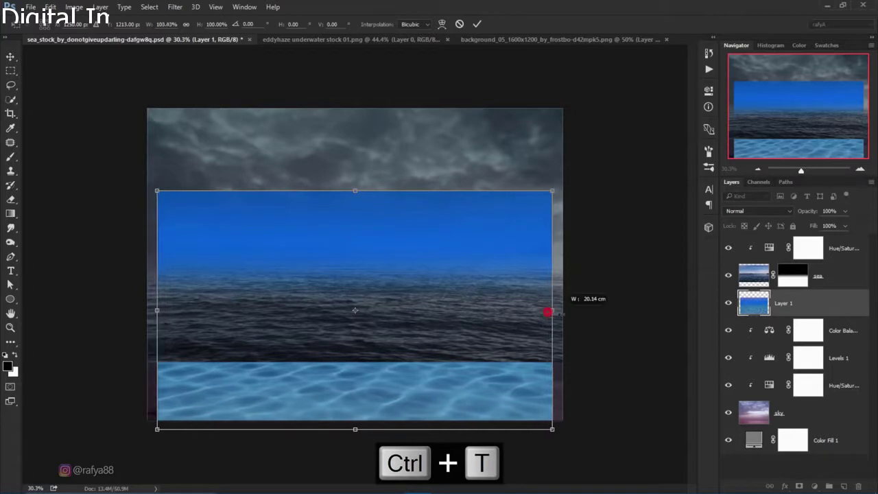
drag(546, 310, 604, 310)
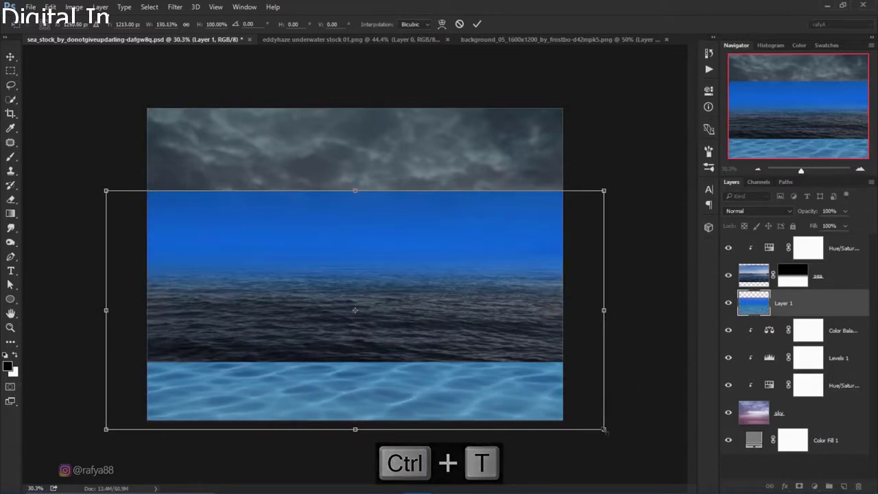
drag(603, 430, 664, 458)
key(ctrl+minus)
drag(409, 282, 413, 357)
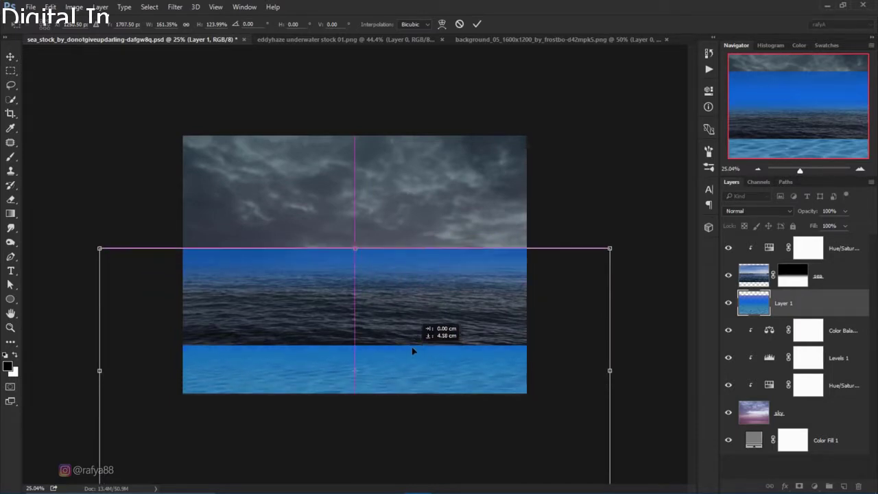
drag(362, 256, 363, 264)
drag(373, 285, 372, 290)
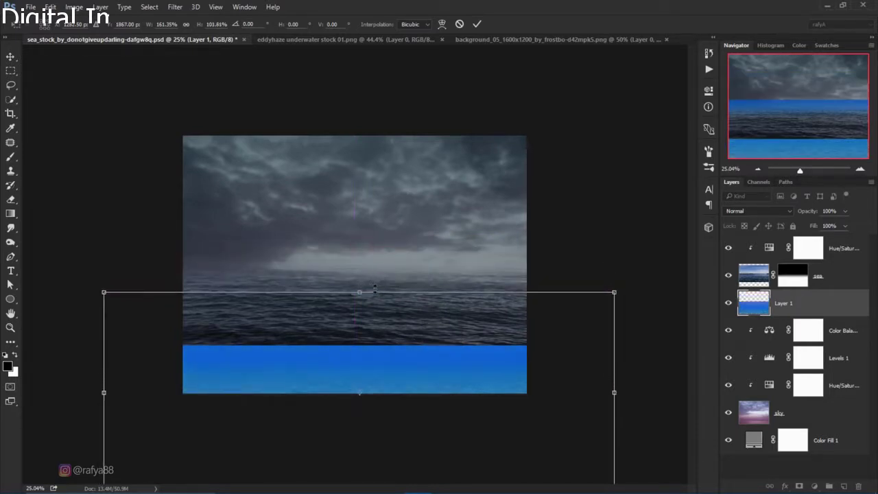
drag(374, 328, 376, 312)
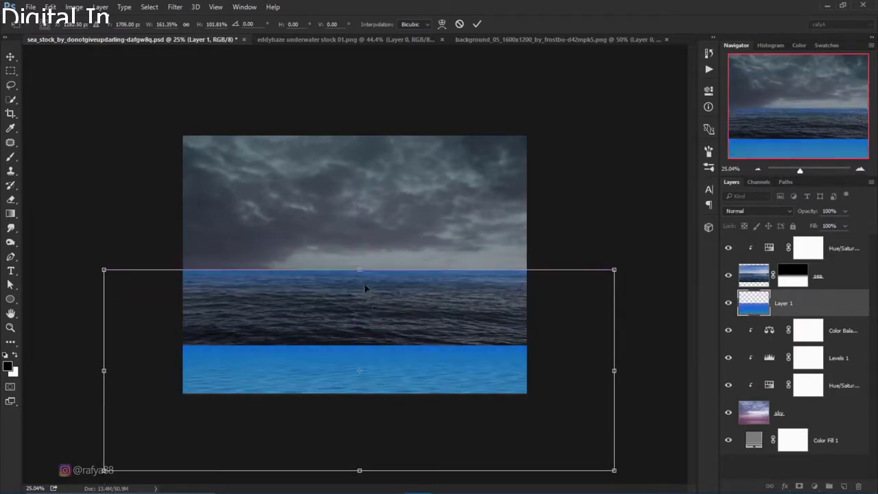
click(478, 24)
- Erase the bright blue strip along the horizon from the 'under water' layer
scroll(466, 259, up, 1)
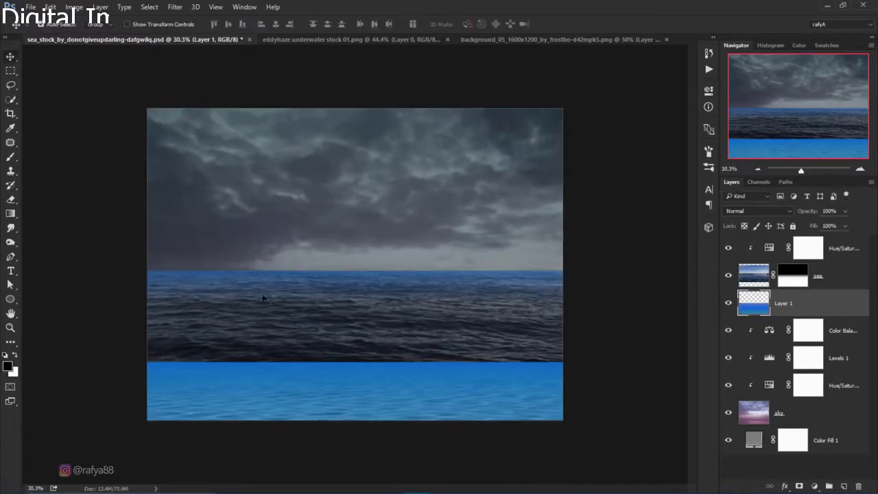
click(11, 201)
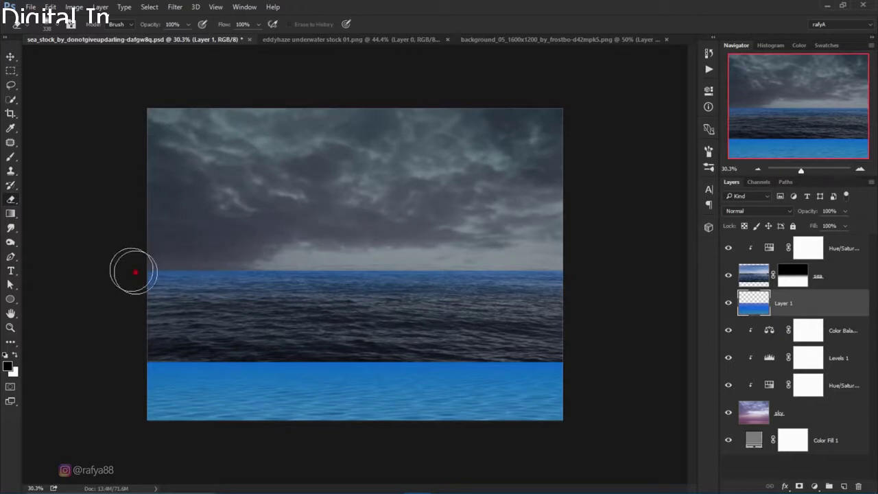
drag(131, 269, 472, 277)
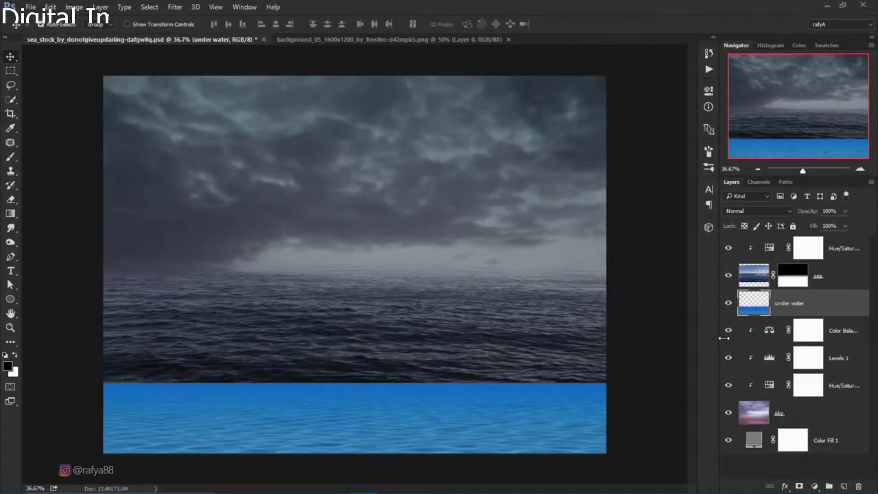
click(830, 307)
click(816, 486)
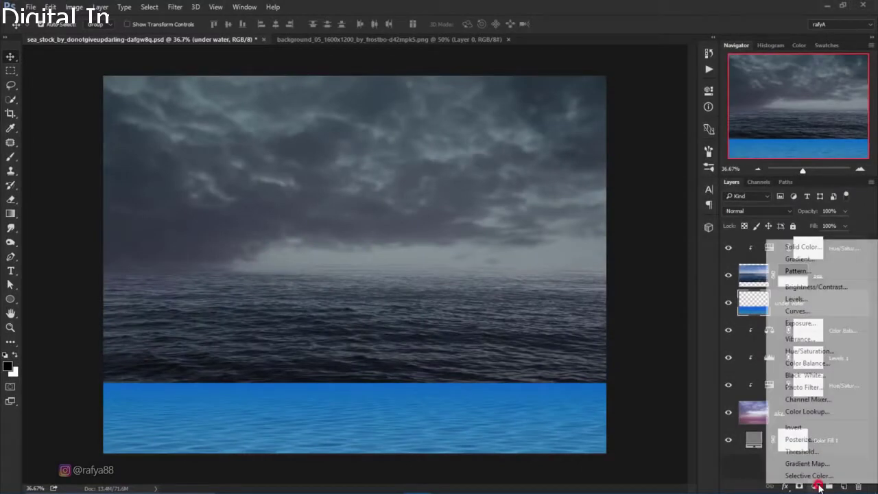
- Clip a Levels adjustment to 'under water' that dims its whites and raises its black point
click(839, 300)
click(611, 268)
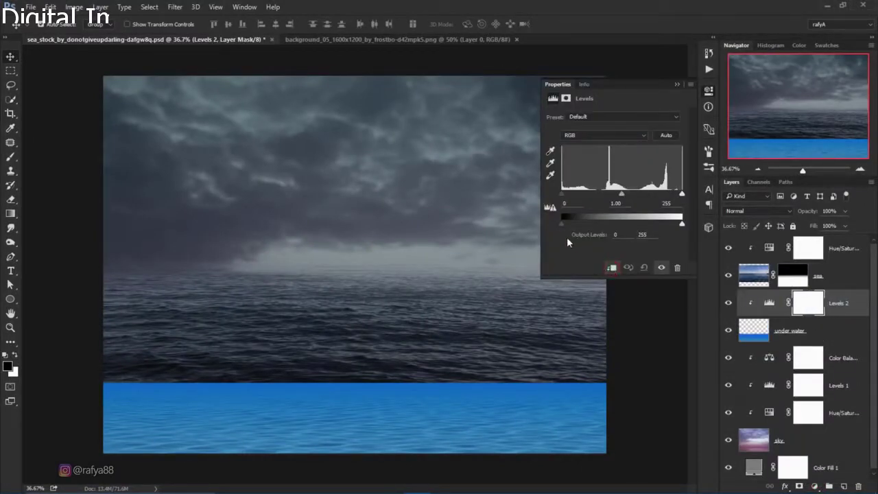
drag(684, 227, 623, 227)
mouse_move(564, 198)
mouse_down()
mouse_move(591, 196)
mouse_move(579, 192)
mouse_up()
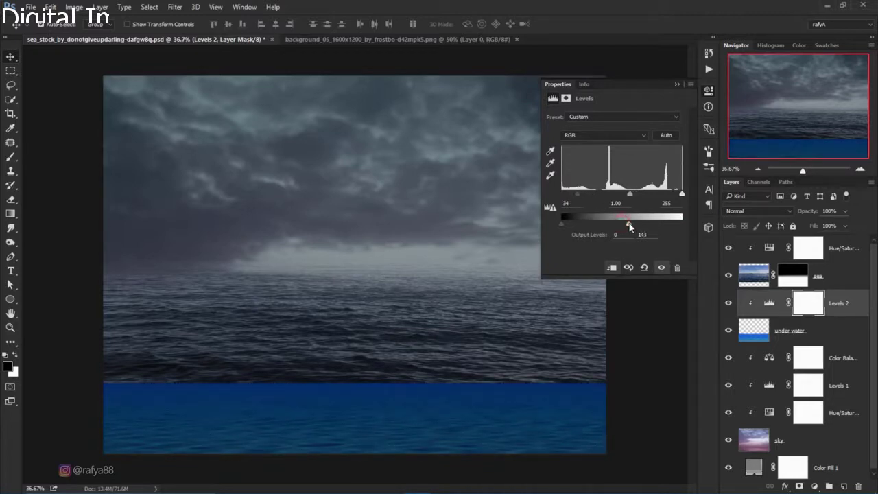
drag(626, 226, 617, 225)
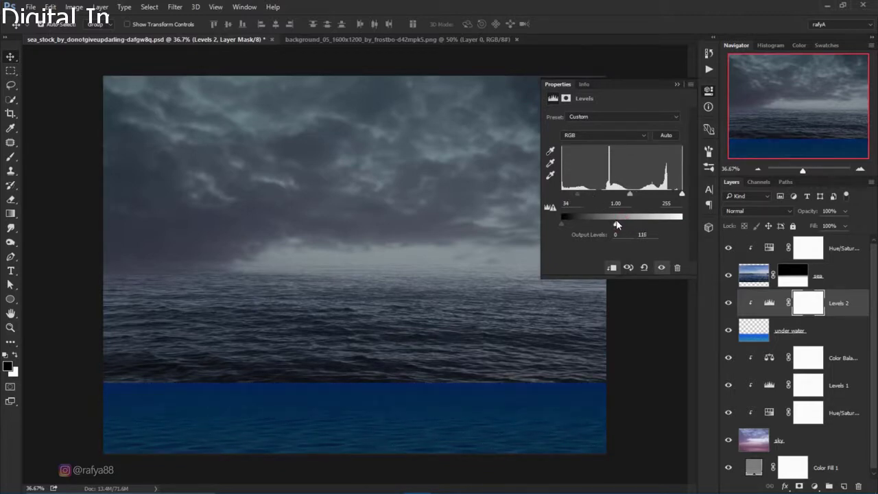
click(677, 85)
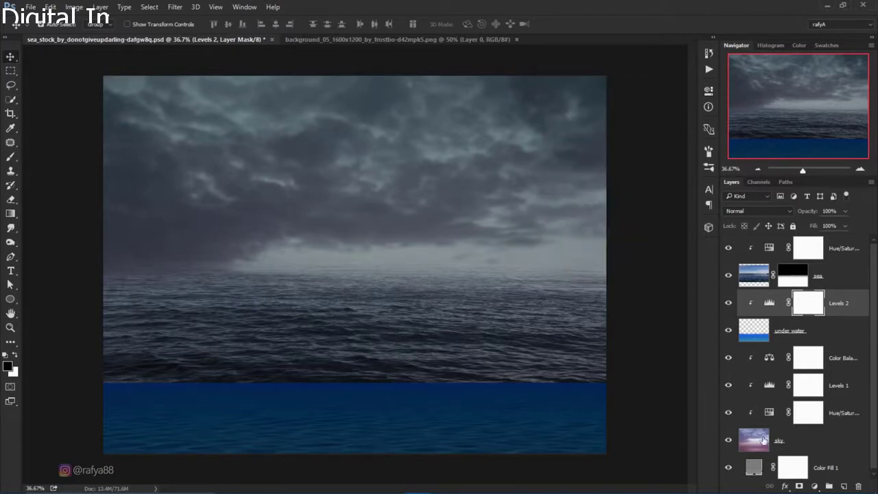
- Clip a Hue/Saturation adjustment desaturating the underwater area to Saturation -54
click(816, 486)
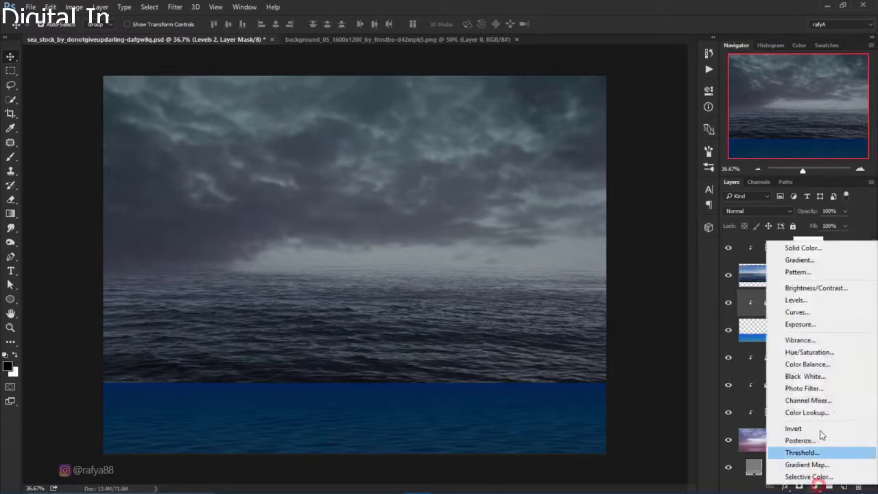
click(841, 354)
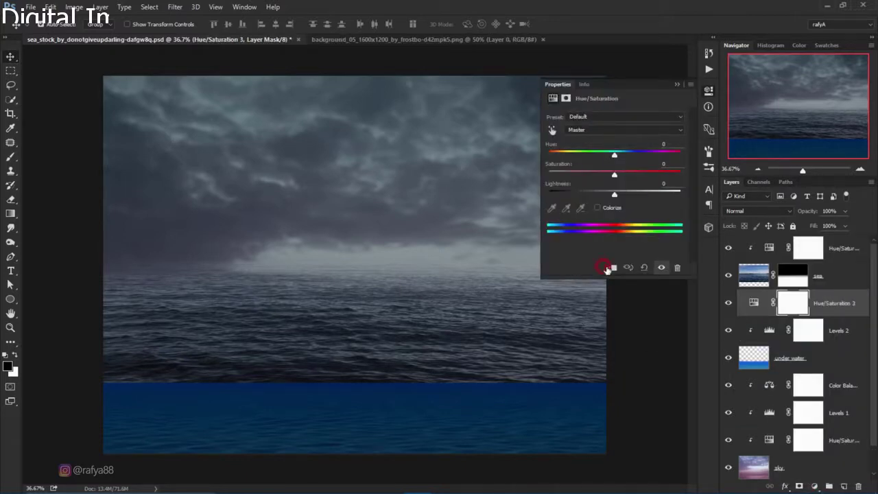
click(606, 268)
mouse_move(614, 175)
mouse_down()
mouse_move(570, 175)
mouse_move(579, 177)
mouse_up()
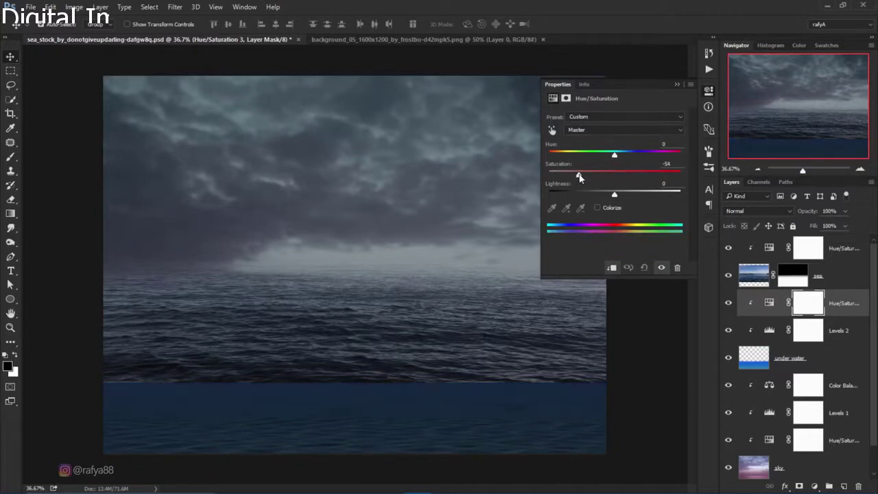
click(676, 85)
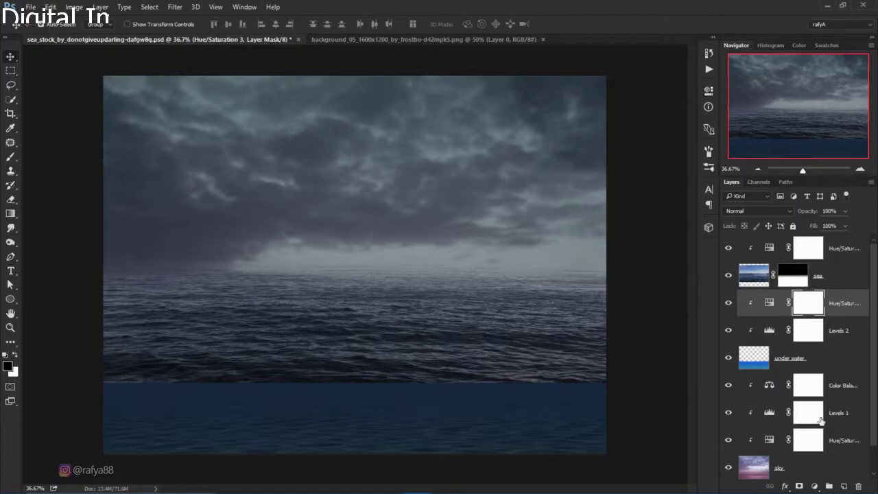
click(812, 485)
- Give the gradient fill the Black, White gradient preset
click(824, 262)
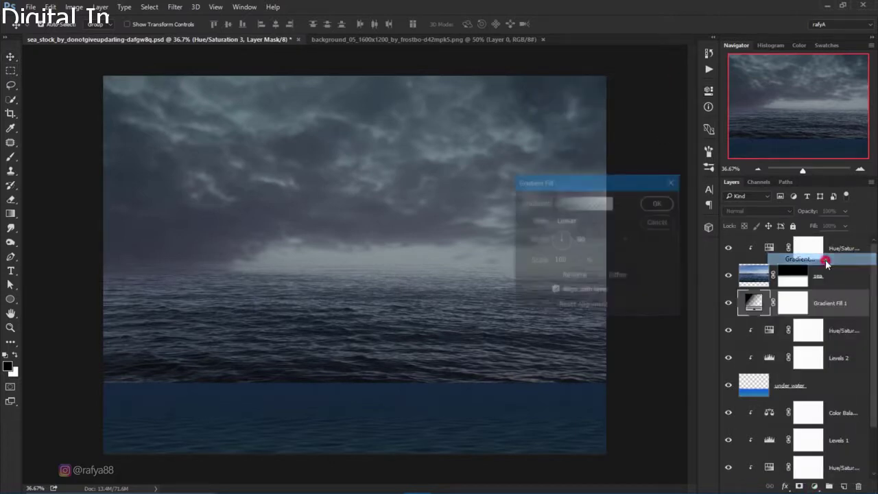
click(587, 204)
click(643, 176)
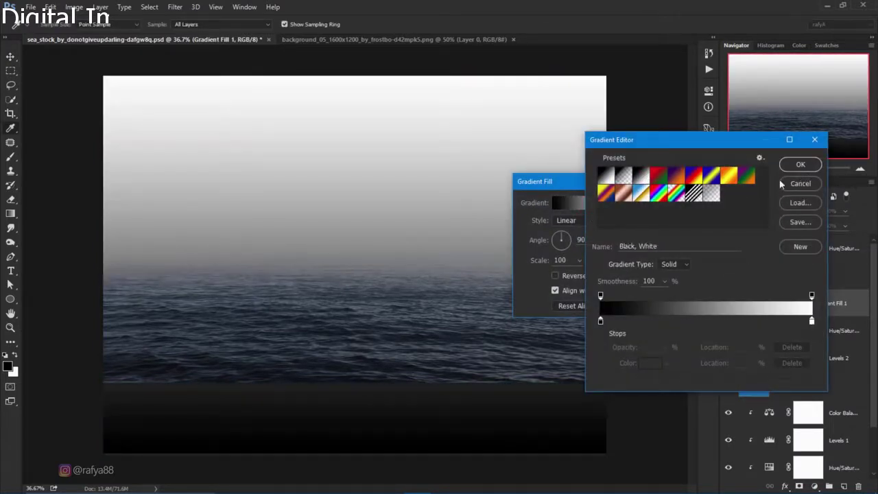
click(796, 165)
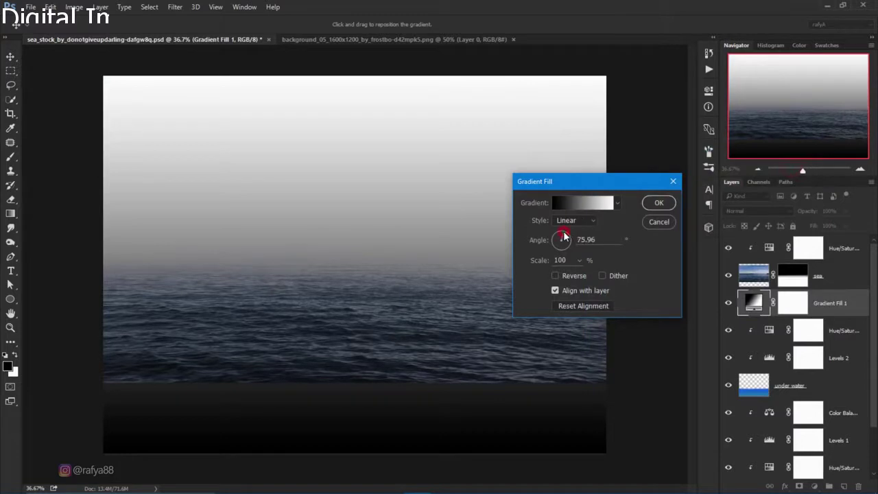
- Angle the gradient to about 76.76°, shift it lower, and blend it in Soft Light
drag(564, 237, 564, 236)
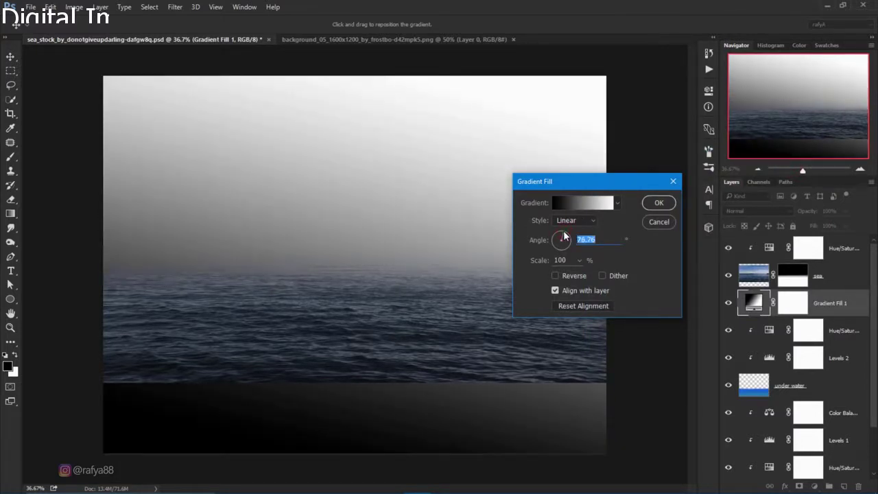
drag(418, 413, 405, 430)
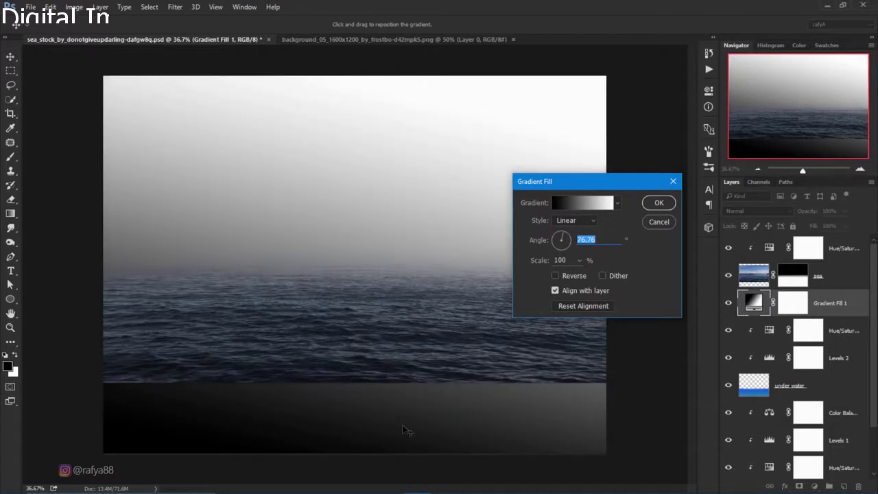
click(659, 202)
click(751, 212)
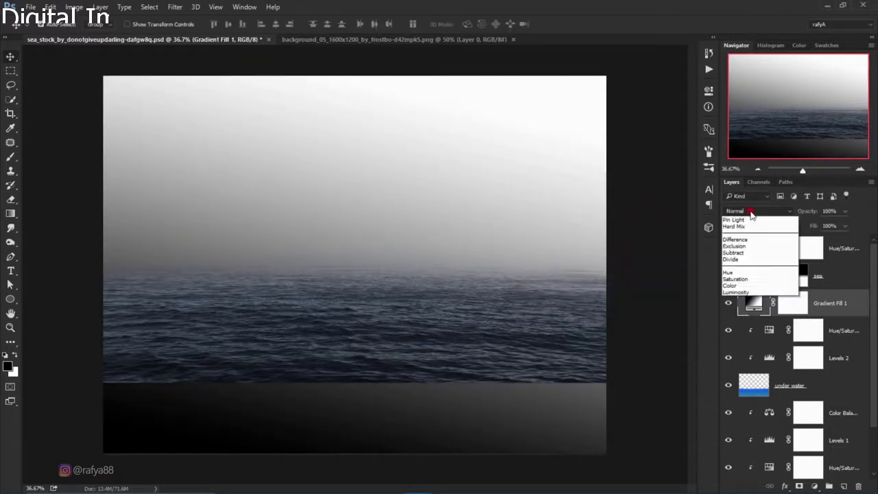
click(749, 326)
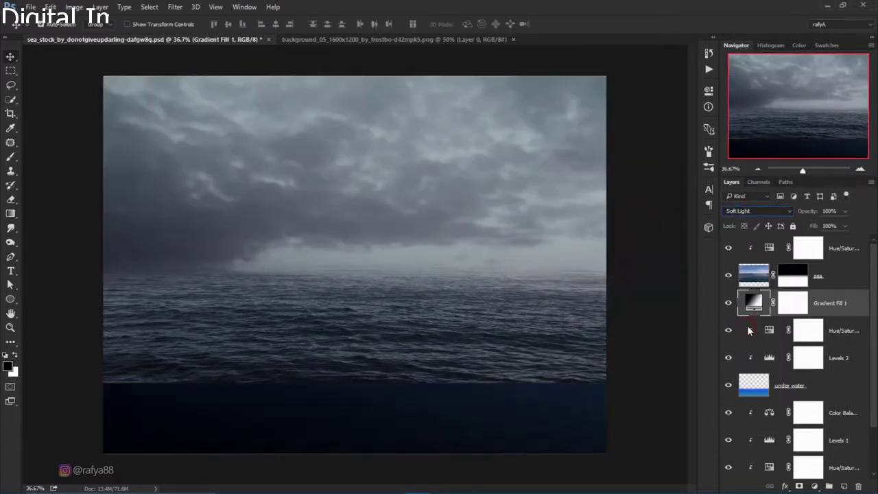
- Clip Gradient Fill 1 to the under water layer and toggle it to compare
right_click(838, 302)
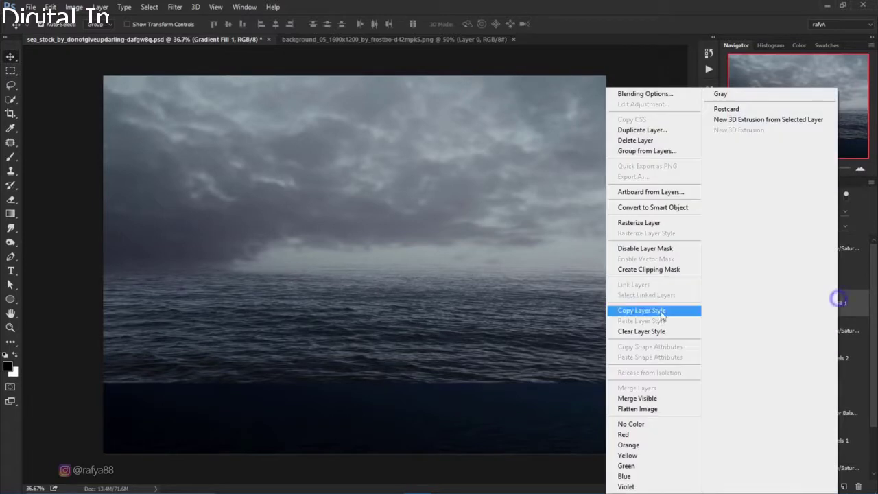
click(647, 269)
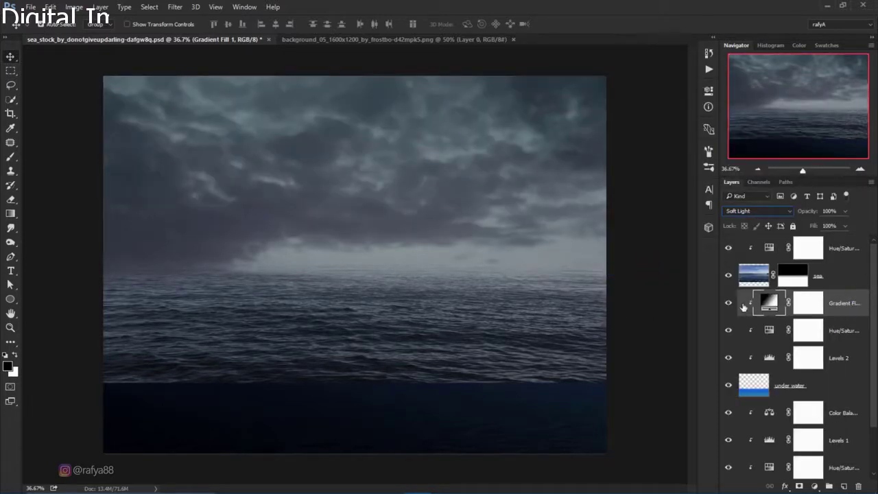
click(728, 304)
click(728, 304)
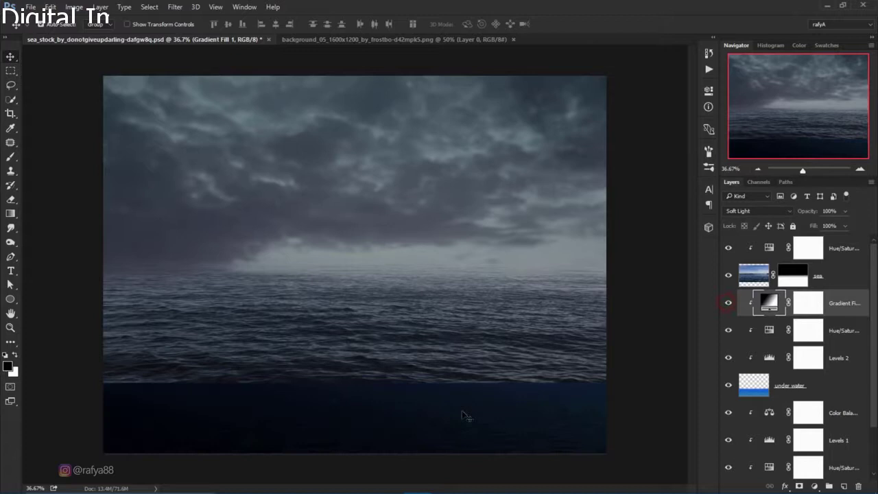
- Re-angle the gradient to about 67° and reposition it to darken the lower water
double_click(768, 302)
drag(395, 400, 349, 439)
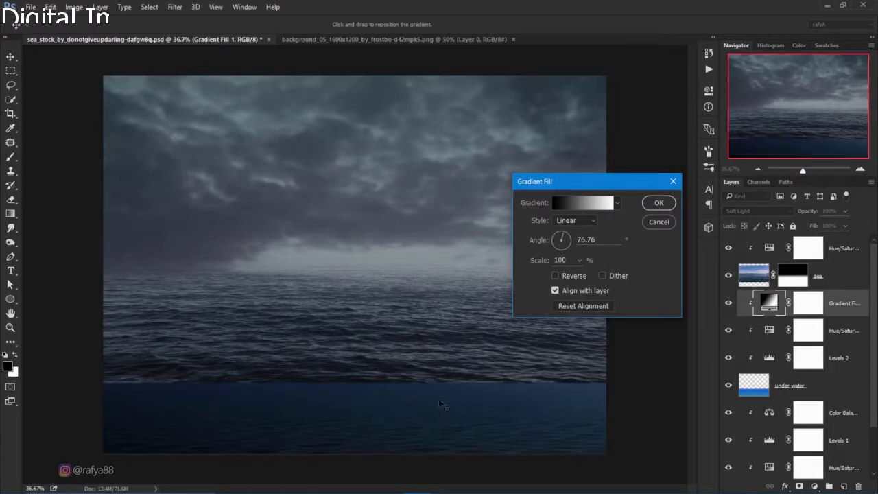
drag(511, 386, 480, 426)
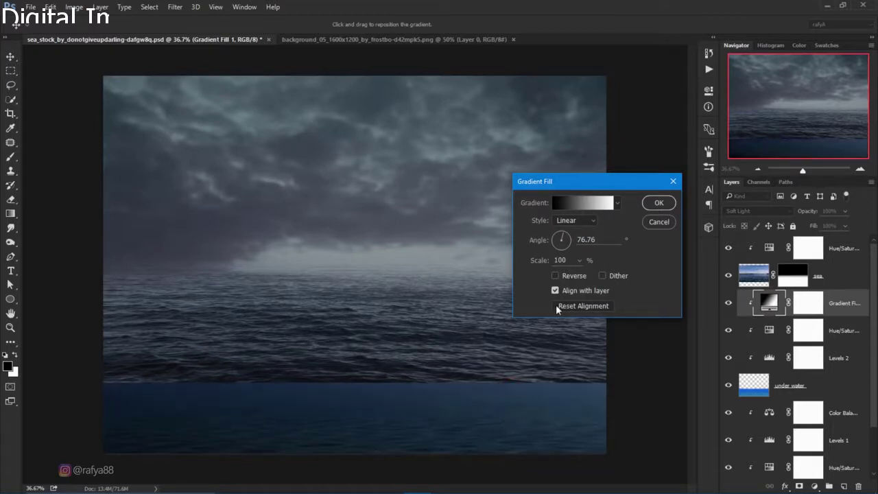
click(567, 237)
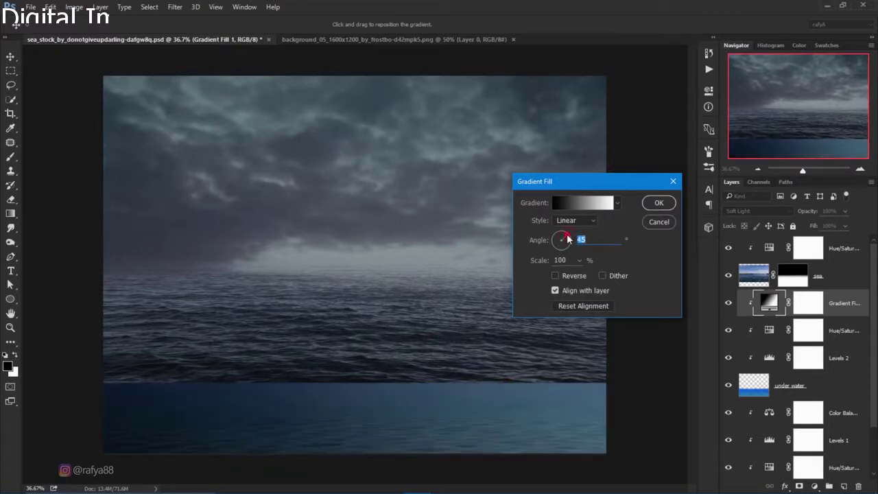
drag(567, 237, 565, 235)
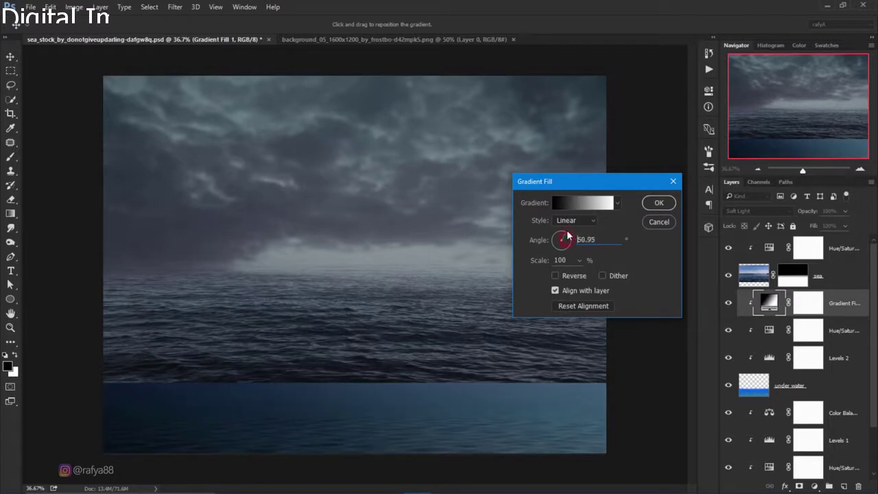
drag(480, 408, 479, 404)
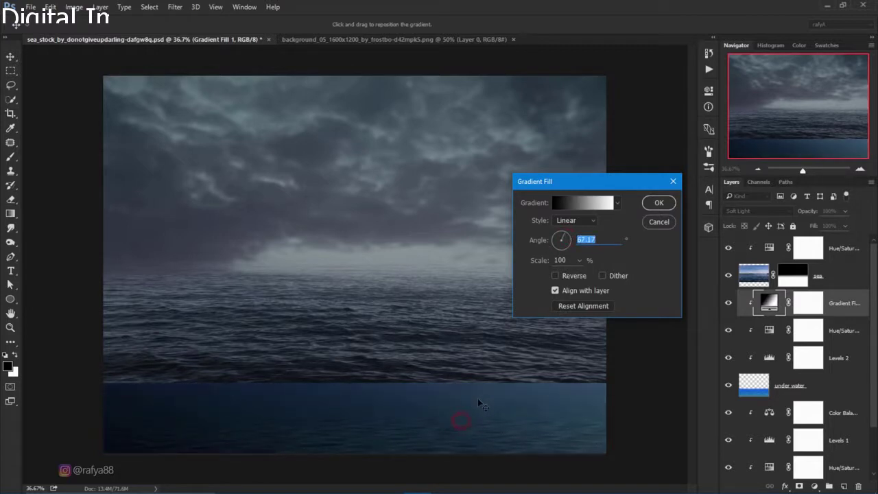
click(657, 203)
click(726, 303)
click(726, 303)
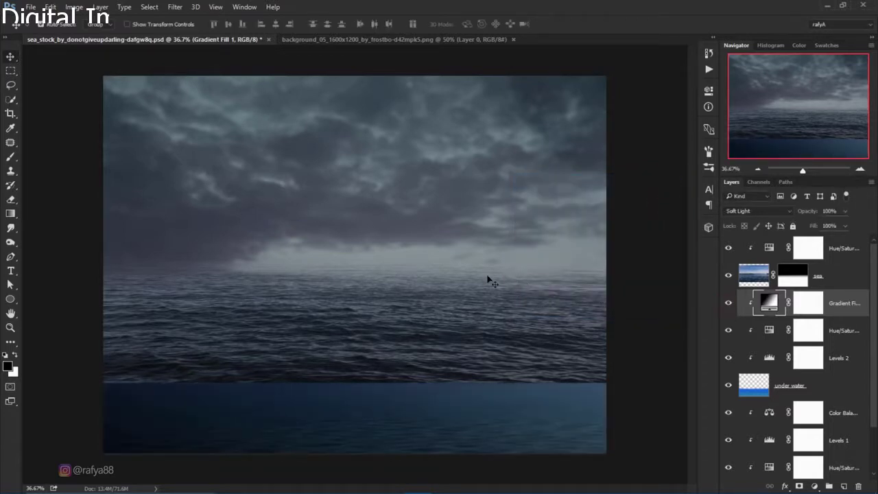
- Select the Gradient Fill 1 layer, then the sea layer's mask
scroll(489, 281, down, 3)
scroll(488, 280, down, 2)
scroll(412, 347, up, 2)
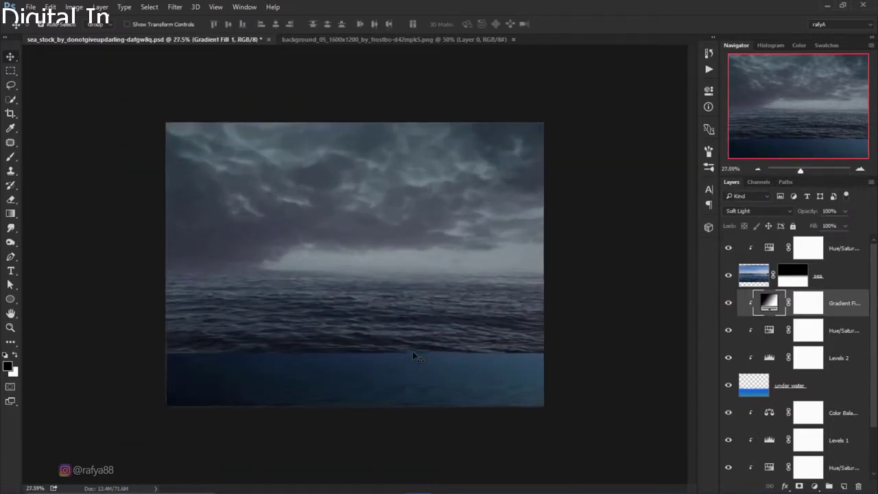
scroll(412, 350, up, 2)
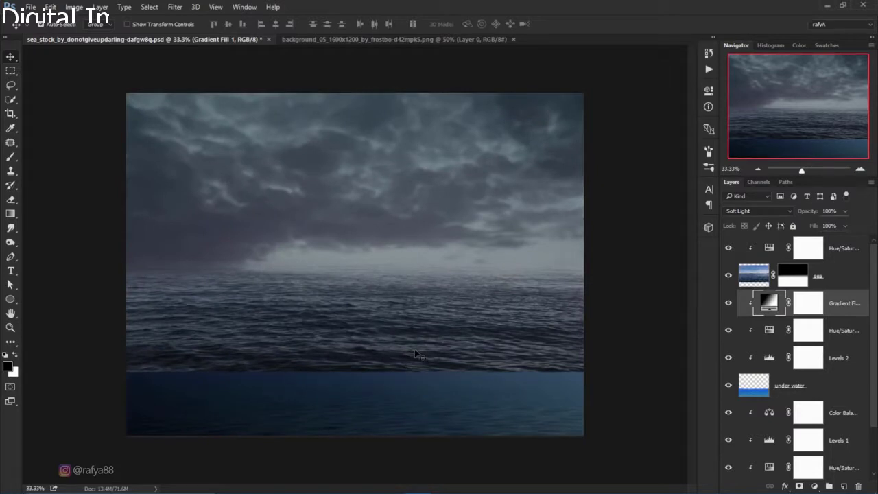
click(851, 312)
scroll(787, 392, down, 2)
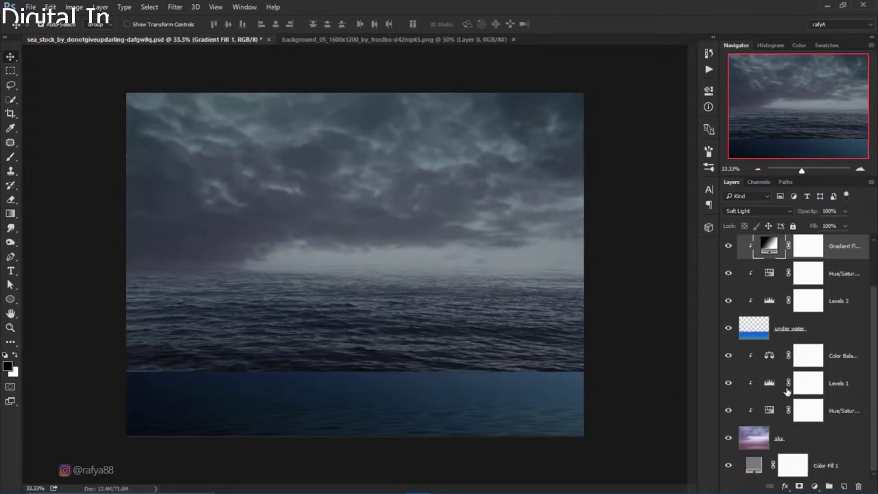
scroll(787, 391, up, 2)
click(792, 276)
- Target the sea layer mask and set up a 20 px soft round brush
click(728, 275)
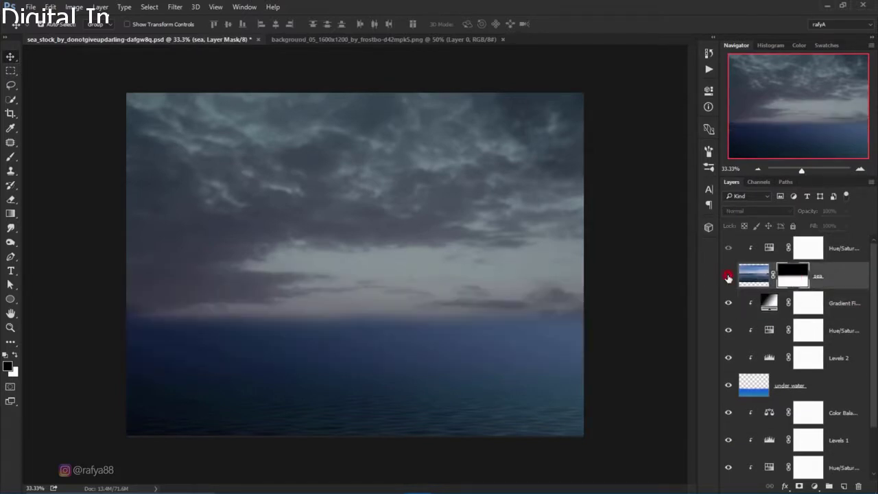
click(728, 275)
click(787, 278)
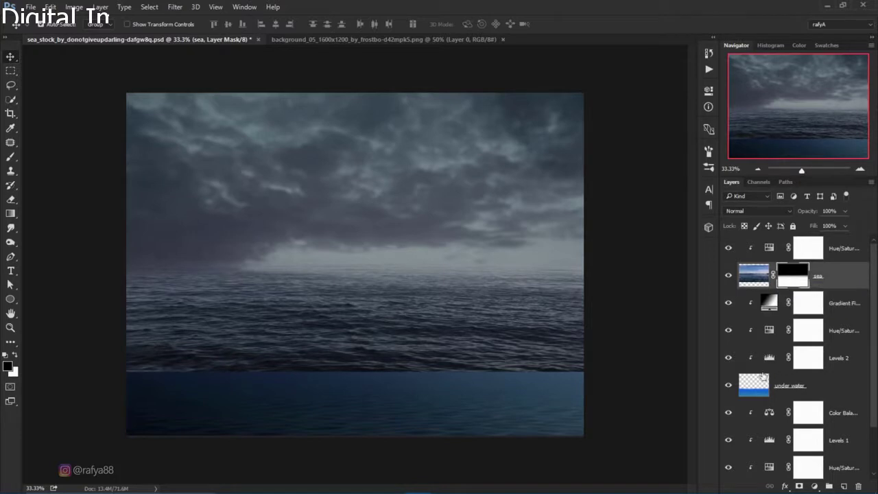
click(11, 157)
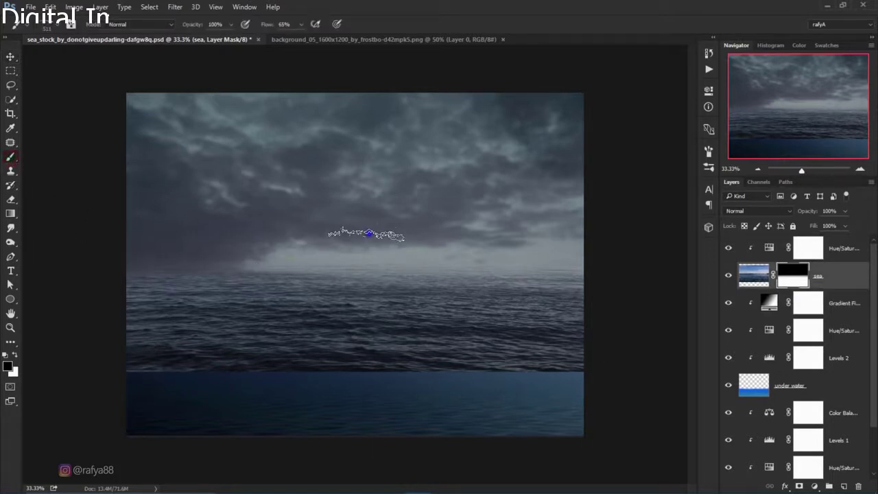
right_click(363, 232)
click(391, 304)
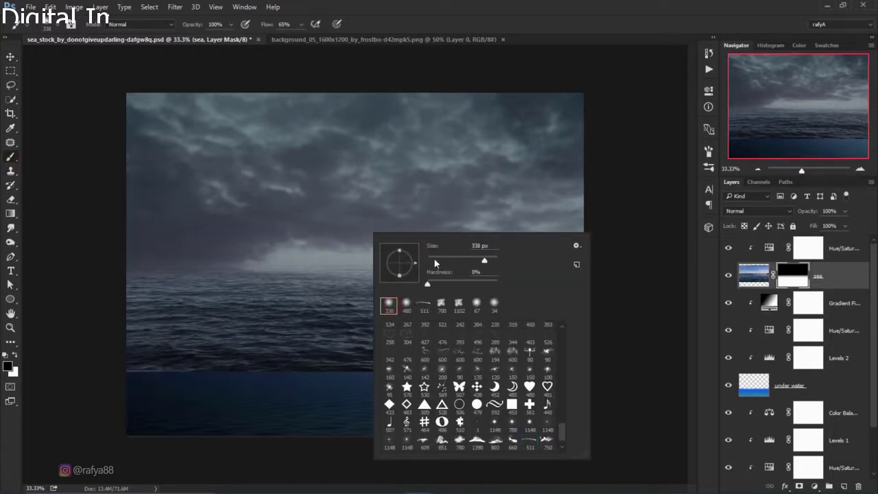
drag(485, 261, 434, 262)
key(Return)
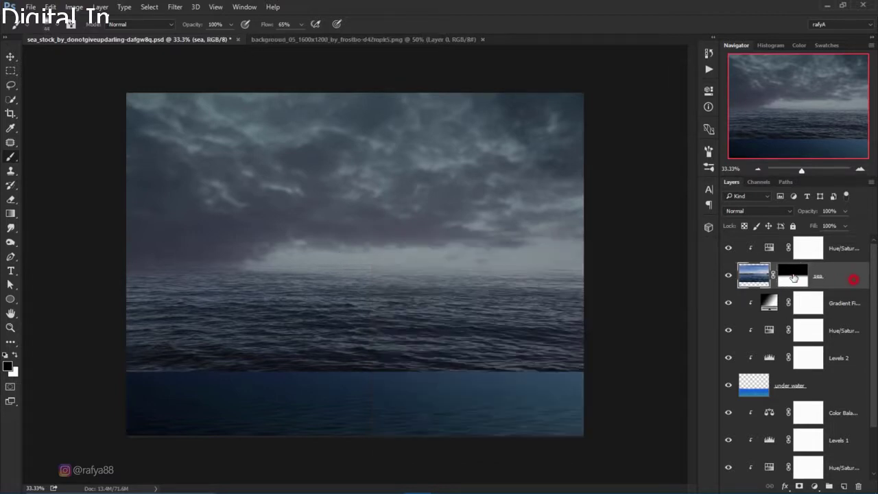
- Paint along the left part of the horizon seam on the sea mask
drag(394, 334, 224, 348)
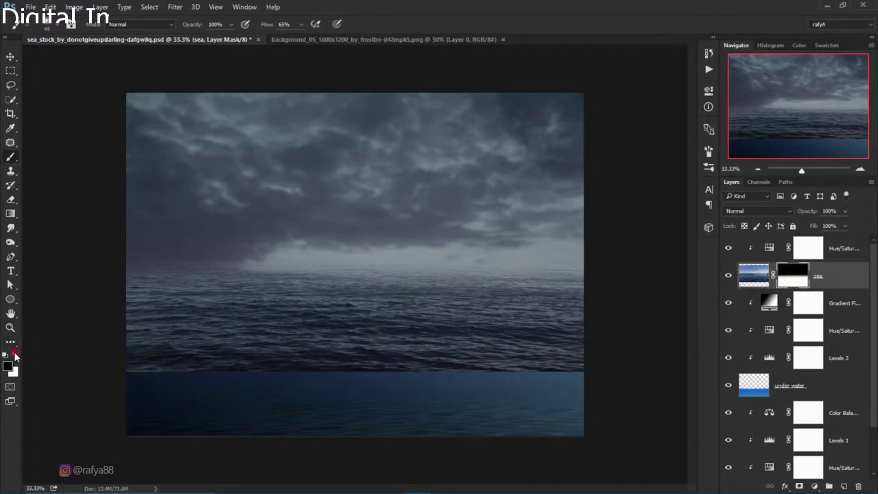
mouse_move(130, 409)
mouse_down()
mouse_move(371, 369)
mouse_move(421, 271)
mouse_up()
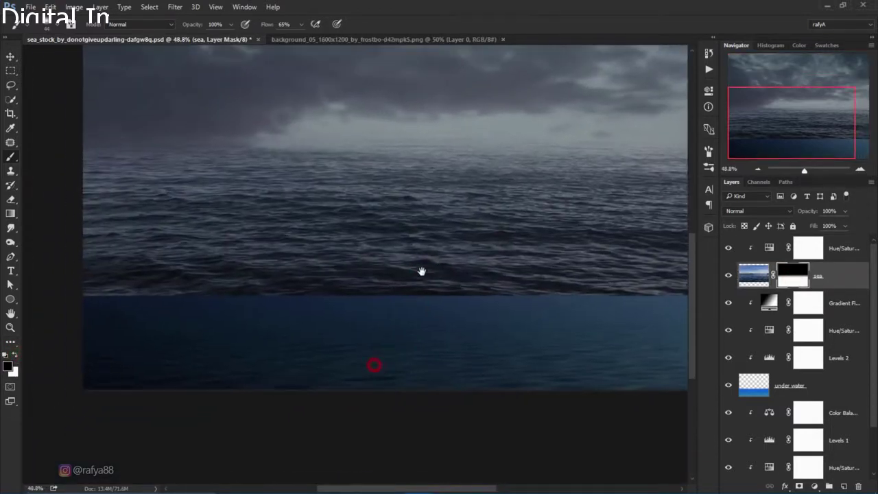
scroll(156, 303, up, 2)
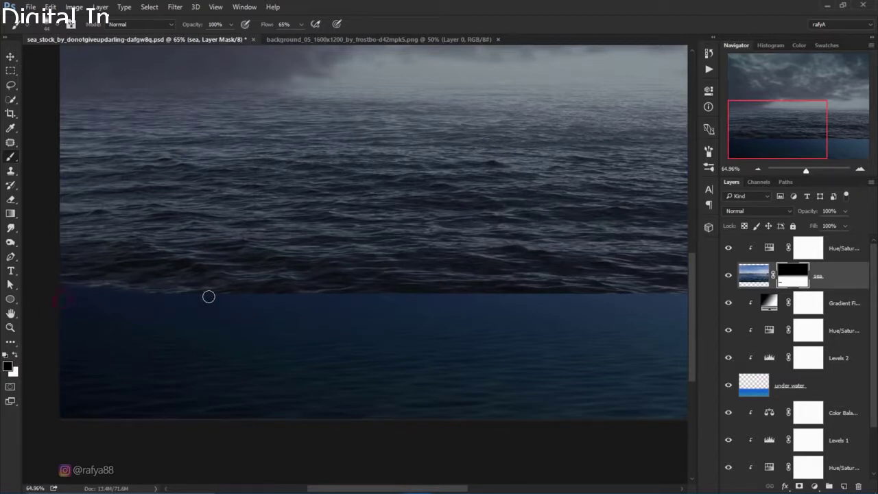
click(160, 297)
click(237, 299)
click(277, 300)
click(346, 296)
click(427, 298)
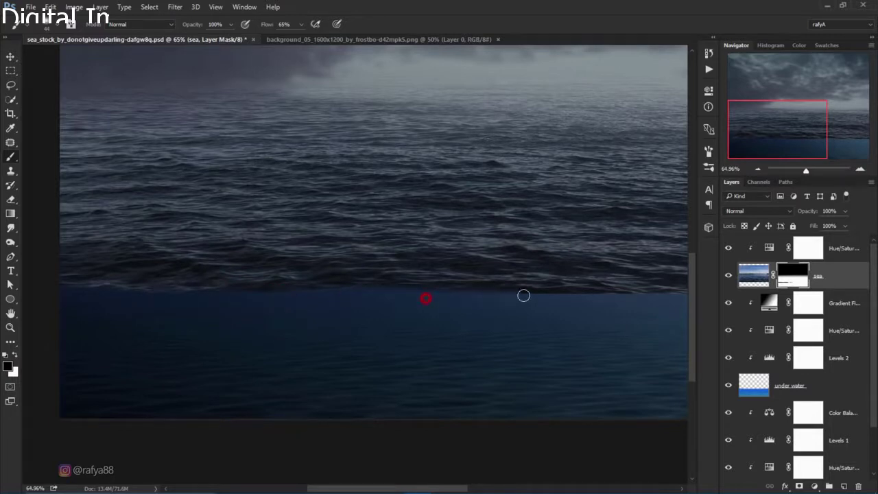
- Continue softening the waterline seam across to the far right of the sea
mouse_move(544, 285)
mouse_down()
mouse_move(350, 277)
mouse_move(269, 290)
mouse_up()
click(242, 289)
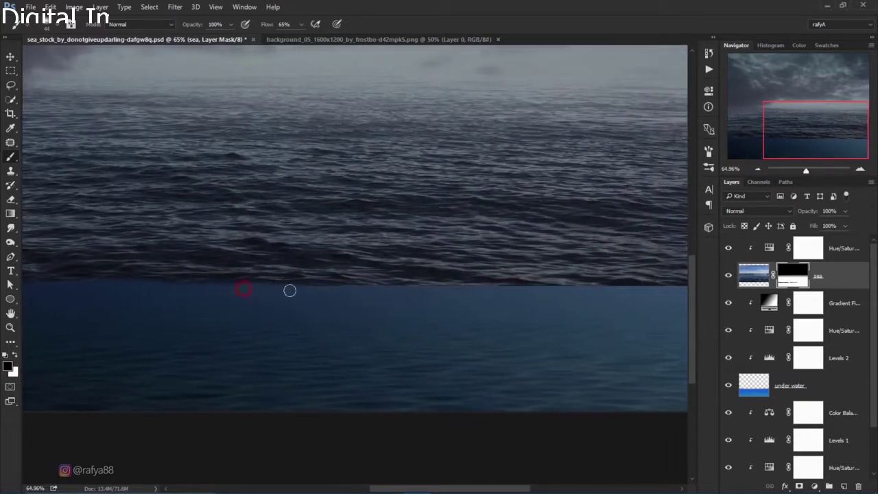
click(286, 290)
click(354, 290)
click(429, 290)
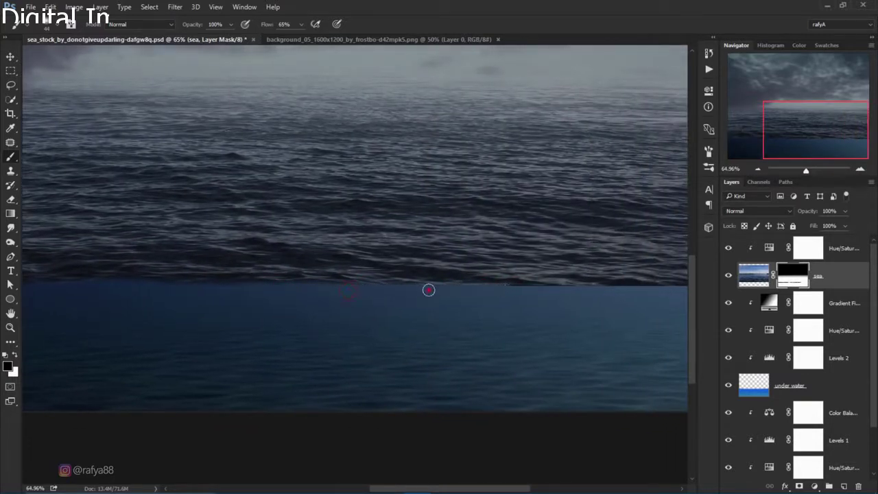
drag(565, 278, 329, 290)
click(248, 298)
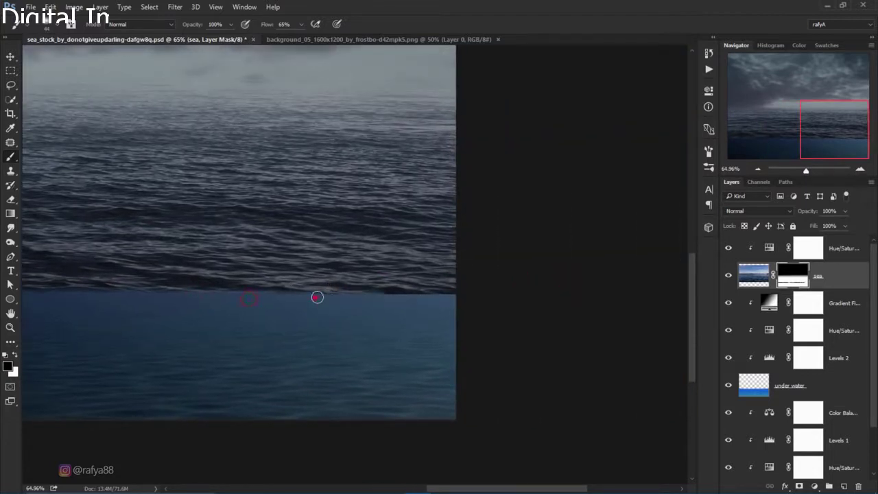
click(314, 297)
click(333, 297)
click(447, 297)
click(413, 298)
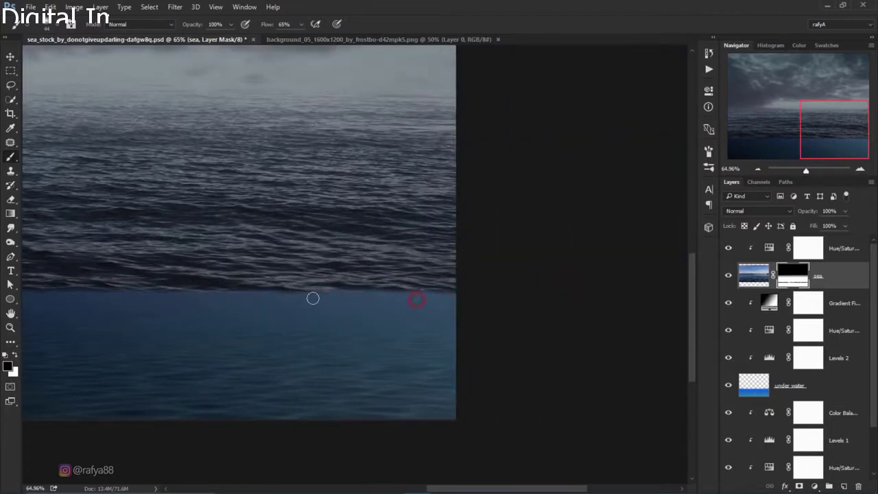
click(309, 298)
- Select the top Hue/Saturation 2 layer
scroll(338, 302, down, 3)
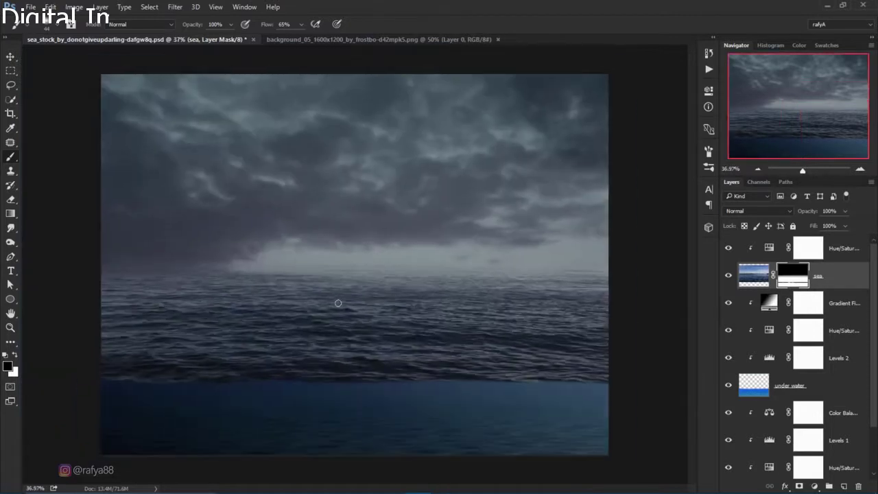
click(843, 278)
click(849, 249)
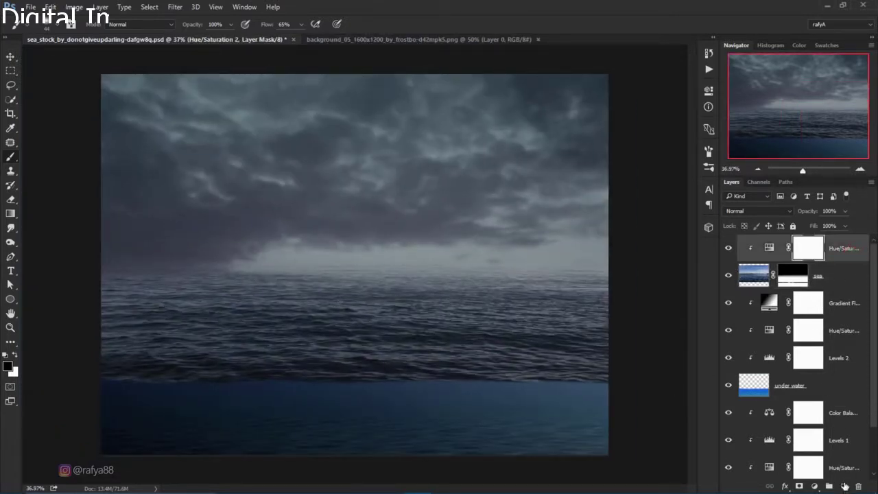
- Add a new empty layer and choose the 511 splash brush at 369 px
click(845, 485)
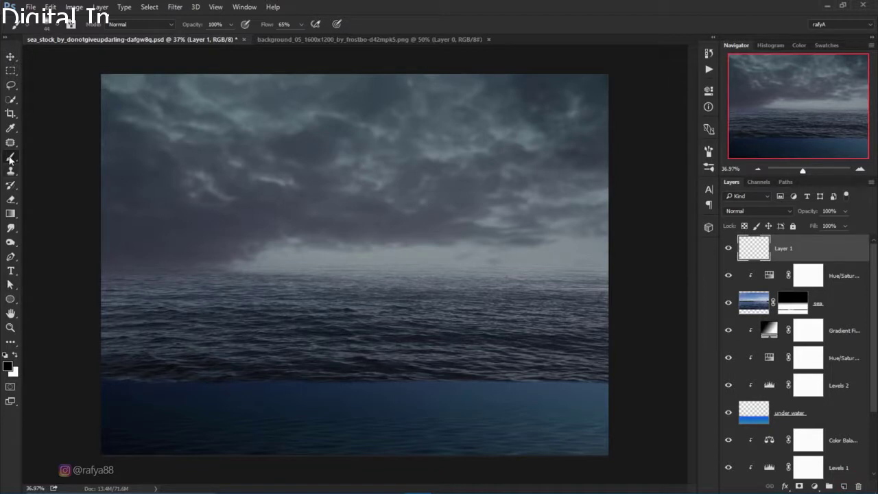
right_click(409, 273)
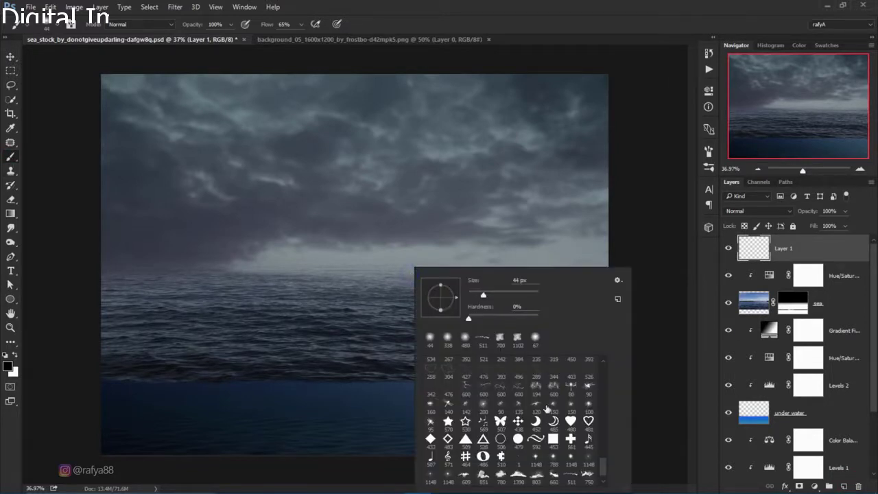
right_click(490, 168)
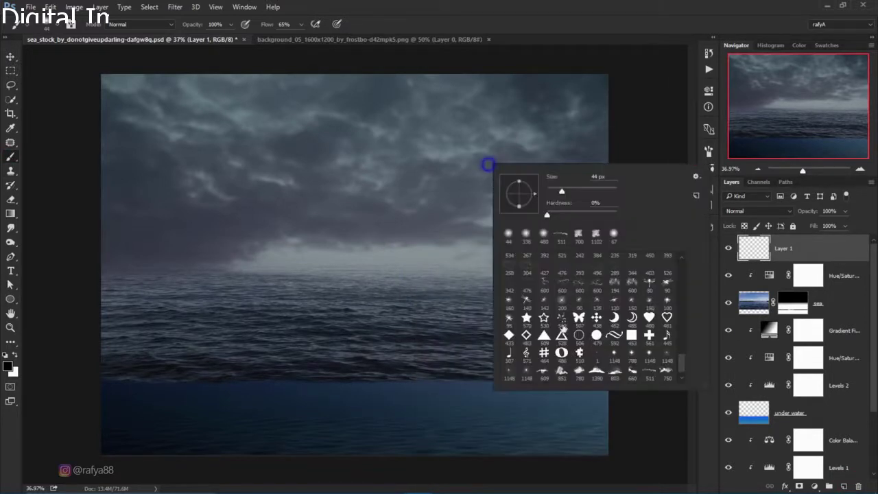
scroll(680, 362, down, 1)
click(649, 355)
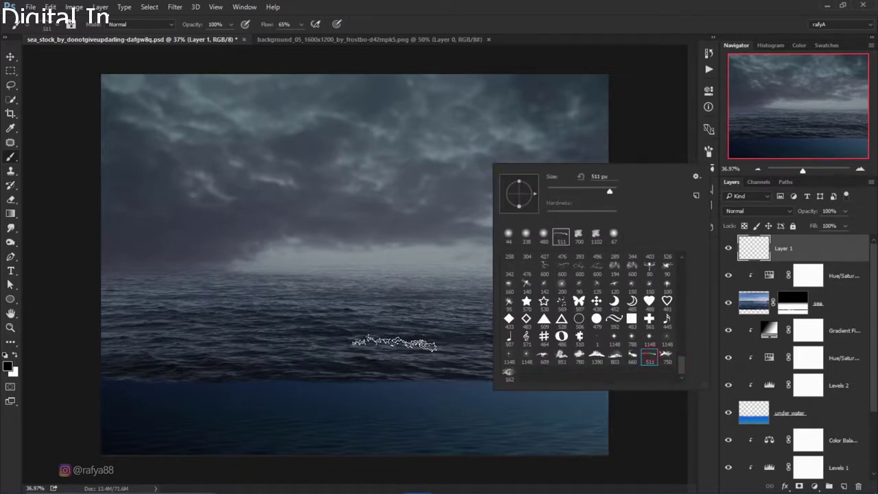
drag(611, 191, 605, 191)
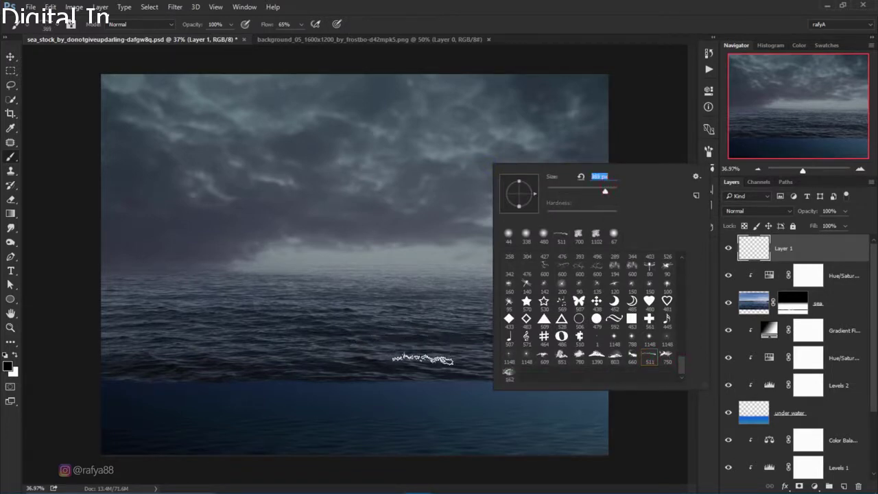
- Set the foreground colour to pale bluish-white #dee4eb
click(15, 354)
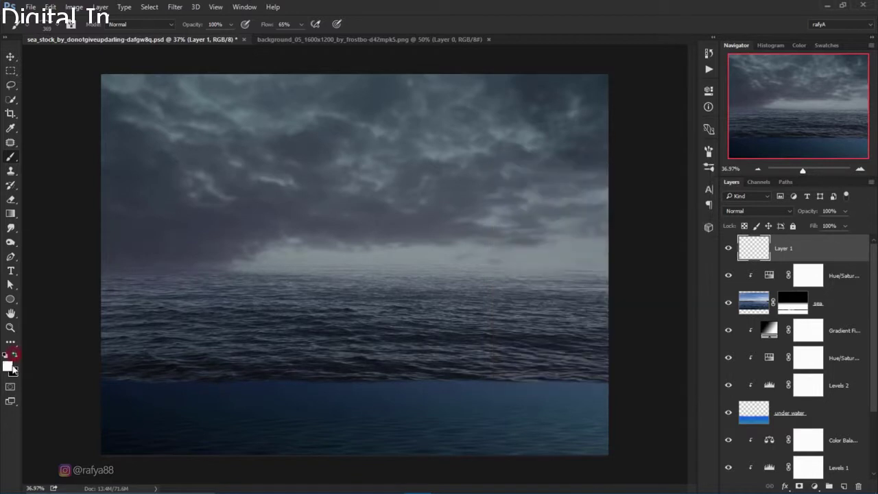
click(10, 368)
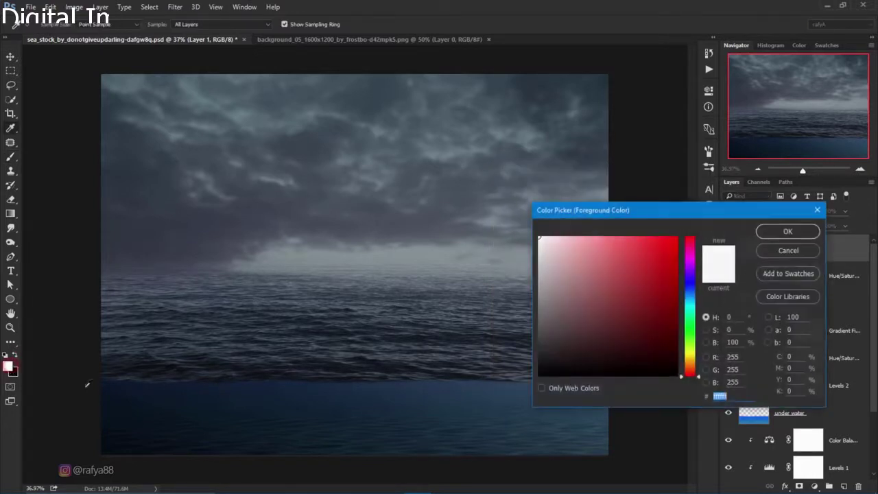
click(686, 298)
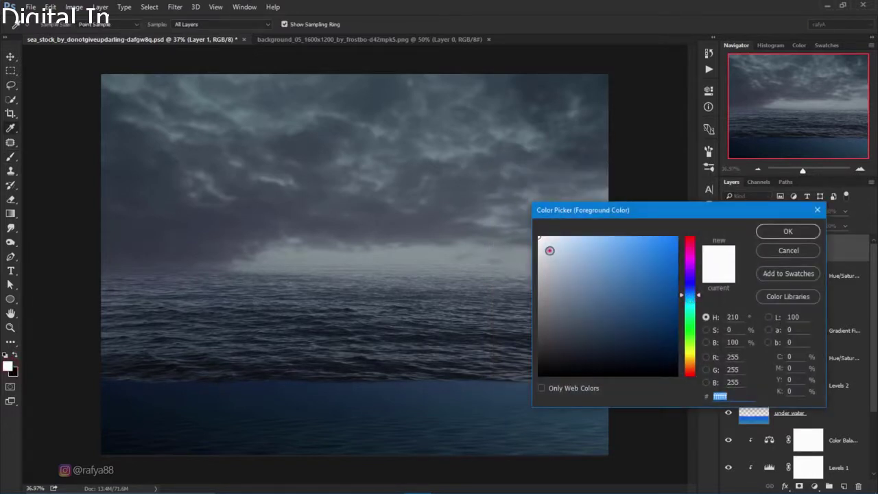
drag(551, 251, 545, 247)
click(787, 232)
key(b)
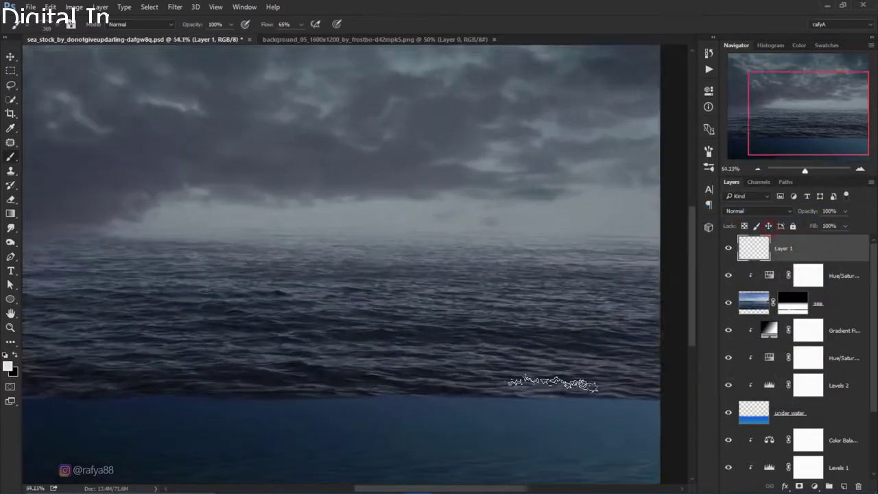
scroll(480, 391, up, 3)
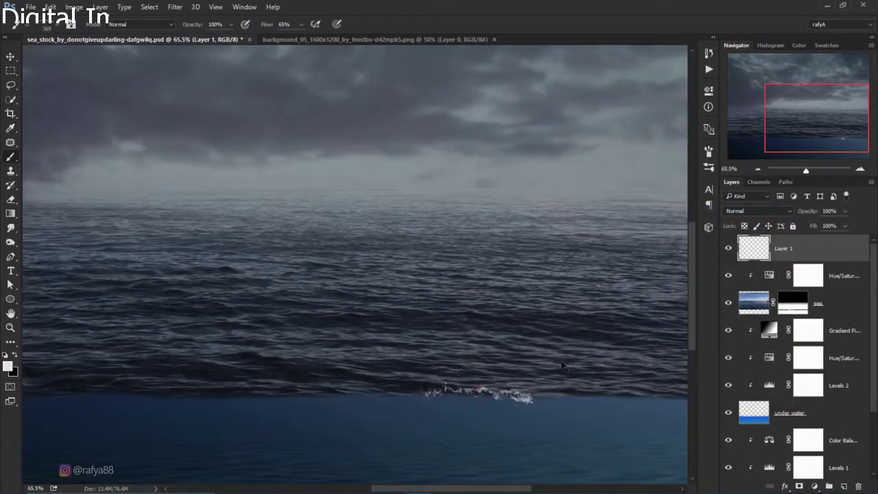
- Transform the foam to about 302% width and 87.71% height, level and extended left
key(ctrl+t)
drag(556, 392, 637, 387)
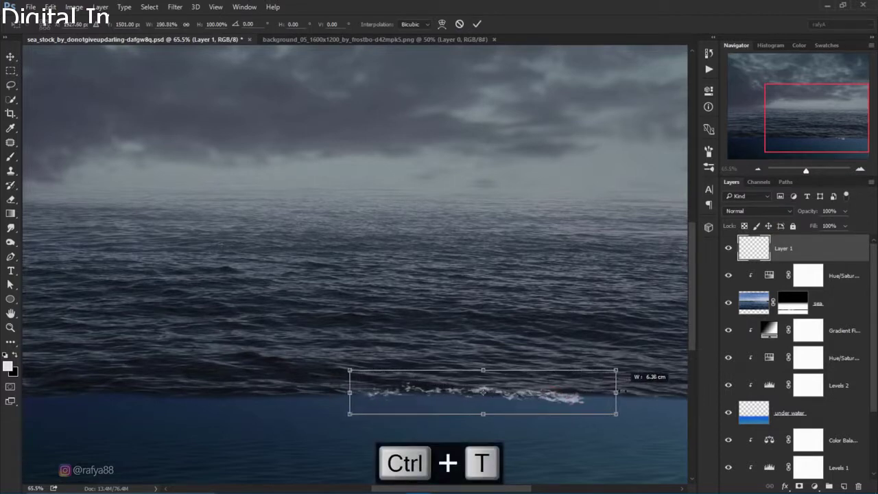
drag(637, 426, 639, 420)
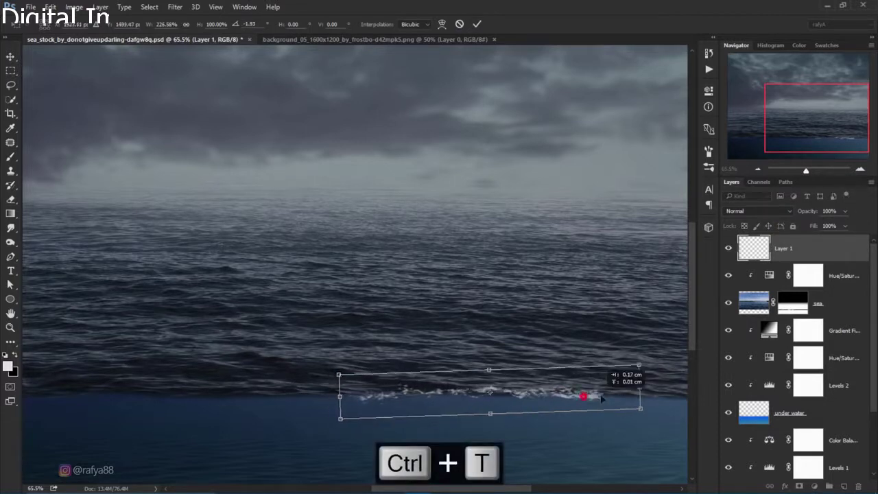
drag(582, 398, 617, 400)
drag(606, 439, 611, 437)
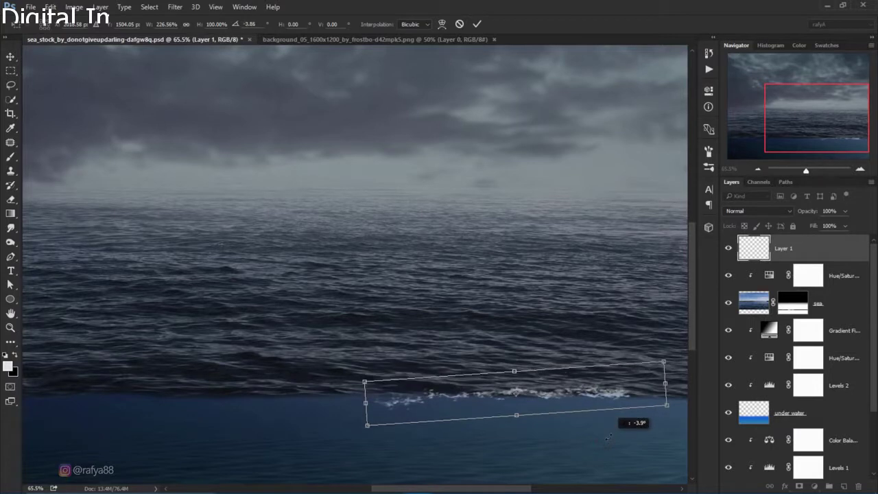
drag(515, 415, 516, 412)
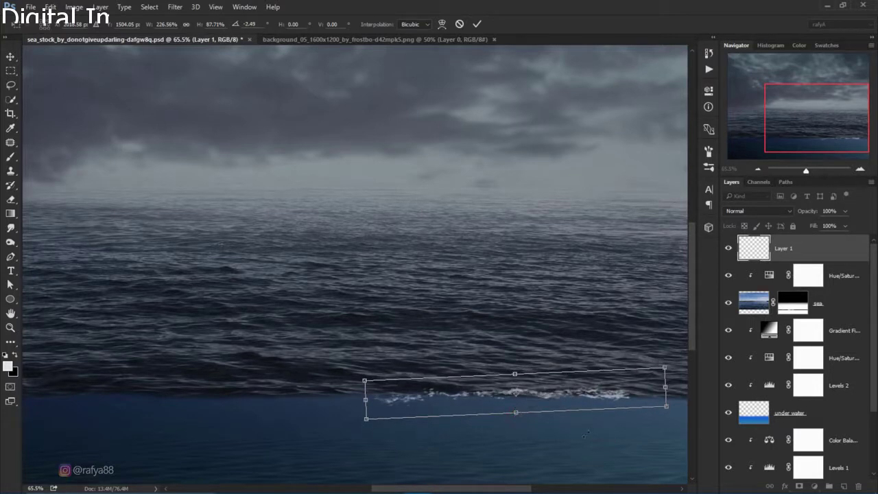
drag(589, 443, 585, 436)
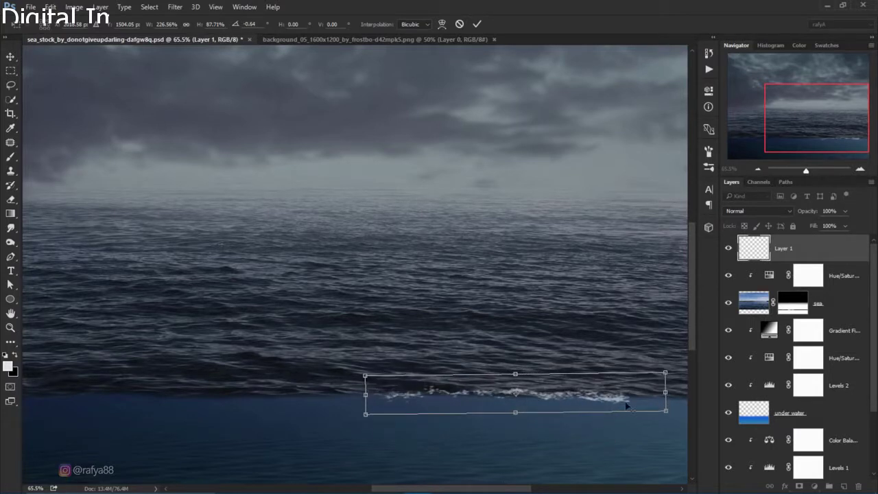
drag(365, 395, 315, 394)
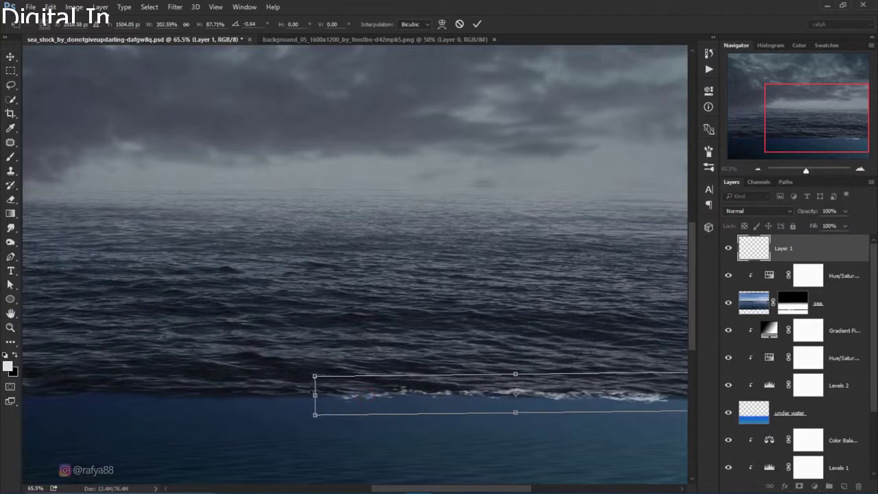
click(477, 24)
key(b)
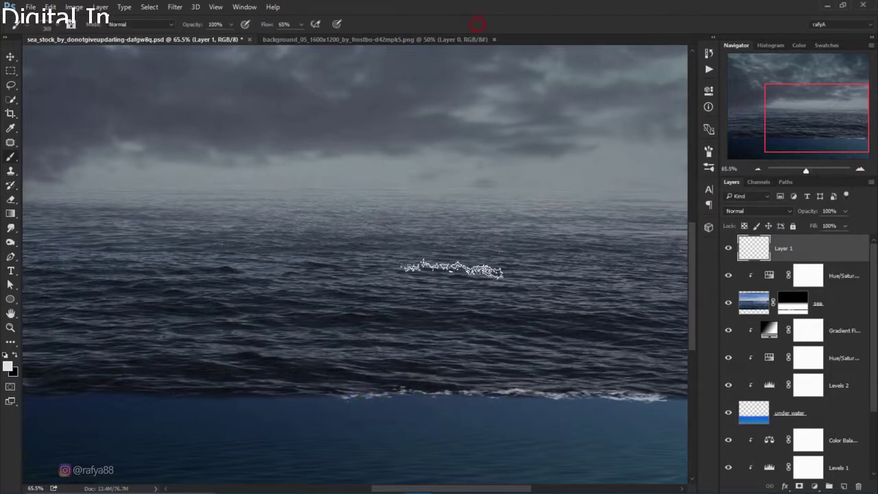
scroll(450, 265, down, 3)
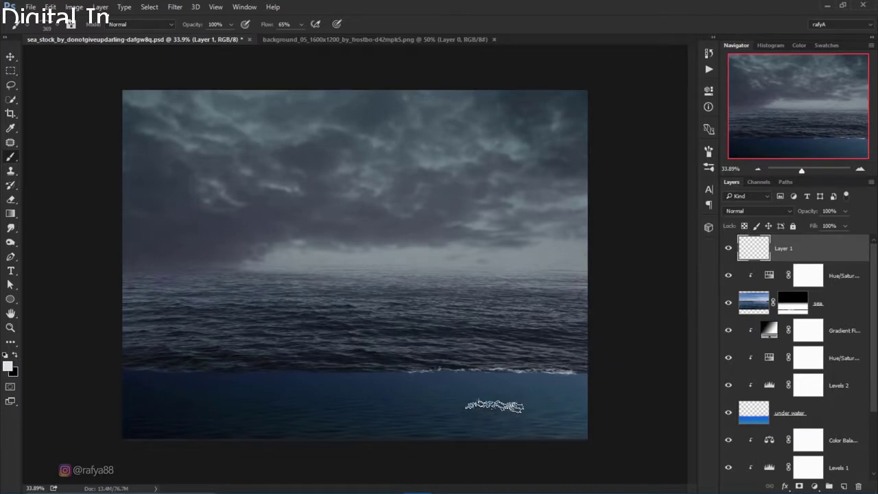
- Duplicate the foam and slide the copy left along the waterline with a slight tilt
key(ctrl+j)
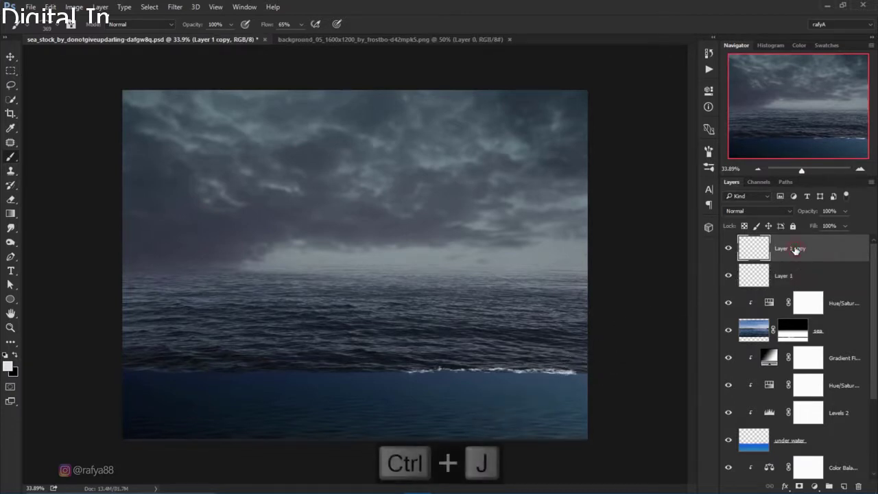
scroll(354, 263, up, 1)
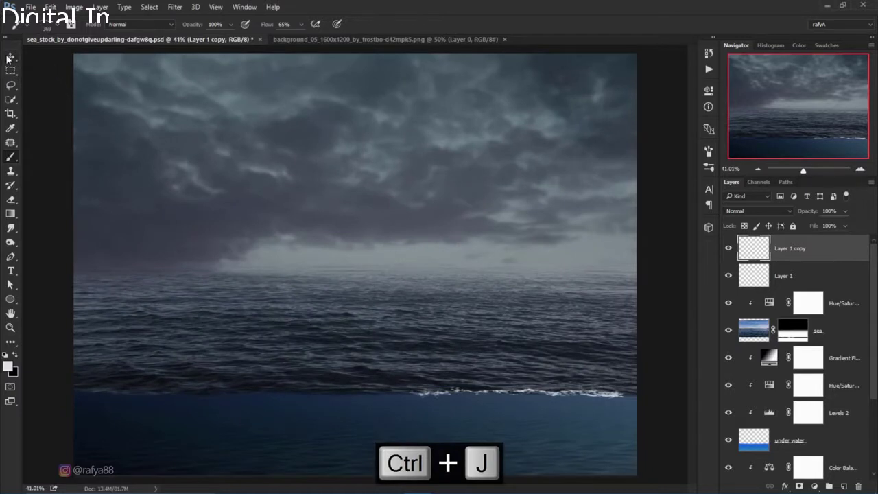
key(v)
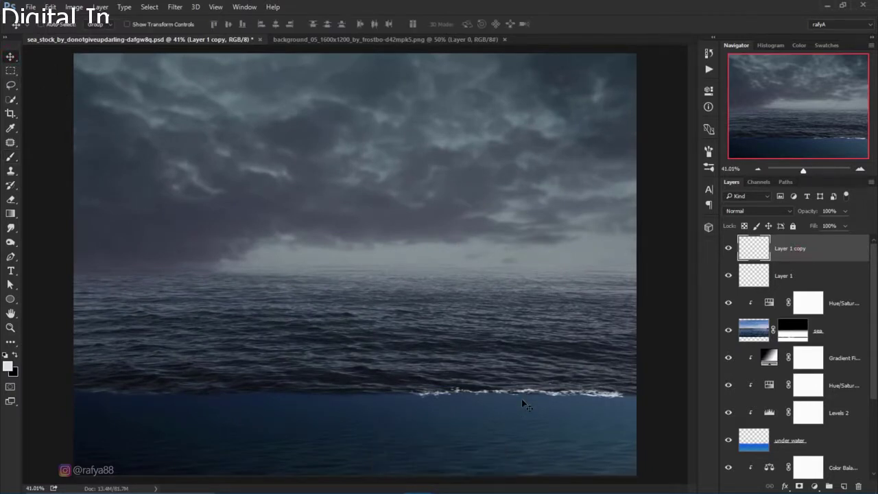
key(ctrl+t)
drag(557, 393, 383, 390)
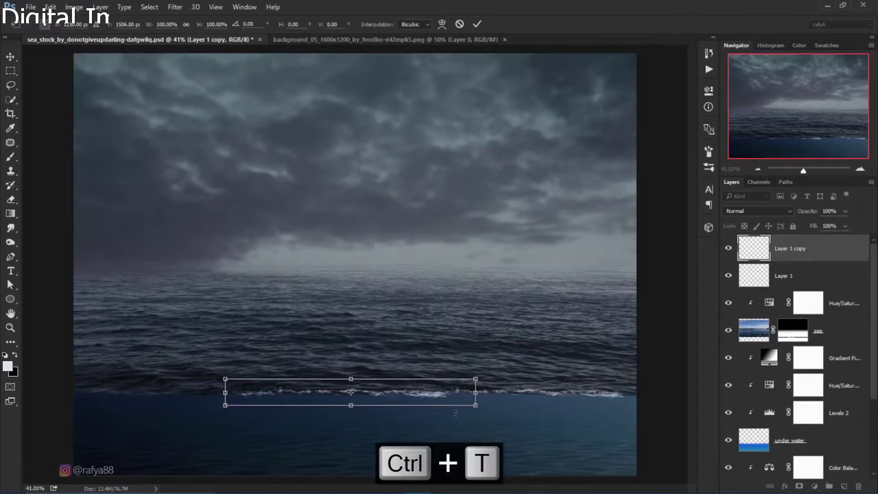
drag(494, 415, 507, 413)
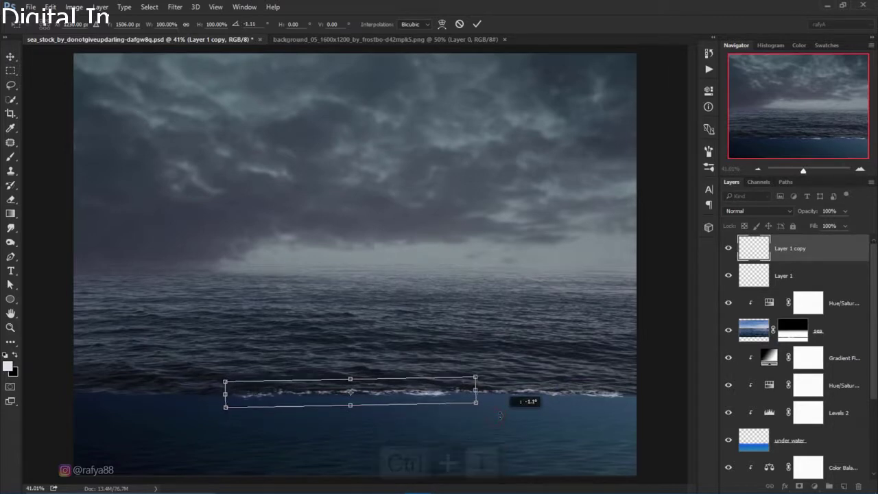
double_click(421, 391)
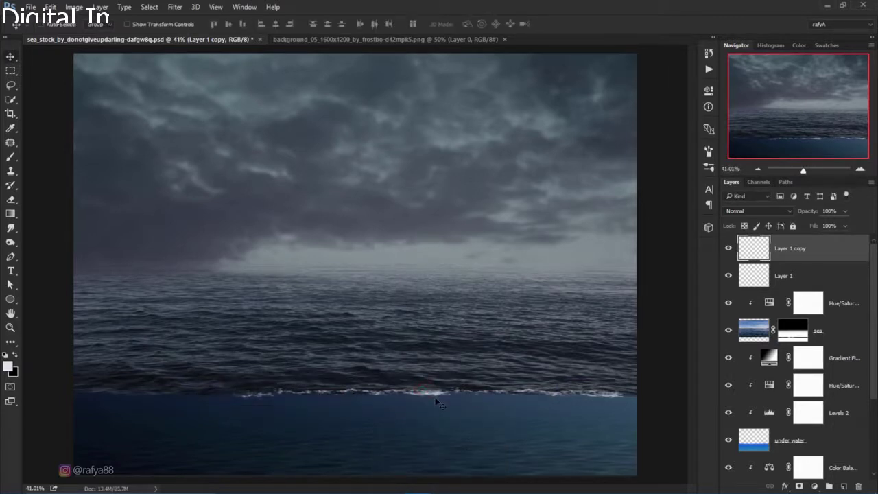
- Duplicate the foam again, flip it horizontally, and move it further left
key(ctrl+j)
key(ctrl+t)
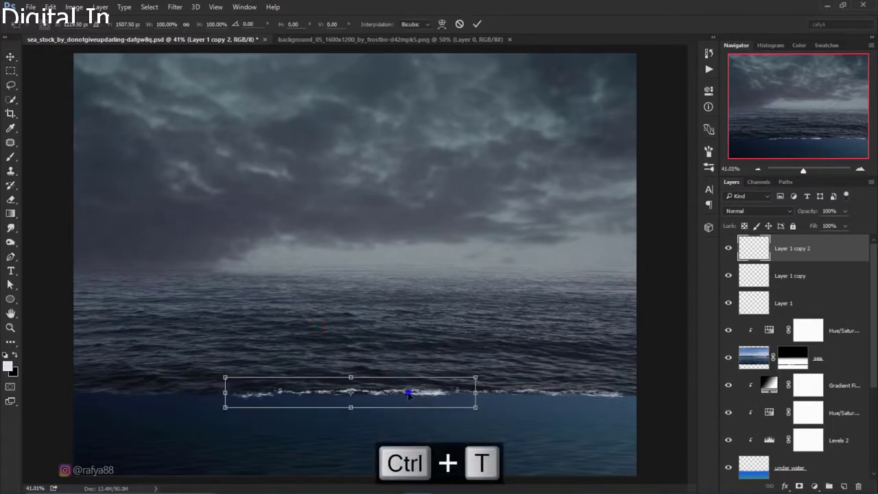
right_click(409, 393)
click(439, 387)
drag(411, 393, 202, 395)
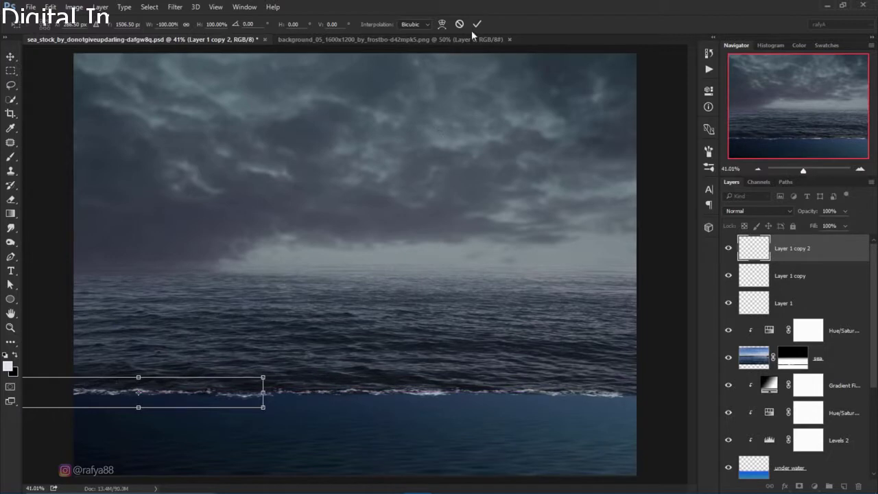
click(477, 24)
- Fade the Layer 1 copy foam layer to about 63% opacity
click(804, 212)
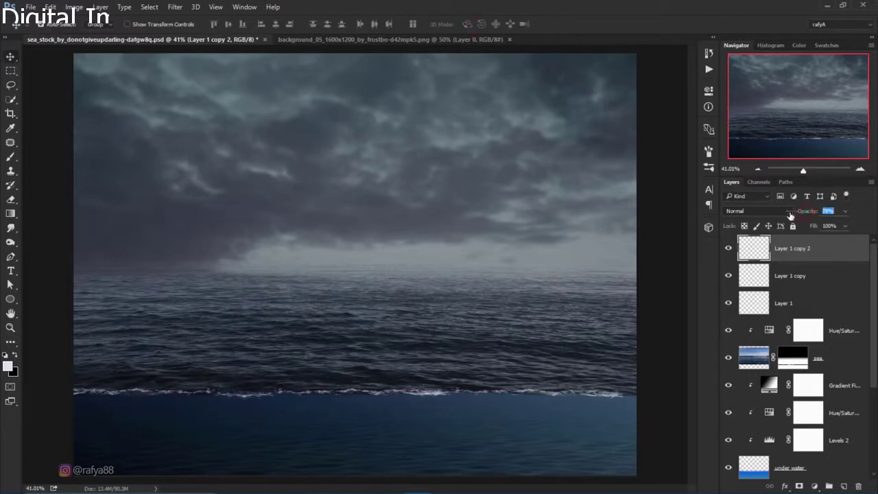
click(815, 279)
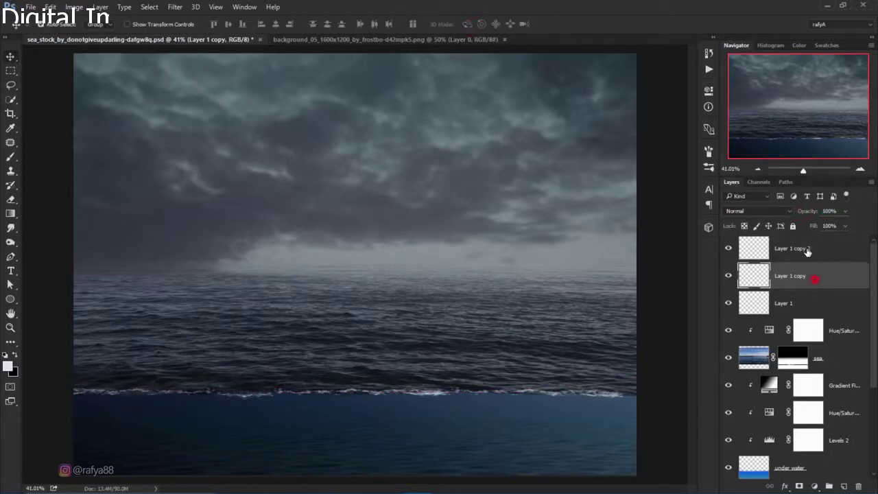
drag(808, 212, 800, 214)
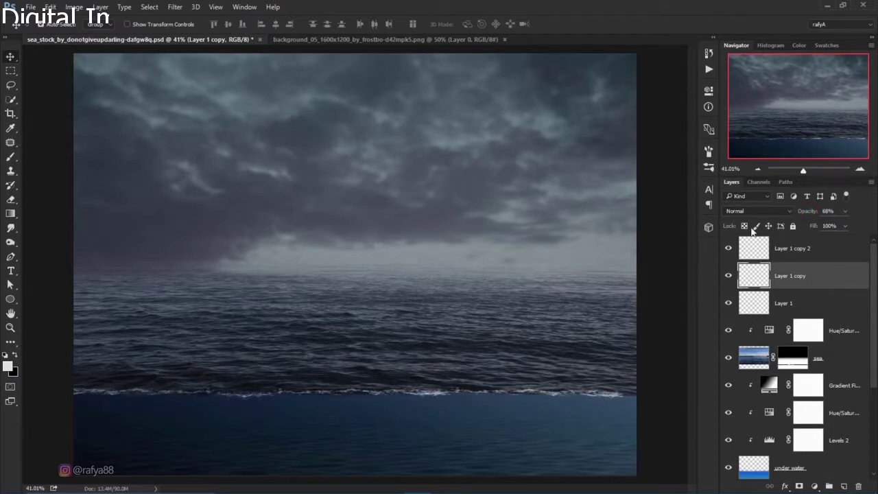
scroll(519, 284, down, 3)
- Stretch Layer 1's foam wider toward the right side of the sea
click(789, 310)
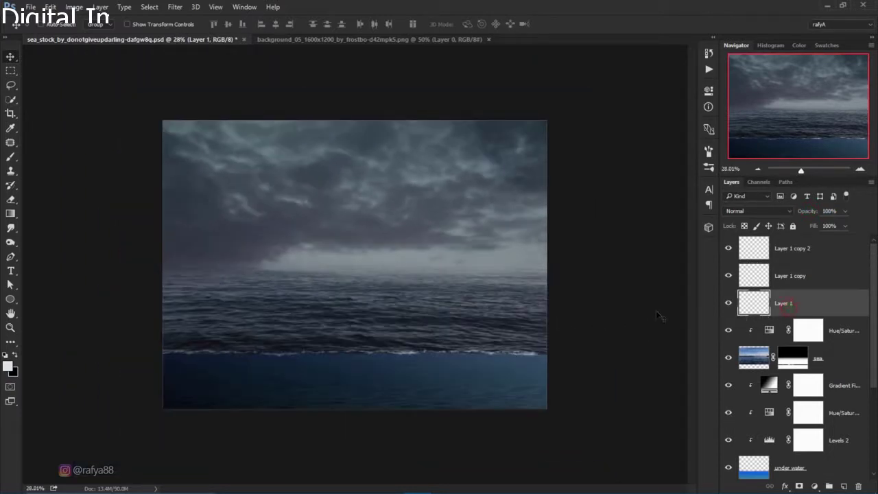
key(ctrl+t)
drag(560, 353, 620, 351)
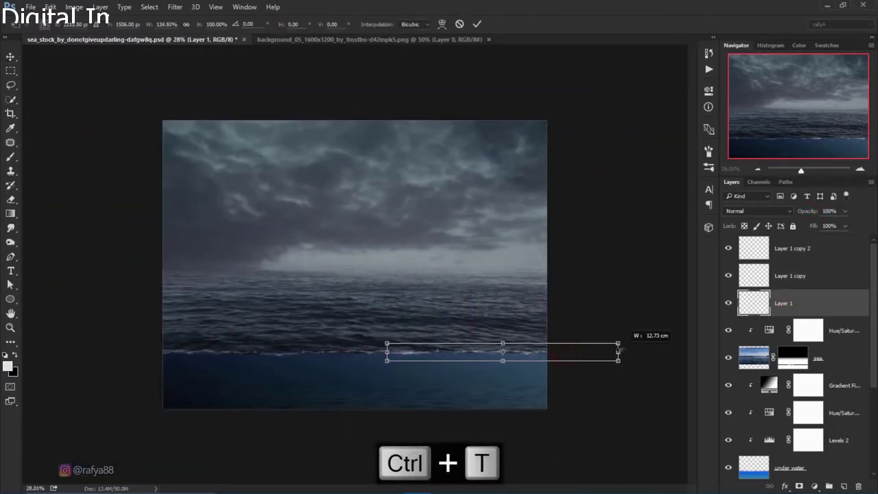
key(Return)
scroll(525, 351, up, 2)
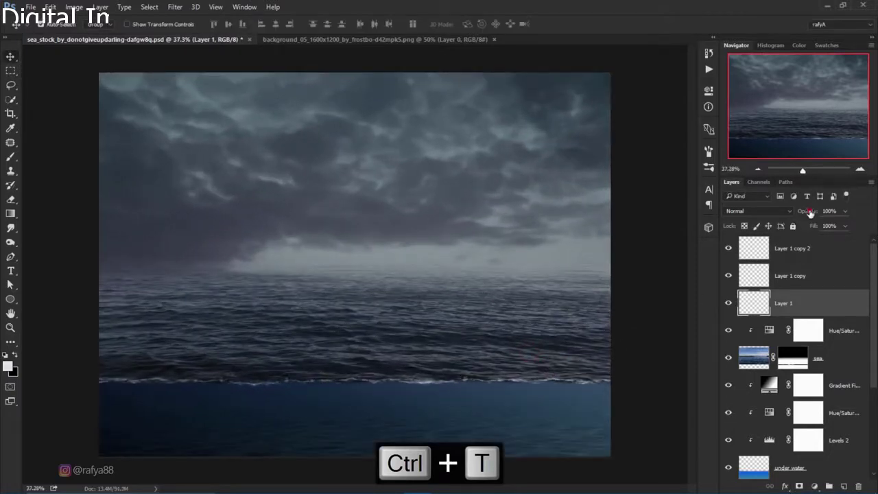
scroll(462, 210, down, 2)
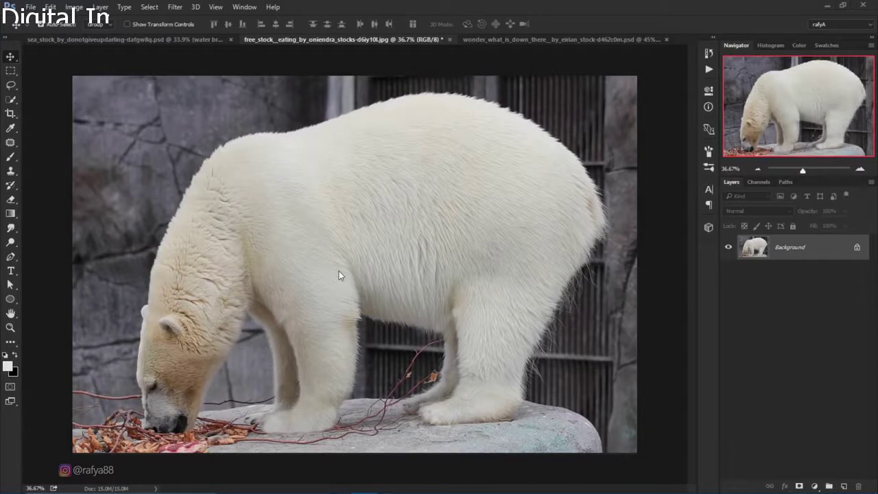
- Quick-select the whole polar bear in the zoo photo
click(11, 96)
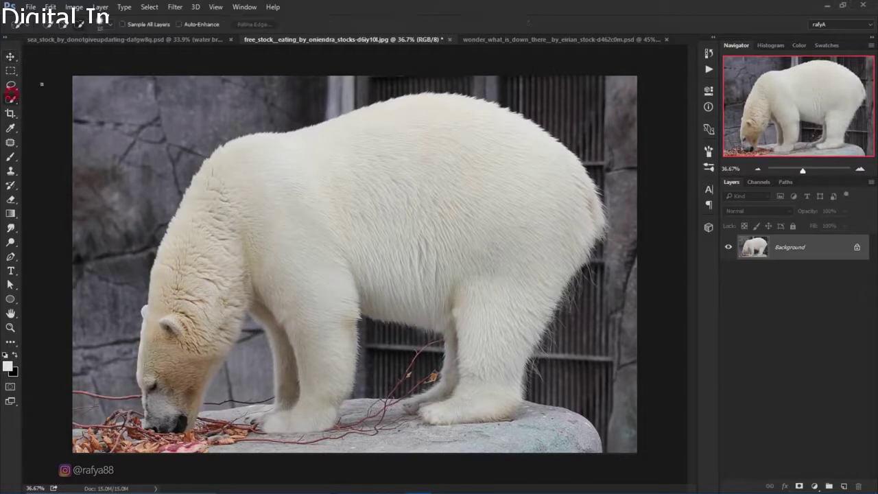
click(64, 26)
drag(165, 266, 481, 137)
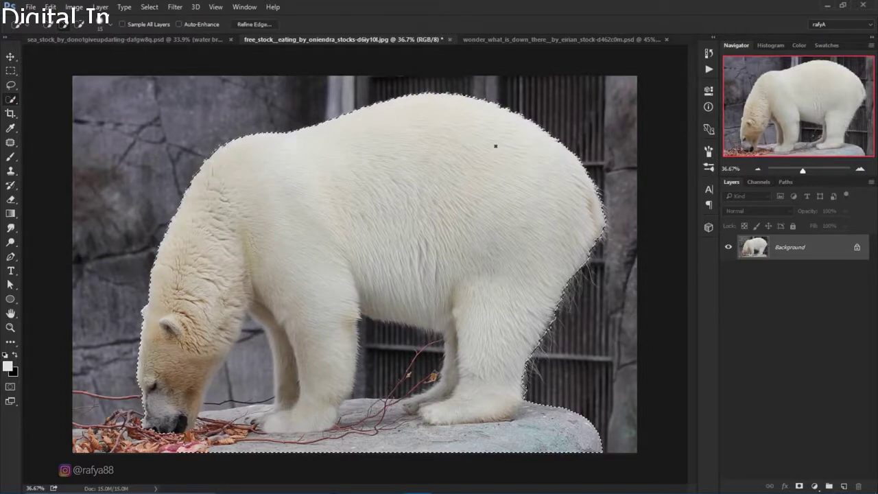
scroll(290, 207, up, 5)
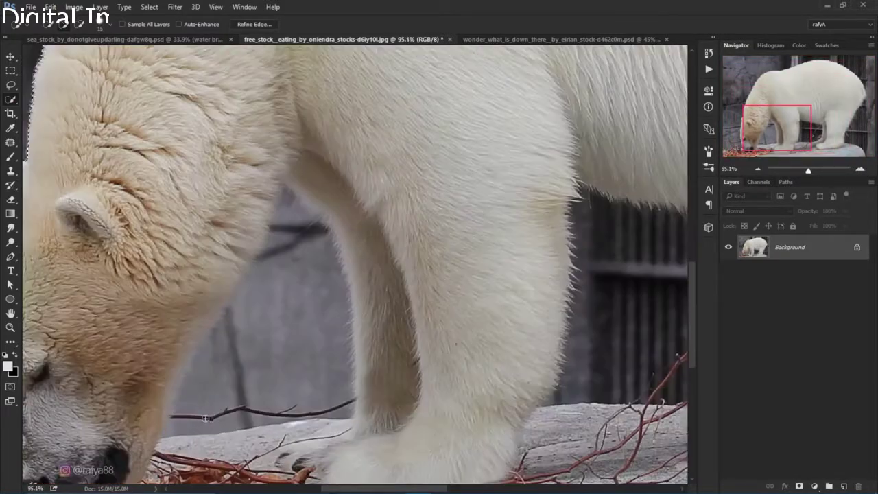
scroll(96, 305, up, 3)
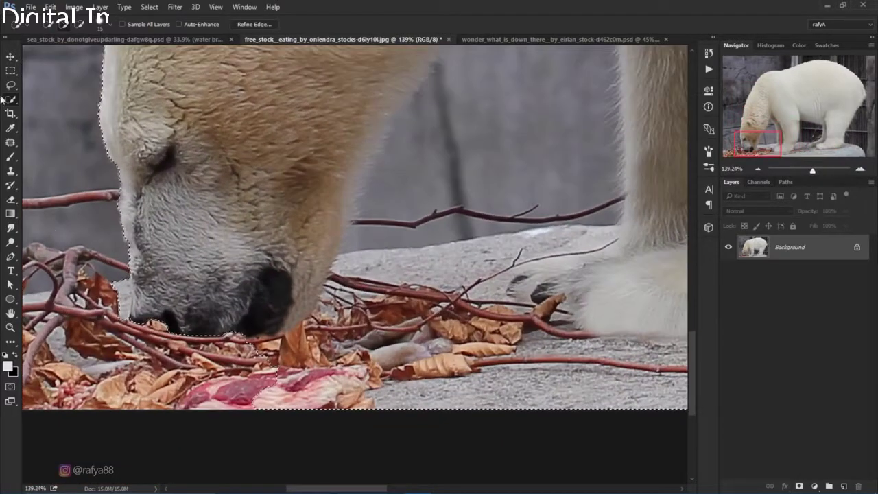
- Trim the selection with the Polygonal Lasso around the snout and feet
click(9, 85)
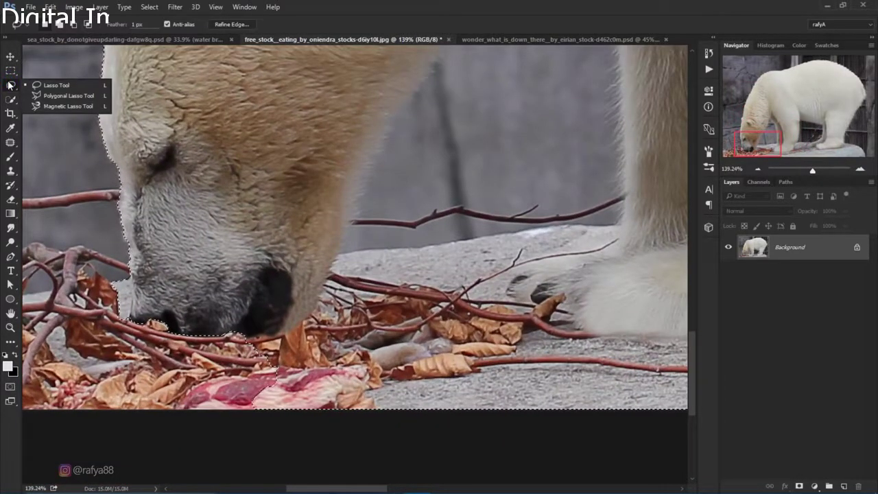
click(62, 96)
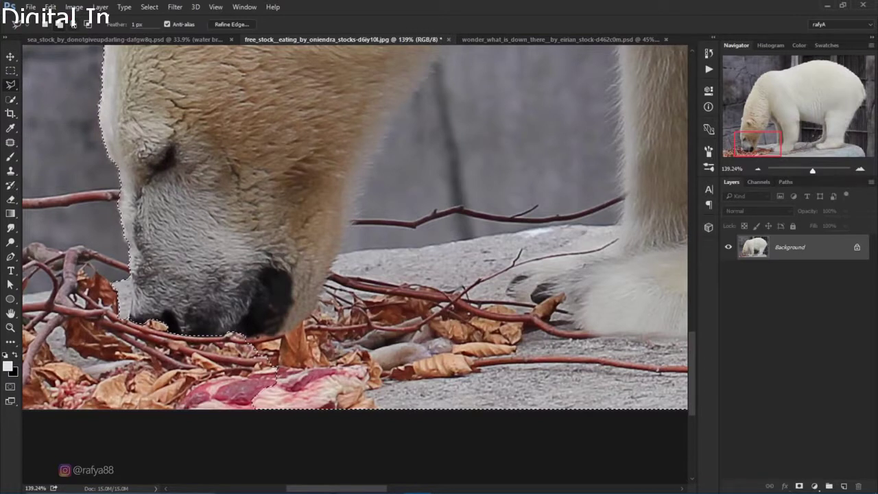
click(122, 252)
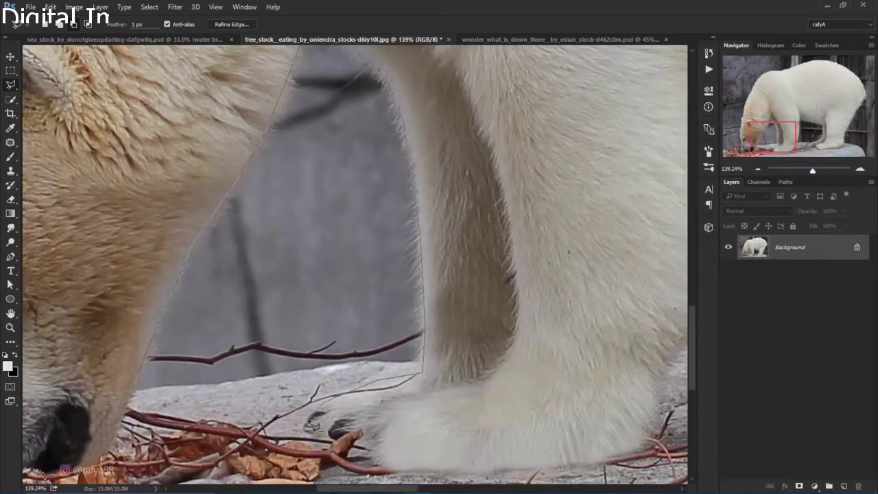
click(186, 340)
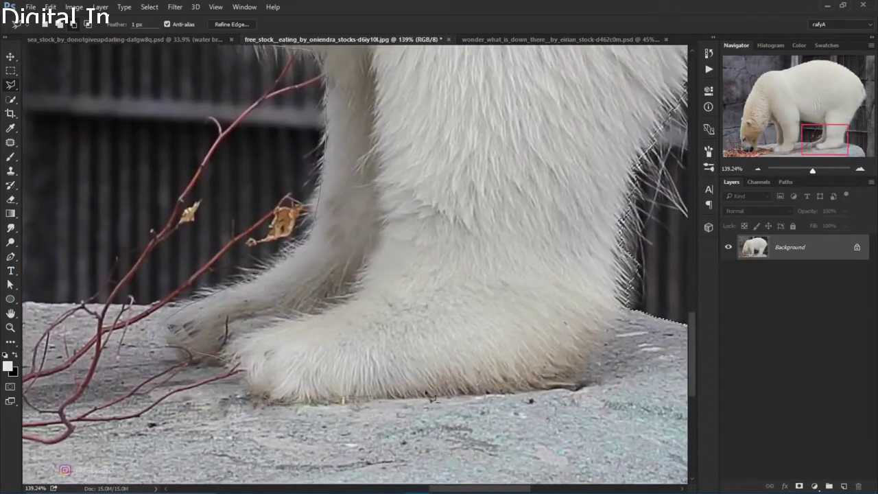
click(365, 168)
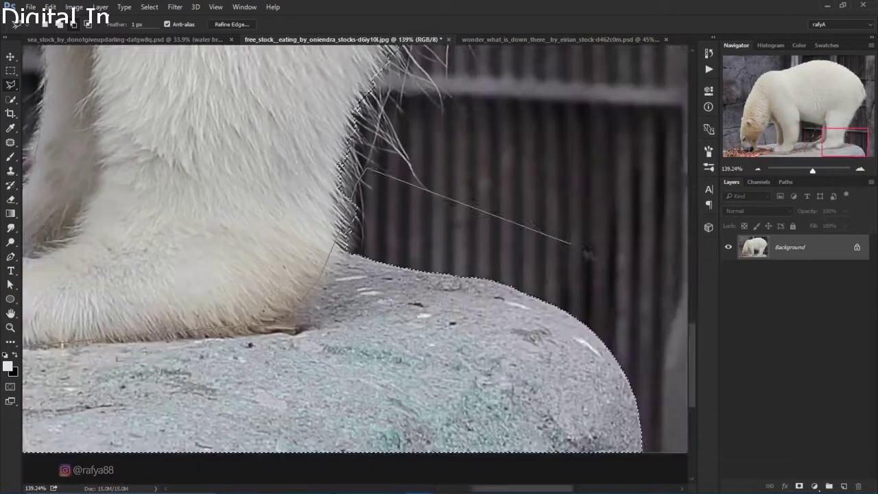
click(242, 219)
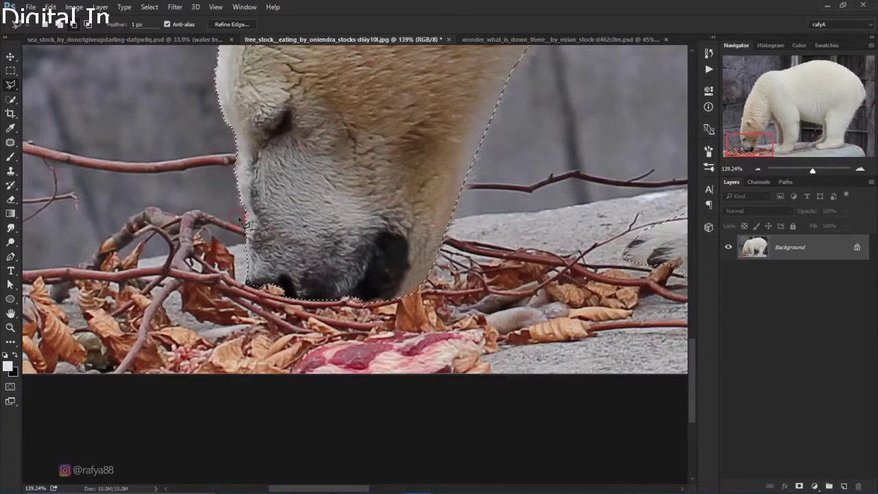
key(ctrl+minus)
key(ctrl+minus)
key(ctrl+minus)
key(ctrl+minus)
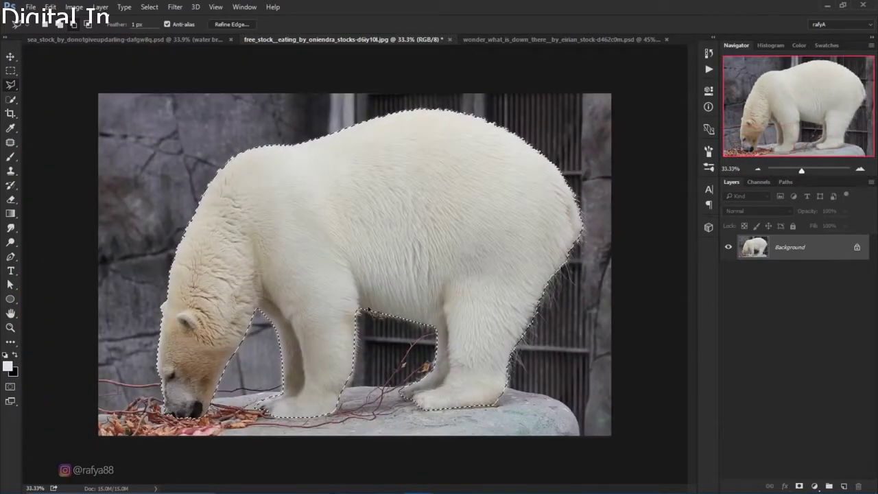
- Mask the bear layer and preview the mask on white in Refine Mask
click(800, 485)
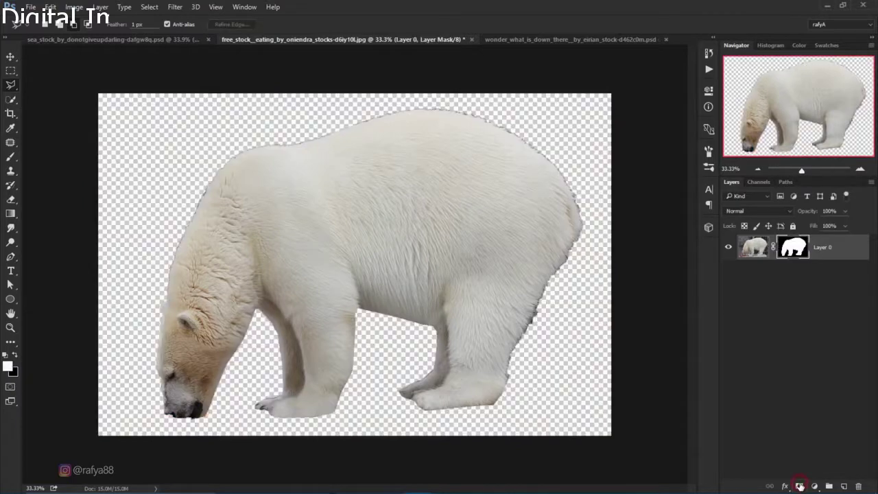
scroll(396, 319, up, 1)
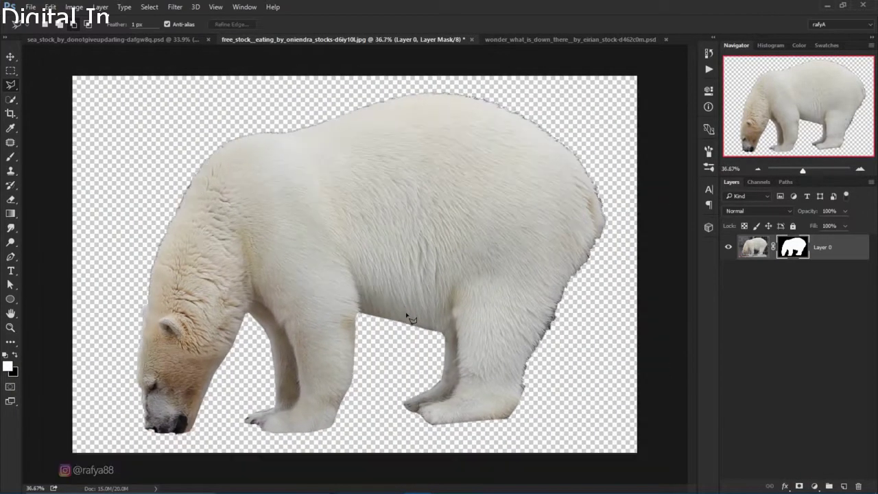
right_click(793, 247)
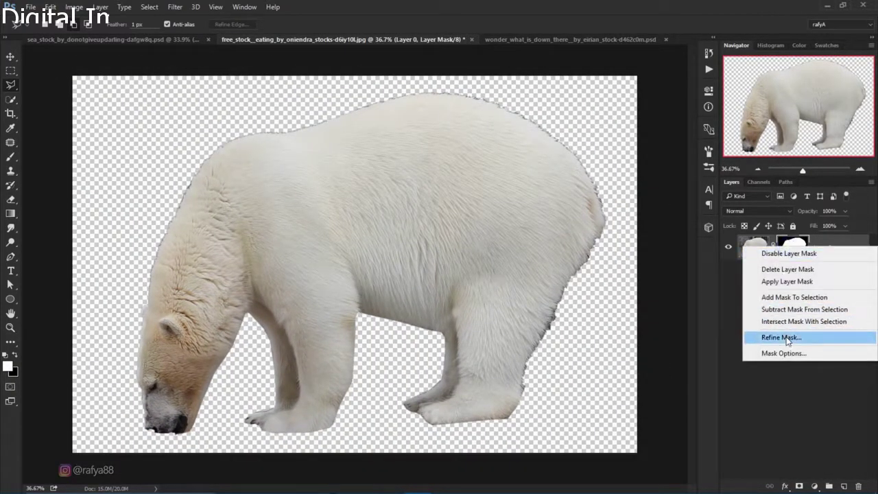
click(734, 328)
click(724, 160)
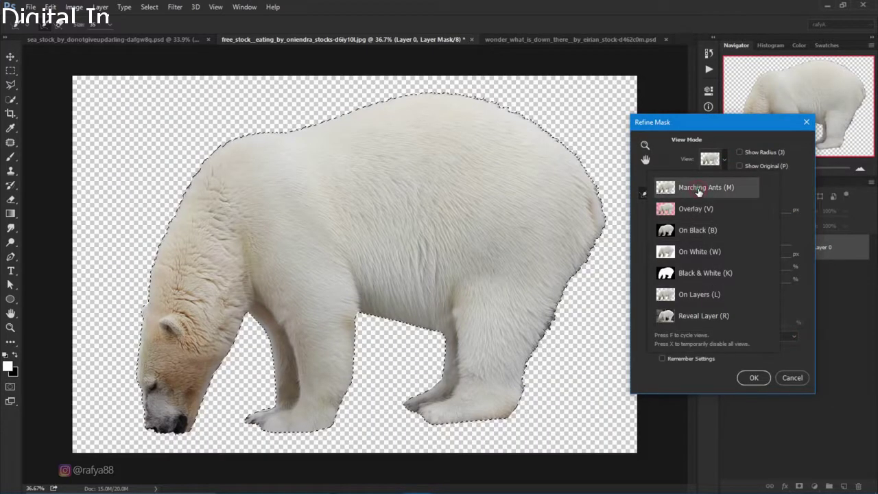
click(691, 253)
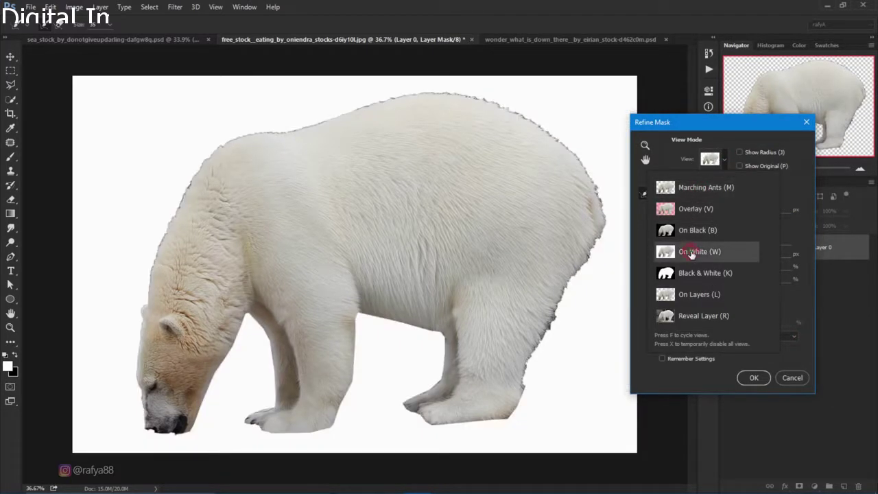
click(754, 377)
- Refine the mask with Shift Edge -56 and refine-radius strokes along the fur edges
right_click(793, 247)
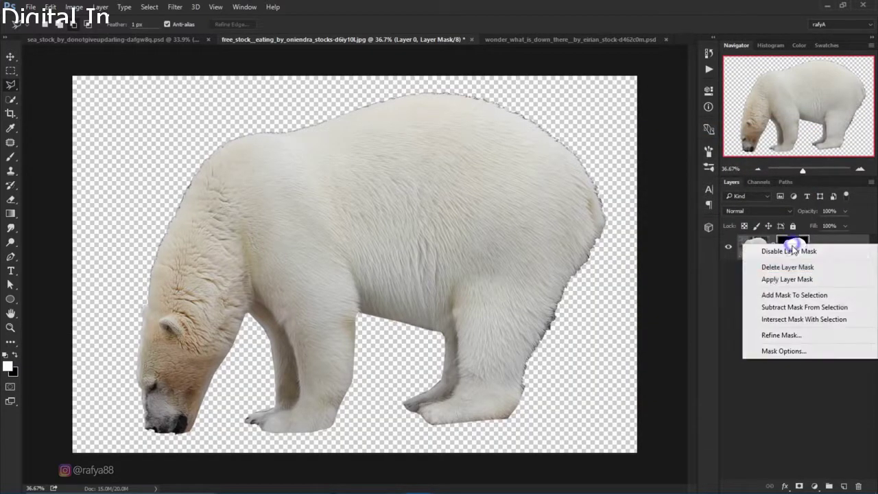
click(763, 335)
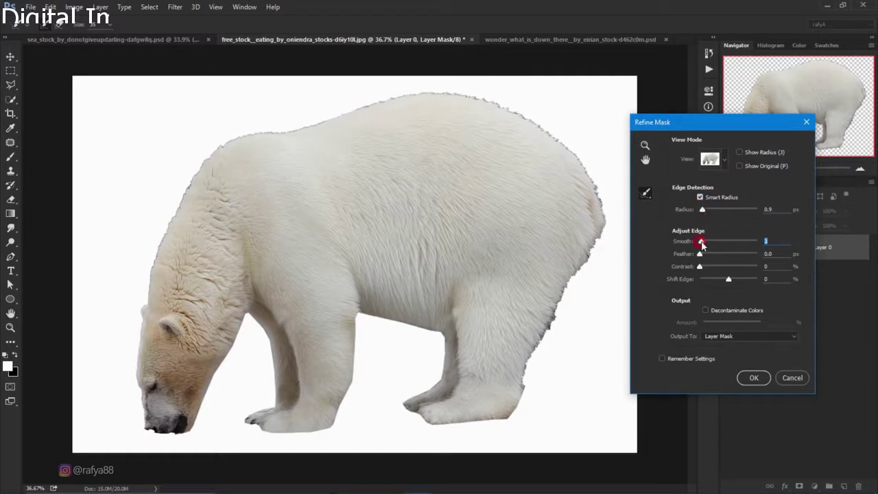
drag(729, 282, 713, 282)
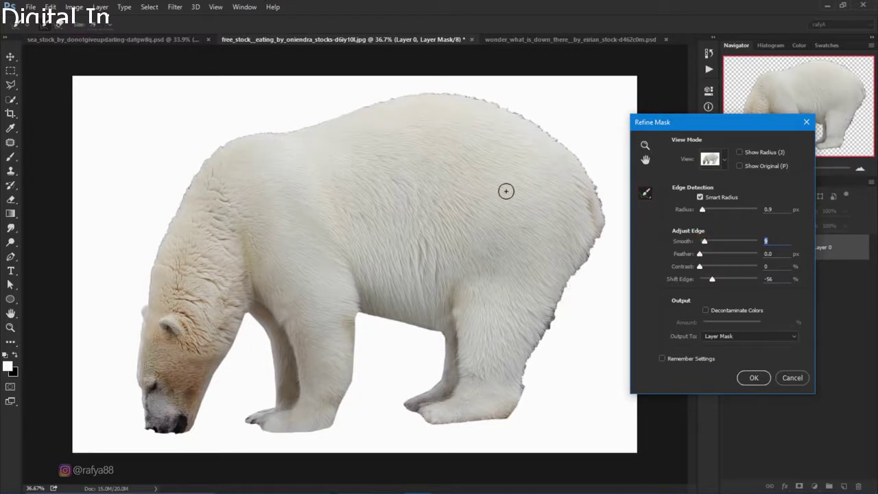
mouse_move(589, 173)
mouse_down()
mouse_move(558, 137)
mouse_move(481, 101)
mouse_move(354, 105)
mouse_move(198, 169)
mouse_move(157, 253)
mouse_move(153, 308)
mouse_up()
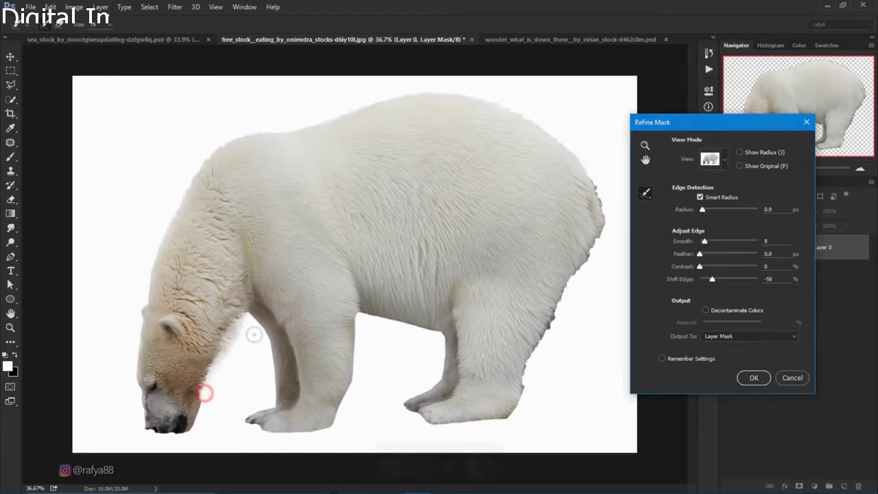
key(ctrl+z)
drag(262, 371, 263, 333)
mouse_move(340, 415)
mouse_down()
mouse_move(356, 328)
mouse_move(418, 333)
mouse_up()
drag(522, 401, 549, 323)
drag(607, 209, 578, 277)
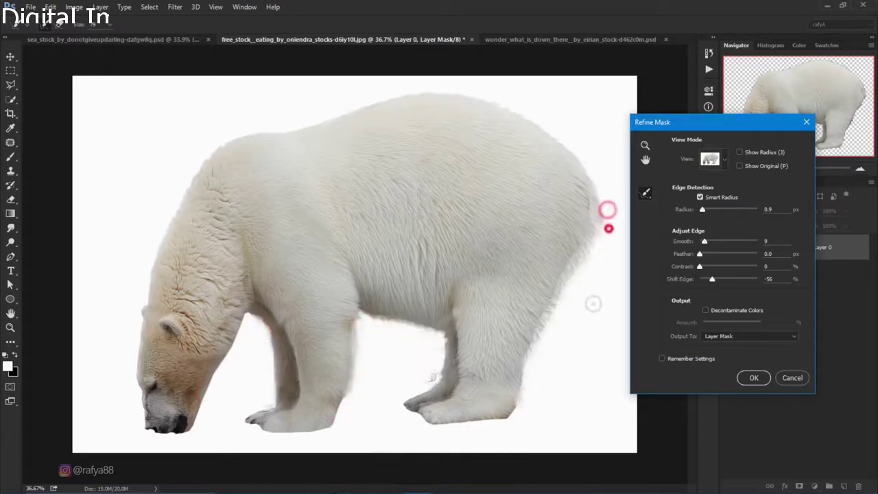
click(753, 378)
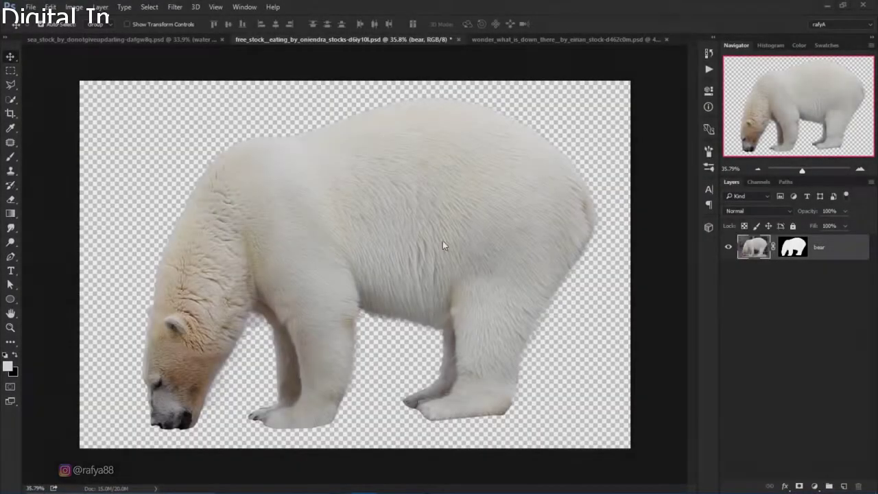
- Move the bear up and left, then mirror it horizontally with Free Transform
click(412, 183)
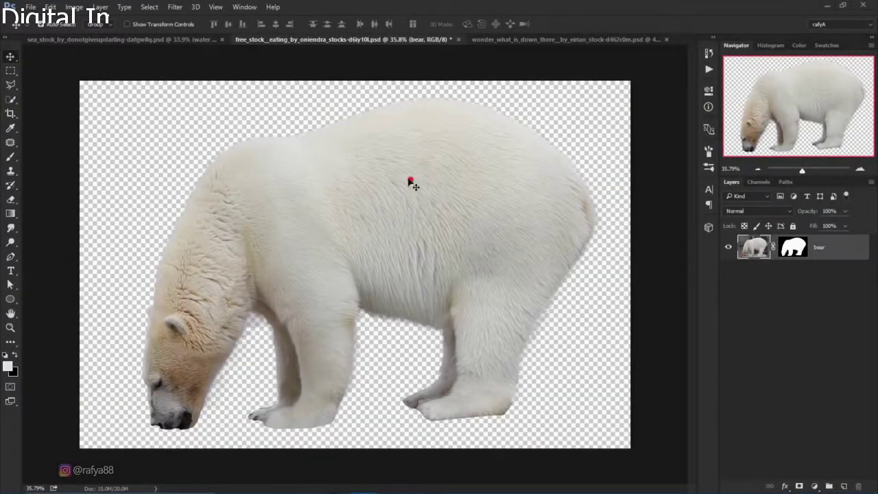
mouse_move(314, 140)
mouse_down()
mouse_move(212, 77)
mouse_move(334, 210)
mouse_up()
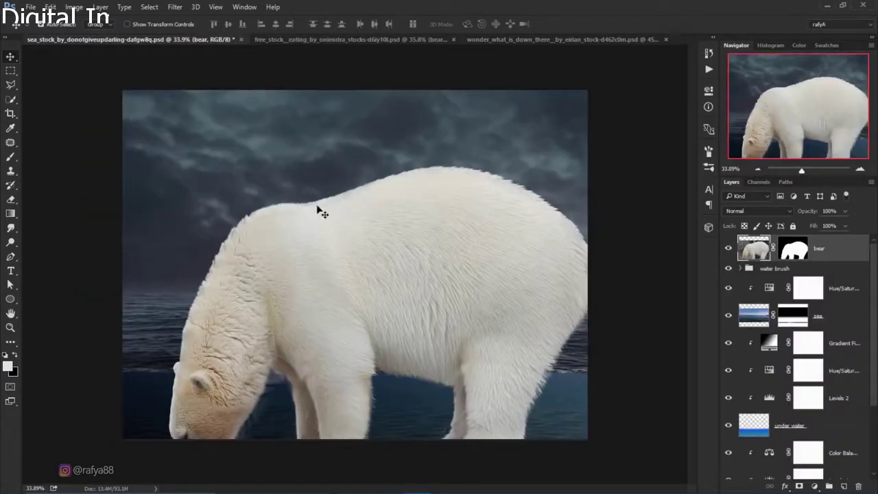
key(ctrl+t)
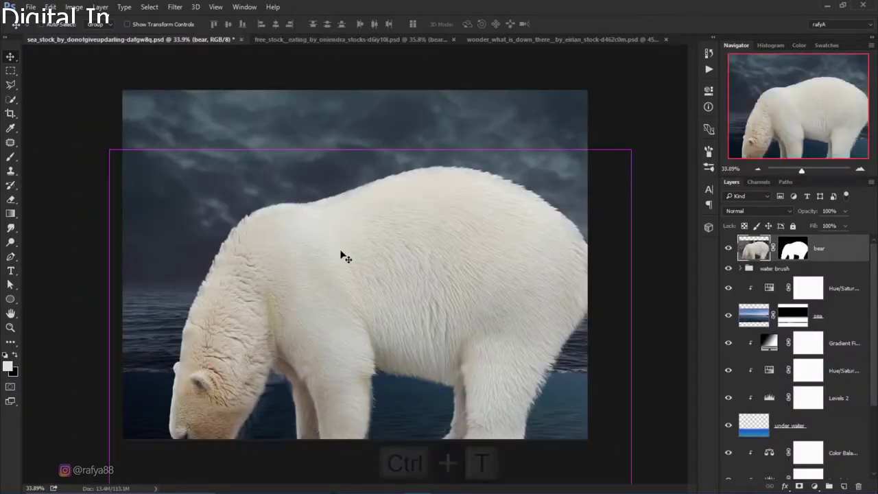
right_click(390, 230)
click(437, 395)
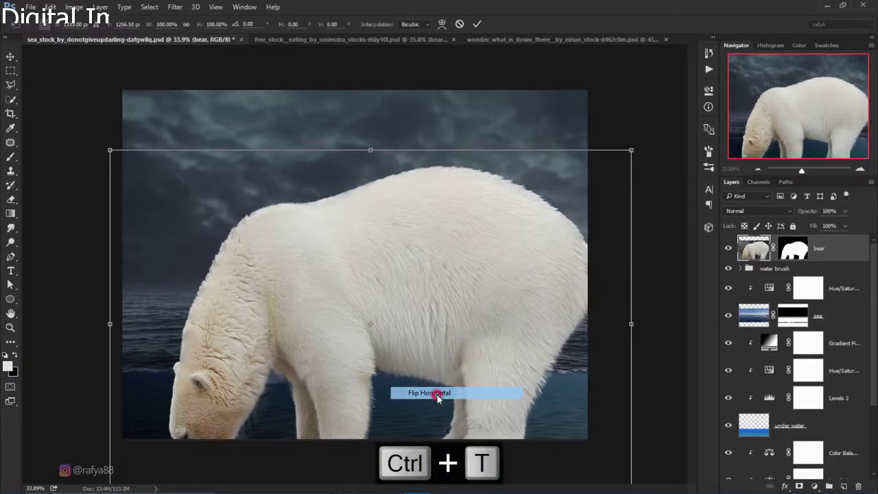
- Scale the bear to about 64.5% and place its feet in the water near the waterline
drag(413, 305, 408, 282)
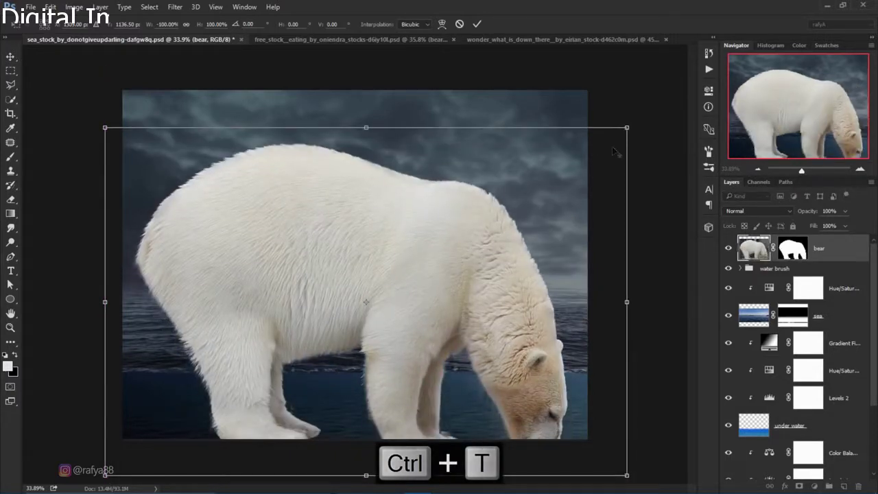
drag(627, 128, 529, 188)
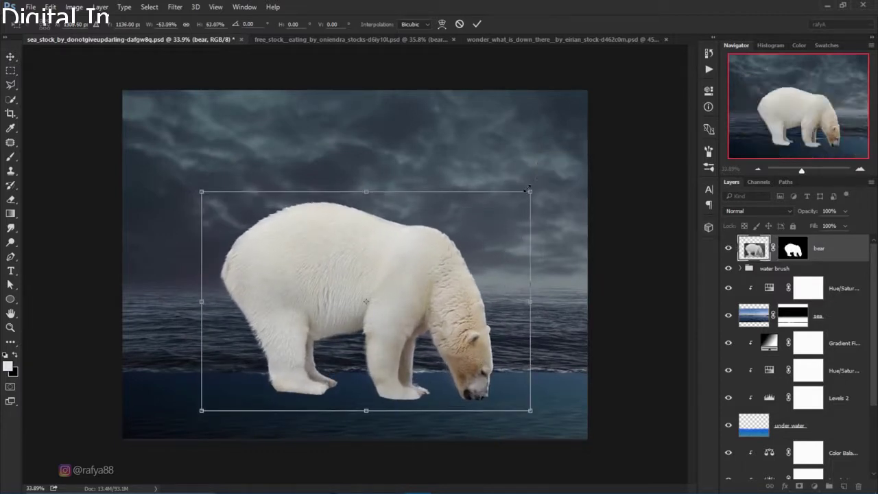
drag(417, 228, 407, 257)
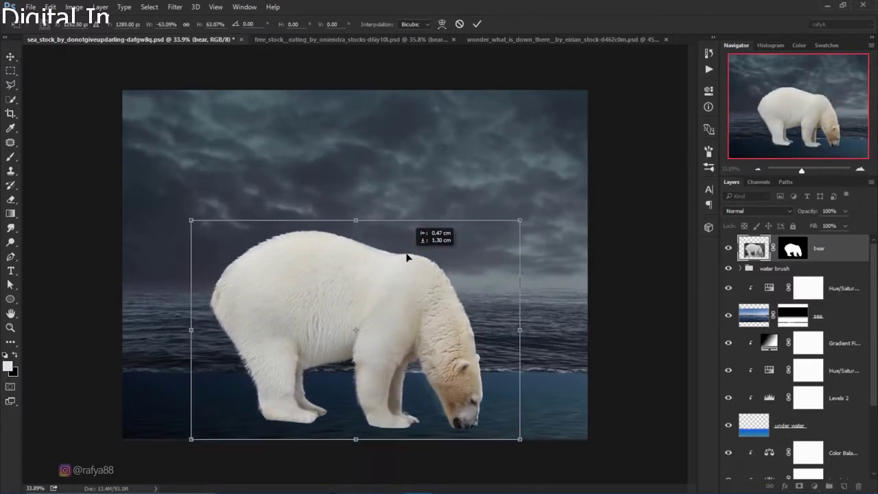
drag(407, 257, 404, 255)
mouse_move(516, 220)
mouse_down()
mouse_move(539, 204)
mouse_move(480, 243)
mouse_up()
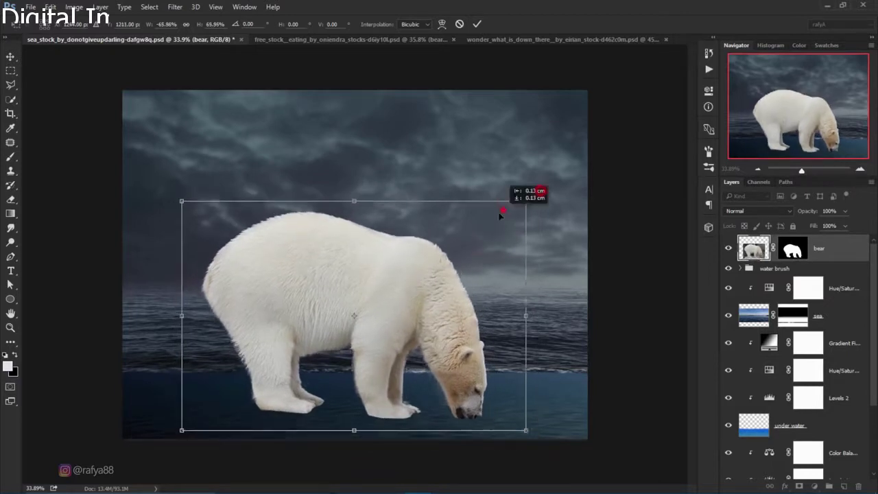
mouse_move(503, 212)
mouse_down()
mouse_move(497, 222)
mouse_move(523, 227)
mouse_up()
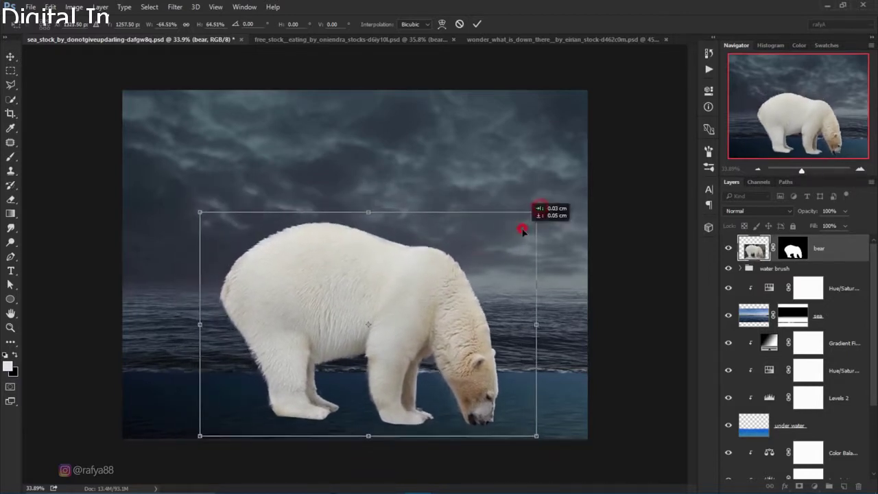
click(477, 24)
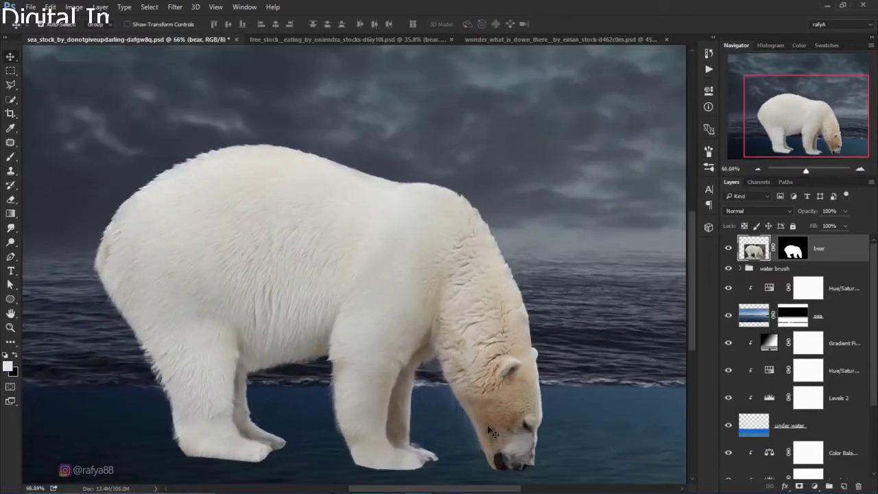
- Paint black on the bear's mask to remove stray patches and the fuzzy chest edge
alt+scroll(490, 429, up, 5)
drag(486, 393, 503, 341)
click(804, 250)
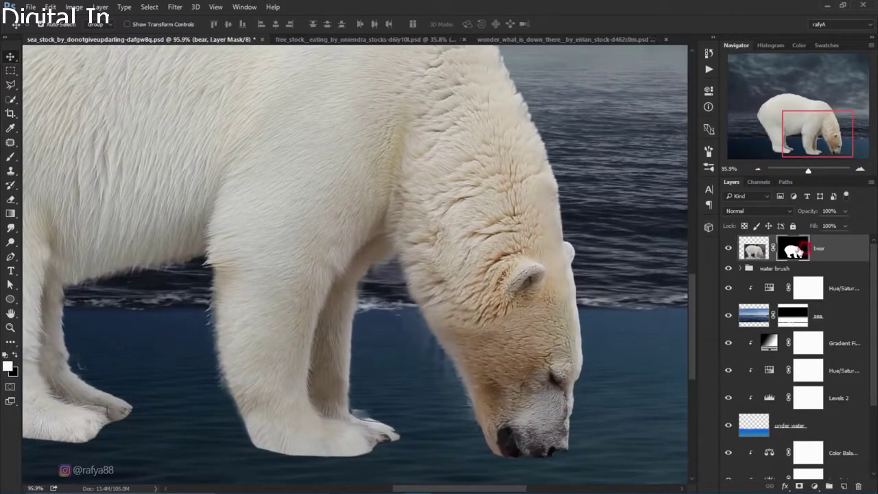
click(14, 160)
drag(416, 366, 418, 345)
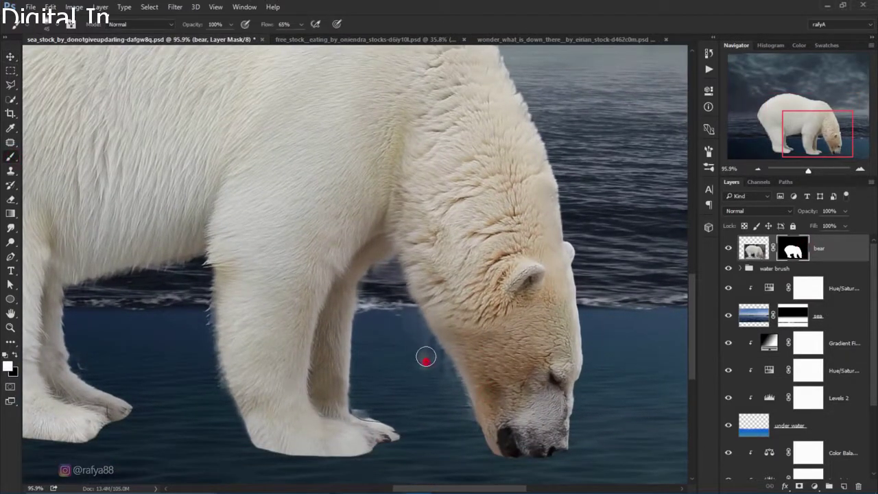
click(15, 354)
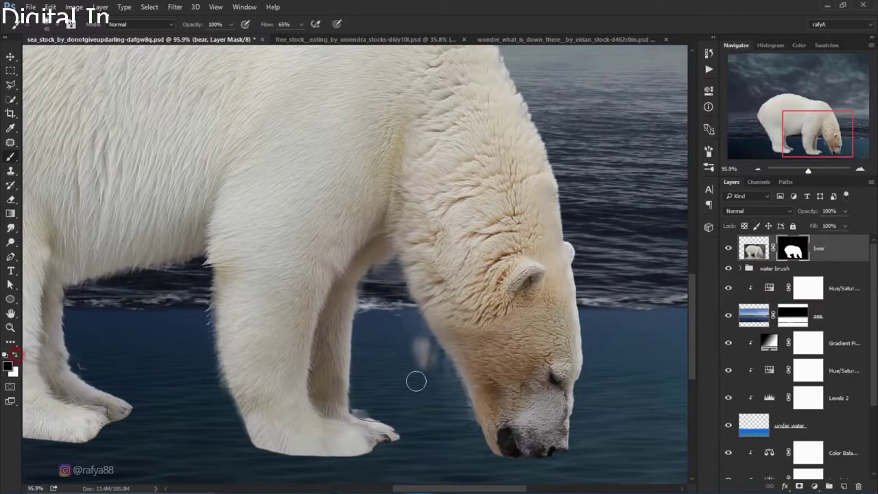
drag(416, 378, 434, 366)
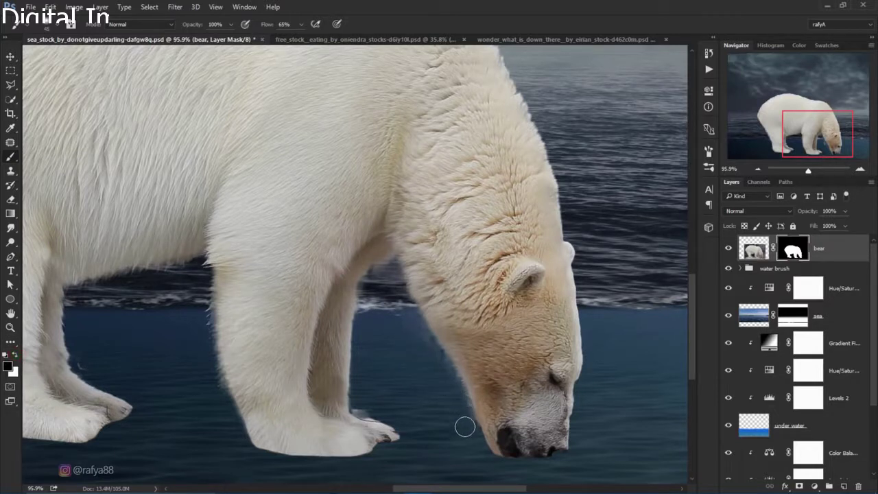
mouse_move(390, 274)
mouse_down()
mouse_move(402, 269)
mouse_move(386, 268)
mouse_up()
- Open the Camera Raw Filter for the bear layer
scroll(332, 328, down, 2)
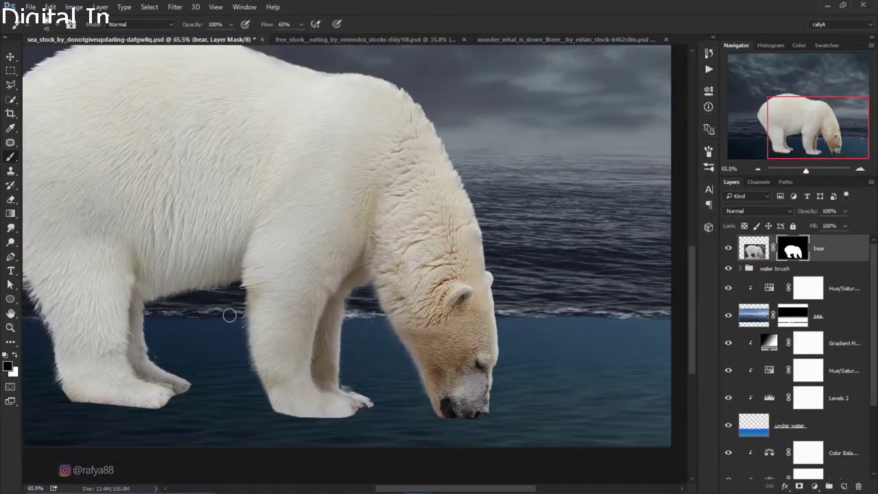
scroll(231, 313, down, 2)
scroll(200, 310, down, 1)
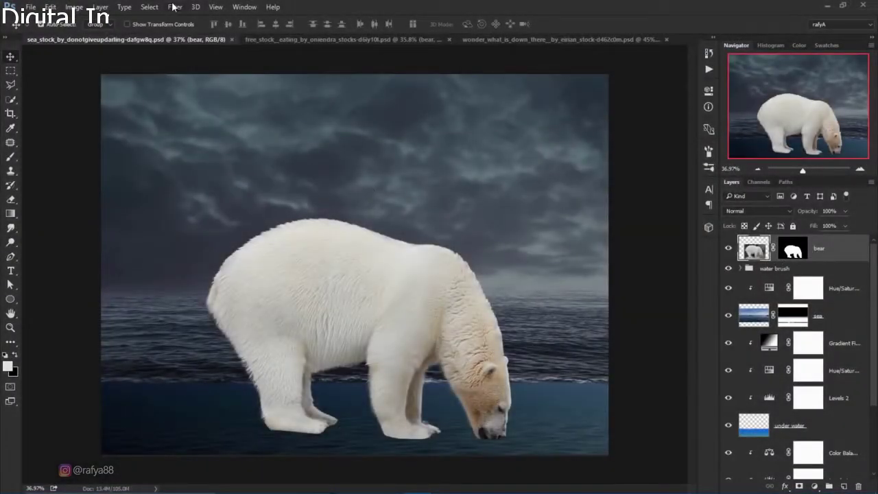
click(175, 6)
click(205, 72)
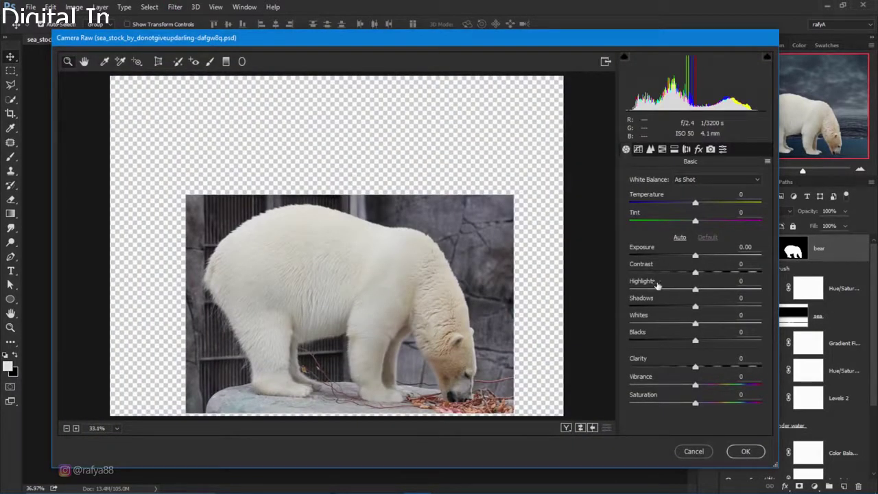
- Apply Camera Raw to the bear: Exposure -1.15, Contrast +38, Highlights -9, Shadows +31, Clarity +70, Vibrance -47
mouse_move(696, 258)
mouse_down()
mouse_move(684, 255)
mouse_move(707, 273)
mouse_up()
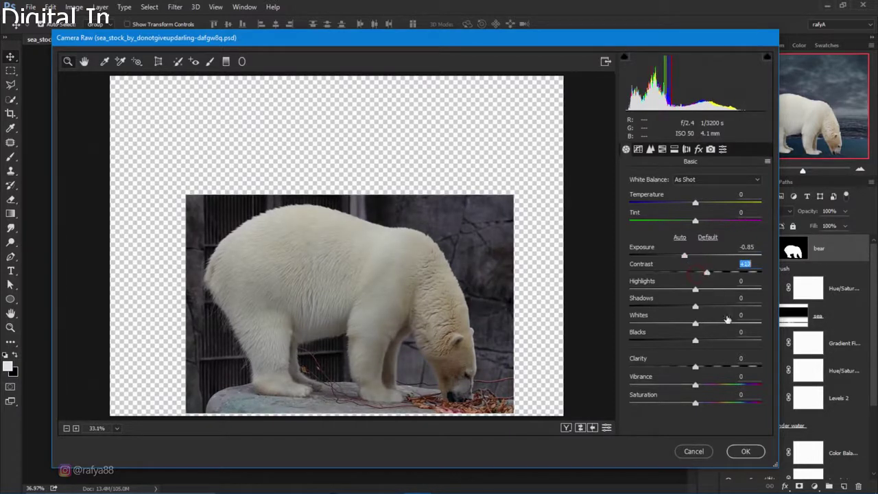
drag(699, 368, 724, 366)
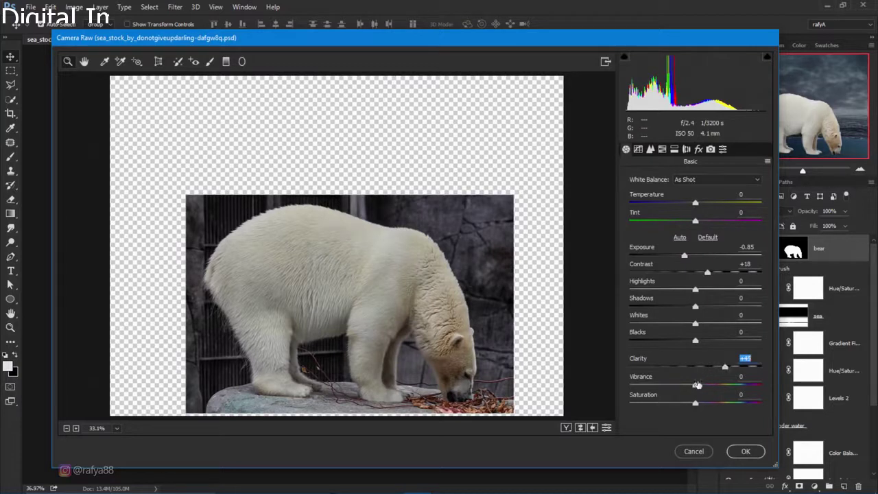
drag(695, 385, 667, 384)
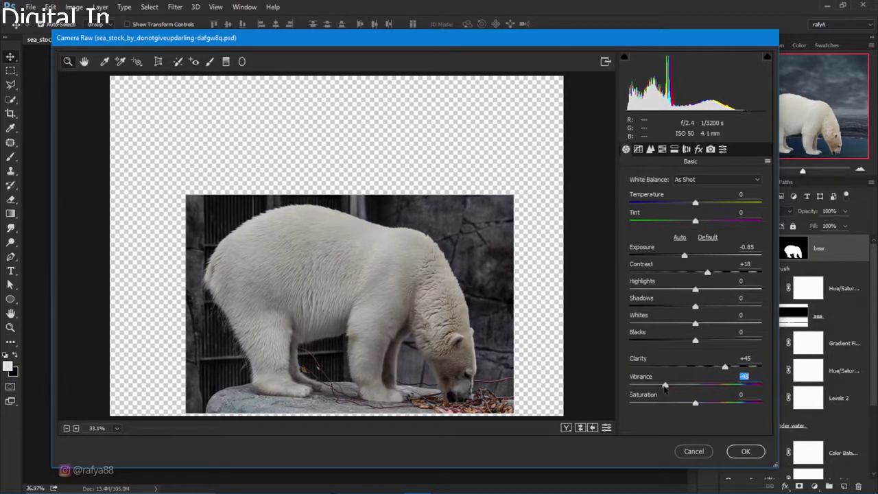
drag(728, 368, 741, 367)
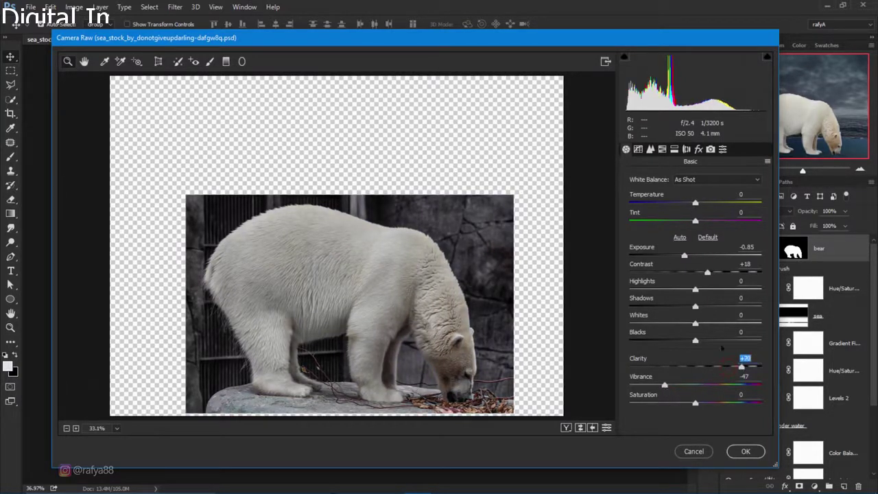
drag(688, 258, 684, 258)
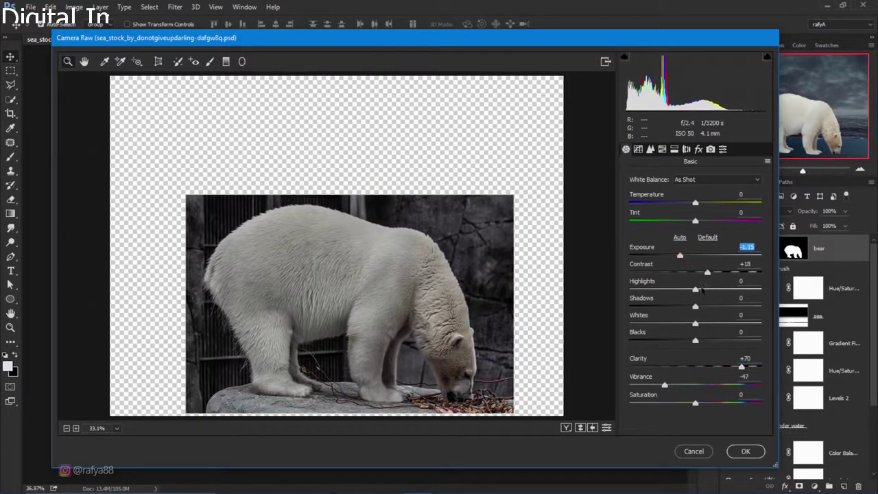
mouse_move(698, 289)
mouse_down()
mouse_move(690, 290)
mouse_move(716, 309)
mouse_up()
drag(713, 273, 720, 273)
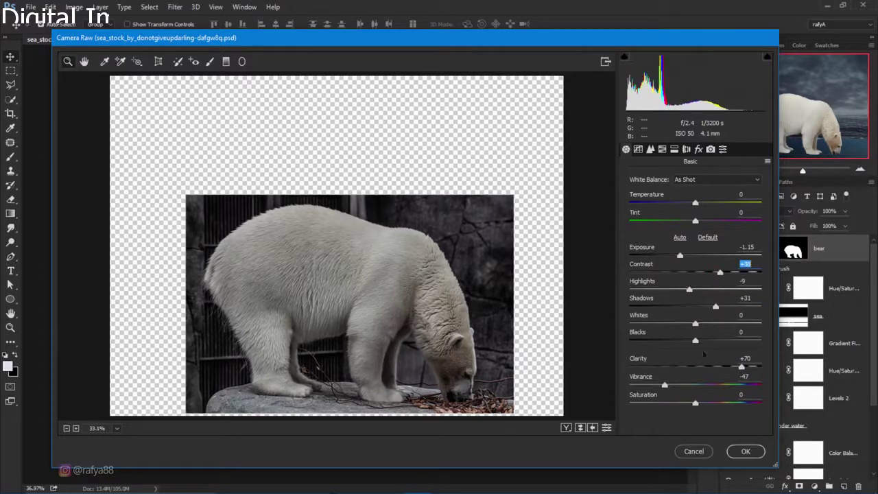
click(744, 451)
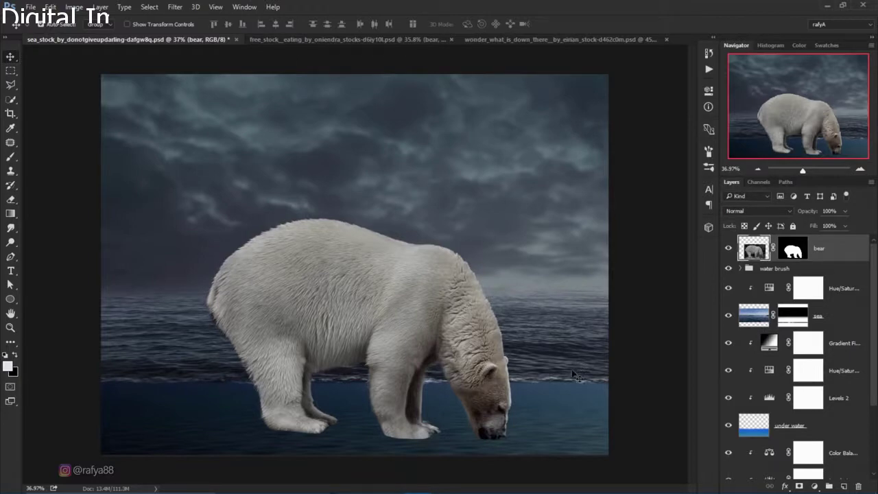
- Apply the bear's layer mask permanently to its layer
scroll(343, 367, up, 3)
scroll(402, 373, up, 3)
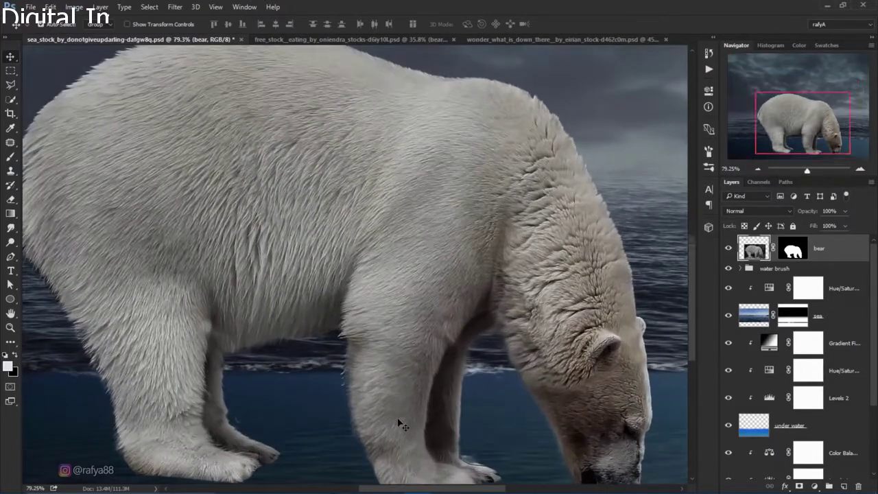
drag(384, 343, 382, 258)
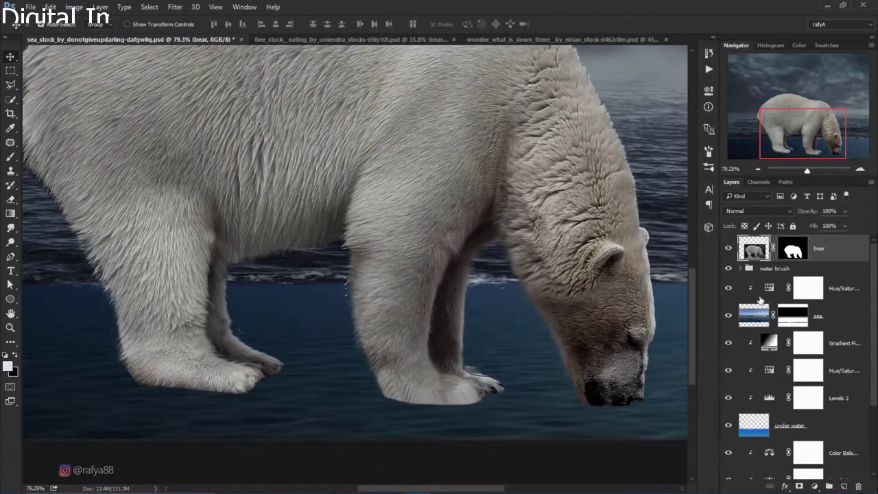
click(793, 248)
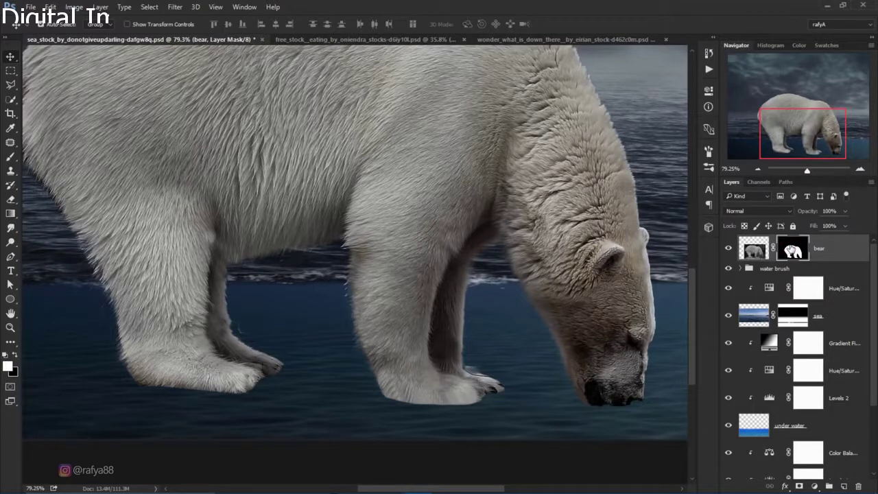
right_click(793, 248)
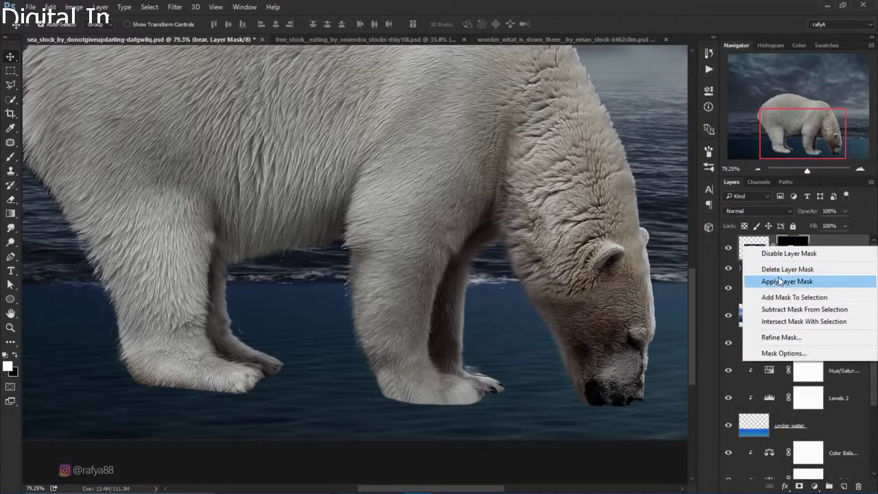
click(780, 282)
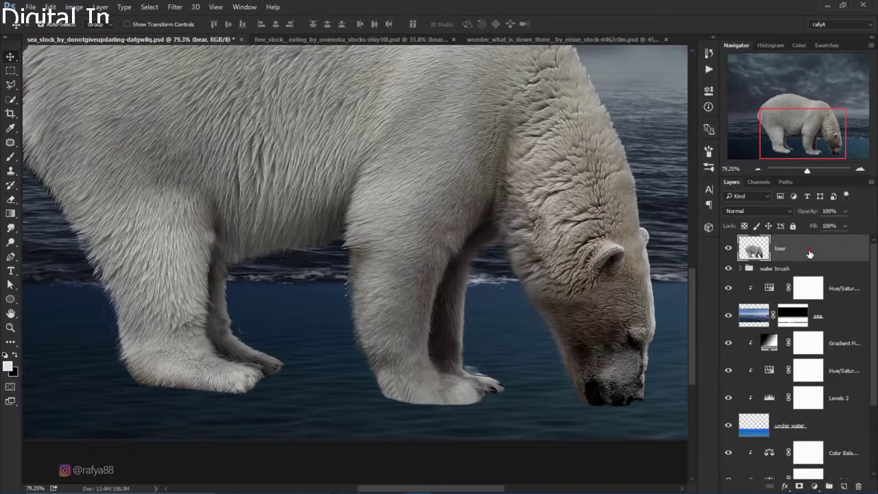
- Nudge the bear layer slightly upward with the Move tool
scroll(364, 239, down, 2)
scroll(365, 239, down, 2)
scroll(364, 240, down, 2)
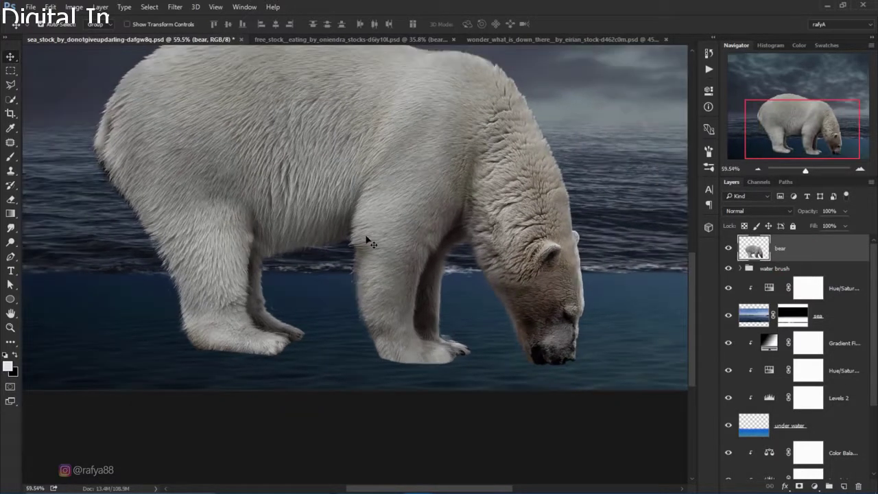
drag(399, 185, 402, 178)
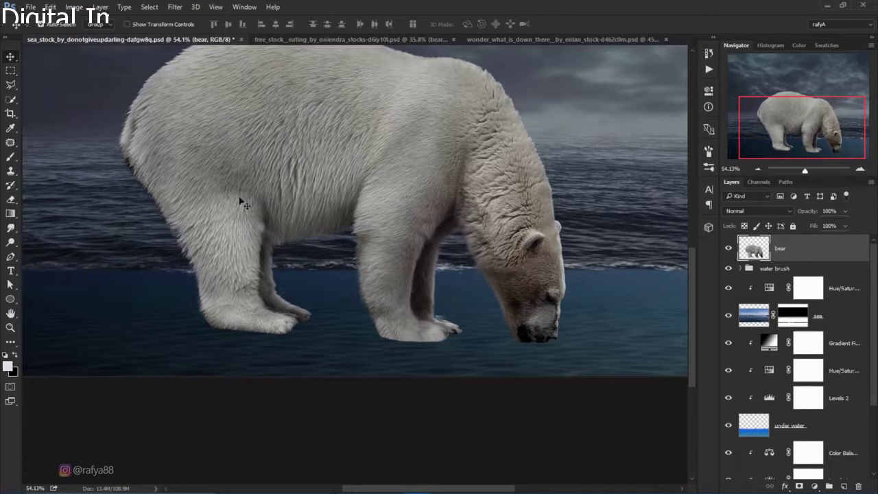
click(11, 87)
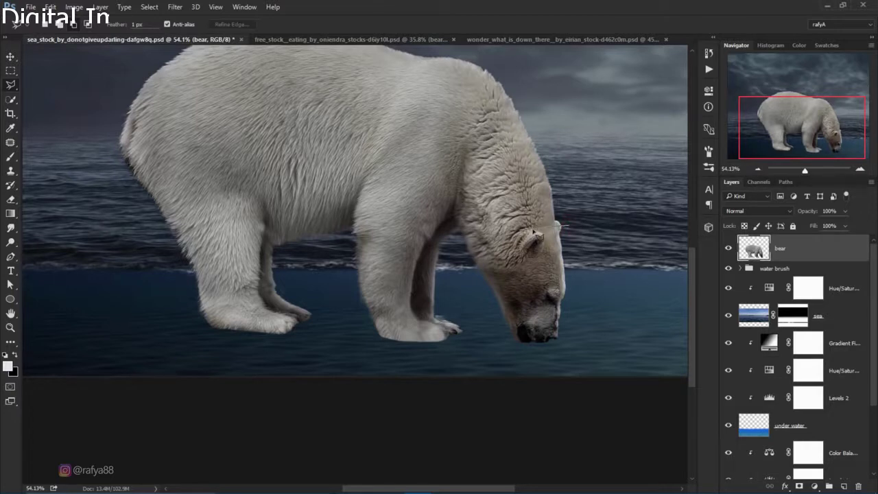
- Lasso the bear's submerged legs and snout and cut them onto a new Layer 2
drag(512, 226, 350, 233)
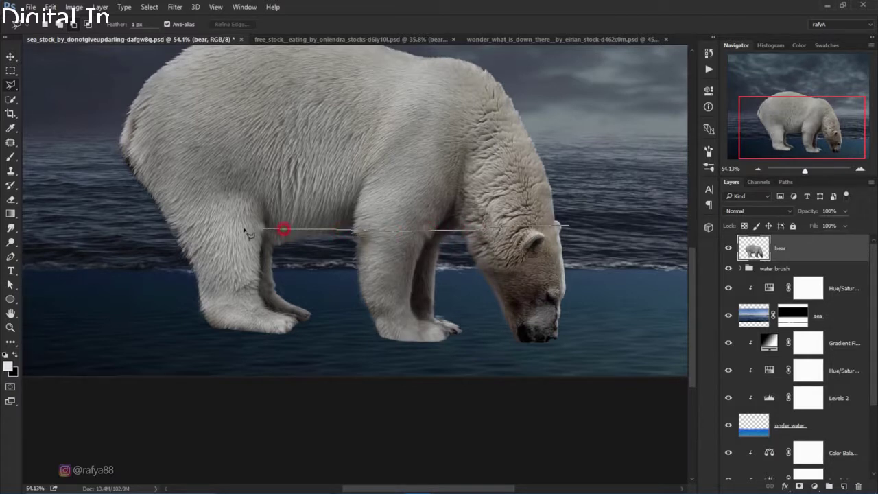
drag(249, 233, 163, 325)
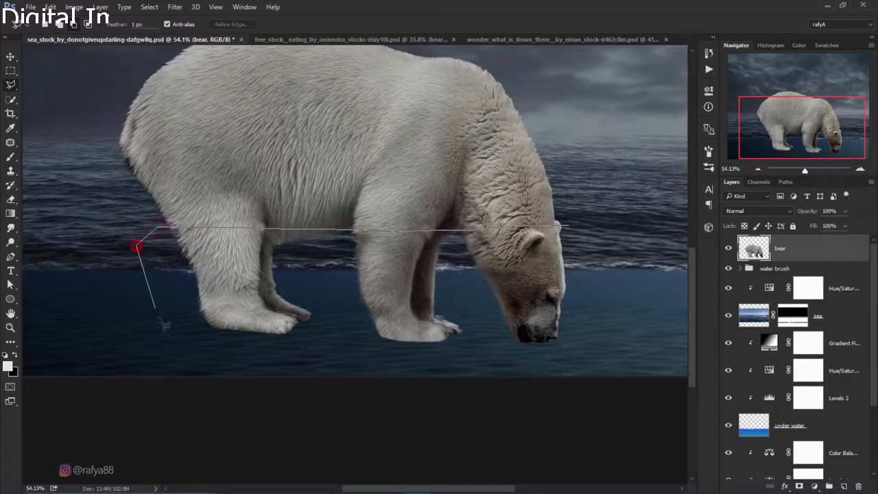
click(162, 323)
click(350, 355)
click(535, 365)
click(611, 320)
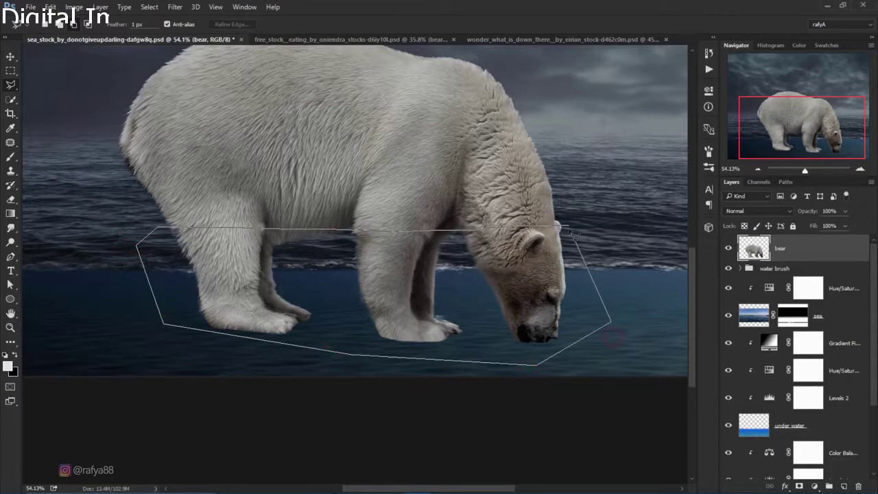
click(569, 227)
right_click(419, 257)
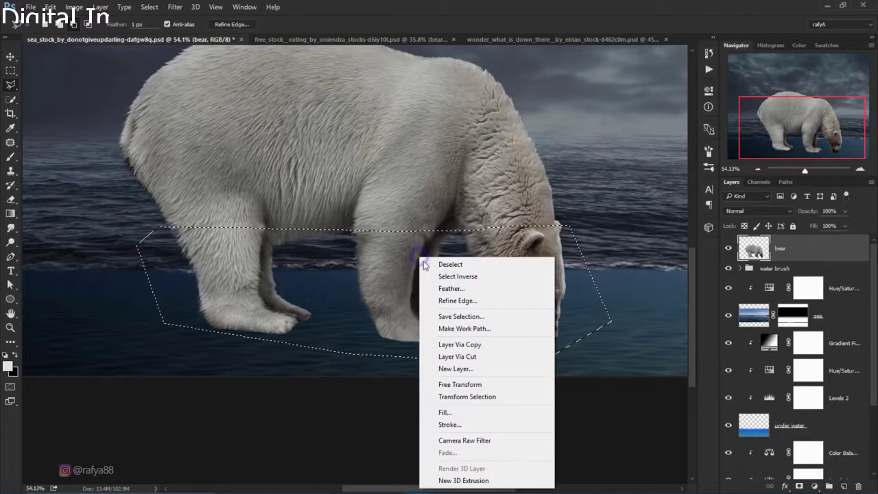
click(485, 358)
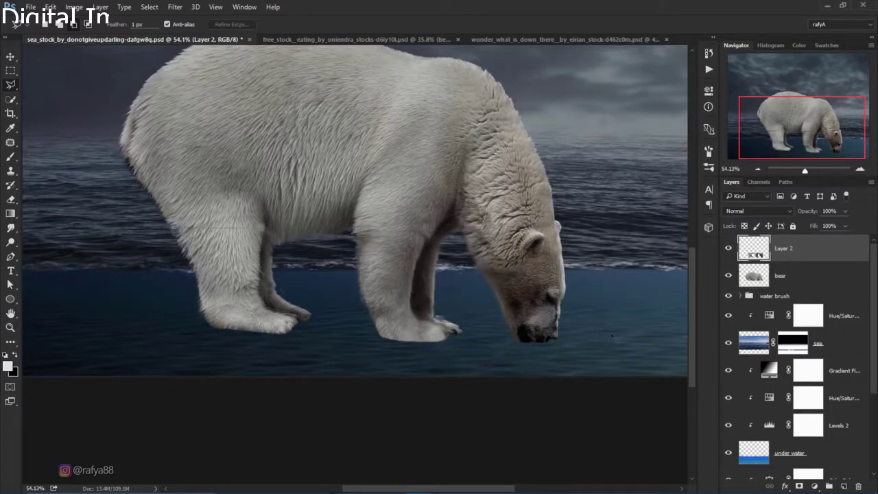
- Check Layer 2 by toggling it, then move it directly beneath the bear layer
click(728, 249)
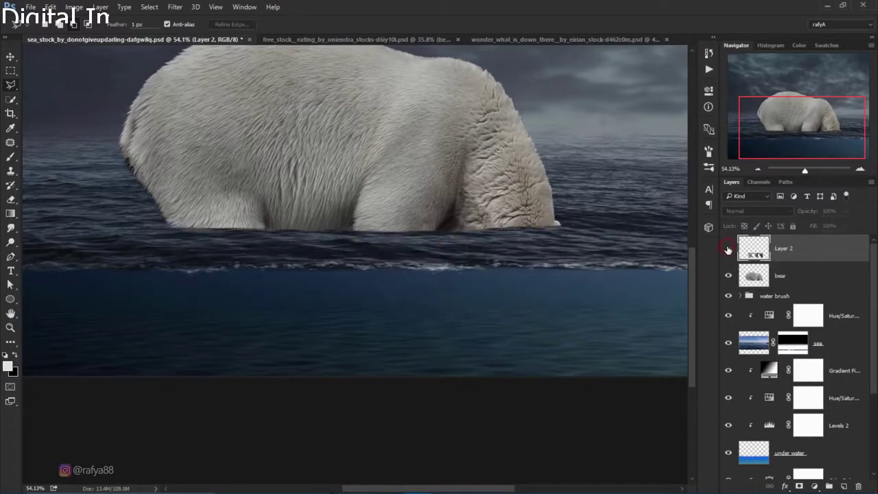
click(729, 250)
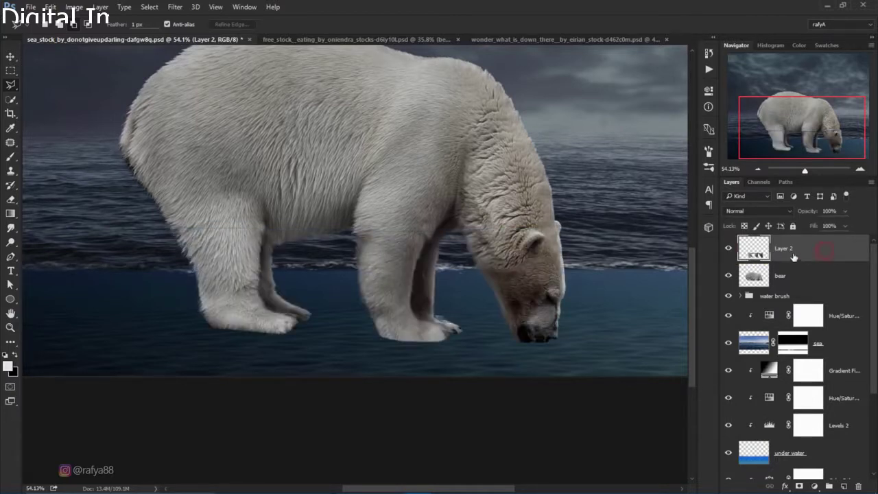
drag(786, 252, 821, 275)
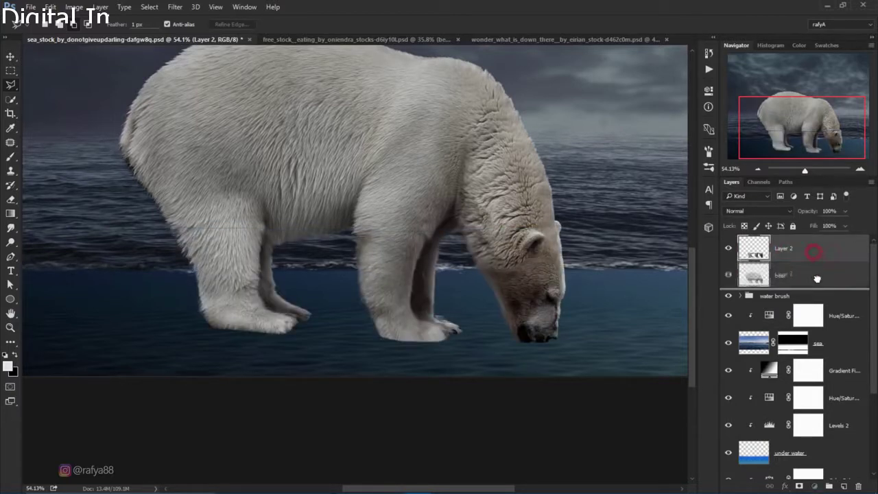
- Add a colorized Hue/Saturation layer clipped to Layer 2: Hue 207, Saturation 25, Lightness -49
click(815, 487)
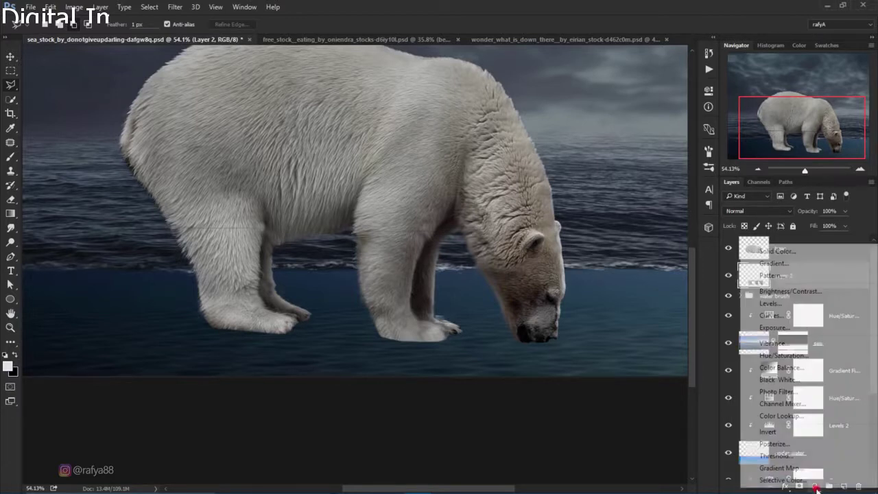
click(832, 356)
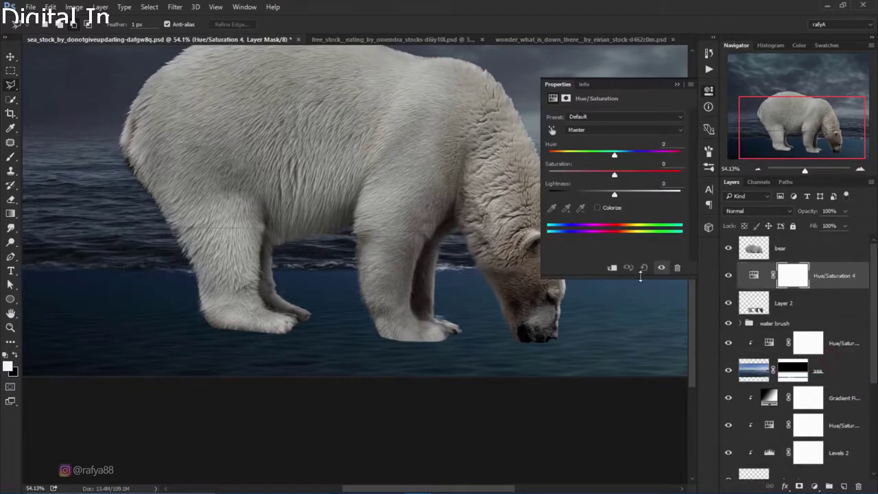
click(612, 268)
click(598, 208)
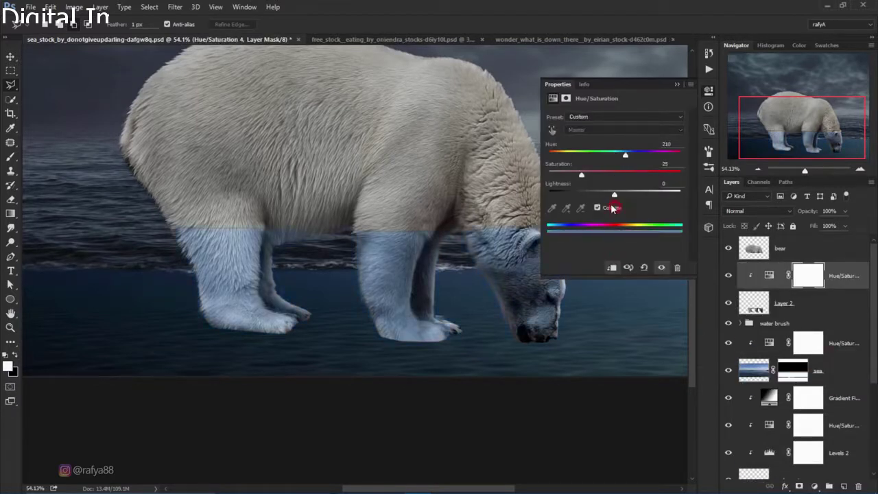
drag(614, 194, 594, 197)
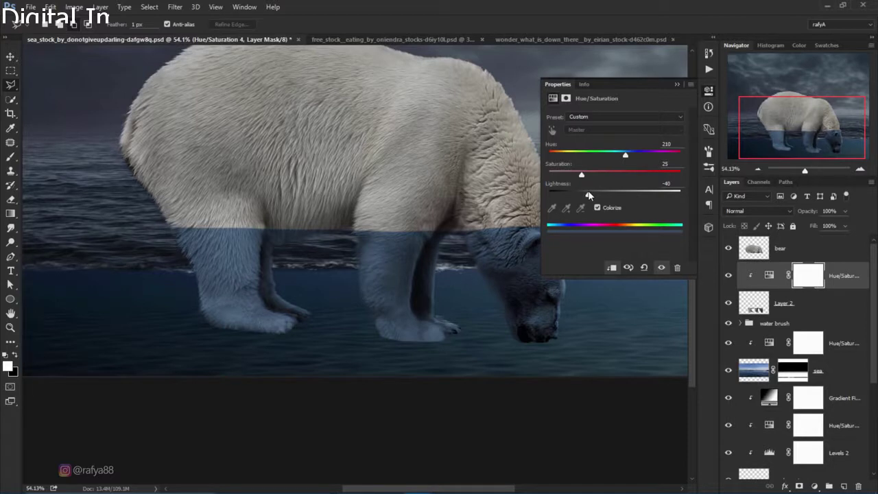
drag(623, 157, 627, 157)
drag(589, 196, 586, 197)
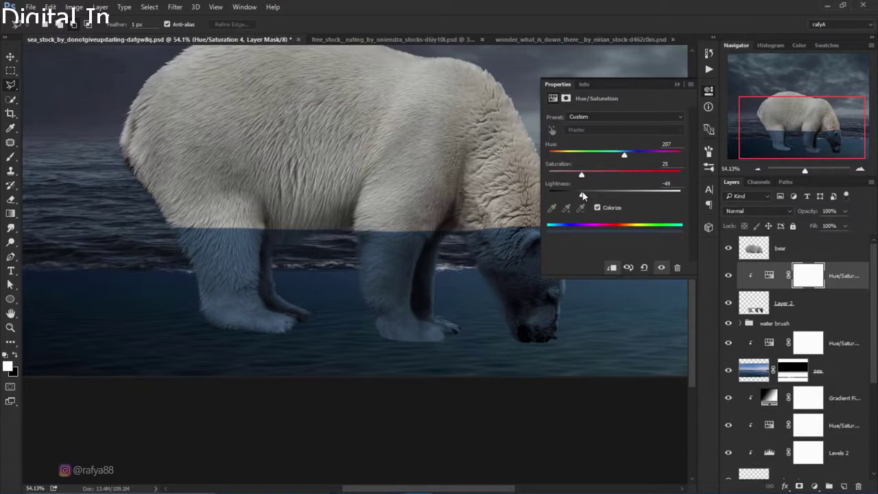
click(677, 83)
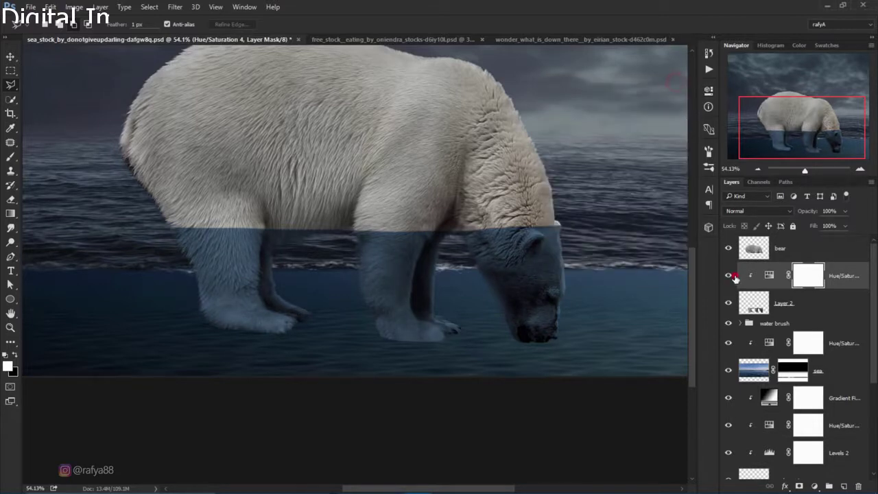
click(730, 275)
click(730, 275)
click(793, 304)
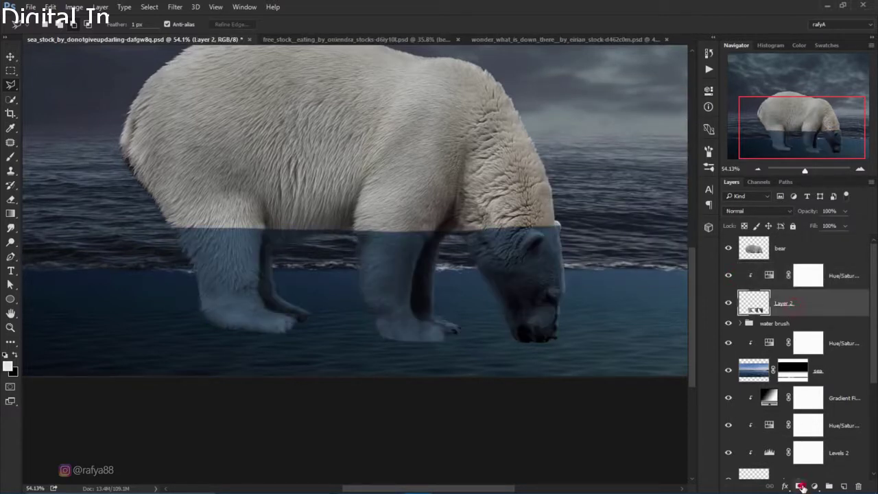
- Add a layer mask to Layer 2 and set up a soft black brush
click(801, 486)
click(793, 303)
click(14, 158)
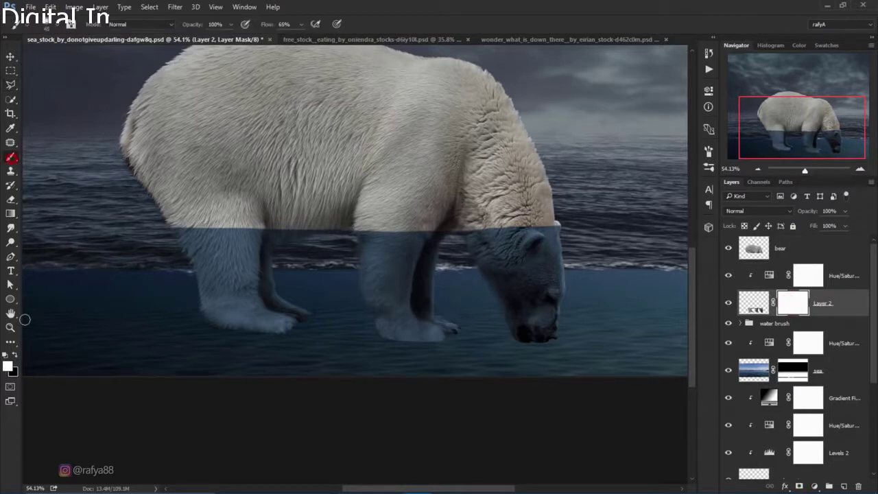
click(14, 356)
right_click(496, 223)
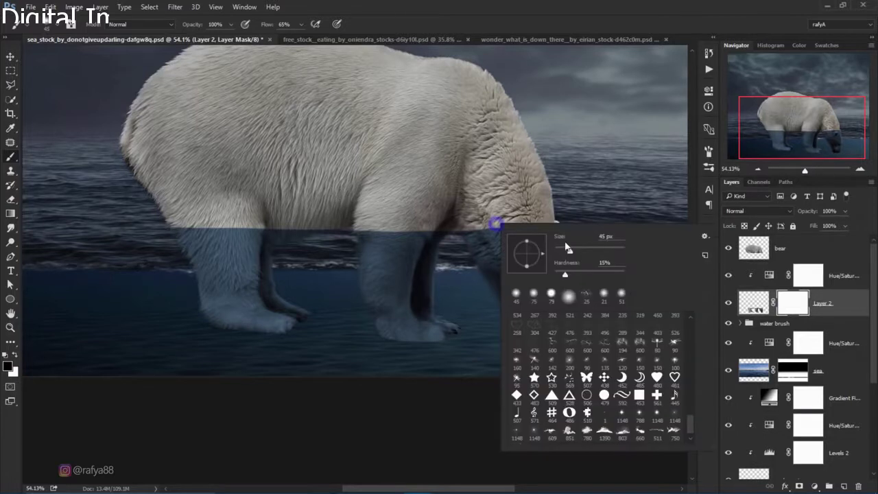
click(474, 235)
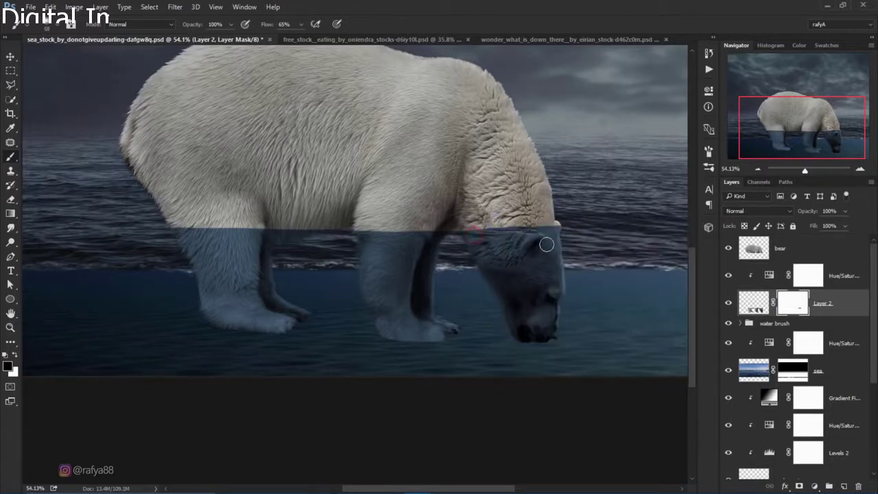
scroll(546, 244, up, 2)
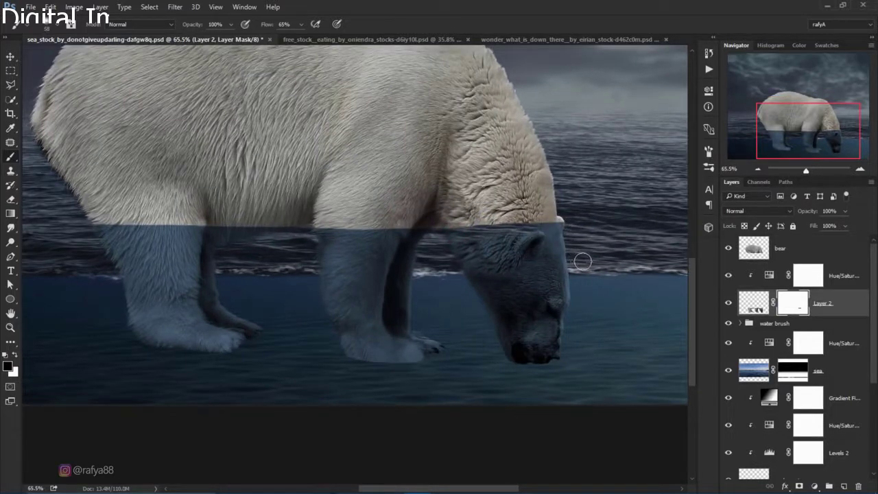
- Mask Layer 2 along the waterline so the rippled surface covers the head, middle legs and front leg
drag(583, 261, 443, 266)
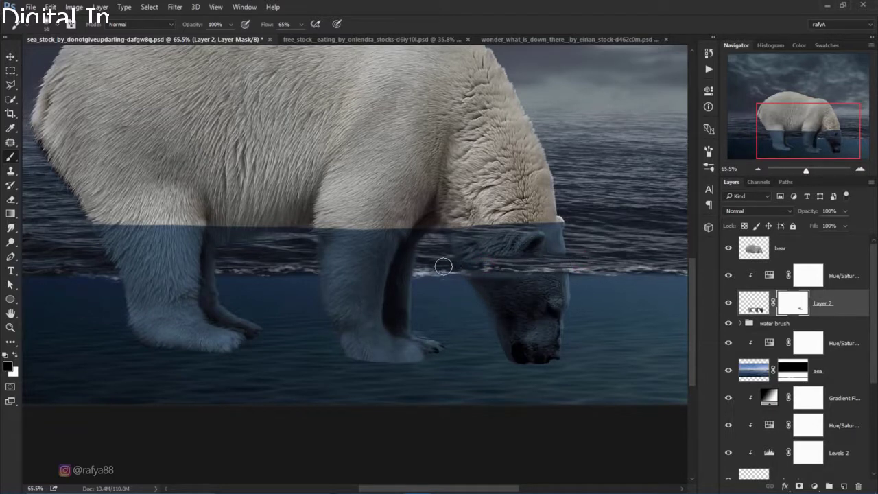
key(ctrl+z)
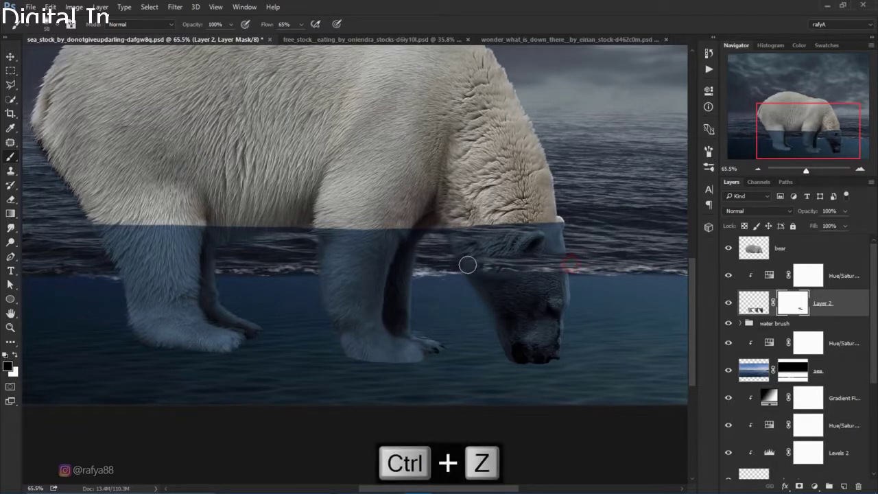
drag(500, 252, 450, 250)
mouse_move(515, 223)
mouse_down()
mouse_move(411, 228)
mouse_move(326, 265)
mouse_up()
mouse_move(268, 206)
mouse_down()
mouse_move(157, 226)
mouse_move(129, 264)
mouse_move(145, 251)
mouse_up()
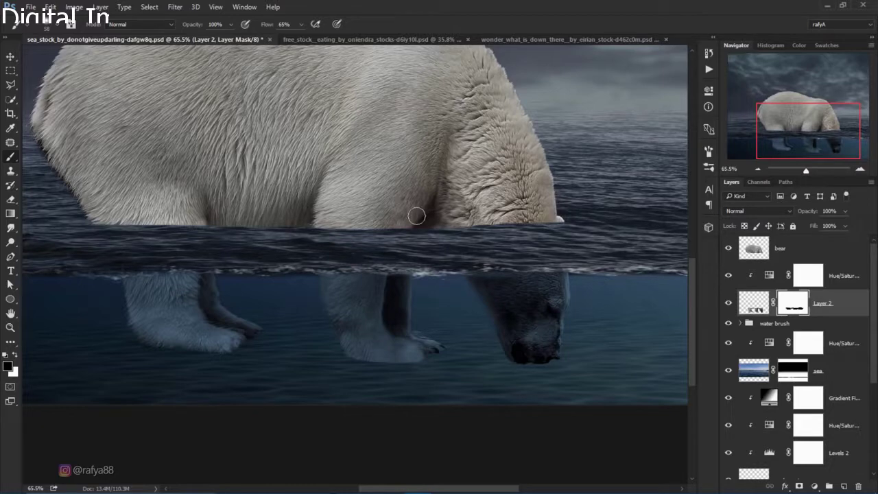
scroll(417, 216, down, 3)
scroll(420, 214, down, 1)
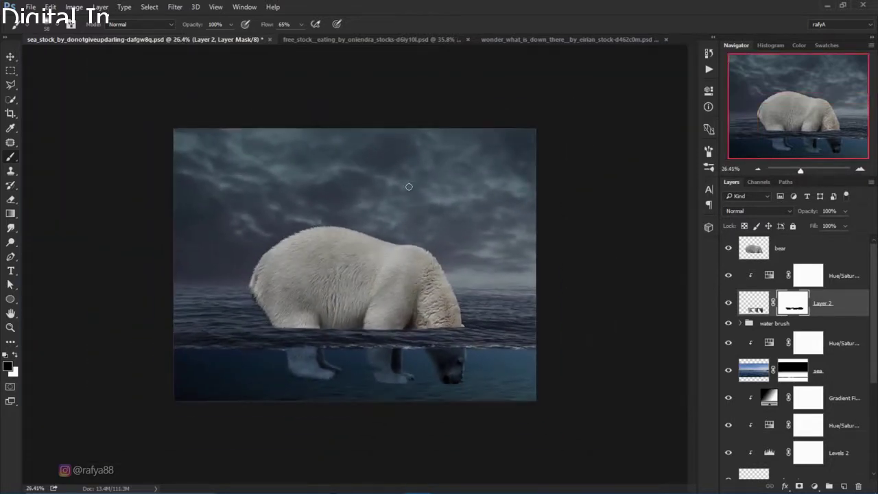
scroll(330, 386, up, 3)
scroll(359, 412, up, 3)
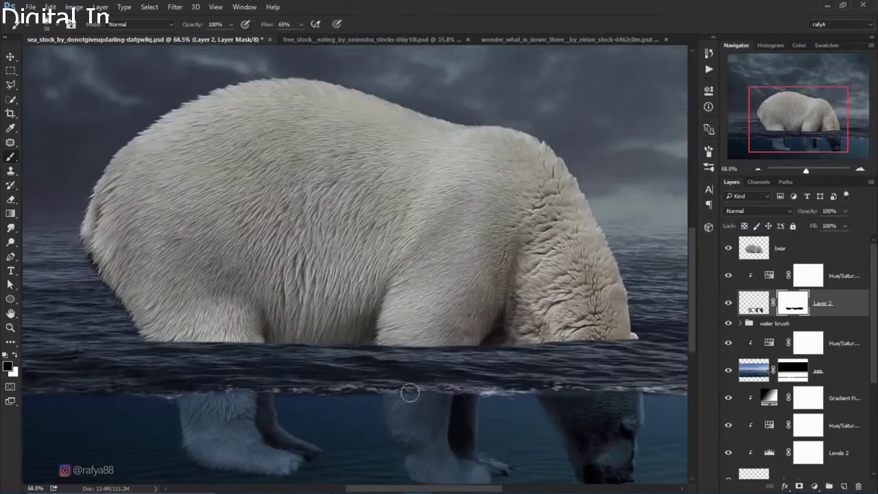
drag(416, 380, 540, 343)
- Target Layer 2's pixels and set up the Dodge Tool with an 84 px brush
click(767, 303)
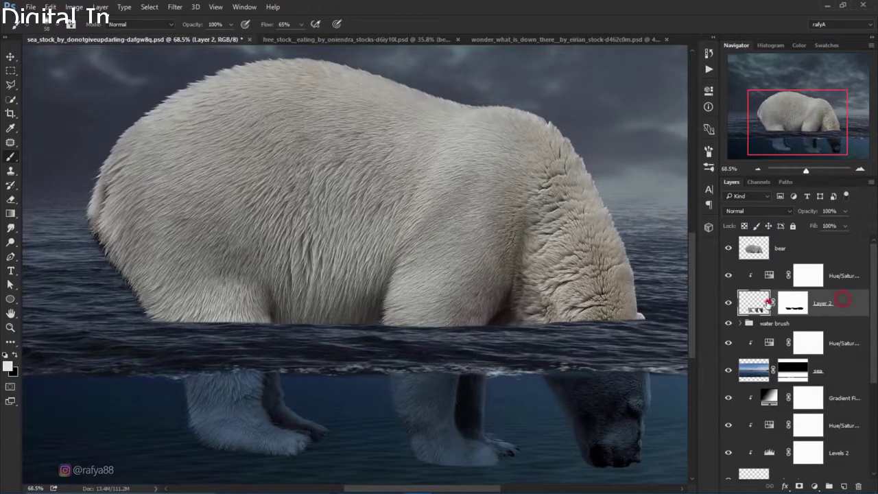
click(10, 241)
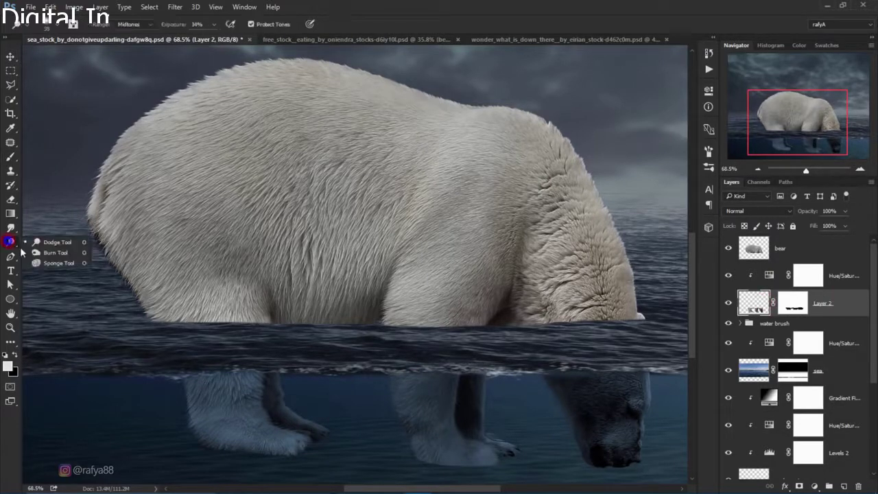
click(36, 251)
right_click(247, 269)
drag(319, 294, 329, 294)
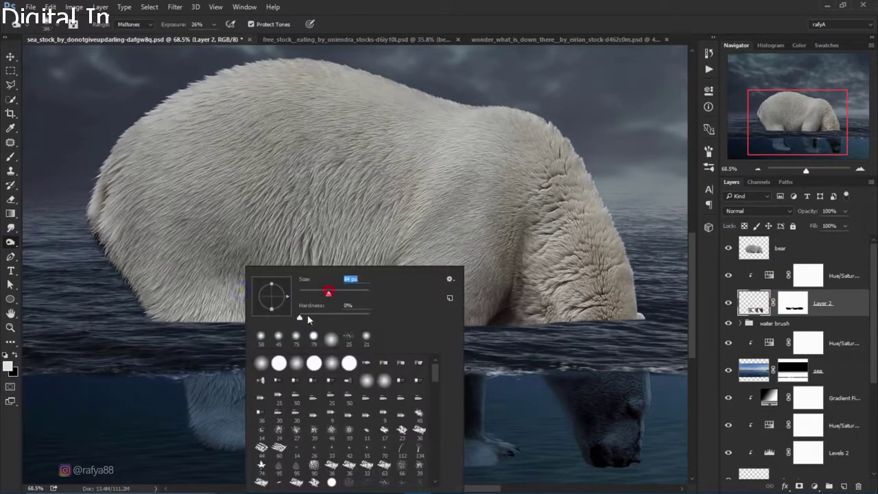
click(193, 369)
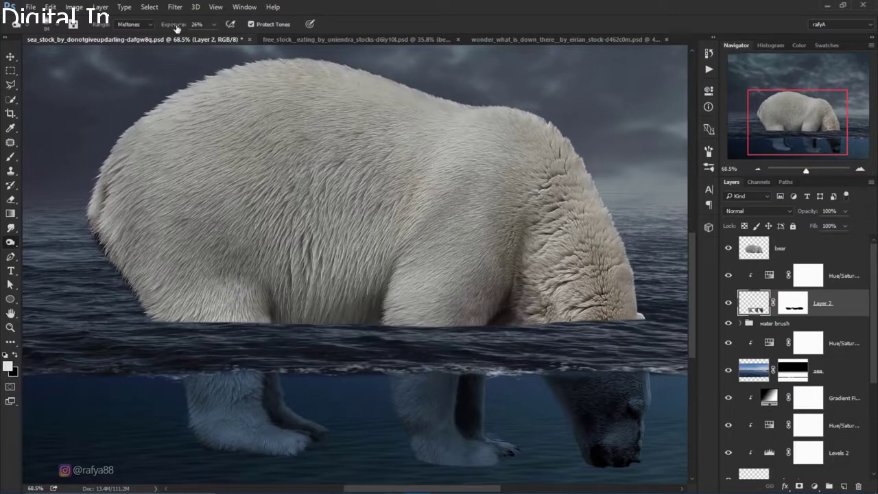
- Dodge the submerged front leg, paw, middle leg and head at Midtones, 51% exposure
mouse_move(185, 426)
mouse_down()
mouse_move(190, 407)
mouse_move(198, 428)
mouse_move(215, 377)
mouse_move(220, 411)
mouse_up()
drag(227, 373, 212, 373)
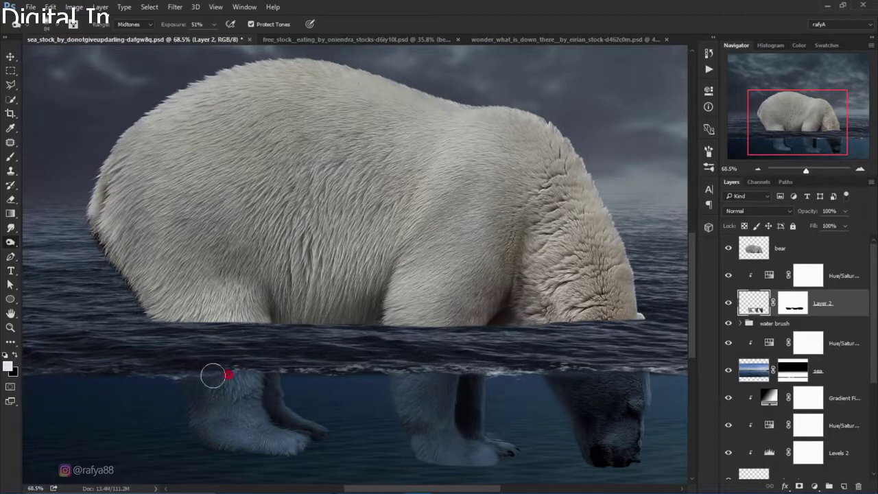
mouse_move(185, 400)
mouse_down()
mouse_move(227, 453)
mouse_move(284, 453)
mouse_move(215, 433)
mouse_move(221, 383)
mouse_up()
mouse_move(199, 418)
mouse_down()
mouse_move(236, 449)
mouse_move(263, 388)
mouse_move(245, 458)
mouse_up()
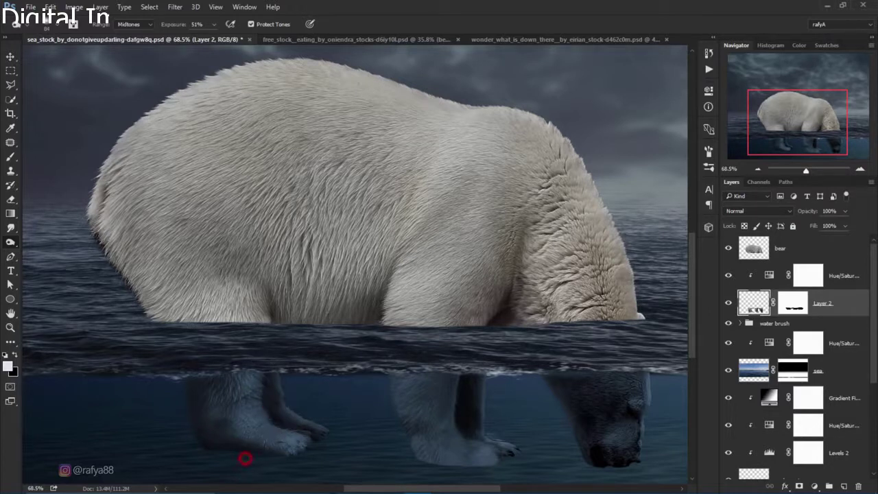
mouse_move(399, 373)
mouse_down()
mouse_move(422, 373)
mouse_move(386, 402)
mouse_move(423, 390)
mouse_move(425, 445)
mouse_move(466, 470)
mouse_move(398, 439)
mouse_move(448, 373)
mouse_up()
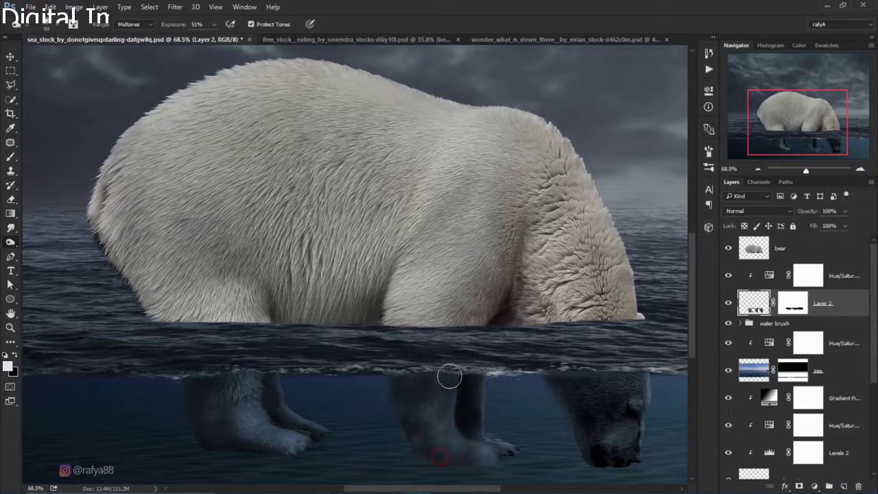
mouse_move(416, 411)
mouse_down()
mouse_move(427, 448)
mouse_move(471, 459)
mouse_up()
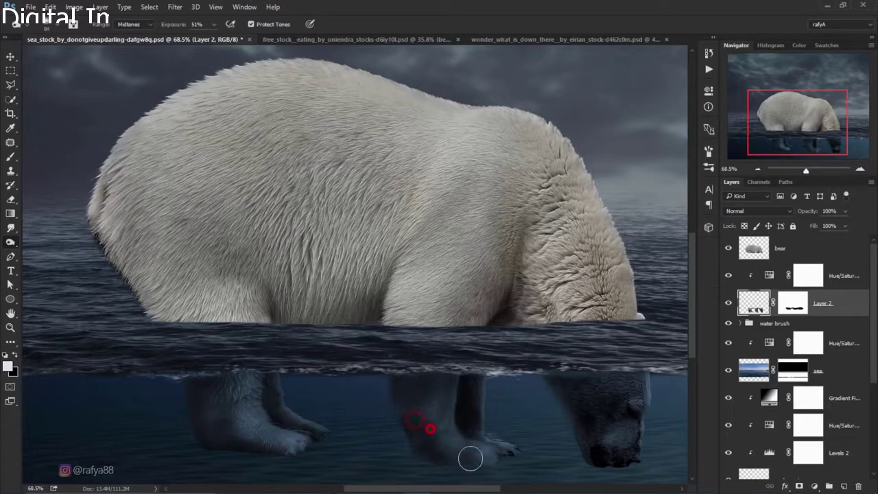
scroll(437, 410, up, 2)
drag(375, 348, 369, 349)
mouse_move(496, 309)
mouse_down()
mouse_move(525, 408)
mouse_move(562, 417)
mouse_move(536, 366)
mouse_move(561, 306)
mouse_move(551, 404)
mouse_move(576, 412)
mouse_up()
mouse_move(572, 300)
mouse_down()
mouse_move(551, 350)
mouse_move(545, 402)
mouse_move(448, 301)
mouse_up()
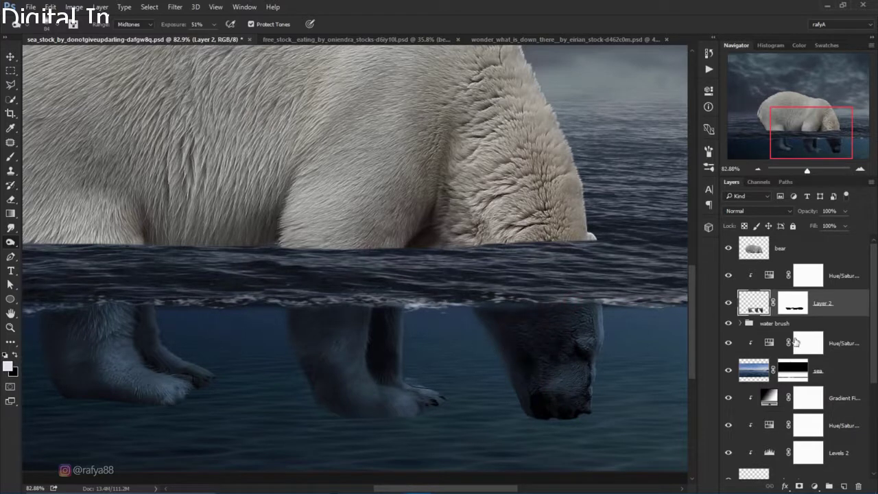
click(793, 303)
- Paint black on Layer 2's mask beneath the snout and the middle and front paws
click(10, 157)
key(x)
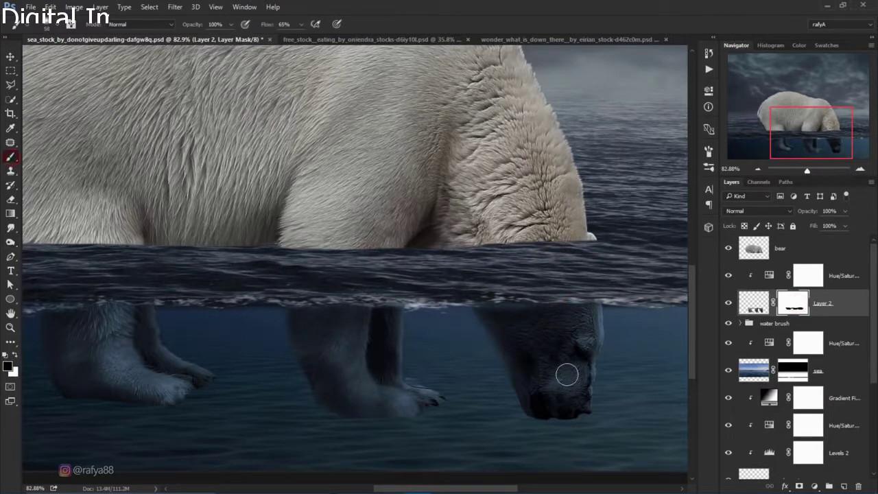
mouse_move(555, 423)
mouse_down()
mouse_move(524, 426)
mouse_move(588, 425)
mouse_up()
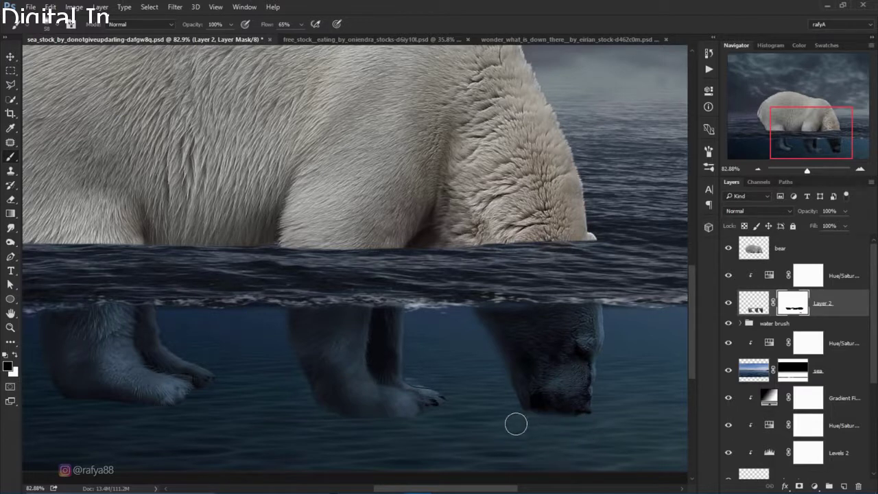
drag(516, 424, 386, 426)
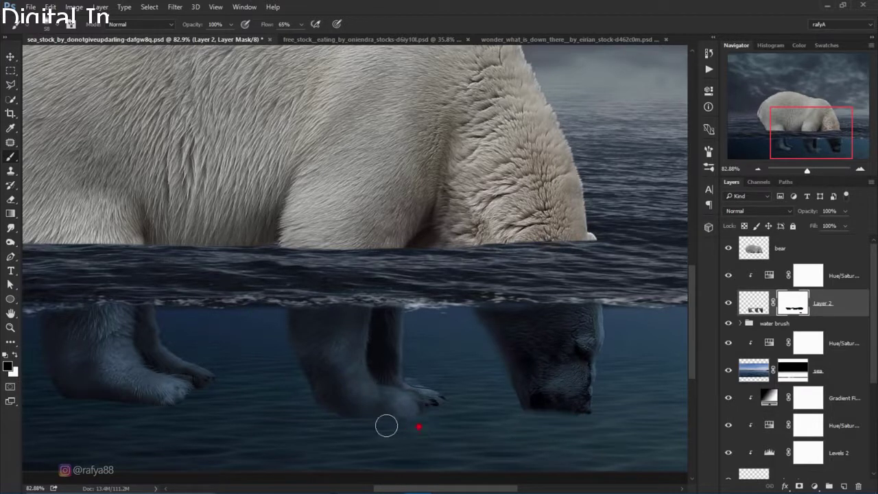
drag(386, 426, 325, 421)
mouse_move(199, 415)
mouse_down()
mouse_move(126, 408)
mouse_move(212, 407)
mouse_up()
drag(265, 408, 176, 404)
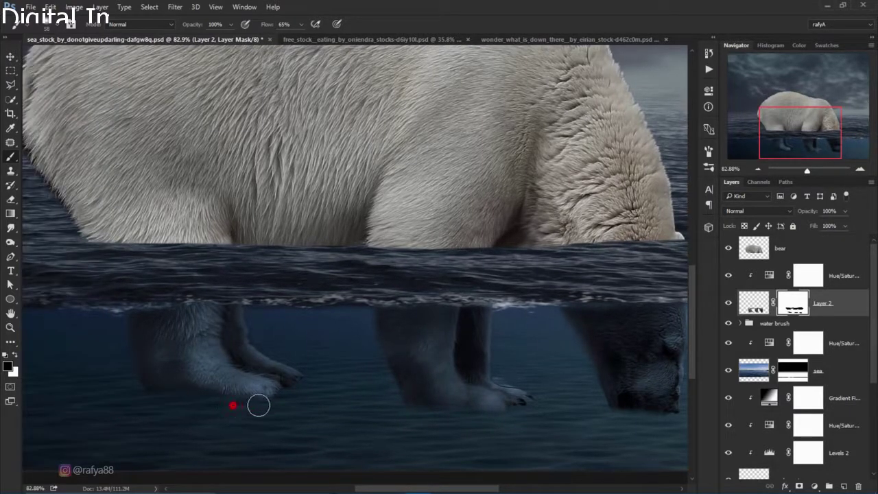
drag(259, 406, 276, 403)
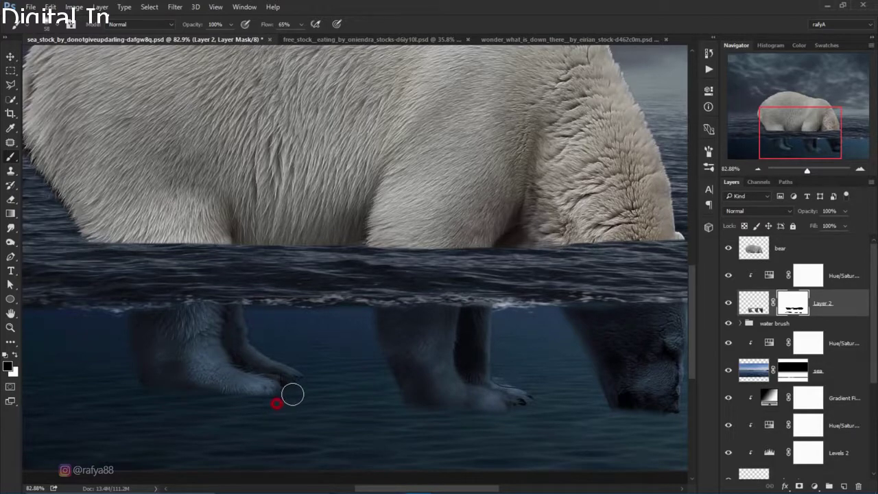
scroll(362, 335, down, 5)
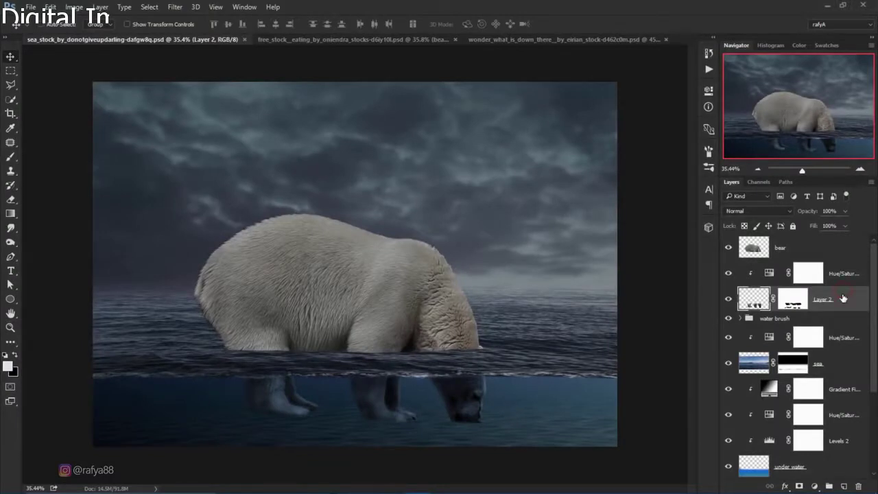
- Duplicate the submerged-legs layer with Ctrl+J and start transforming the original Layer 2
key(ctrl+j)
click(841, 324)
key(ctrl+t)
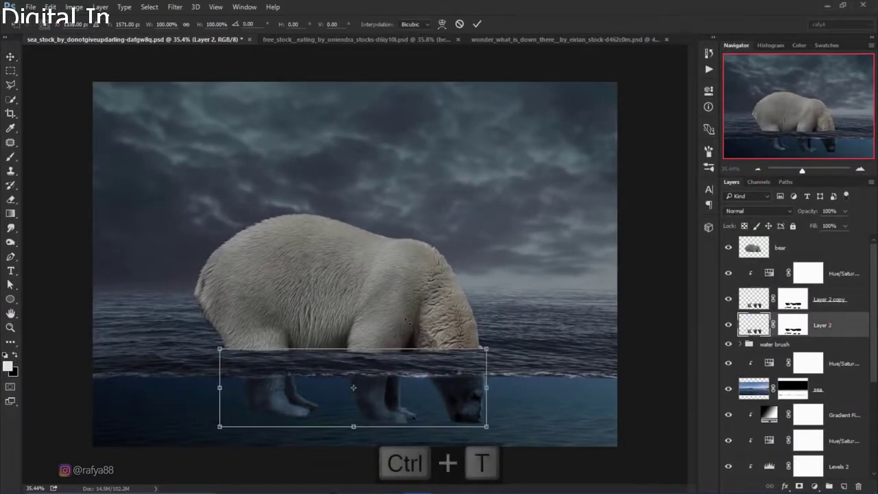
scroll(406, 320, down, 2)
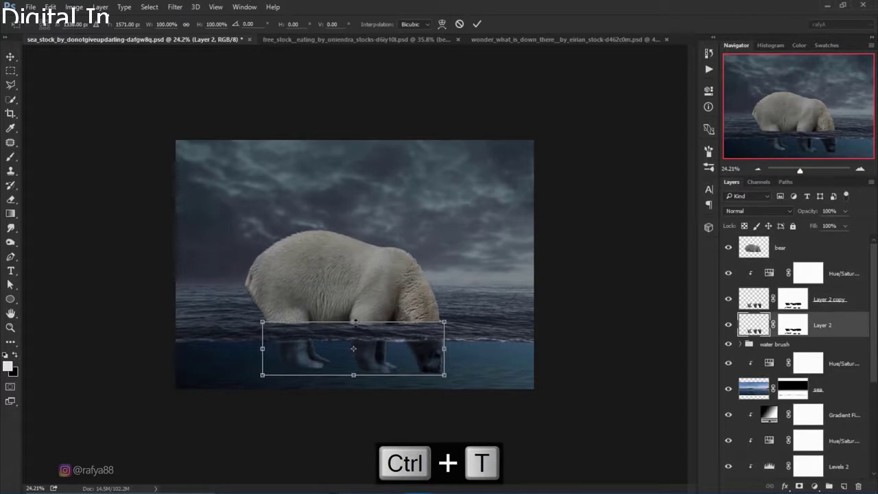
- Distort Layer 2 into a flipped, slanted shape stretching down-left beneath the paws
right_click(362, 330)
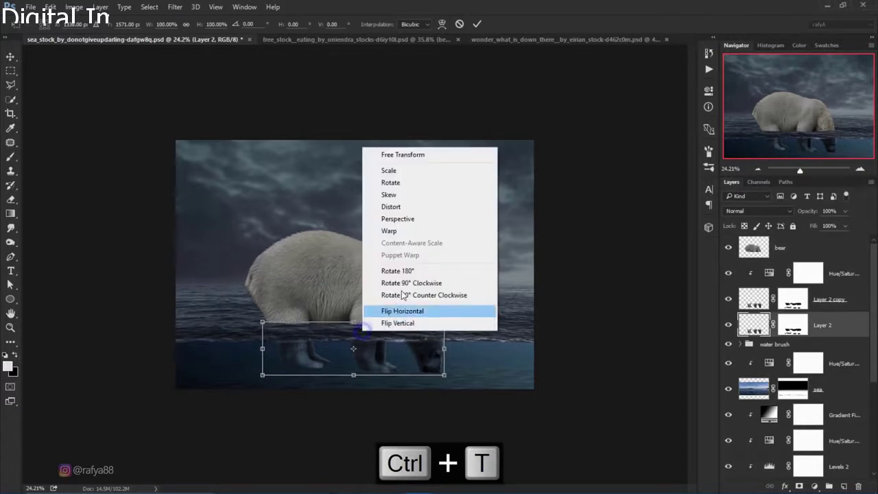
click(410, 207)
drag(353, 322, 162, 432)
scroll(304, 417, up, 2)
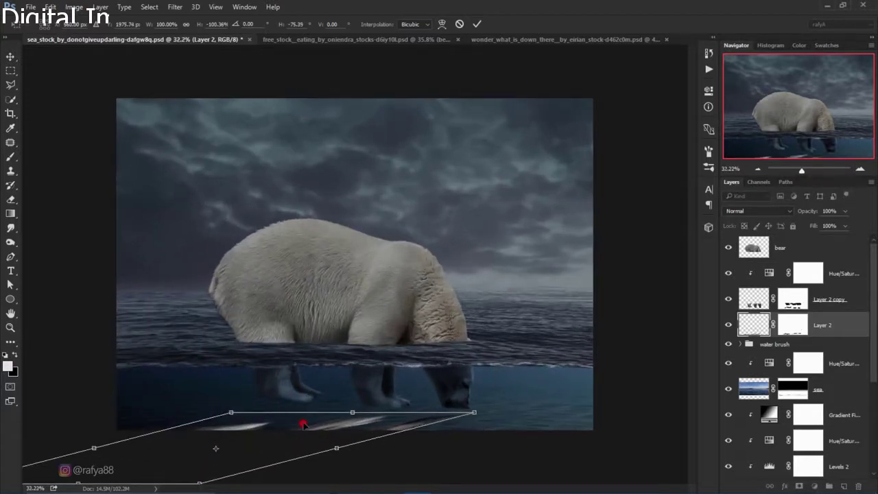
drag(302, 422, 313, 415)
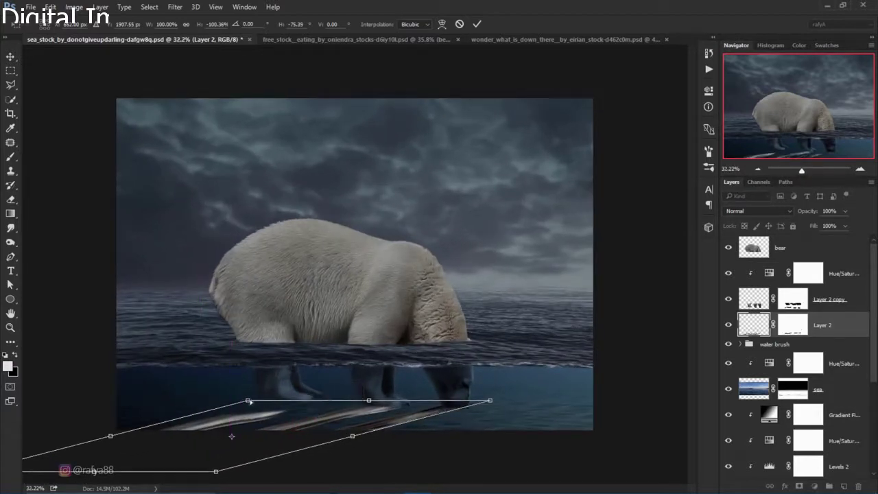
drag(248, 400, 298, 371)
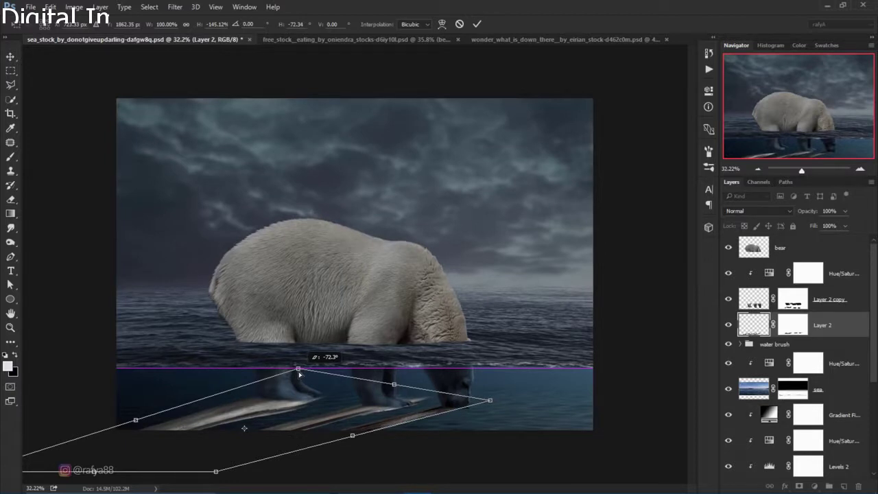
drag(298, 371, 299, 371)
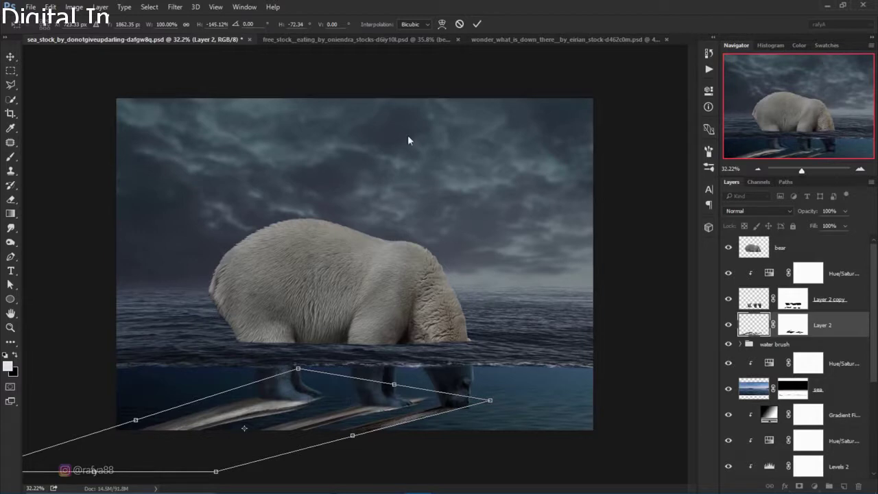
click(477, 24)
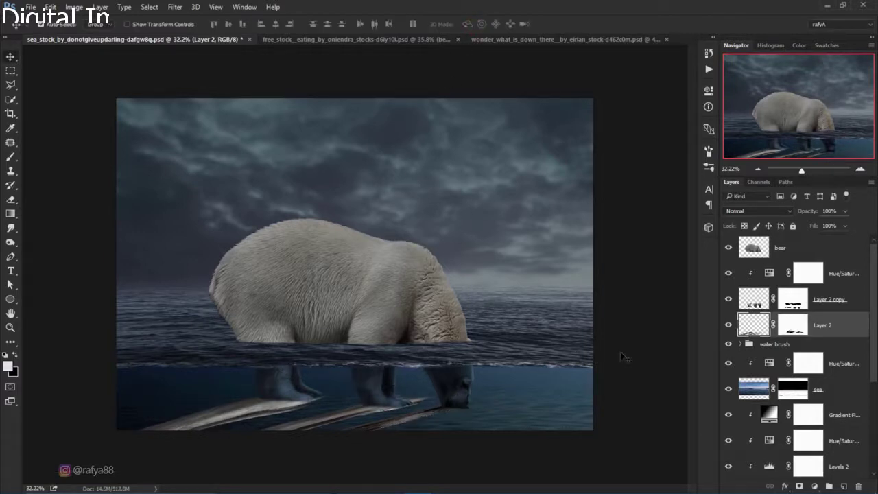
- Darken Layer 2's slanted copy to black with Hue/Saturation Lightness -100, then apply its layer mask
key(ctrl+u)
drag(481, 283, 419, 280)
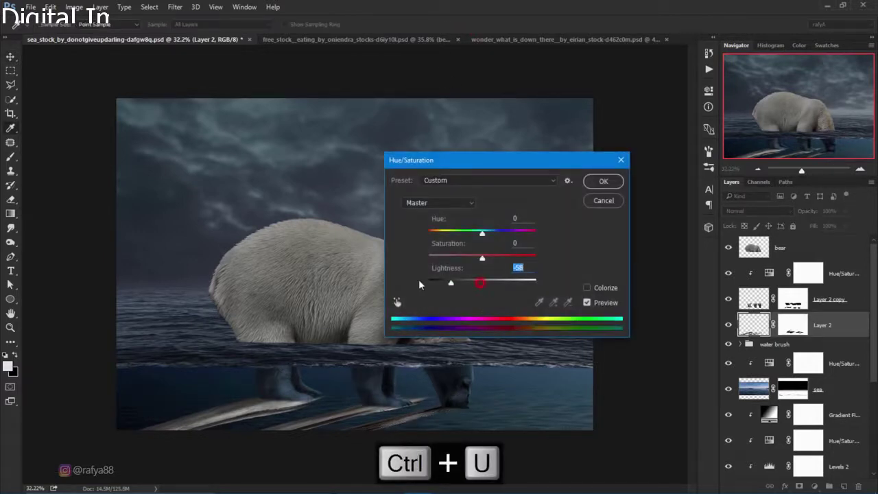
click(603, 182)
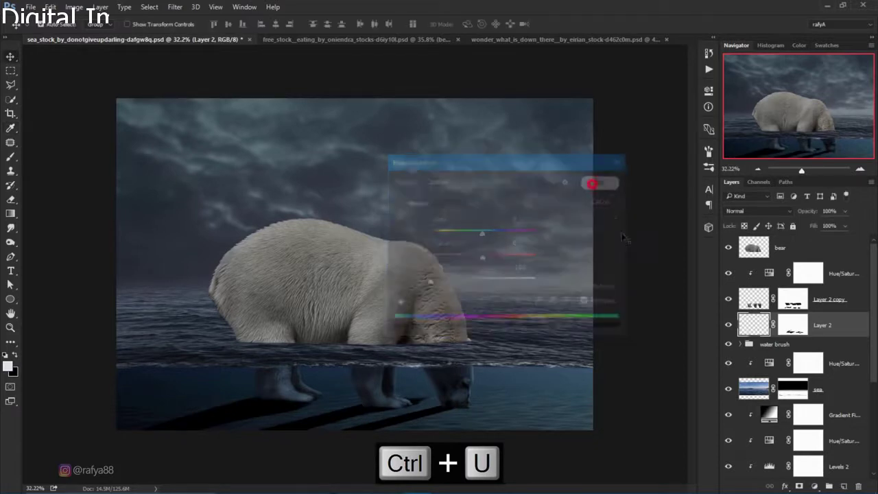
right_click(793, 322)
click(787, 356)
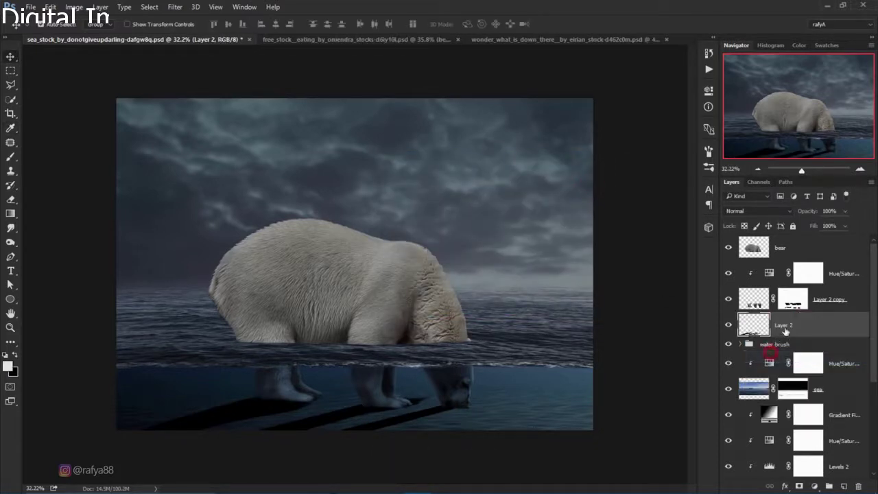
- With an enlarged eraser, erase the shadow overlapping the bear's front paw and nearby areas
click(13, 198)
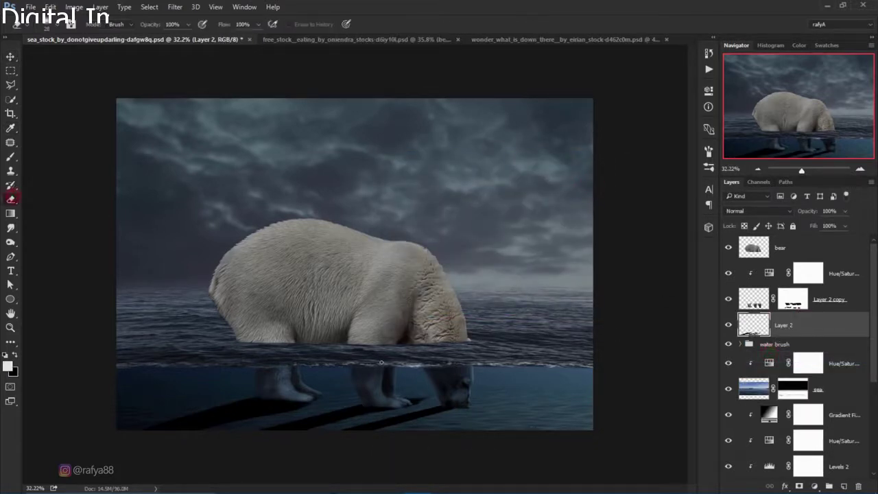
alt+scroll(396, 402, up, 3)
scroll(405, 405, down, 2)
scroll(453, 378, down, 1)
right_click(497, 354)
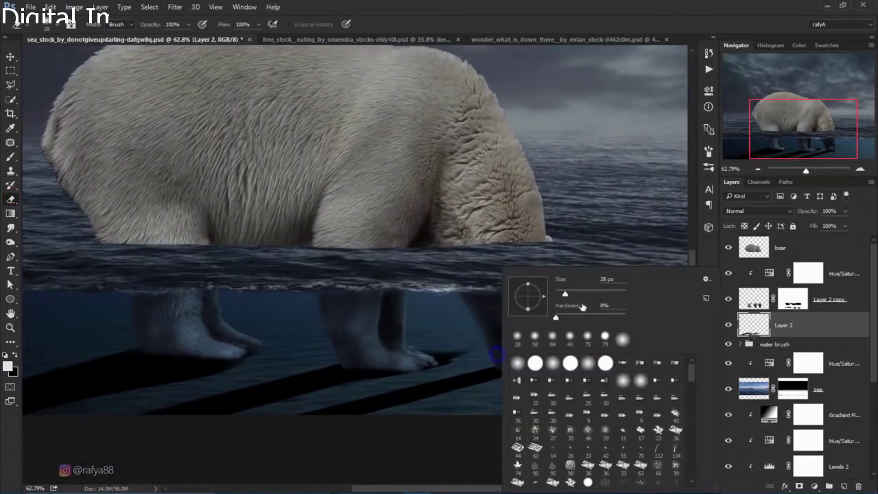
drag(582, 301, 597, 302)
key(Return)
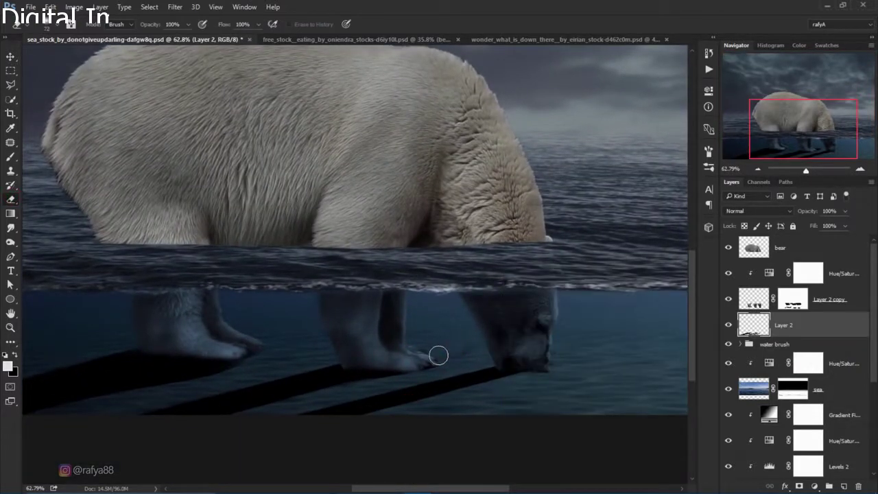
click(477, 344)
drag(554, 350, 548, 371)
click(265, 341)
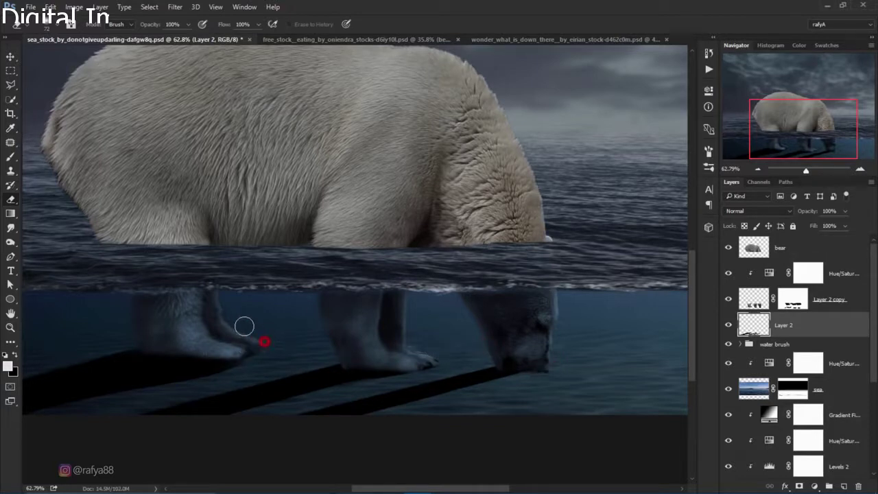
- Paint a black shadow from the bear's nose down-left along the shadow line
click(11, 157)
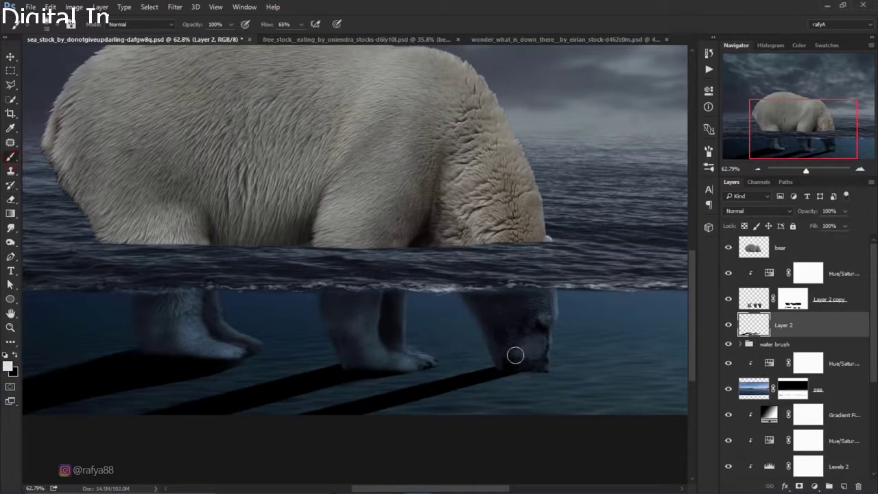
click(15, 355)
drag(537, 368, 491, 376)
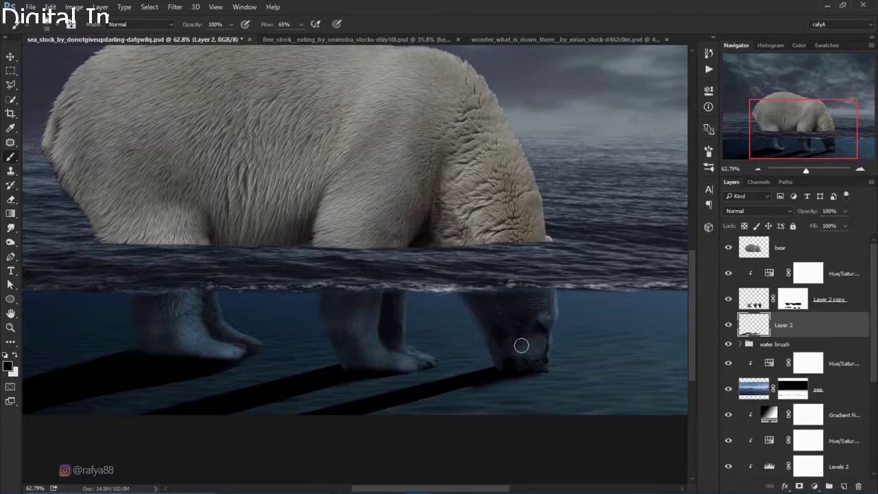
mouse_move(482, 379)
mouse_down()
mouse_move(442, 391)
mouse_move(434, 410)
mouse_up()
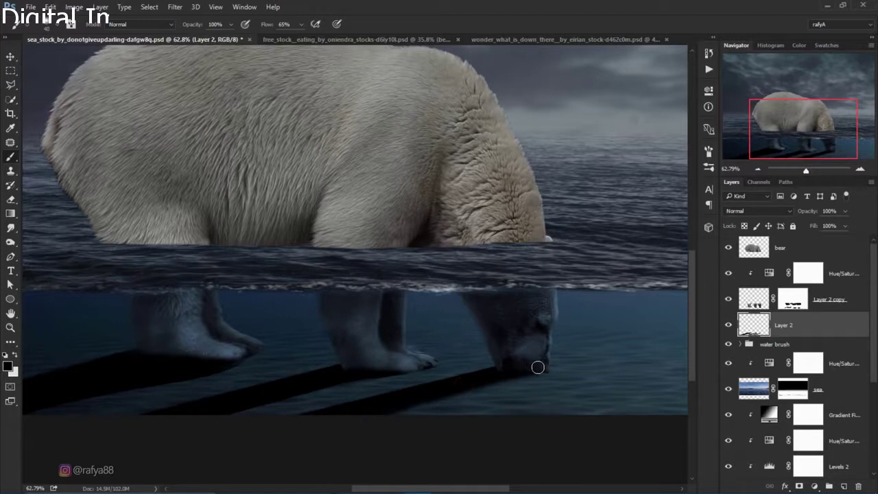
drag(541, 368, 407, 406)
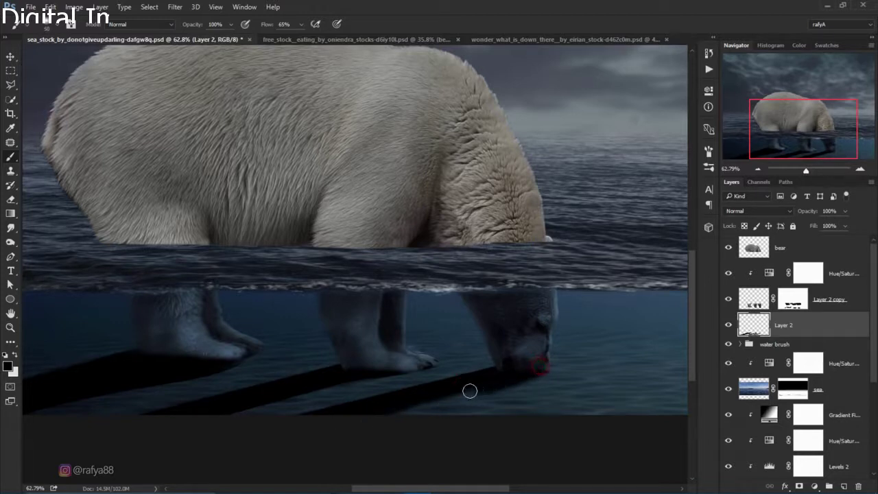
drag(523, 370, 374, 428)
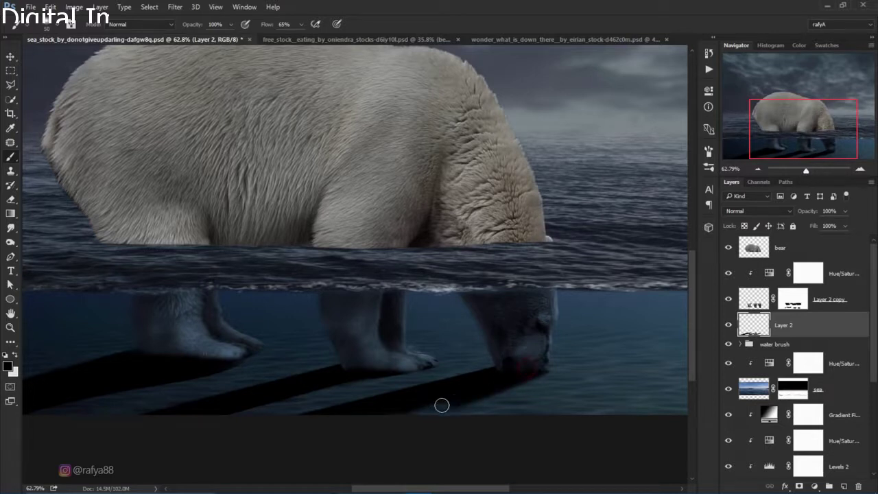
drag(507, 376, 409, 400)
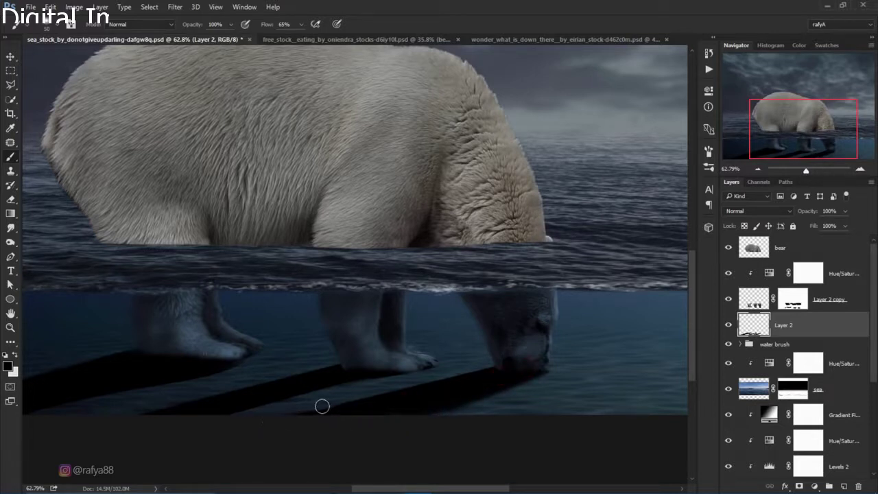
scroll(312, 317, down, 2)
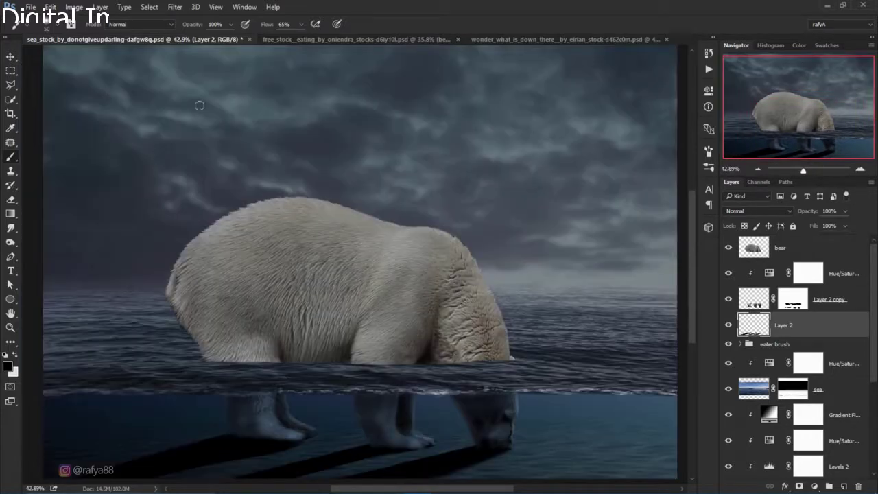
- Apply a Gaussian Blur of about 6.8 pixels to Layer 2's dark shadow streaks
click(176, 8)
mouse_move(206, 129)
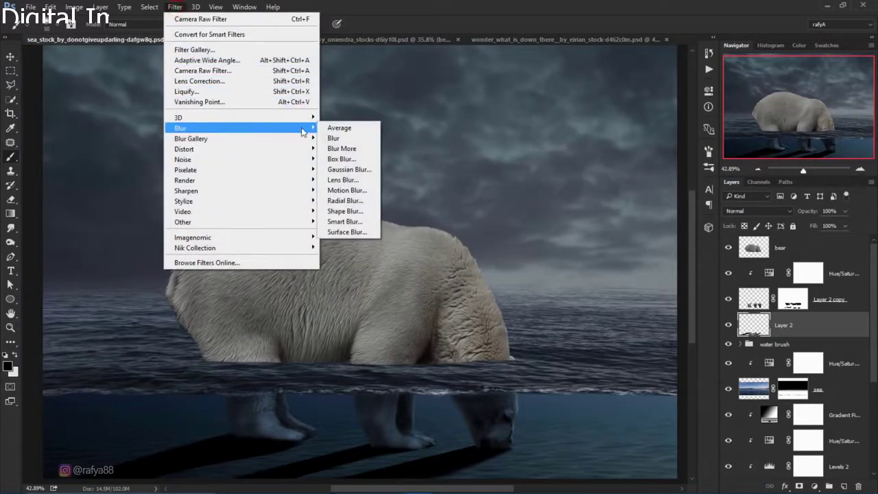
click(349, 169)
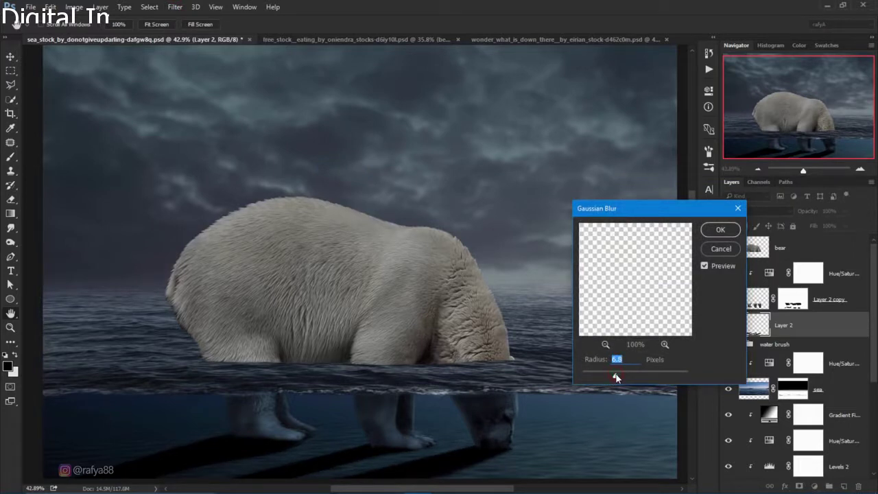
click(716, 250)
scroll(516, 263, down, 3)
scroll(481, 274, up, 2)
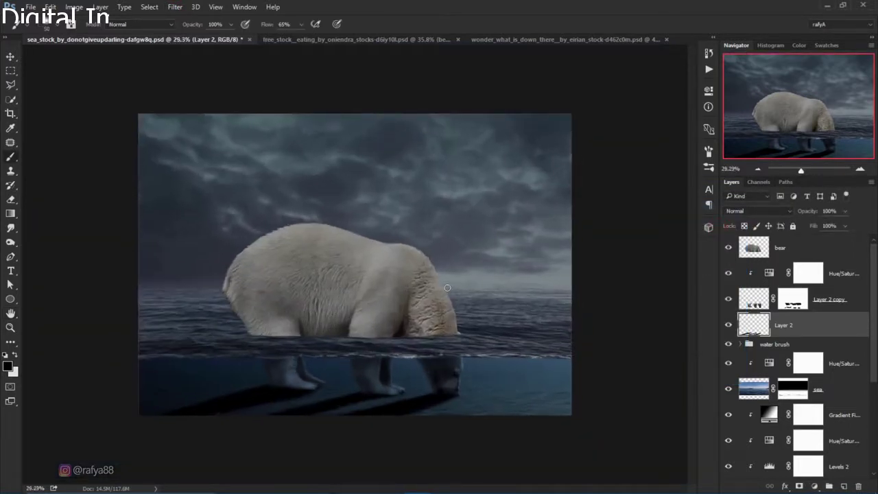
key(b)
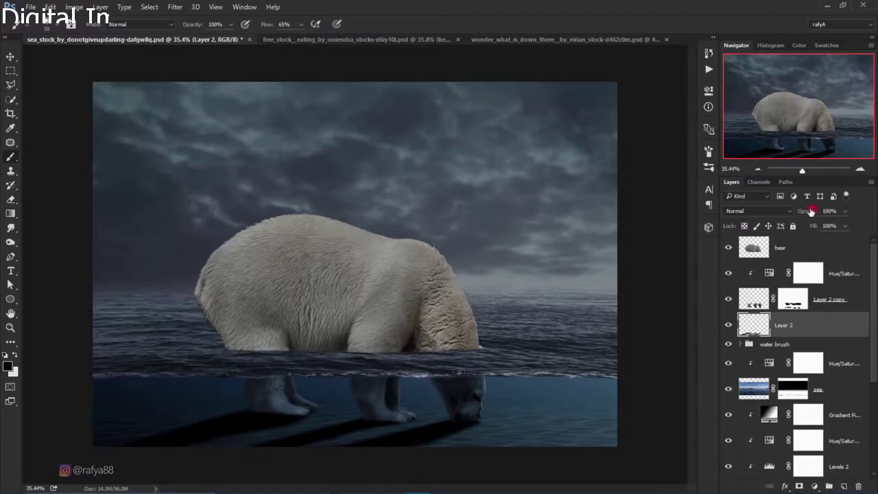
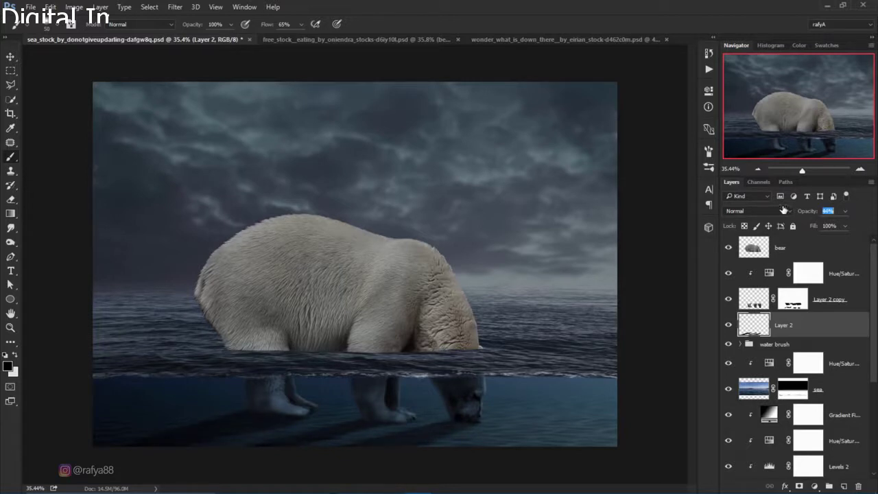
- Add a new empty layer above the bear layer and clip it to the bear
scroll(351, 321, down, 5)
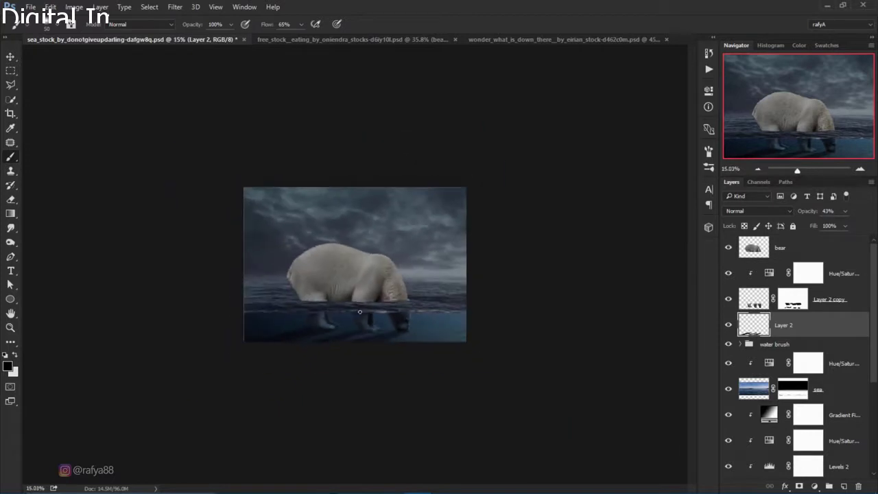
scroll(399, 372, up, 5)
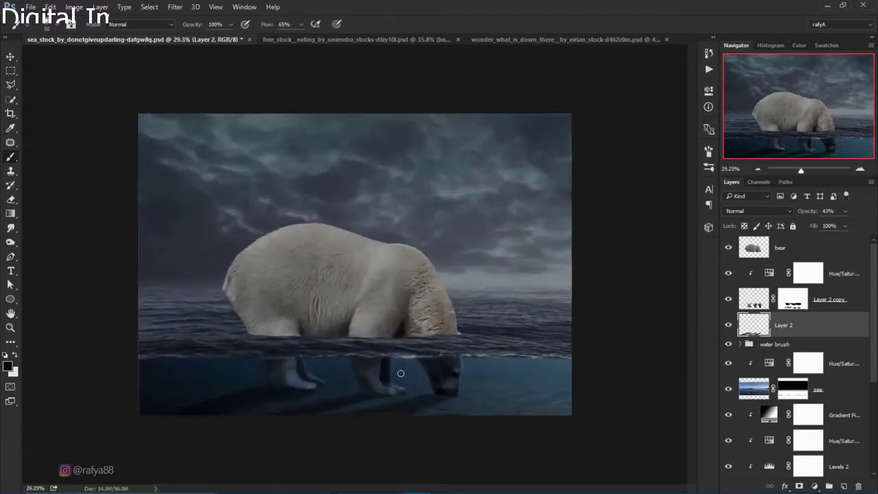
click(801, 251)
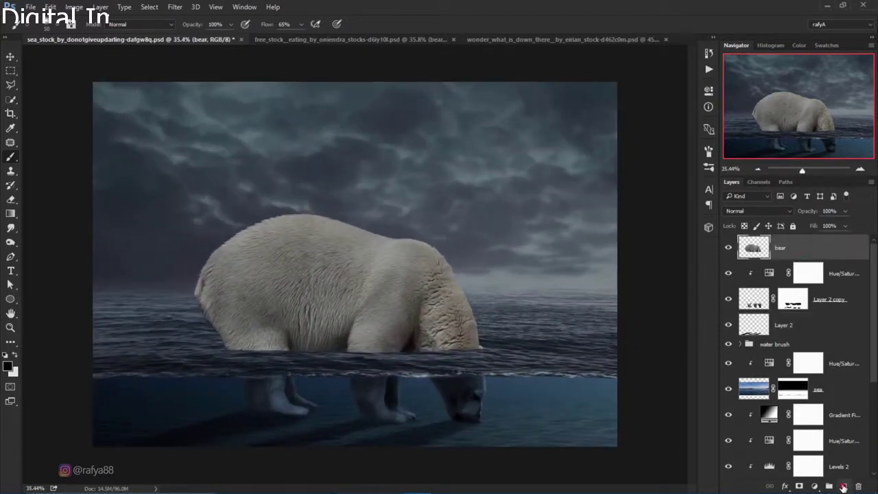
click(843, 487)
right_click(807, 249)
click(632, 270)
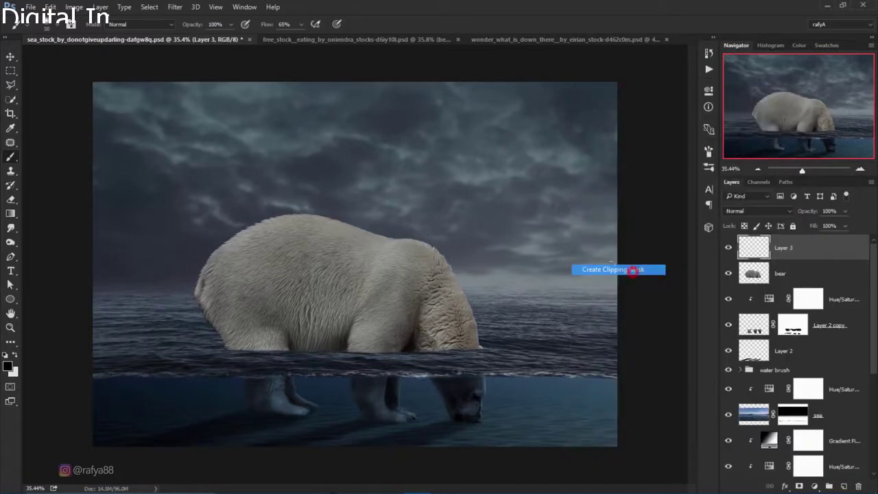
- Fill the clipped layer with 50% Gray and set its blend mode to Overlay
click(51, 7)
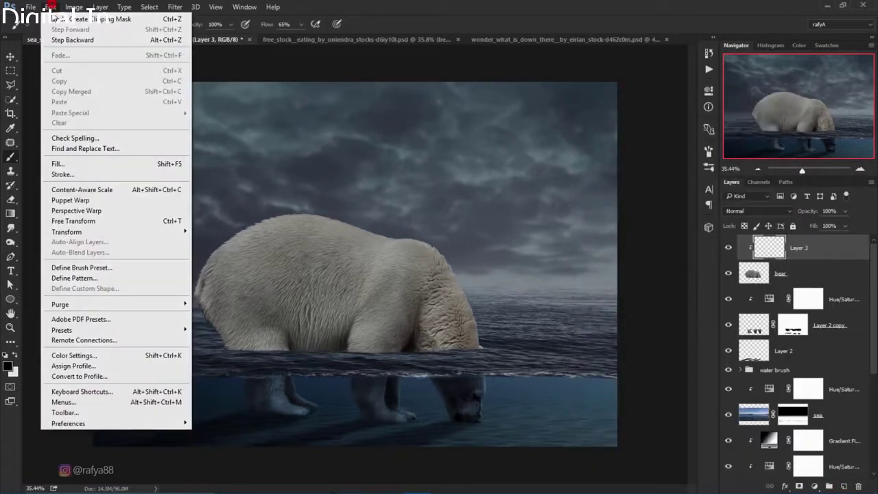
click(70, 165)
click(535, 186)
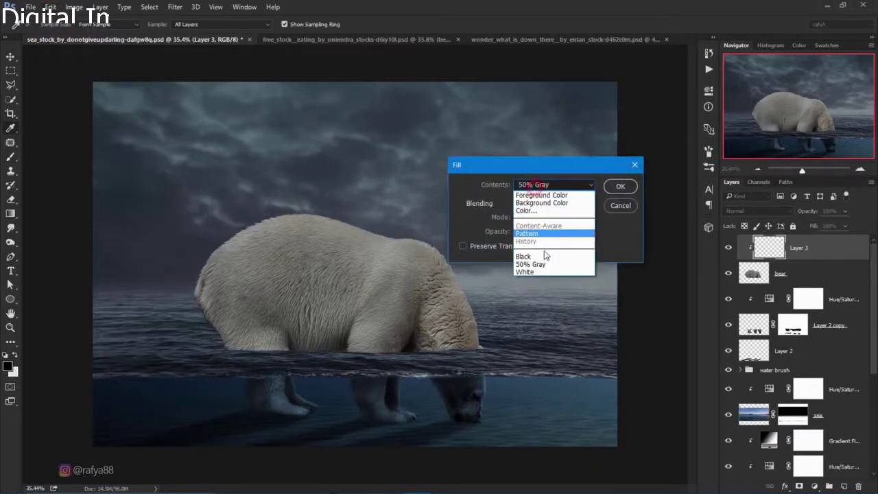
click(530, 264)
click(621, 186)
click(769, 211)
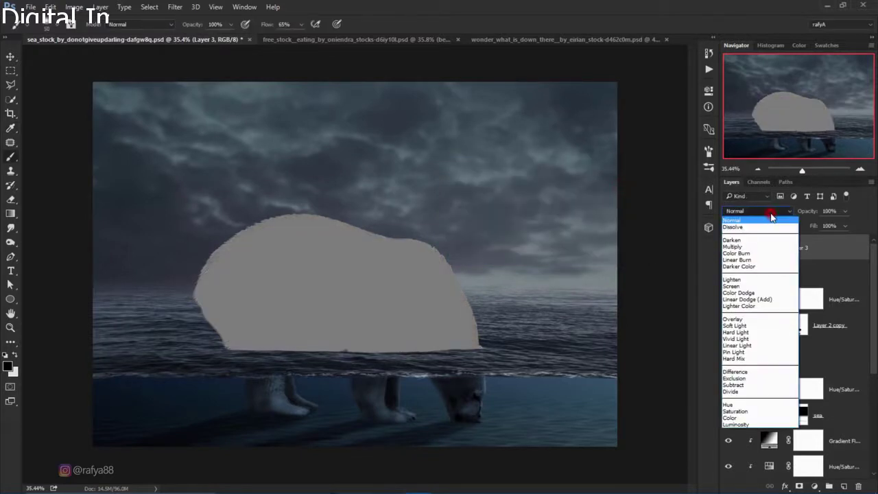
click(732, 319)
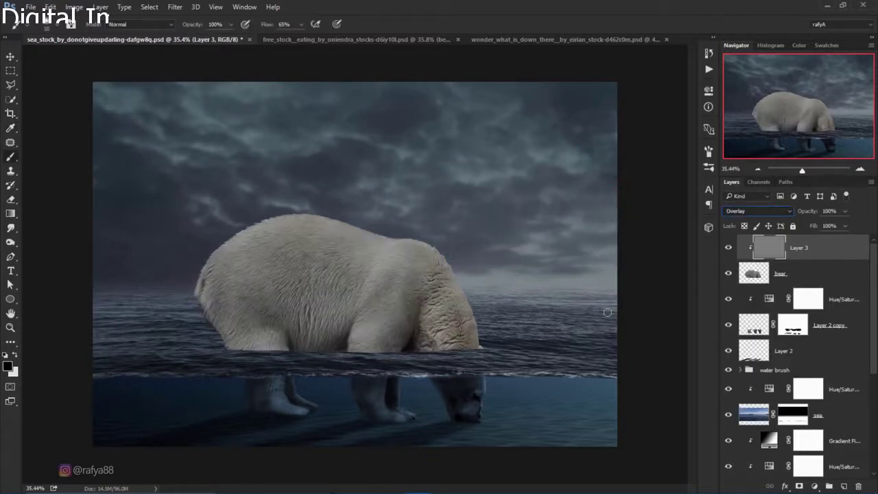
- Select the Dodge tool and bring up its brush size settings
click(10, 242)
scroll(260, 329, up, 1)
right_click(304, 285)
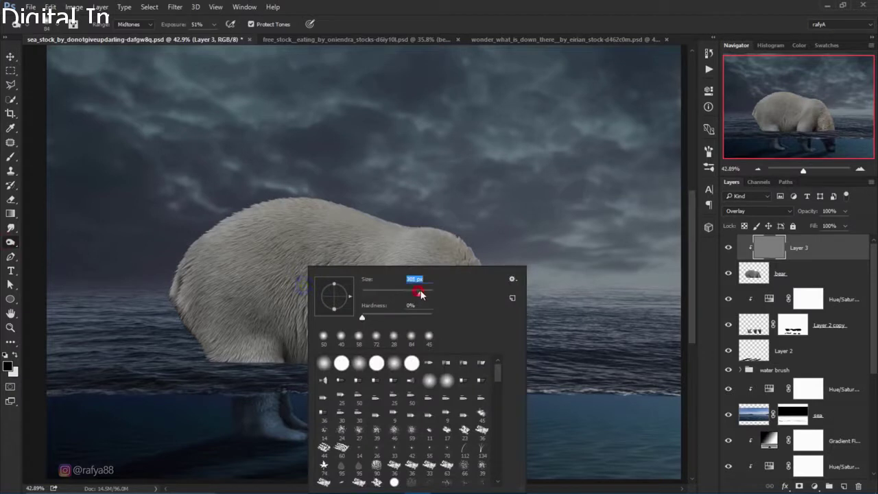
- Dodge the bear's lower left side at the waterline and its shoulder, undoing the back-darkening stroke
click(182, 304)
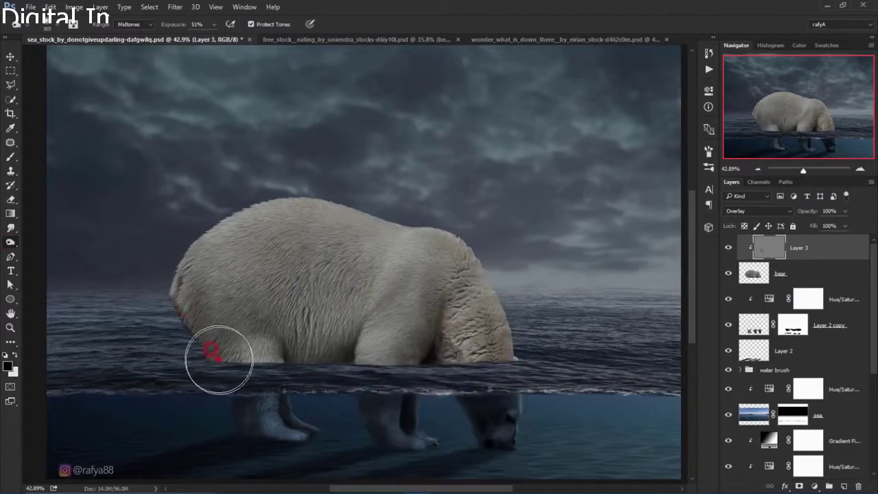
mouse_move(192, 308)
mouse_down()
mouse_move(232, 365)
mouse_move(190, 297)
mouse_move(198, 259)
mouse_move(218, 288)
mouse_move(229, 337)
mouse_move(310, 392)
mouse_move(324, 354)
mouse_move(320, 364)
mouse_move(471, 366)
mouse_move(454, 288)
mouse_move(402, 359)
mouse_move(355, 334)
mouse_move(280, 348)
mouse_move(251, 265)
mouse_move(257, 363)
mouse_move(222, 231)
mouse_move(157, 304)
mouse_move(176, 343)
mouse_move(297, 386)
mouse_move(359, 385)
mouse_move(372, 373)
mouse_move(324, 363)
mouse_move(366, 315)
mouse_move(293, 349)
mouse_move(362, 359)
mouse_move(470, 336)
mouse_move(400, 265)
mouse_move(336, 284)
mouse_move(406, 265)
mouse_move(384, 304)
mouse_up()
drag(459, 355, 435, 349)
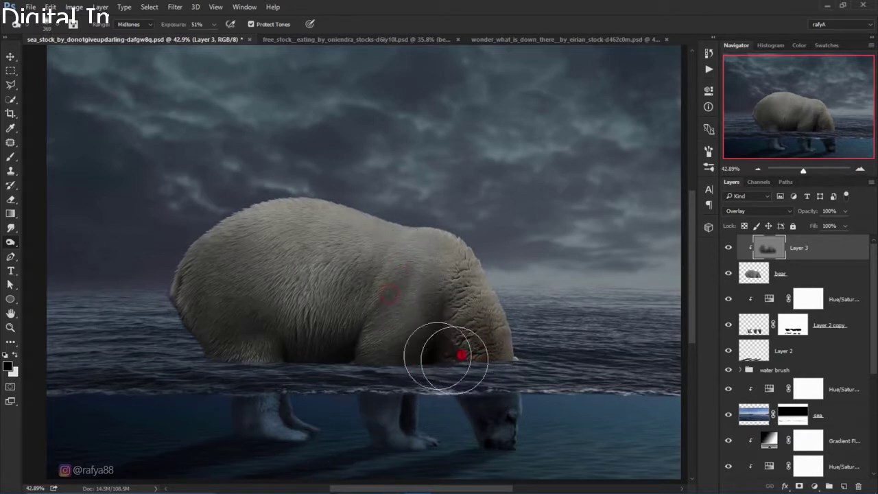
drag(290, 254, 219, 246)
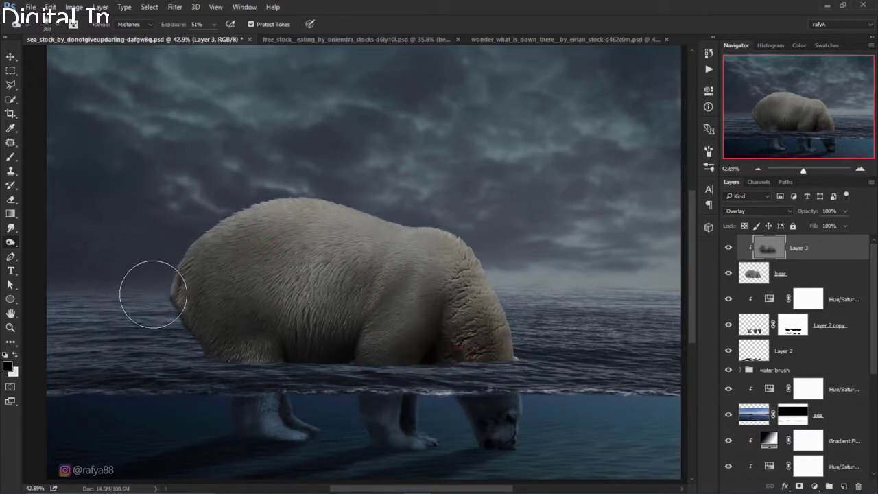
key(ctrl+z)
- Return to the Dodge tool, resize the brush, and brighten the bear's head, neck and shoulder
right_click(10, 243)
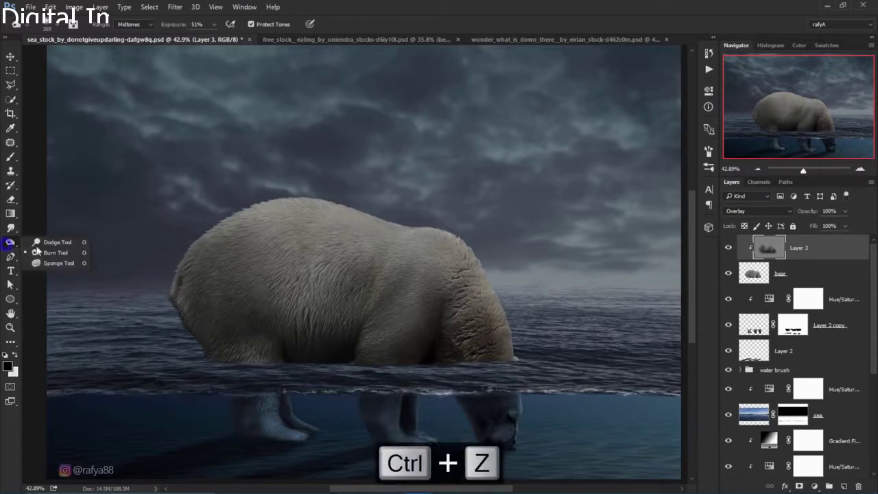
click(52, 243)
right_click(450, 266)
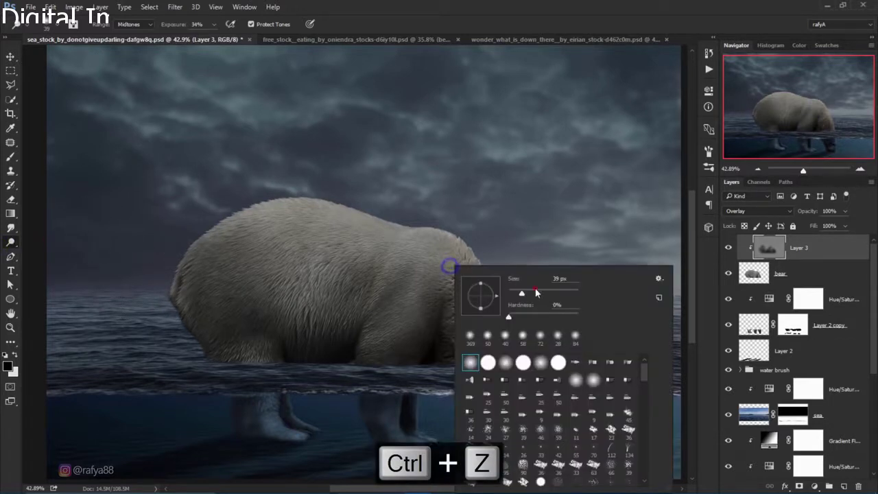
click(460, 239)
drag(498, 288, 518, 340)
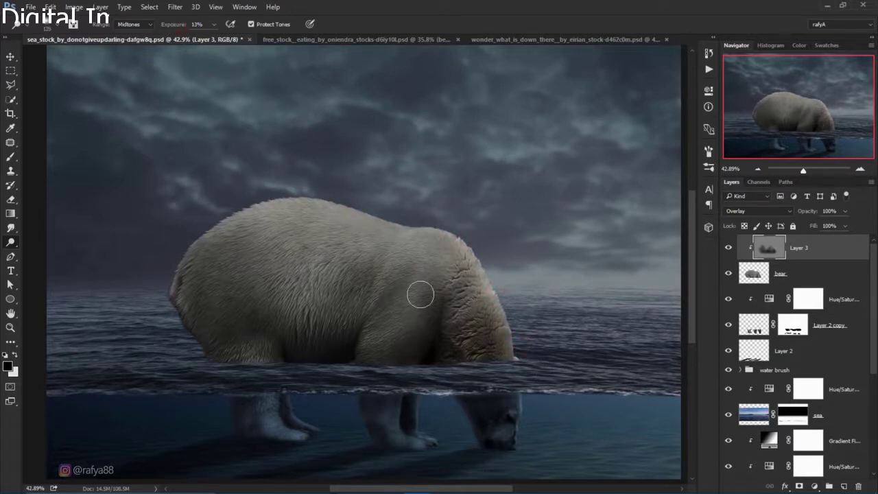
drag(432, 258, 420, 334)
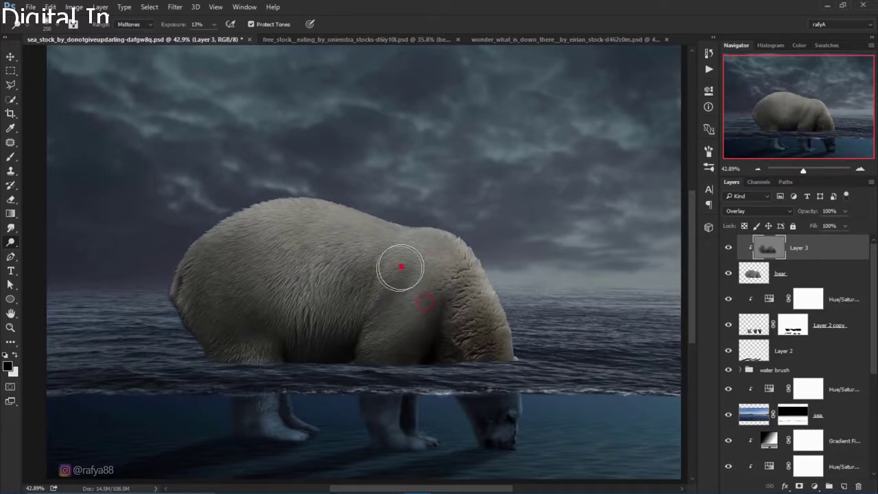
- Brighten the bear's side, lower flank and back fur with further dodge strokes
mouse_move(402, 267)
mouse_down()
mouse_move(320, 309)
mouse_move(329, 284)
mouse_up()
drag(298, 249, 343, 281)
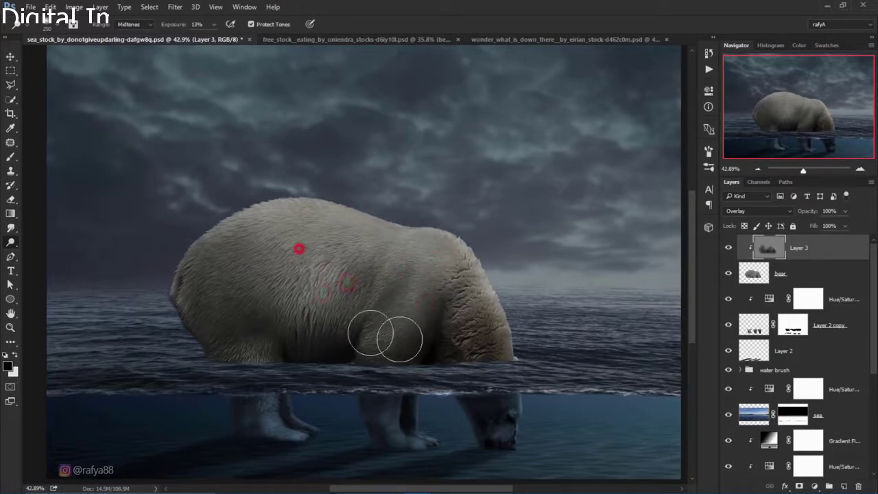
drag(390, 351, 408, 339)
drag(451, 317, 498, 337)
drag(294, 219, 247, 230)
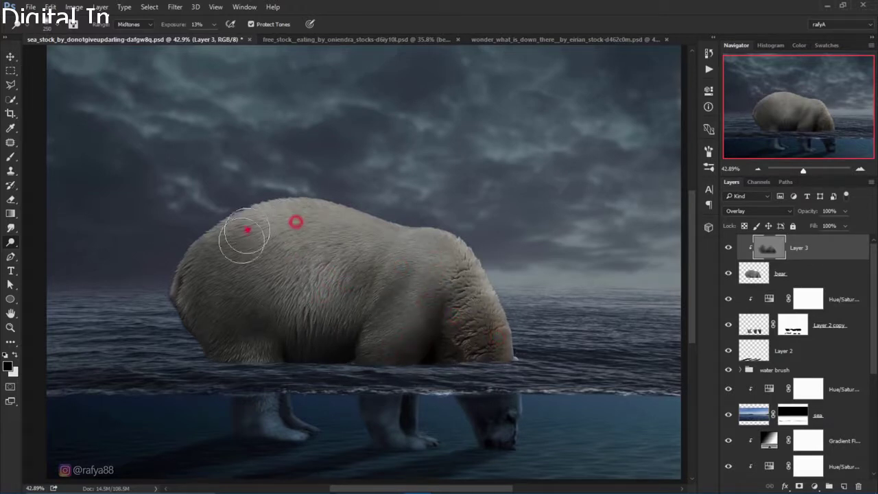
drag(218, 270, 257, 324)
drag(380, 285, 492, 284)
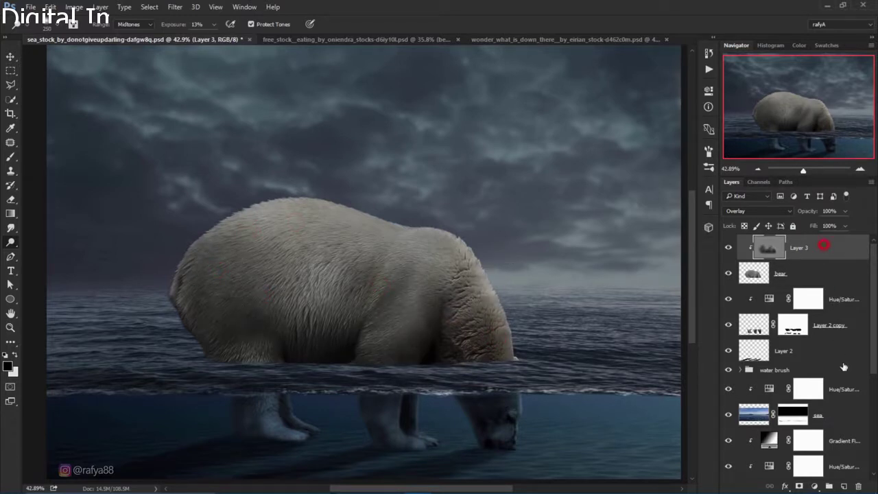
- Add a clipped Color Balance layer with midtones at Cyan/Red -5 and Yellow/Blue +16
click(816, 486)
click(818, 367)
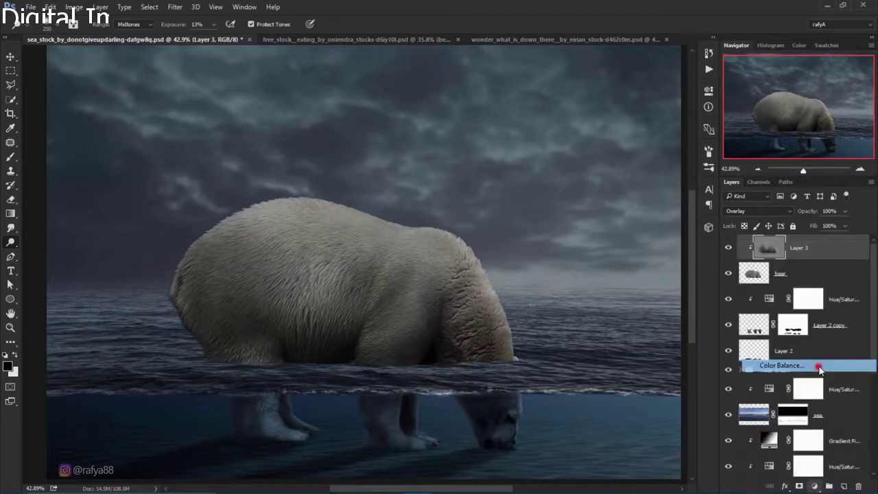
click(611, 268)
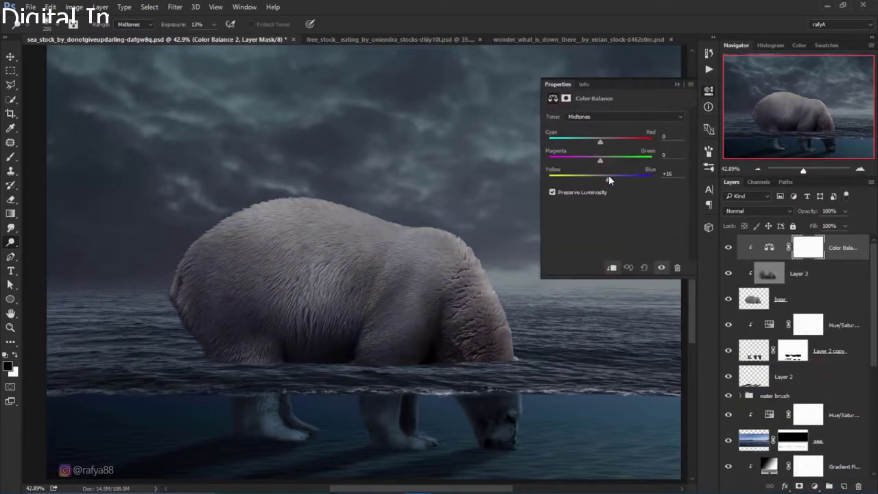
drag(601, 141, 598, 144)
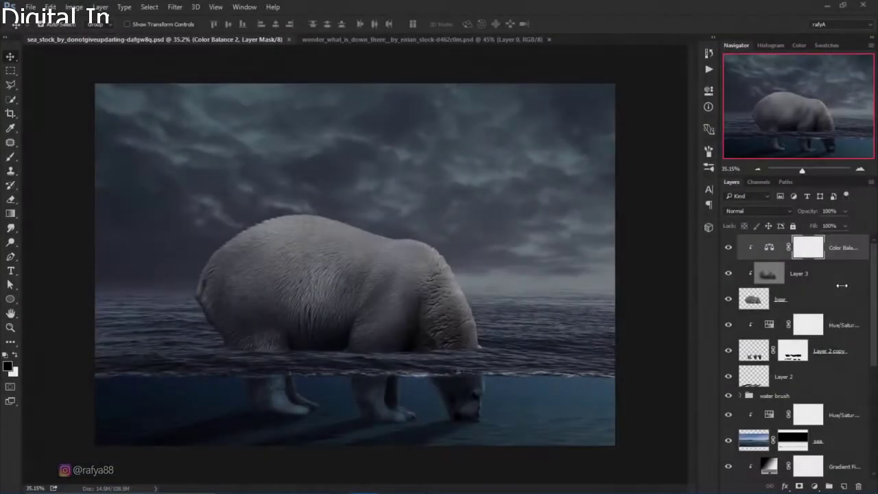
- Add a new top layer and choose the Brush tool with the water splash preset
click(846, 486)
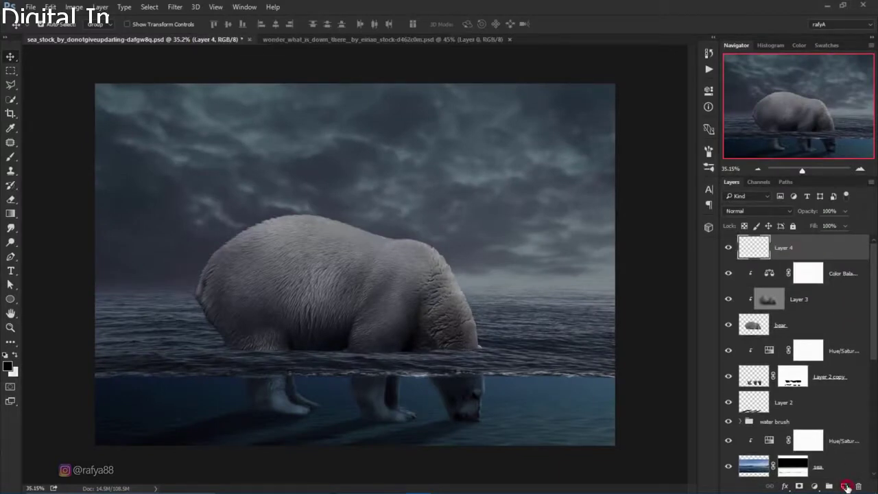
scroll(467, 429, up, 3)
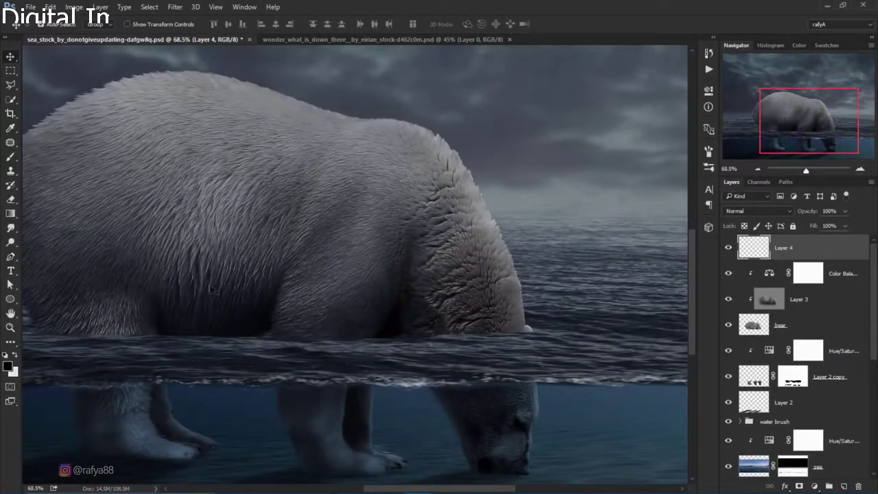
click(11, 160)
right_click(454, 300)
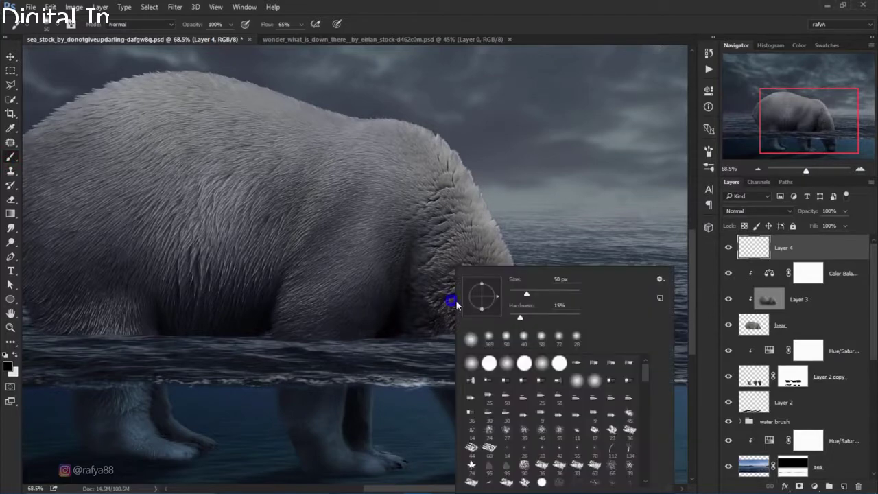
drag(645, 370, 647, 486)
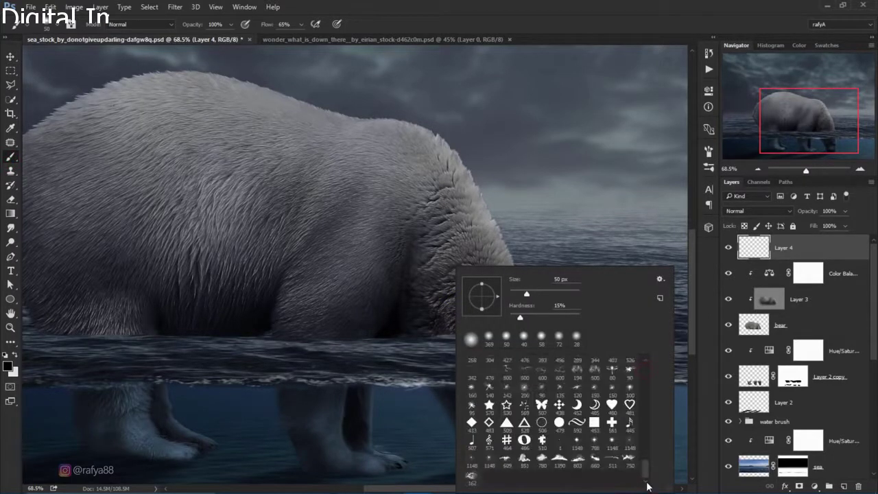
click(612, 465)
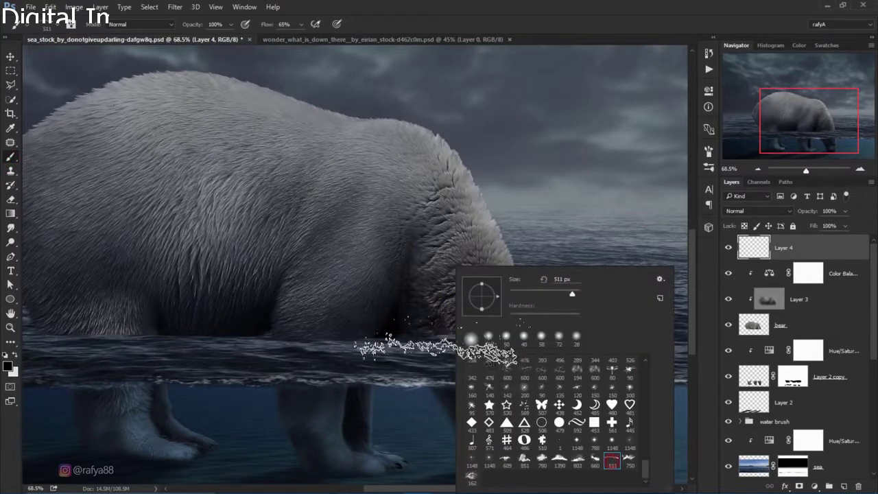
click(500, 20)
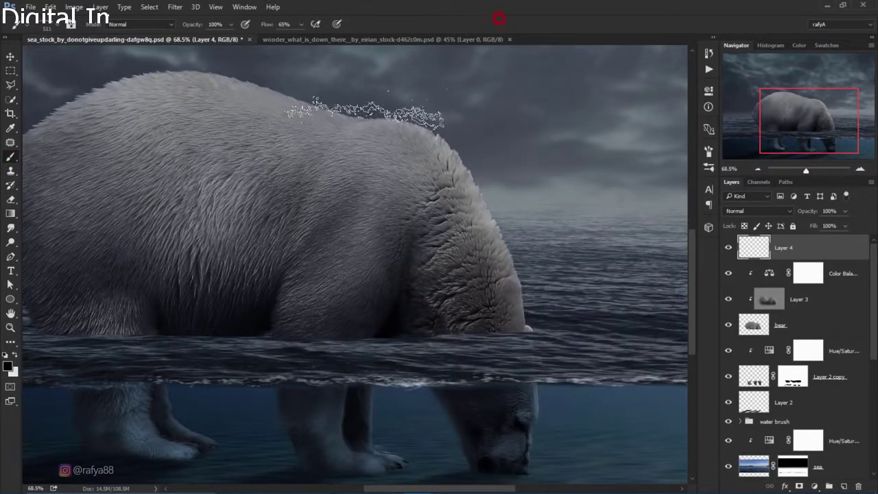
- Set the foreground colour to pale blue c1d1e2
click(8, 365)
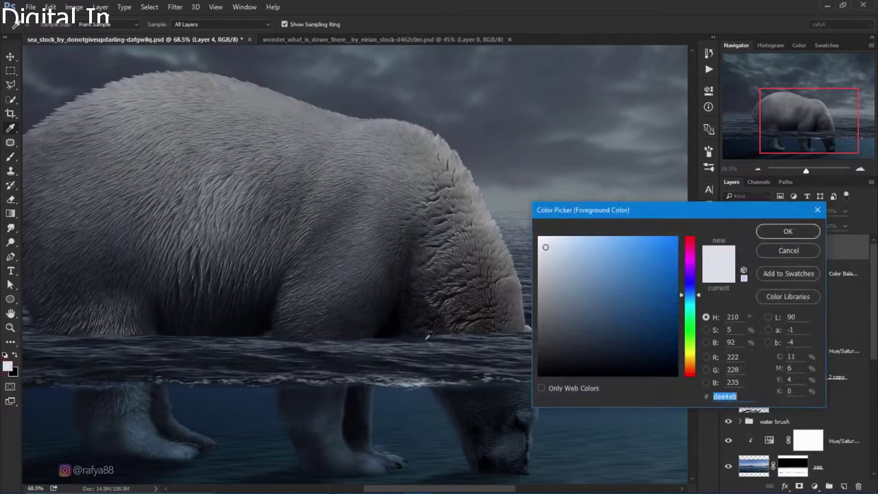
drag(553, 250, 558, 252)
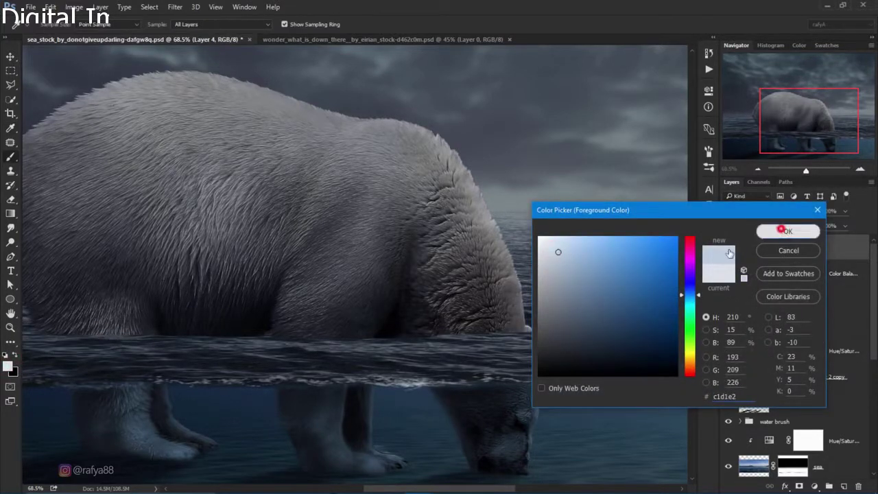
click(784, 231)
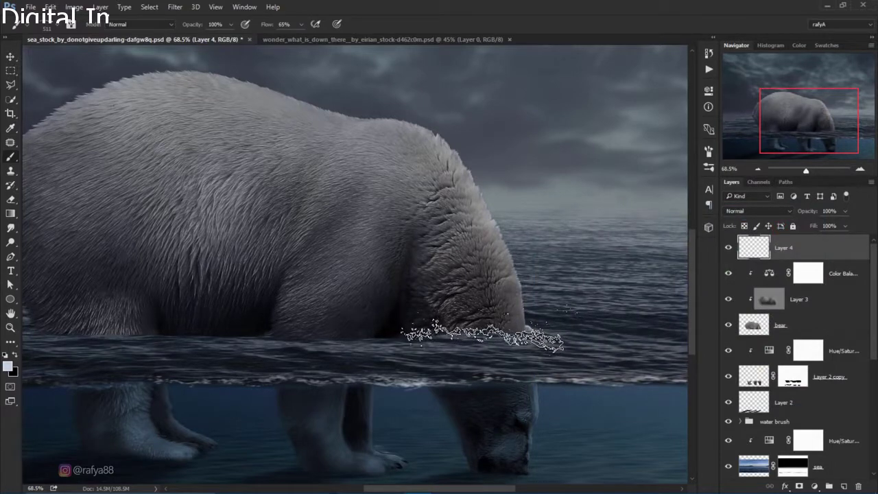
- Replace the first splash with one in lighter #dce5ee stamped at the bear's face
click(483, 336)
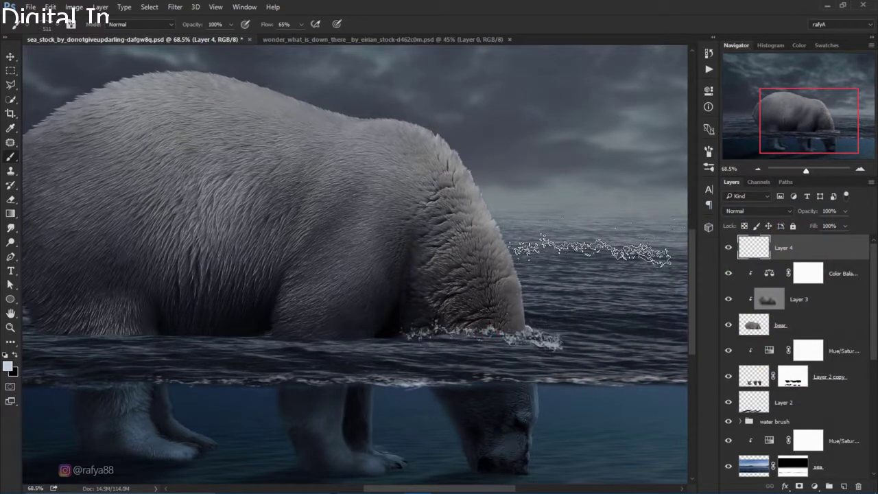
key(ctrl+z)
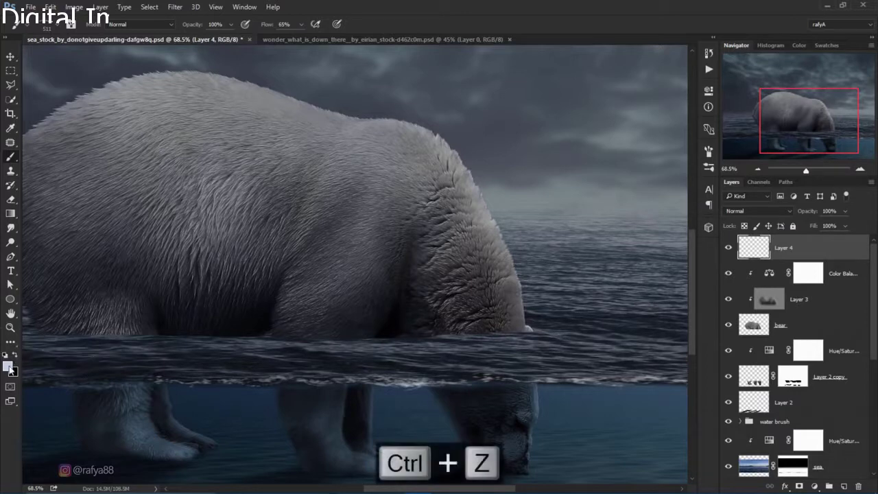
click(7, 366)
click(548, 246)
click(785, 233)
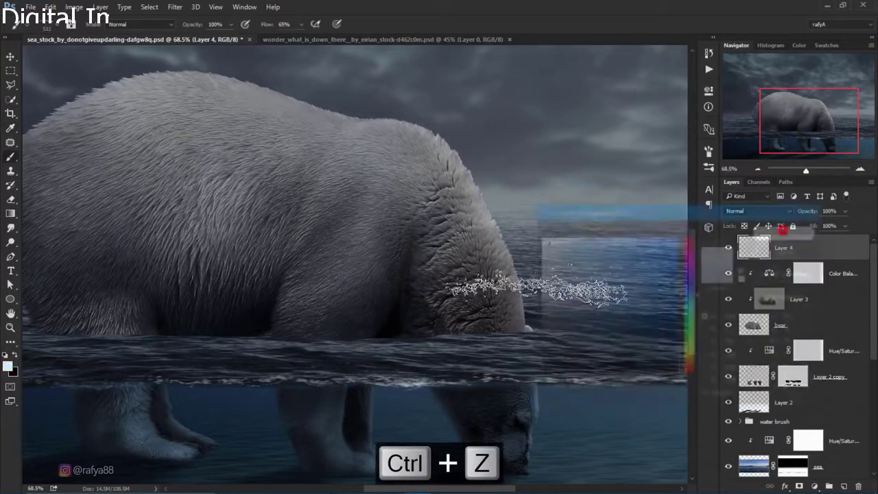
click(480, 334)
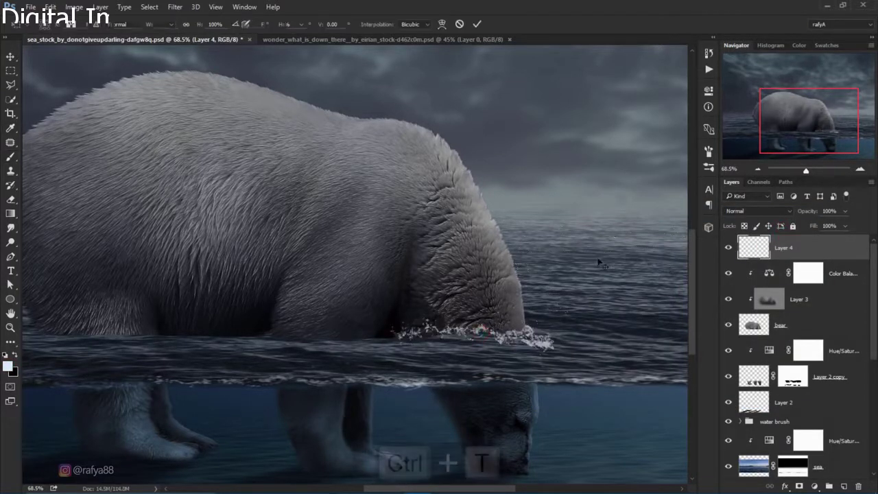
- Squash the splash to 40.35% height, tilt it −2.32° along the waterline, and fit the view
key(ctrl+t)
drag(481, 367, 481, 341)
drag(550, 335, 560, 337)
drag(626, 337, 626, 332)
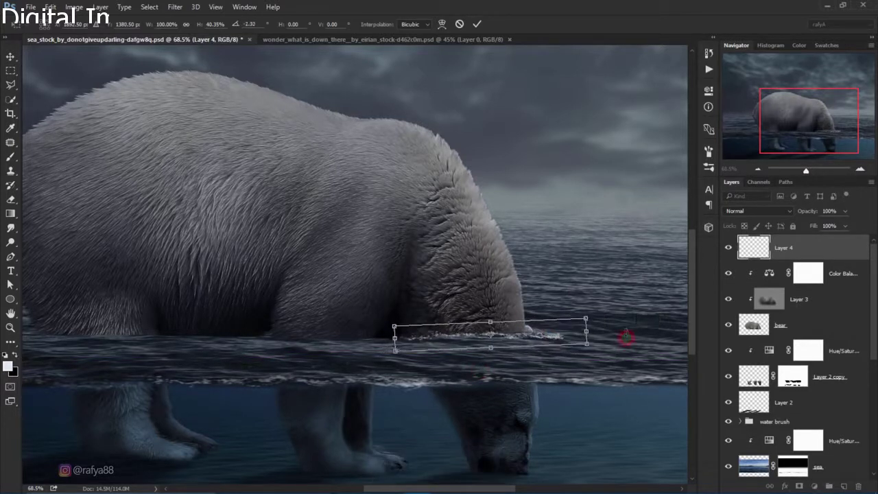
drag(549, 334, 544, 334)
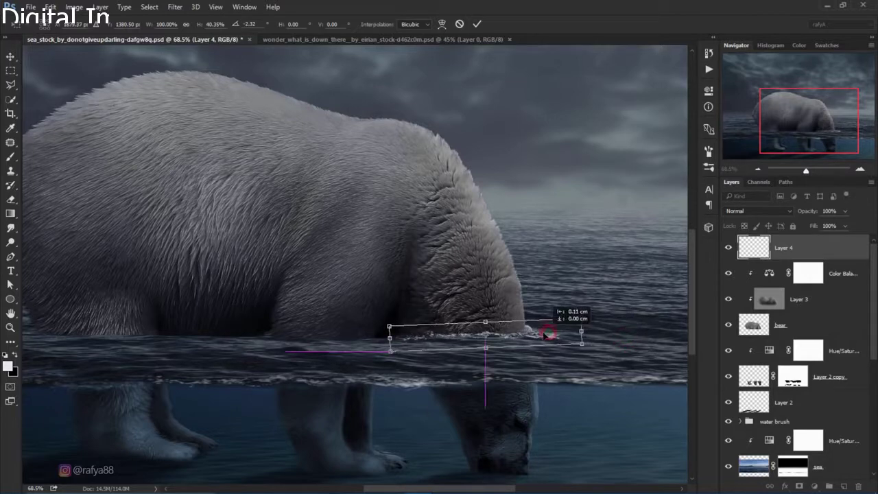
click(481, 25)
key(ctrl+0)
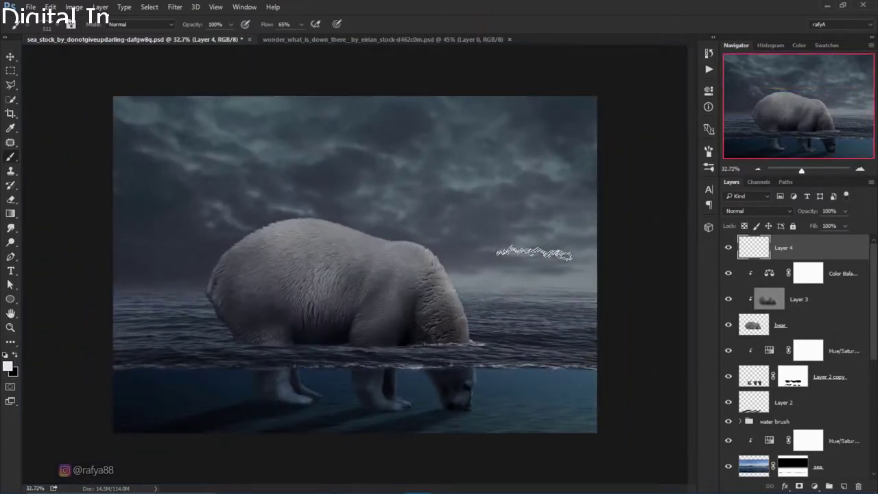
alt+scroll(422, 382, up, 2)
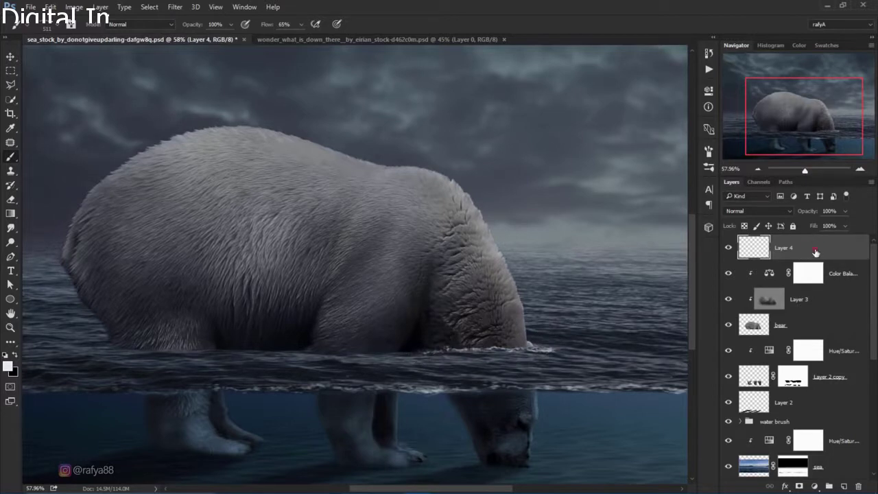
- Duplicate the splash layer and move the copy left along the waterline
key(v)
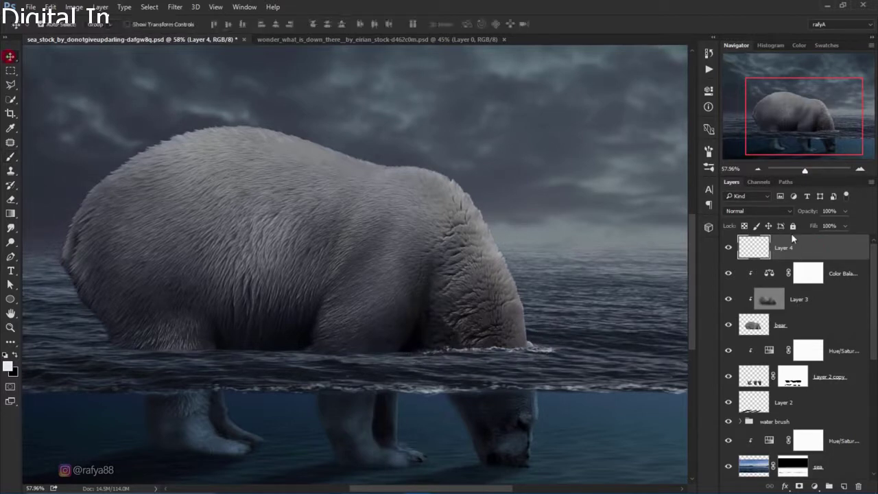
key(ctrl+j)
key(ctrl+t)
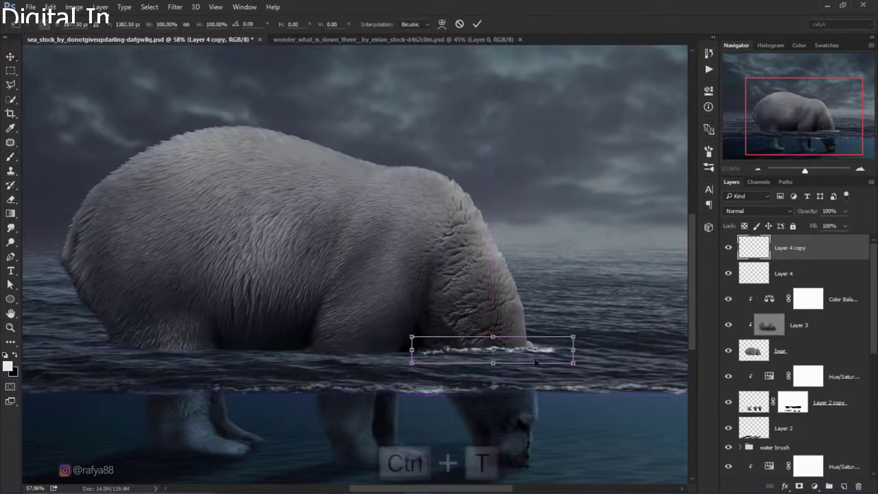
drag(531, 352, 408, 355)
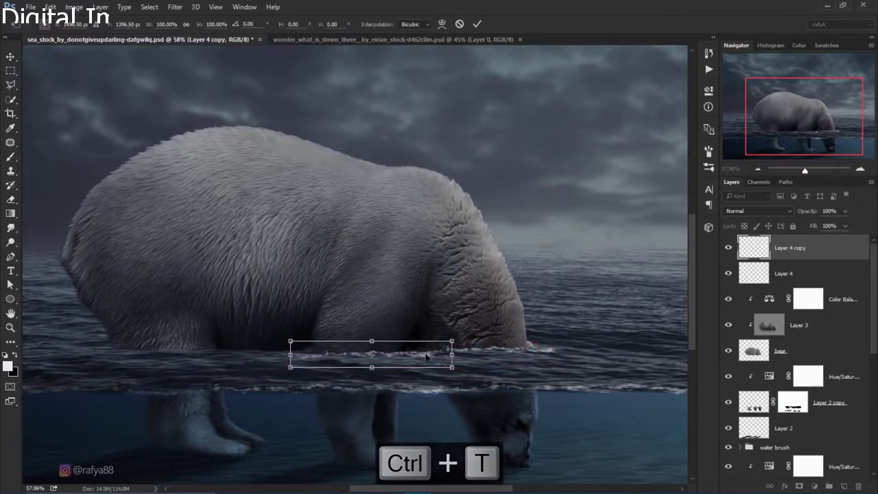
click(476, 24)
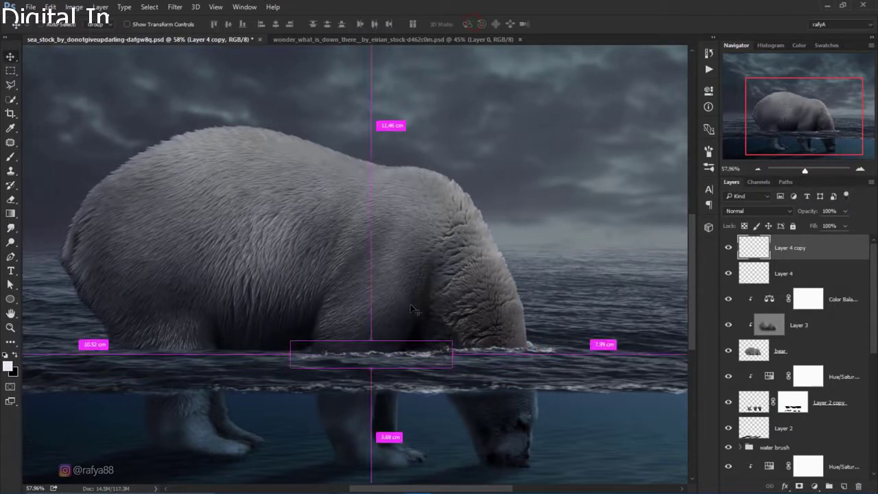
- Make a second copy further left, flip it horizontally, and set its opacity to 45%
key(ctrl+j)
key(ctrl+t)
drag(416, 357, 247, 358)
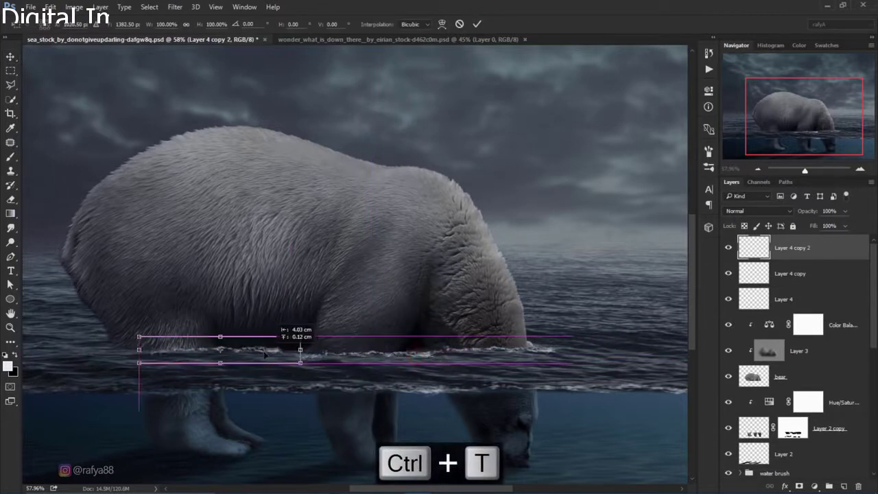
right_click(246, 359)
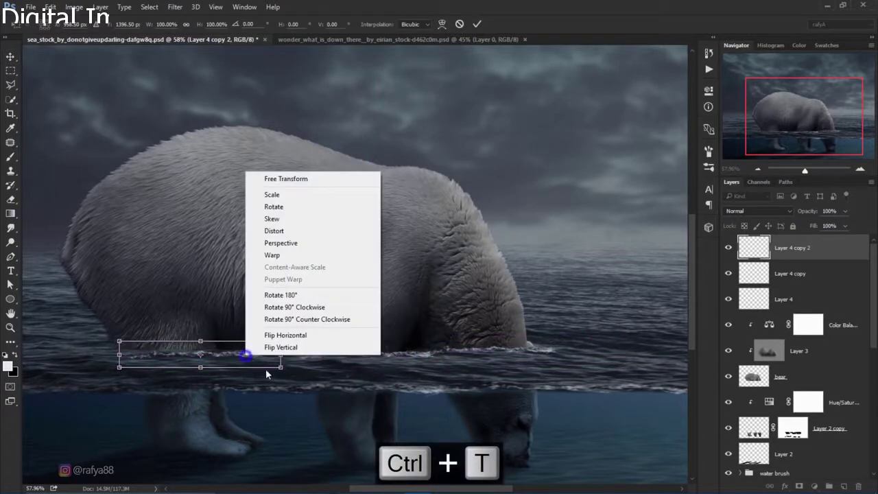
click(284, 334)
mouse_move(238, 349)
mouse_down()
mouse_move(165, 349)
mouse_move(293, 354)
mouse_up()
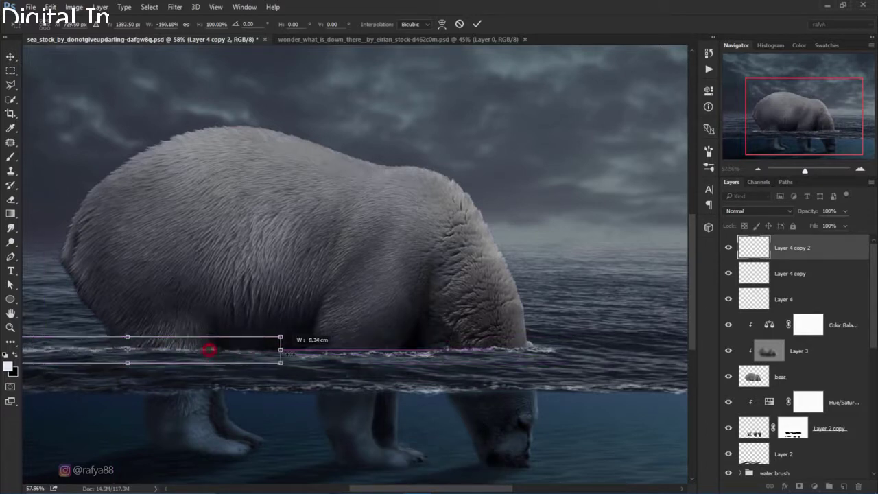
alt+scroll(292, 354, down, 2)
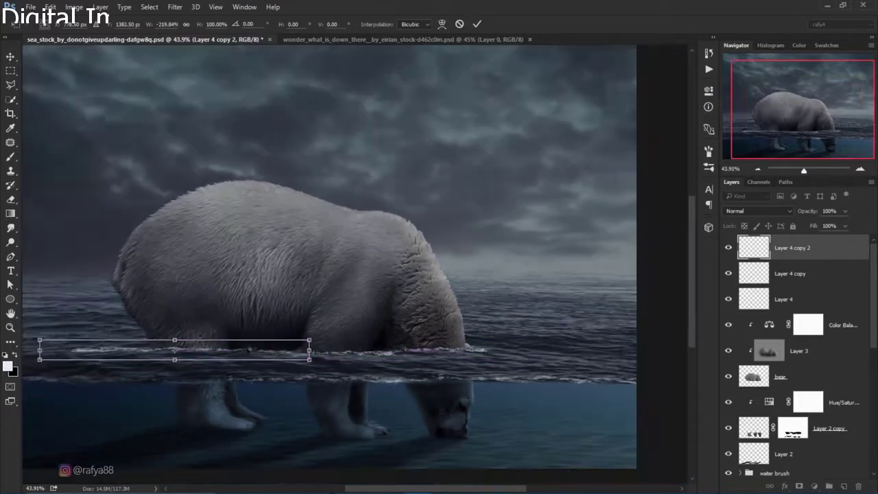
click(474, 26)
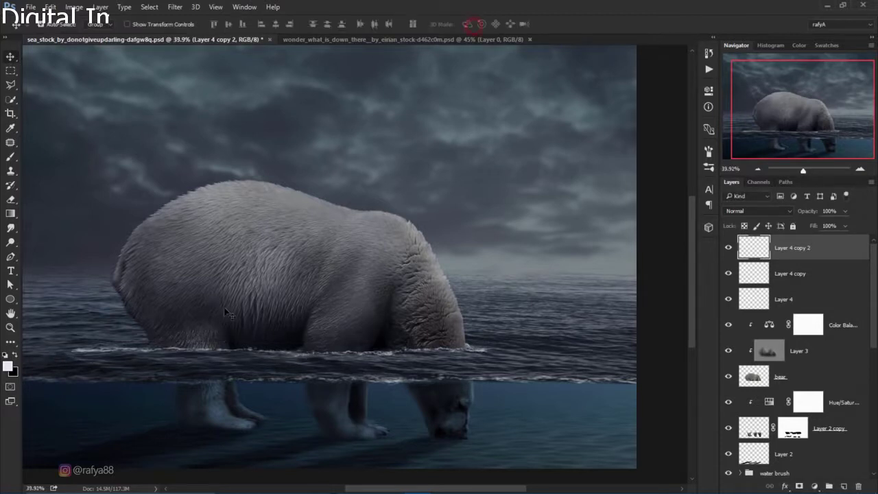
alt+scroll(263, 349, down, 2)
alt+scroll(228, 376, up, 1)
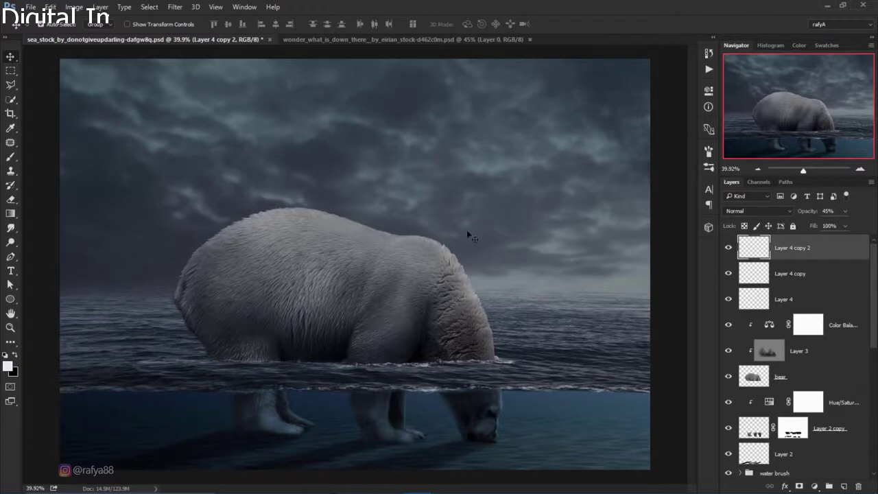
alt+scroll(467, 234, down, 1)
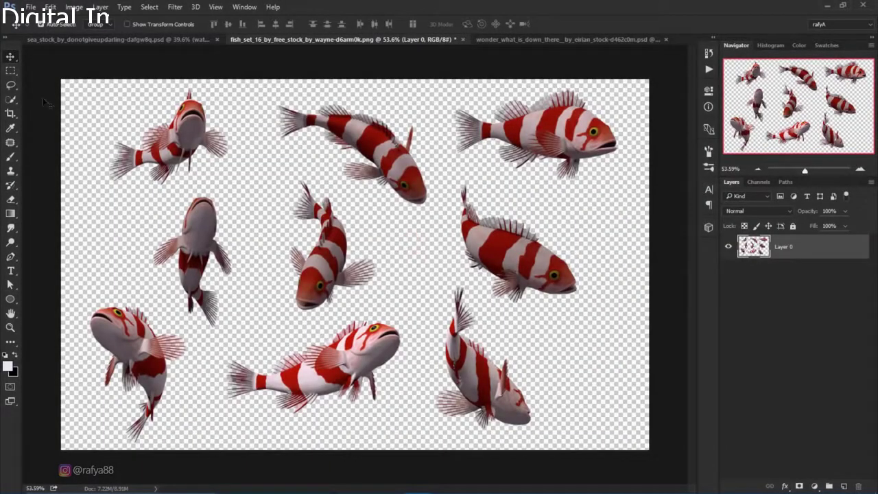
- Lasso a red-striped fish from the stock image and drag it into the bear composition
click(13, 85)
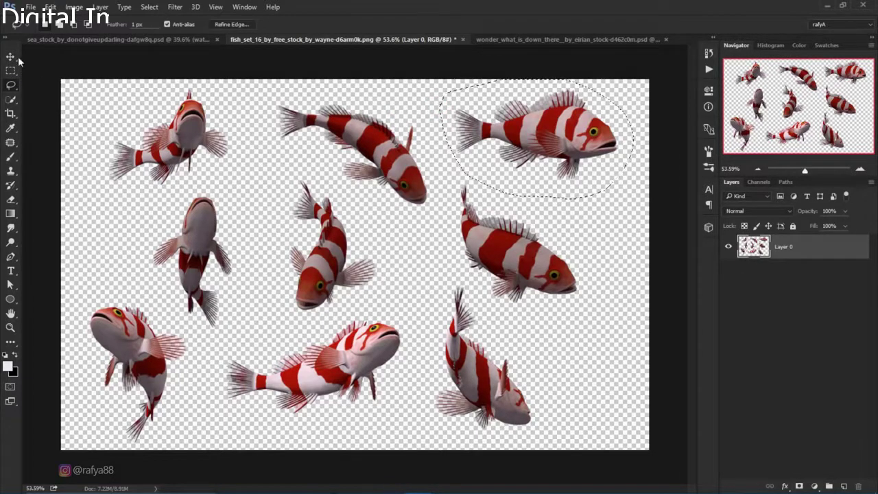
key(v)
mouse_move(513, 117)
mouse_down()
mouse_move(279, 94)
mouse_move(487, 376)
mouse_up()
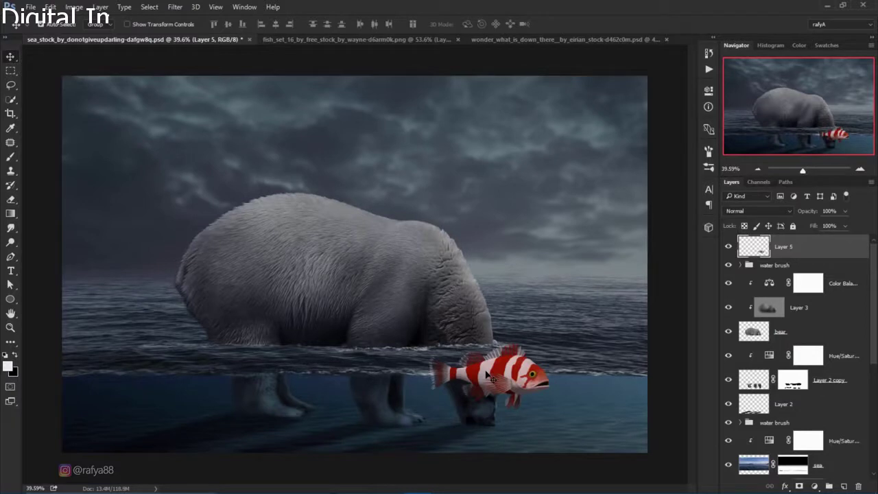
- Flip the fish horizontally, shrink it to about 19%, and tilt it underwater beside the bear's head
key(ctrl+t)
right_click(524, 369)
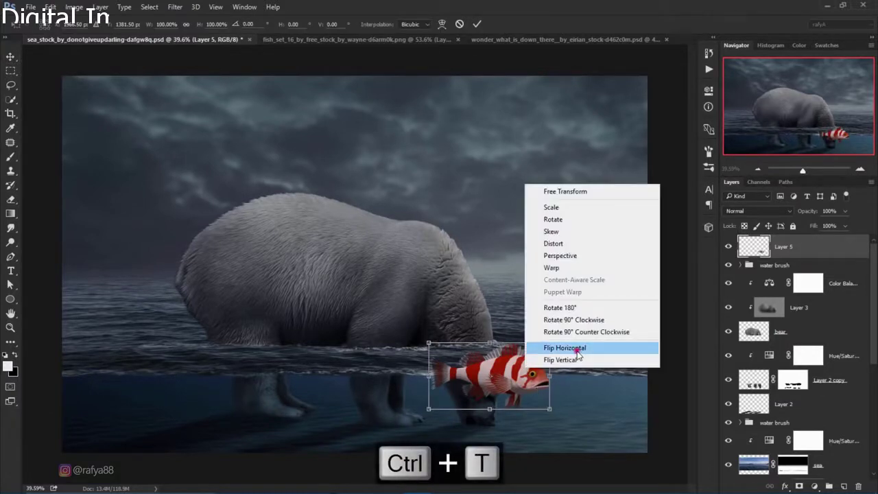
click(578, 347)
mouse_move(538, 408)
mouse_down()
mouse_move(625, 437)
mouse_move(588, 415)
mouse_up()
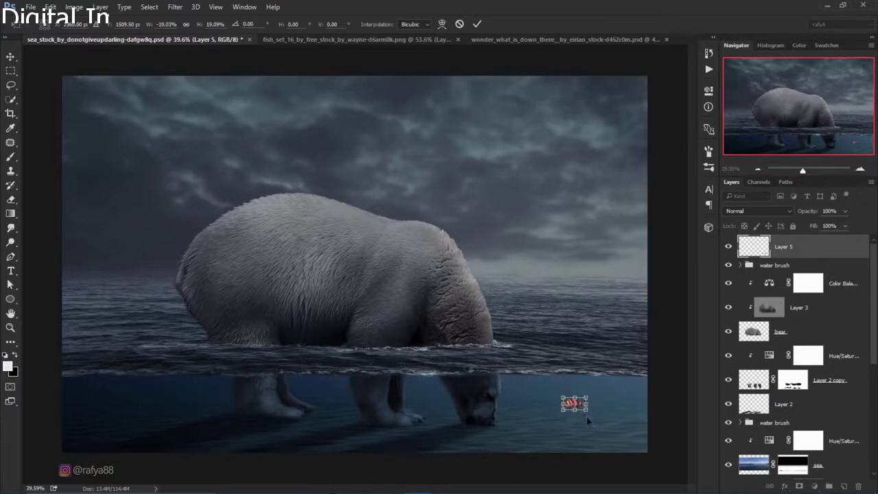
scroll(587, 416, up, 5)
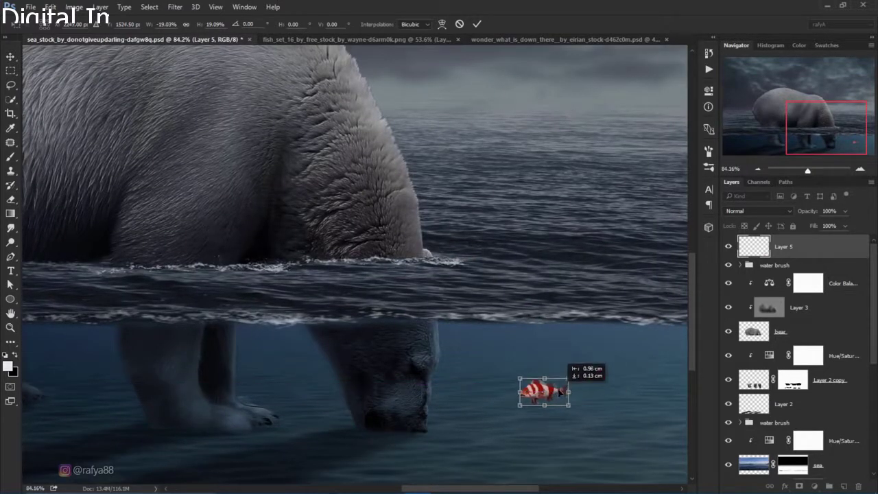
mouse_move(596, 384)
mouse_down()
mouse_move(557, 385)
mouse_move(609, 378)
mouse_up()
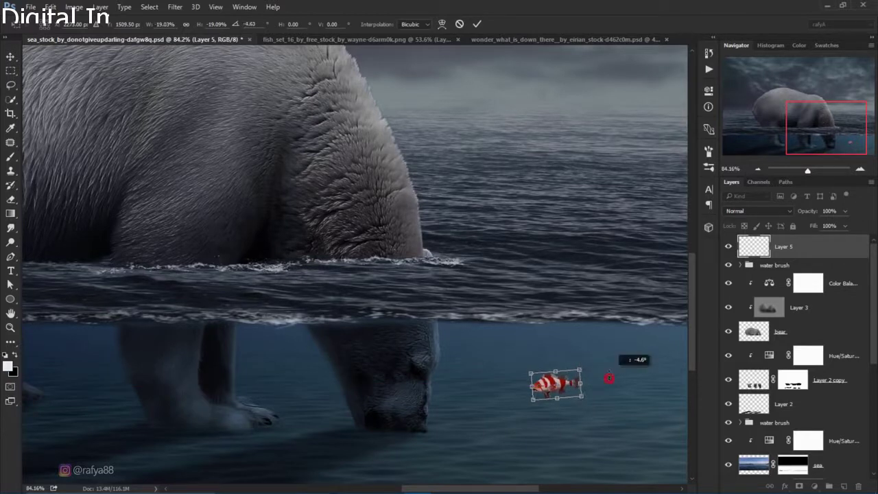
click(477, 26)
- Set the fish layer to Soft Light and duplicate it as Layer 5 copy
click(739, 214)
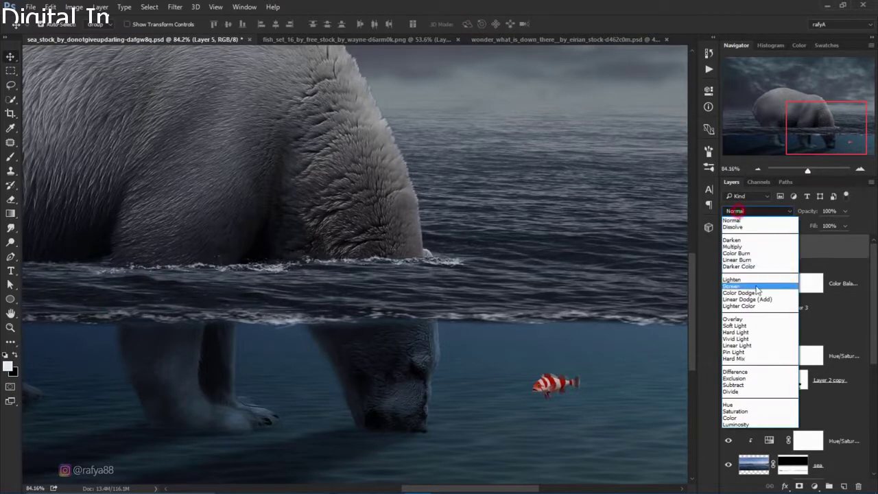
click(773, 332)
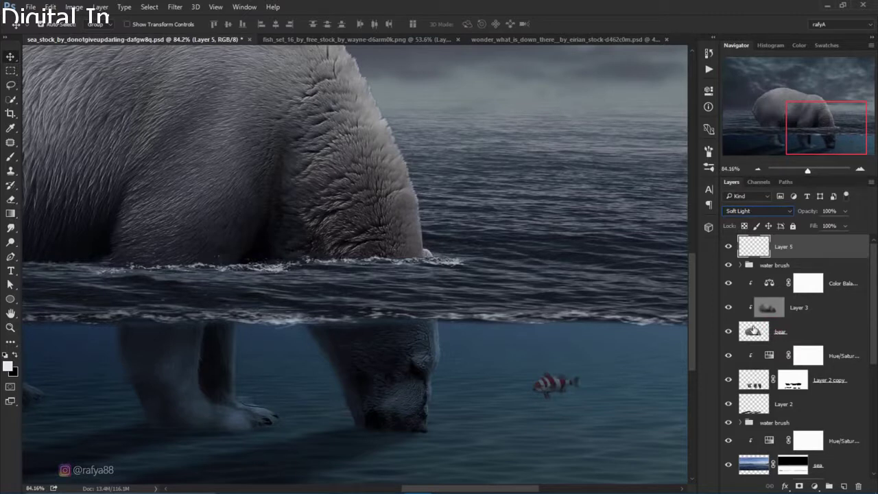
key(o)
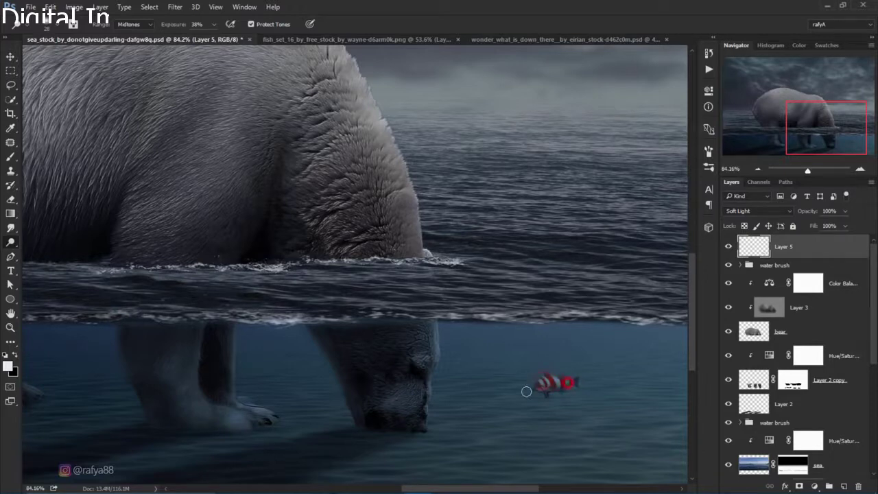
scroll(387, 273, down, 3)
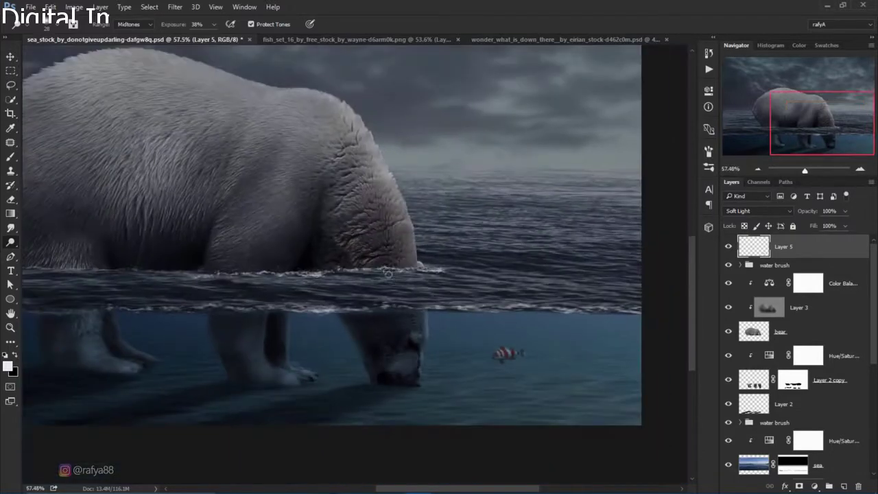
scroll(479, 308, up, 1)
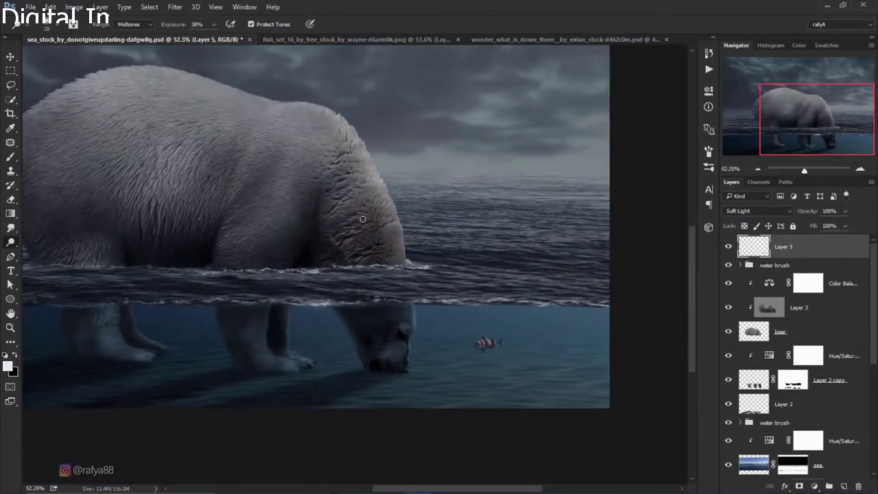
scroll(411, 271, down, 1)
key(ctrl+j)
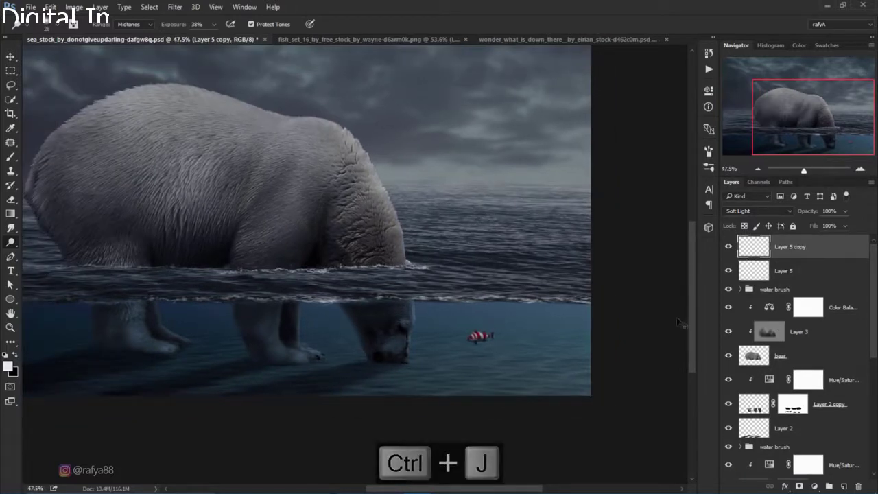
- Flip the fish copy, tilt it about 18°, and place it near the bear's front legs
key(ctrl+t)
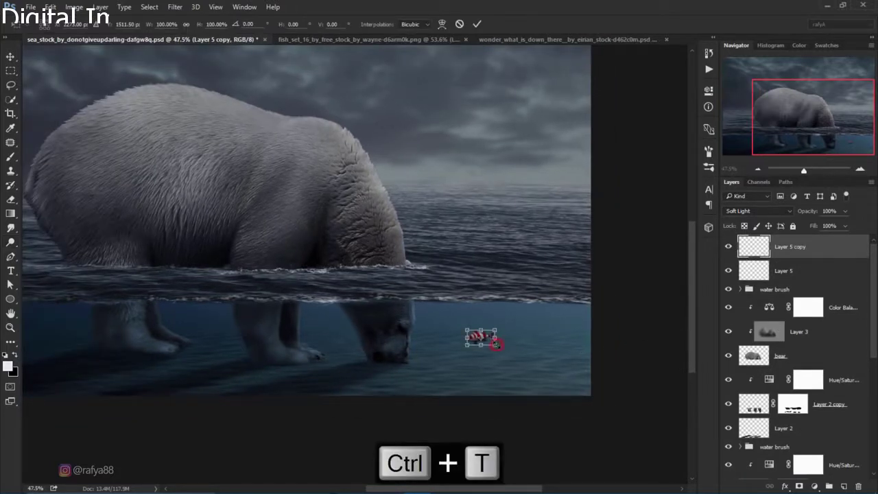
mouse_move(496, 344)
mouse_down()
mouse_move(134, 345)
mouse_move(193, 345)
mouse_move(220, 334)
mouse_up()
right_click(220, 334)
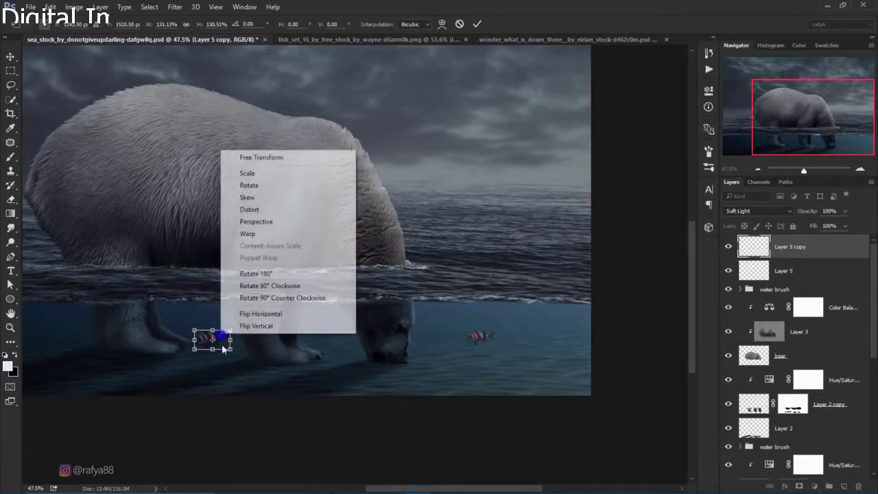
click(258, 314)
drag(241, 341, 243, 339)
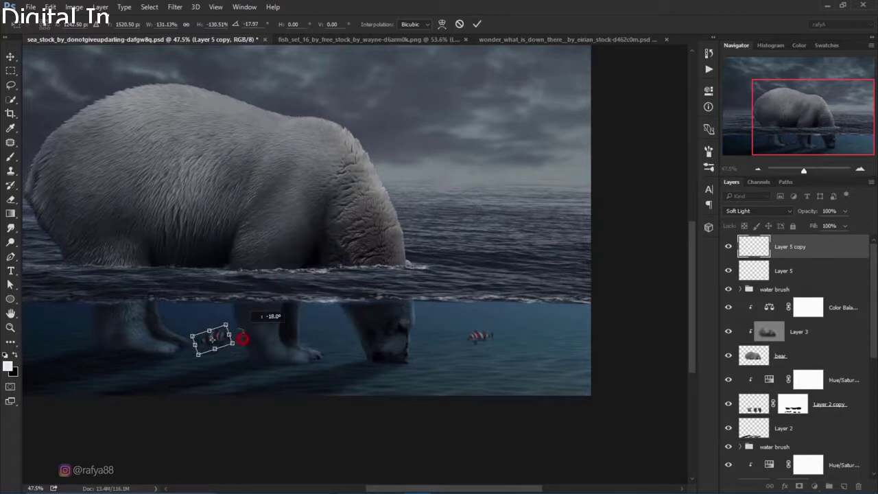
click(229, 342)
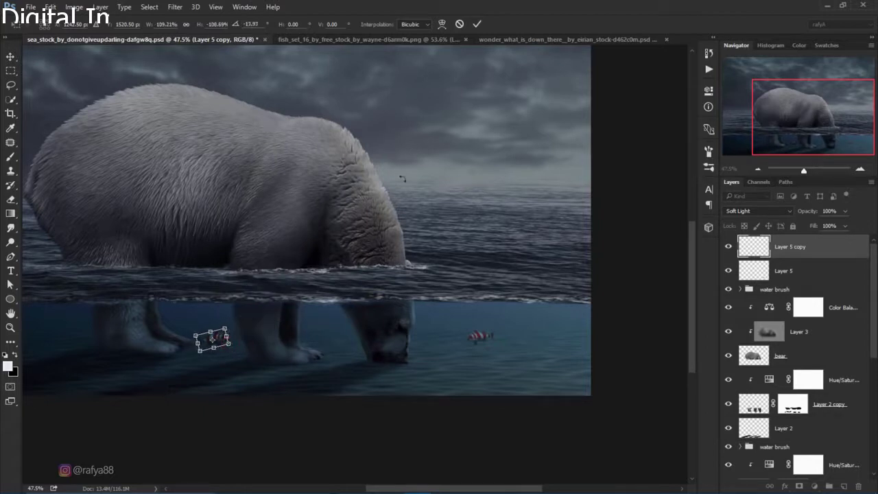
click(477, 24)
key(ctrl+0)
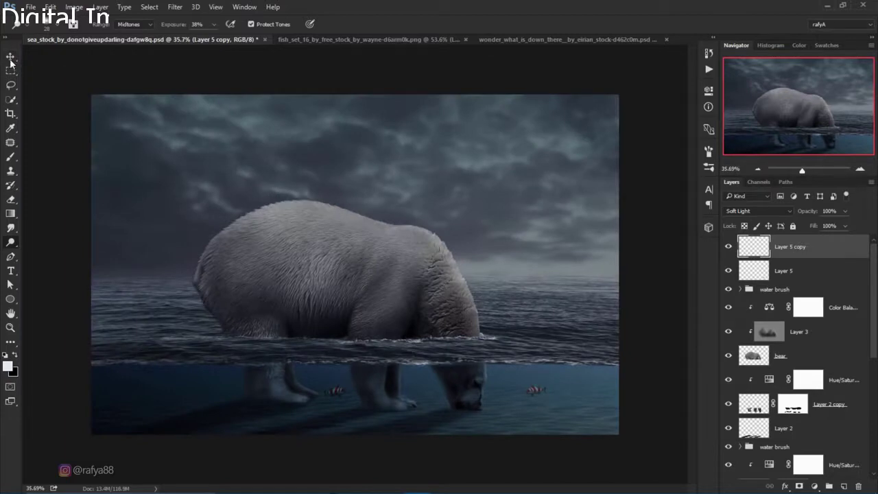
- Lasso the middle-top striped fish on the fish sheet and drag it into the bear composition
click(11, 85)
key(ctrl+Tab)
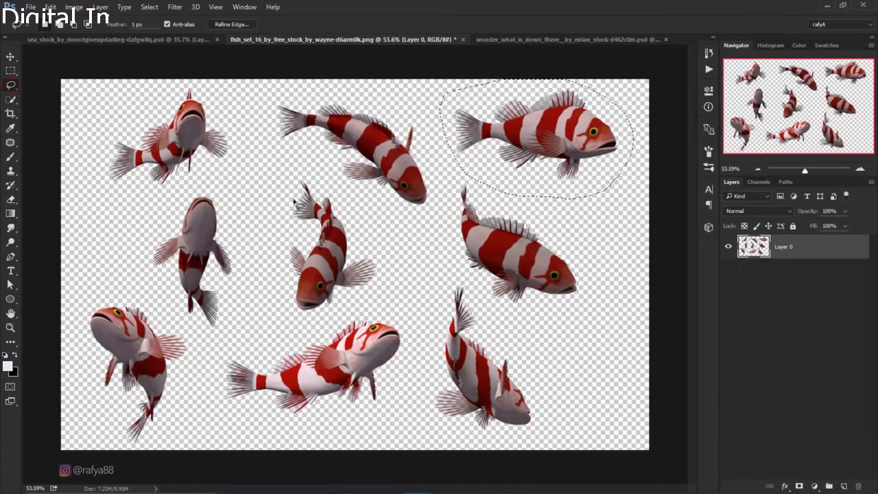
click(355, 97)
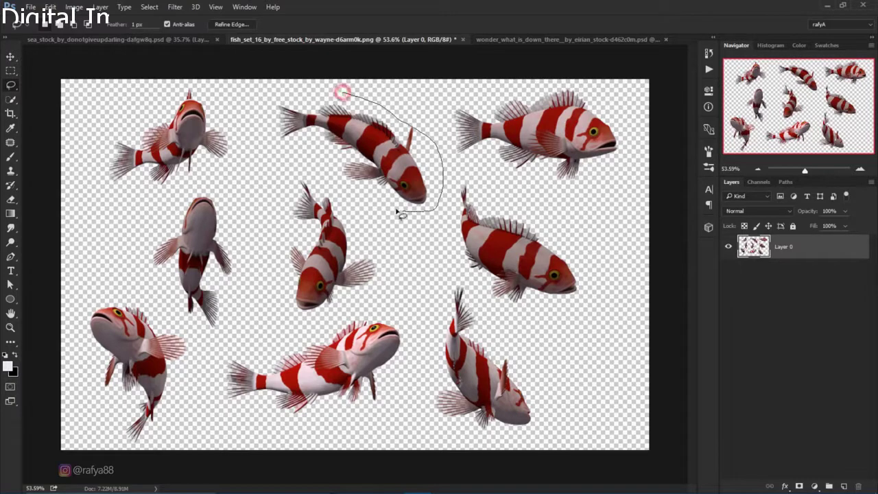
drag(355, 97, 347, 96)
key(v)
drag(357, 144, 513, 338)
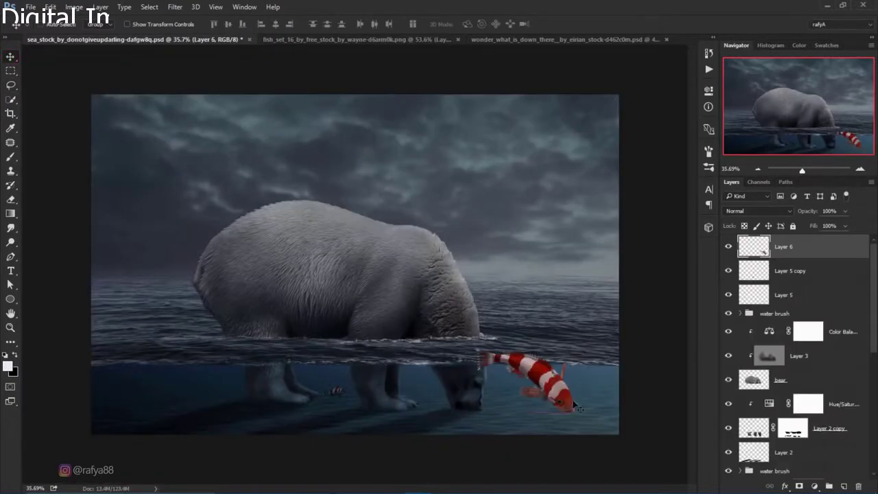
- Flip the new fish horizontally, shrink it, rotate it about 22 degrees and nudge it into place
key(ctrl+t)
right_click(539, 178)
click(569, 343)
mouse_move(575, 414)
mouse_down()
mouse_move(541, 390)
mouse_move(563, 405)
mouse_up()
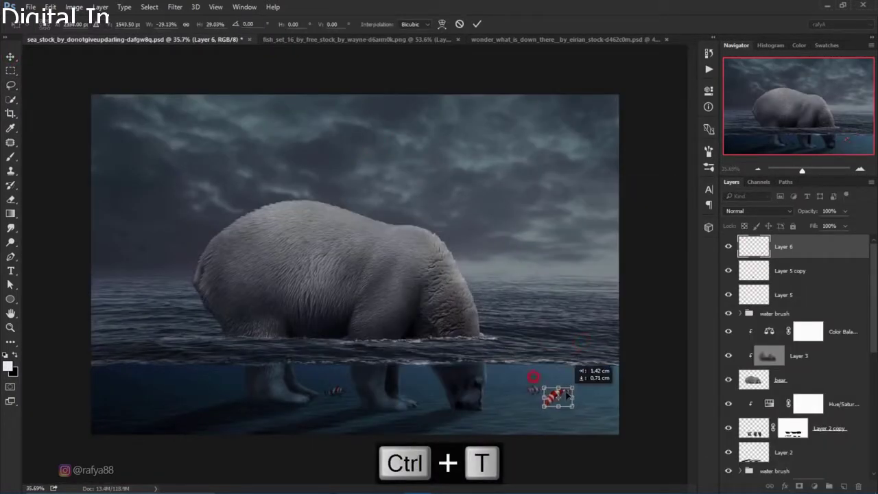
scroll(563, 412, up, 3)
scroll(521, 350, up, 2)
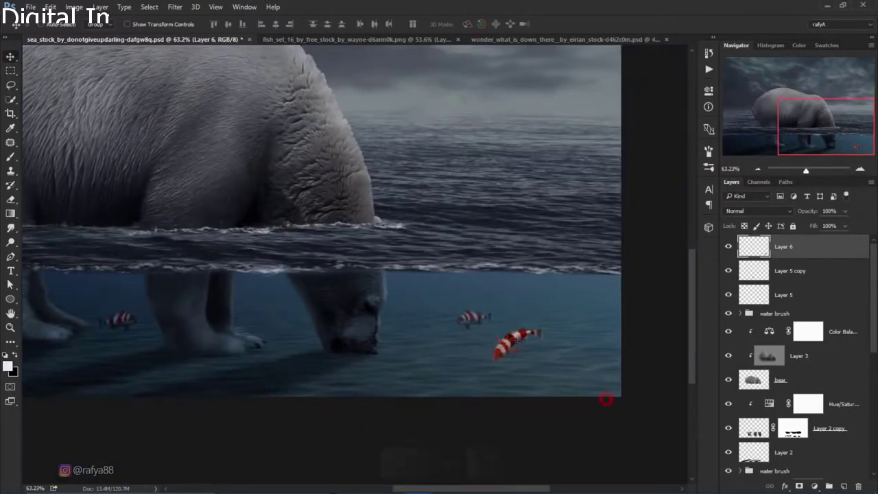
drag(554, 342, 553, 359)
key(Return)
drag(511, 341, 507, 329)
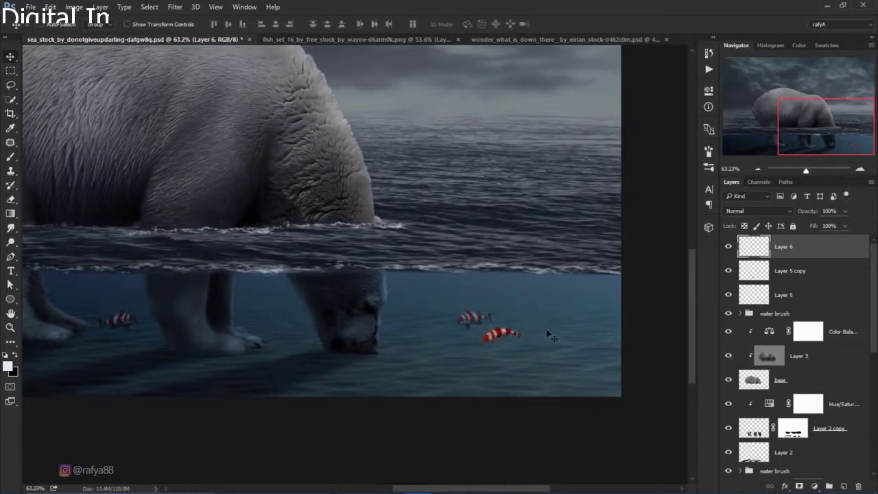
- Set the fish layer's blend mode to Soft Light and zoom out to view the scene
key(ctrl+t)
click(748, 211)
click(735, 233)
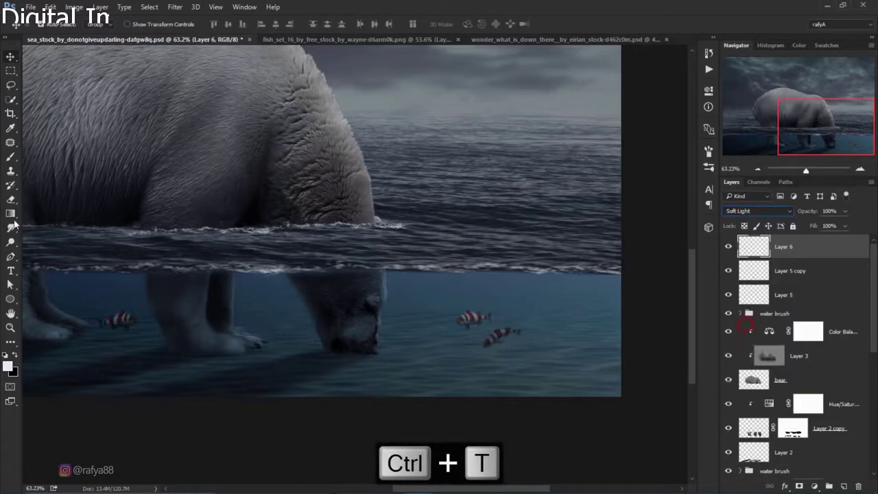
click(11, 242)
key(ctrl+minus)
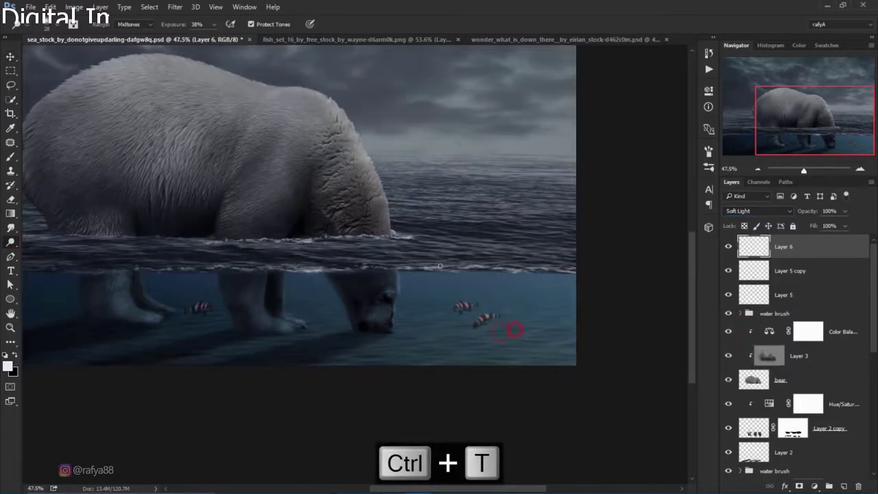
key(ctrl+minus)
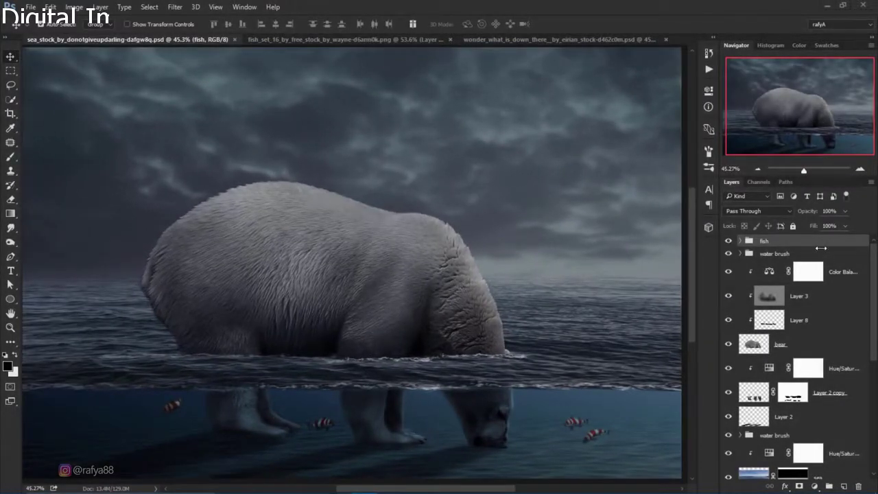
- Add a new empty layer and pick bubble brush 93
click(843, 486)
right_click(392, 190)
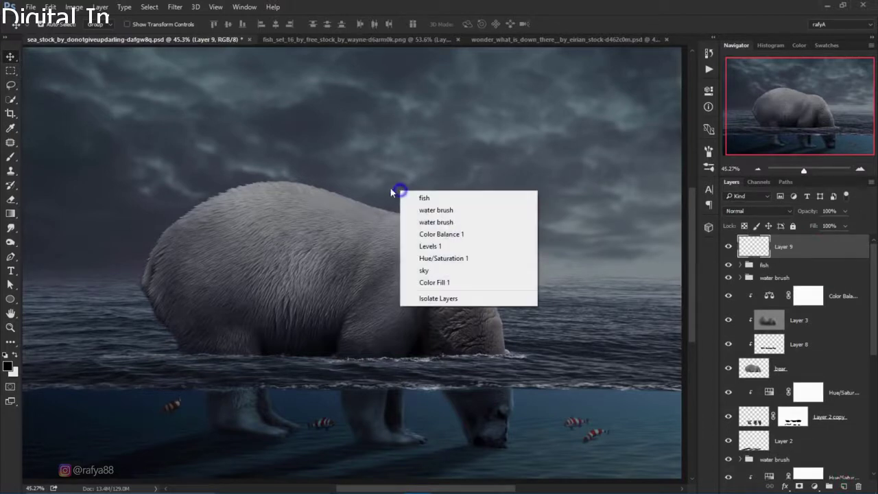
click(10, 157)
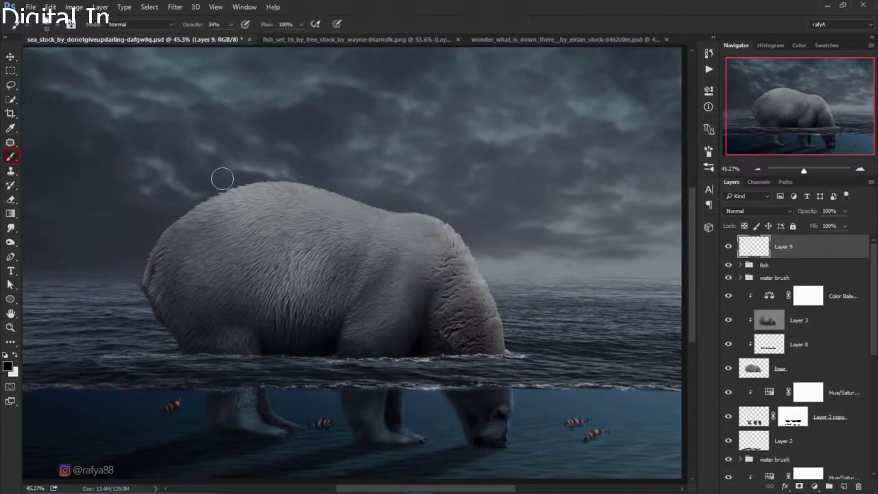
right_click(427, 165)
scroll(625, 327, down, 10)
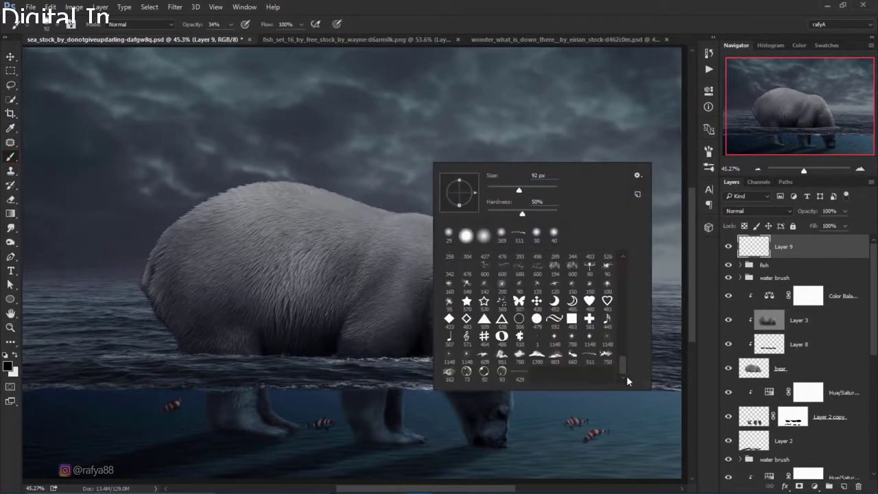
click(501, 374)
- Set the bubble brush to 66 px, 100% opacity and white, then shrink it to about 46
click(510, 190)
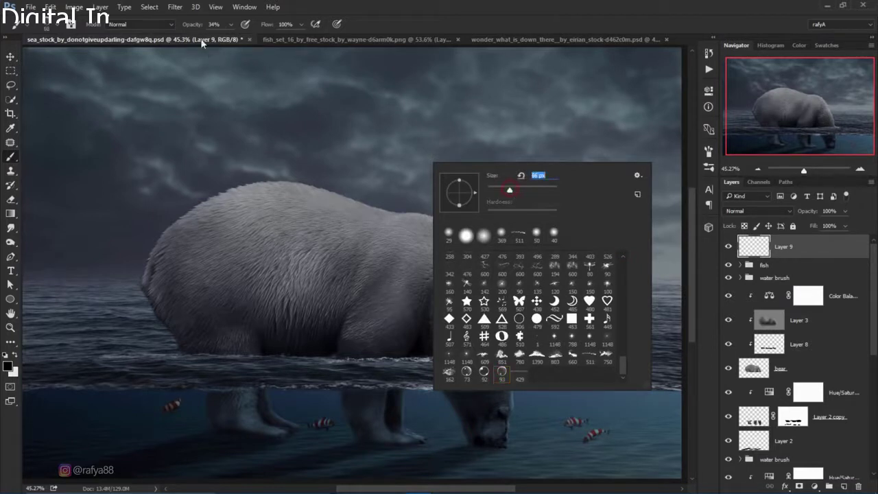
drag(193, 24, 255, 121)
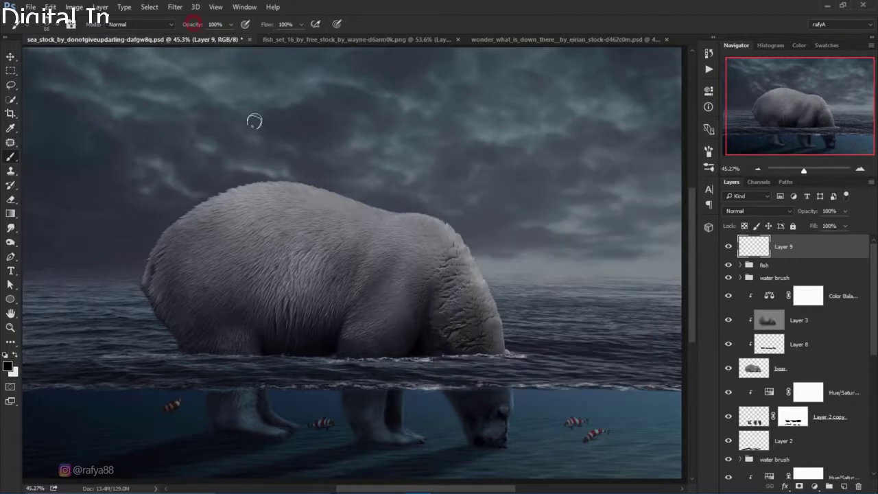
click(14, 354)
key(bracketleft)
key(bracketleft)
scroll(506, 450, up, 5)
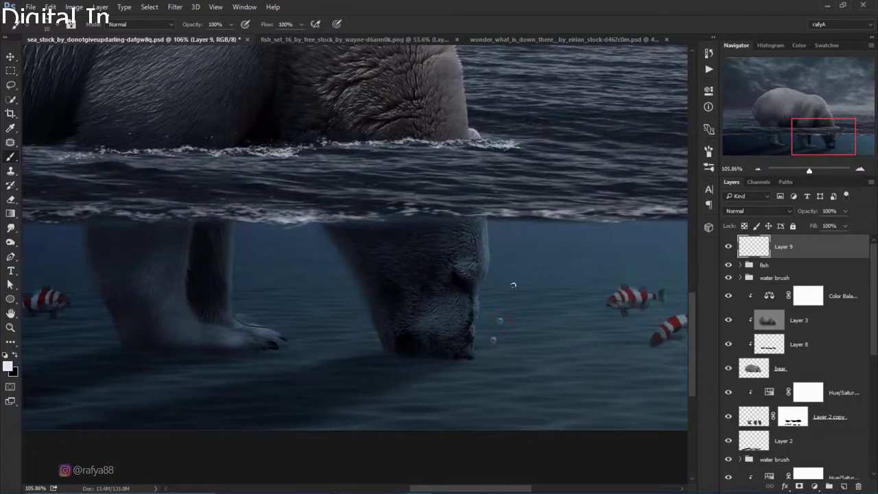
- Paint tiny 10 px white bubbles near the bear's head, left of its mouth and by the front paw
right_click(579, 271)
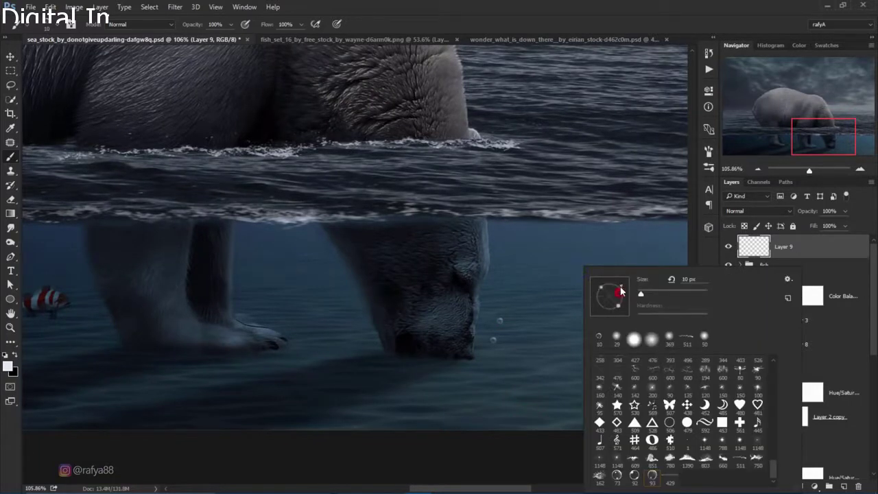
click(571, 16)
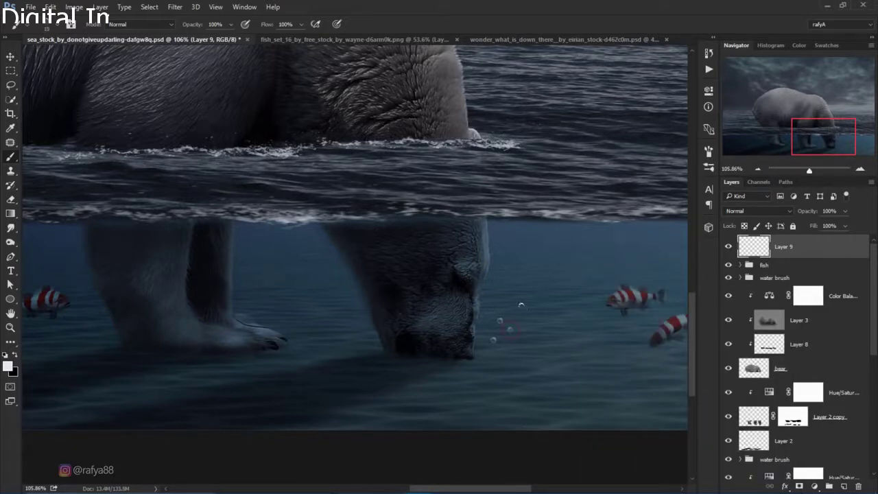
click(504, 302)
click(546, 256)
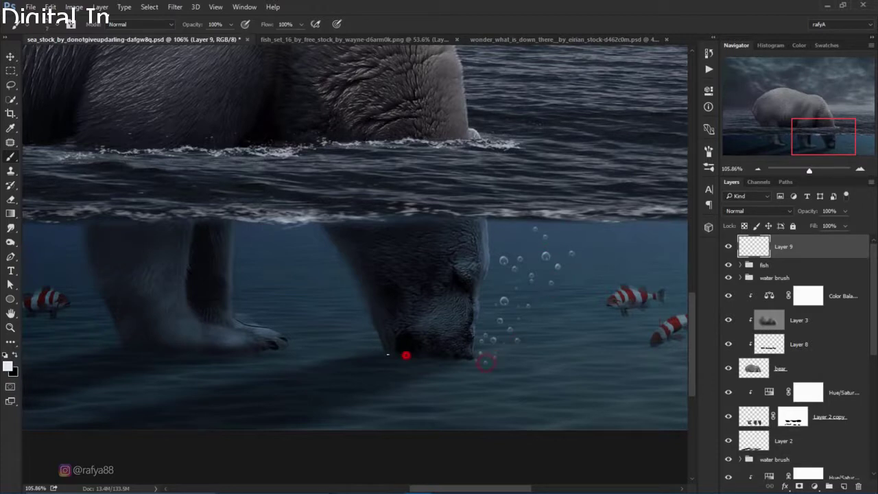
click(388, 356)
click(378, 346)
click(367, 338)
click(353, 341)
click(324, 342)
click(317, 343)
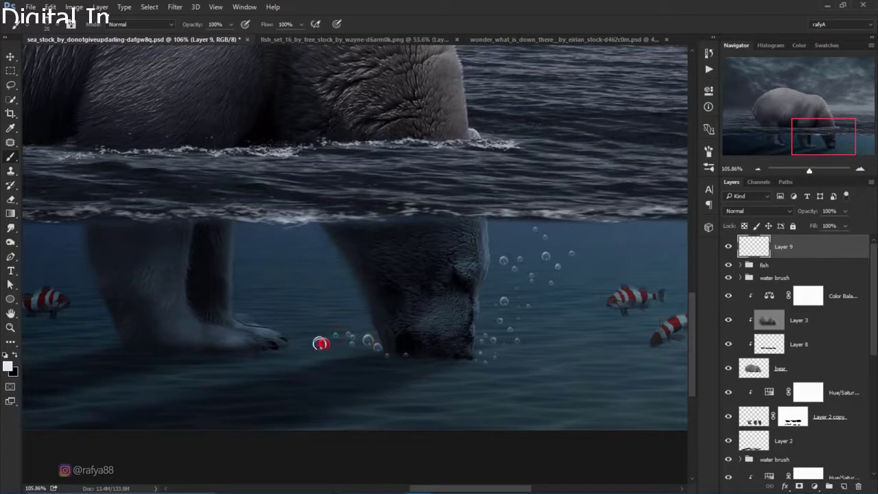
click(310, 343)
- Lower the bubble layer to 64% opacity and paint more bubbles by the left paw
drag(804, 212, 778, 213)
alt+scroll(425, 302, down, 3)
alt+scroll(446, 299, down, 3)
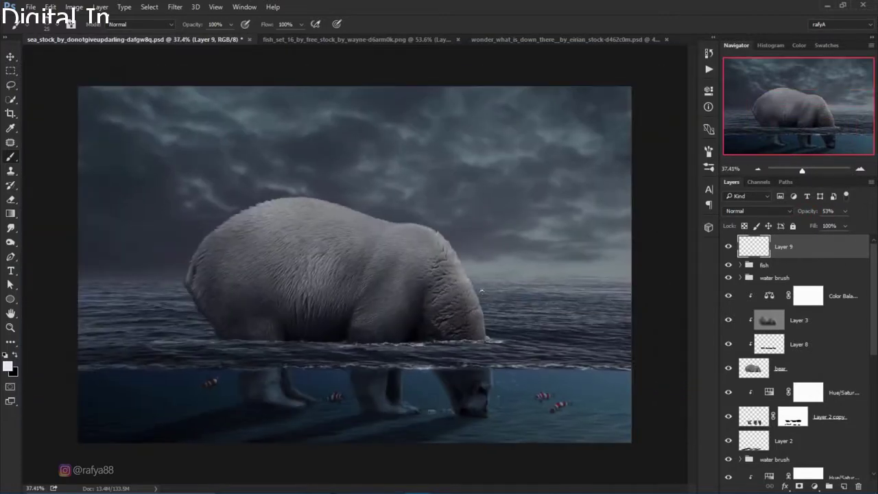
scroll(533, 381, up, 2)
scroll(559, 402, up, 1)
scroll(568, 398, up, 1)
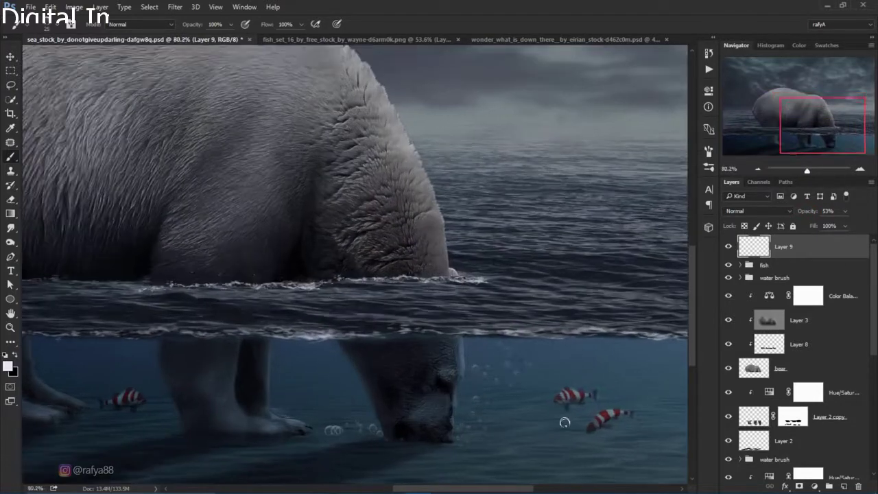
scroll(566, 412, up, 1)
scroll(564, 422, up, 1)
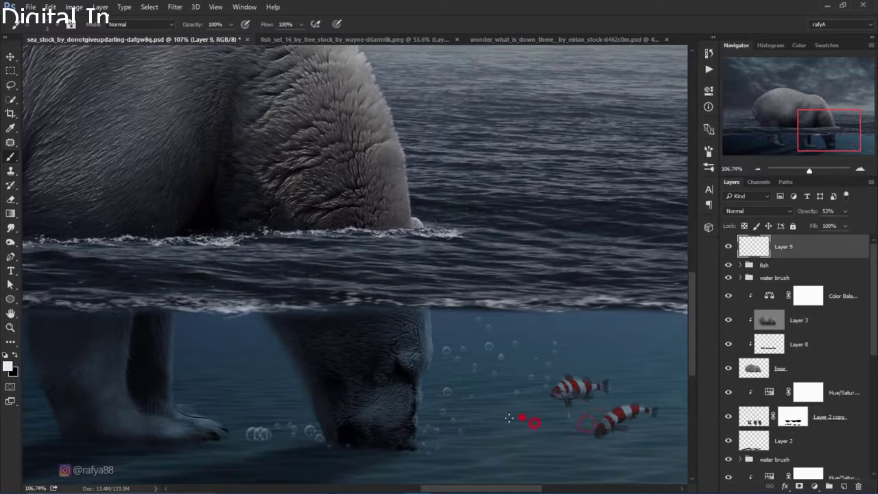
scroll(537, 407, down, 2)
scroll(541, 290, down, 1)
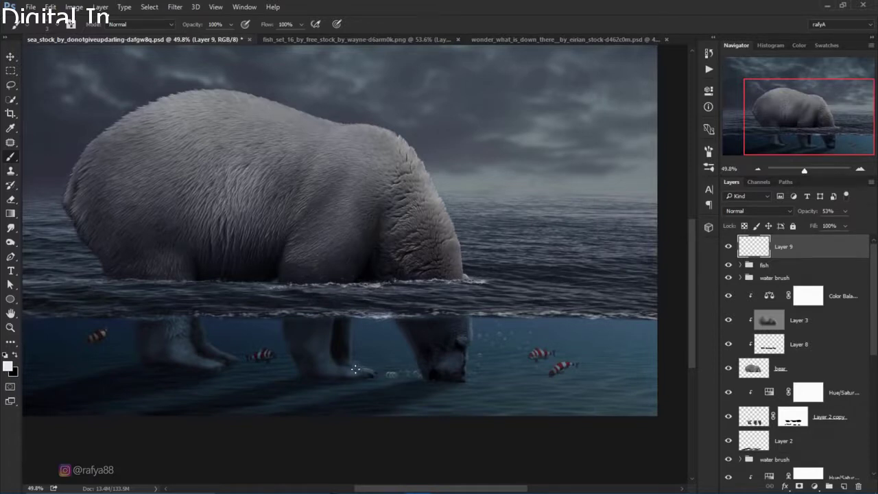
scroll(355, 370, up, 2)
scroll(333, 329, up, 1)
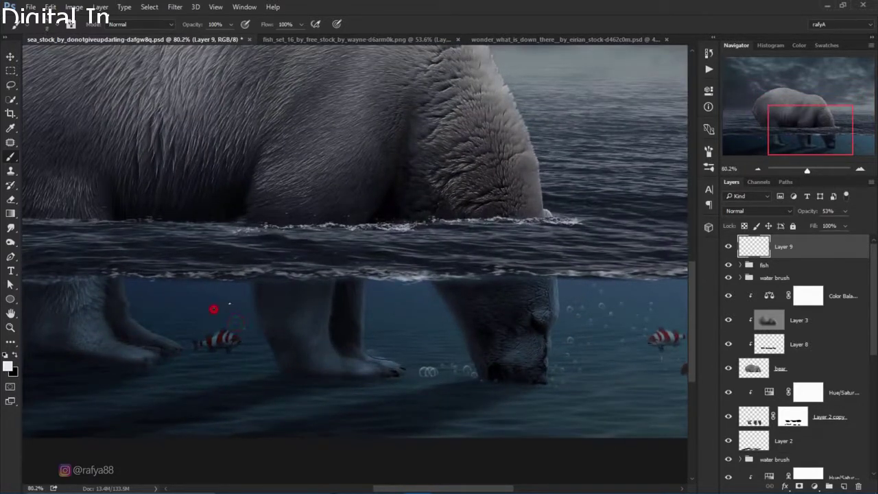
scroll(253, 329, down, 1)
scroll(357, 381, down, 1)
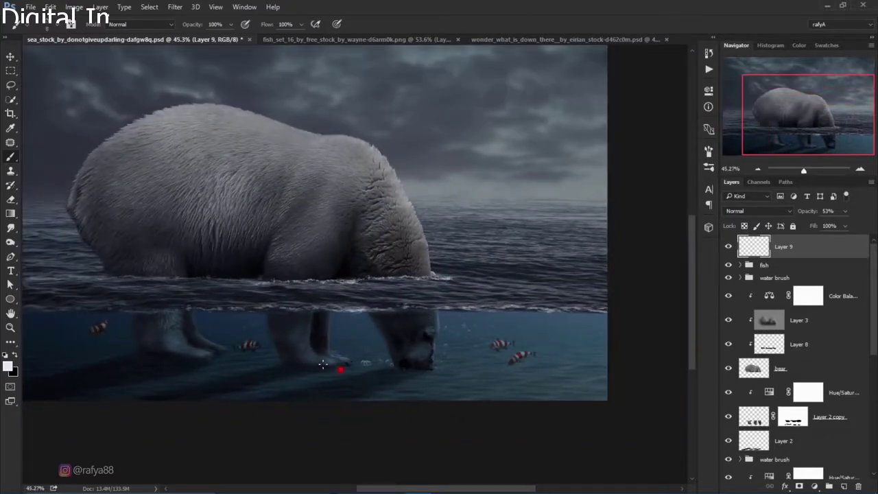
drag(323, 364, 314, 369)
drag(131, 343, 117, 344)
- Fade the bubble layer to 45% opacity, compare it on and off, and add a new empty layer
scroll(224, 339, down, 1)
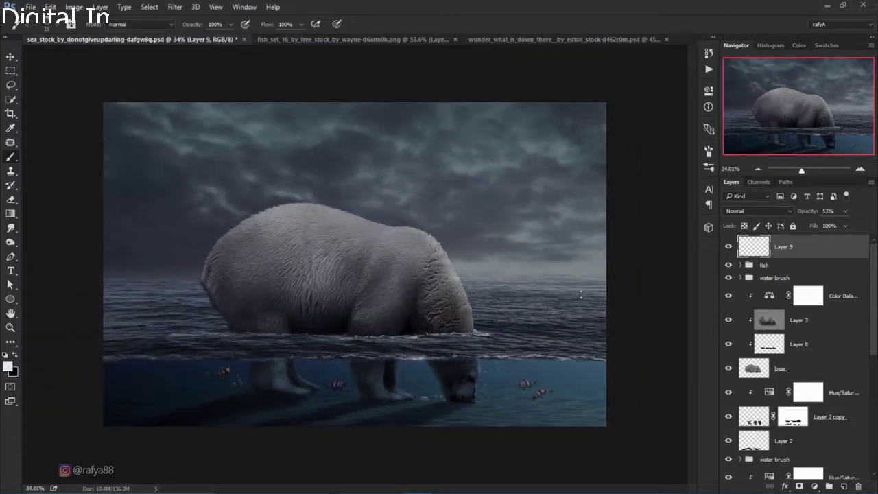
drag(815, 213, 810, 213)
click(729, 250)
scroll(418, 357, down, 1)
scroll(422, 360, up, 2)
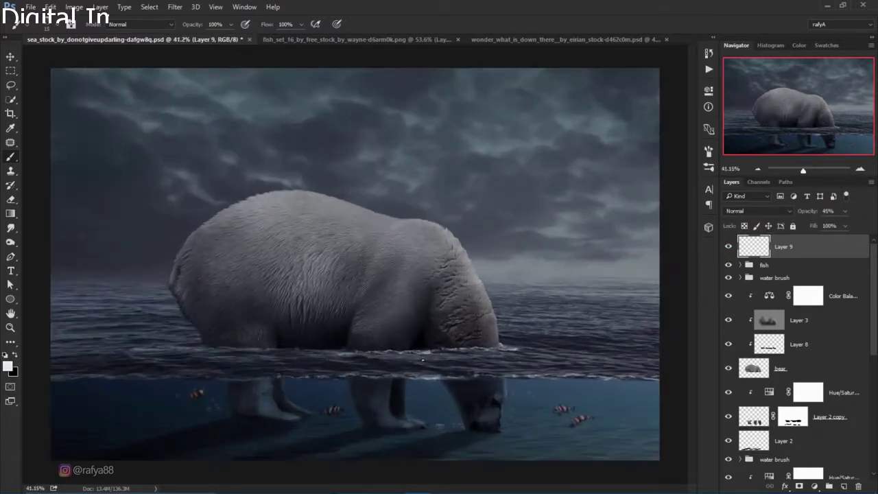
scroll(422, 360, up, 1)
click(844, 486)
- Choose a soft cloudy brush at about 65 px for the mist
scroll(526, 367, up, 2)
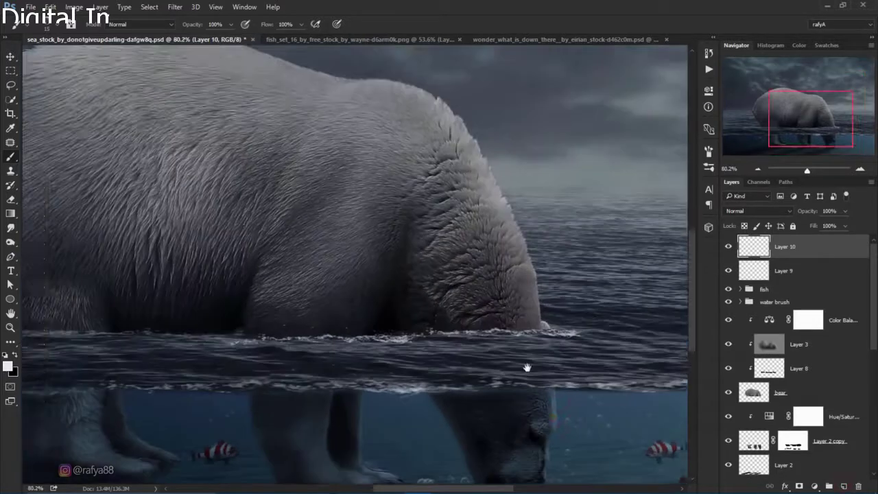
key(b)
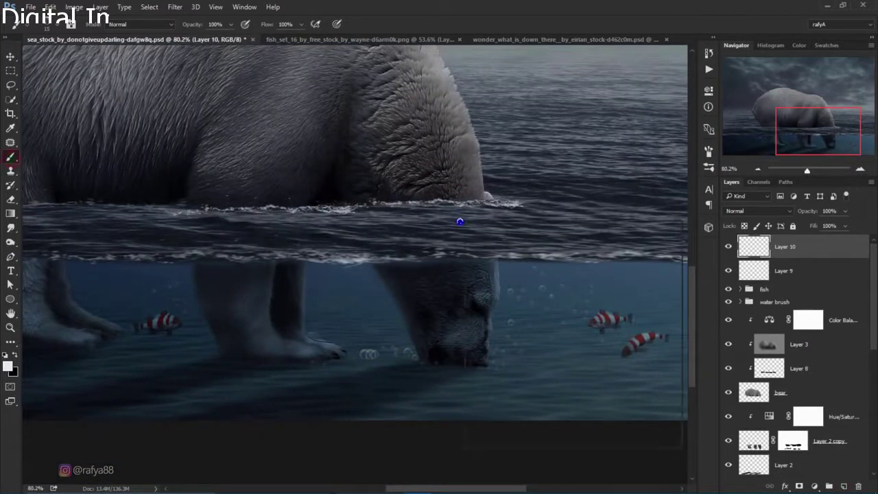
right_click(459, 221)
scroll(565, 394, down, 5)
drag(654, 412, 664, 345)
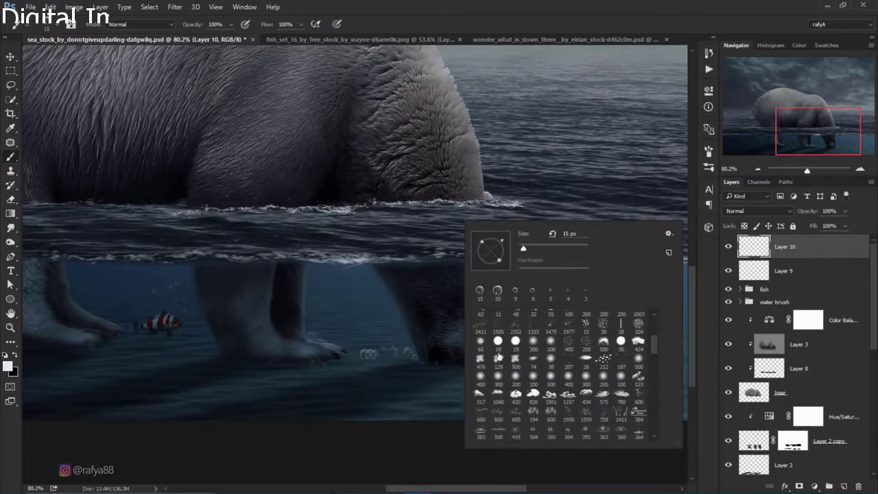
click(481, 359)
drag(581, 247, 542, 246)
- Set a light blue foreground sampled from the water and lower brush opacity to 54%
click(8, 365)
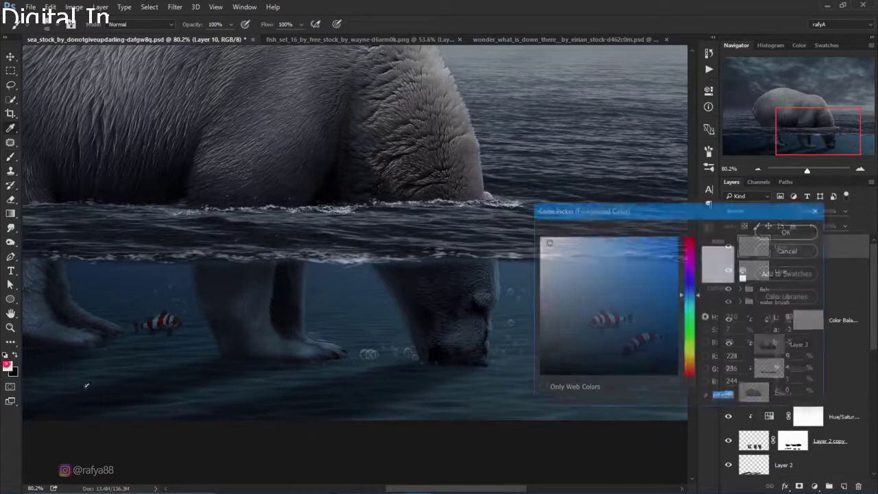
click(482, 376)
click(582, 323)
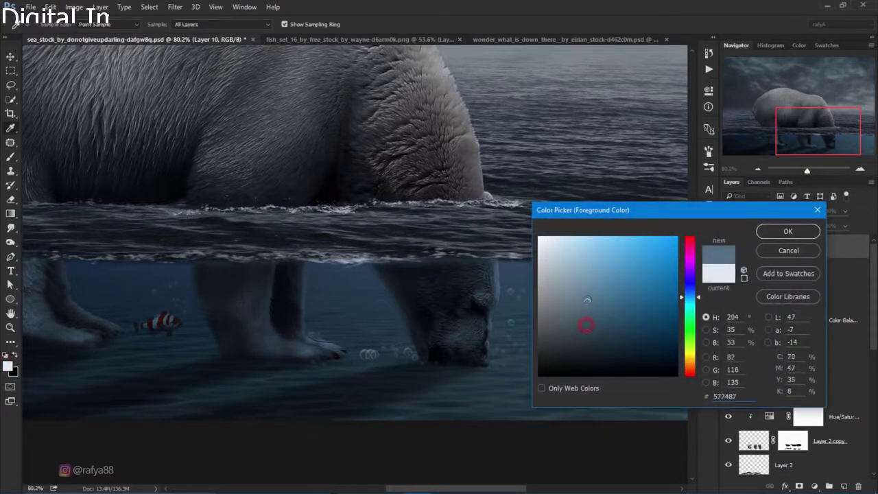
click(583, 298)
click(788, 231)
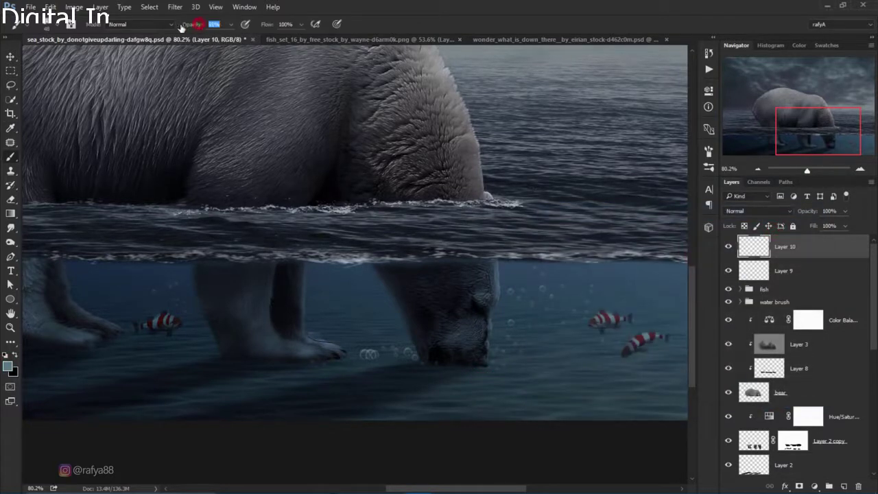
drag(201, 27, 175, 28)
click(511, 360)
- Brush light-blue mist around, right of and below the bear's submerged muzzle
click(490, 364)
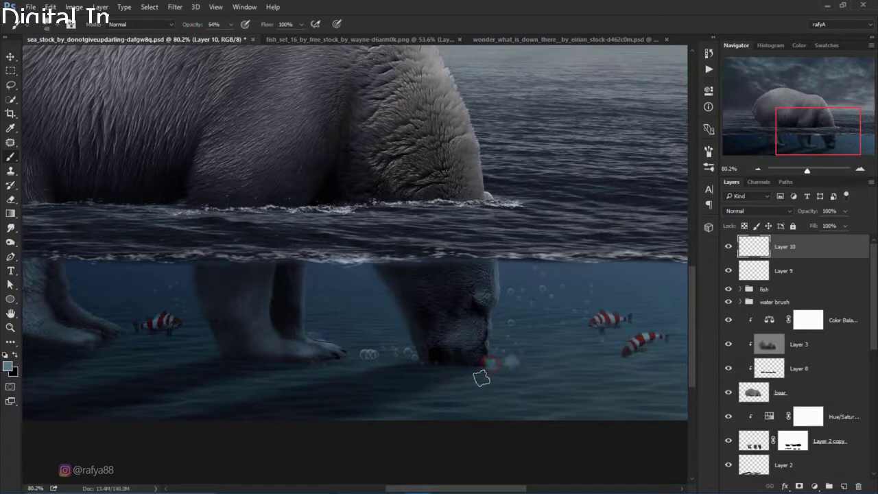
scroll(506, 335, up, 1)
key(bracketright)
key(bracketright)
key(bracketright)
scroll(469, 378, up, 2)
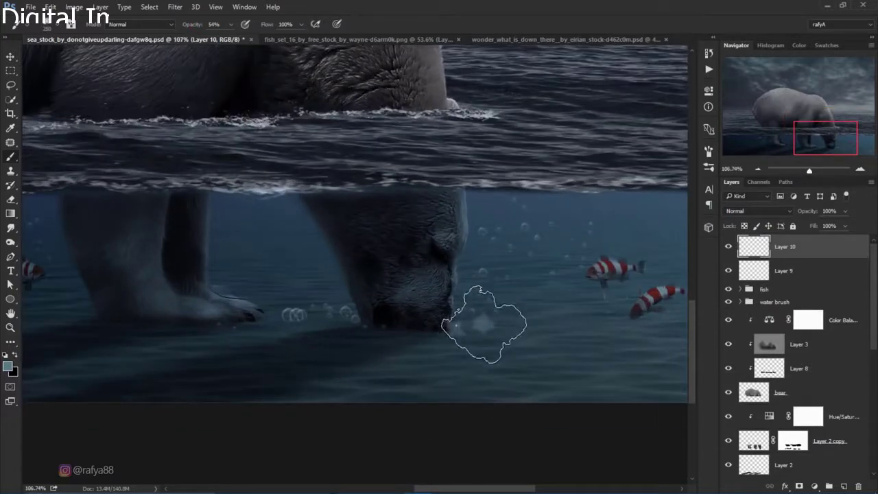
drag(484, 323, 581, 343)
mouse_move(440, 337)
mouse_down()
mouse_move(540, 290)
mouse_move(581, 330)
mouse_up()
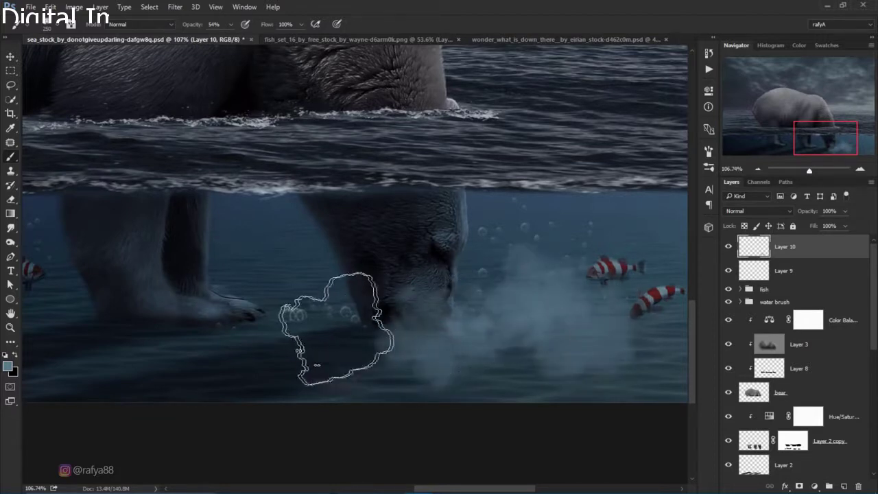
mouse_move(313, 323)
mouse_down()
mouse_move(274, 333)
mouse_move(382, 350)
mouse_up()
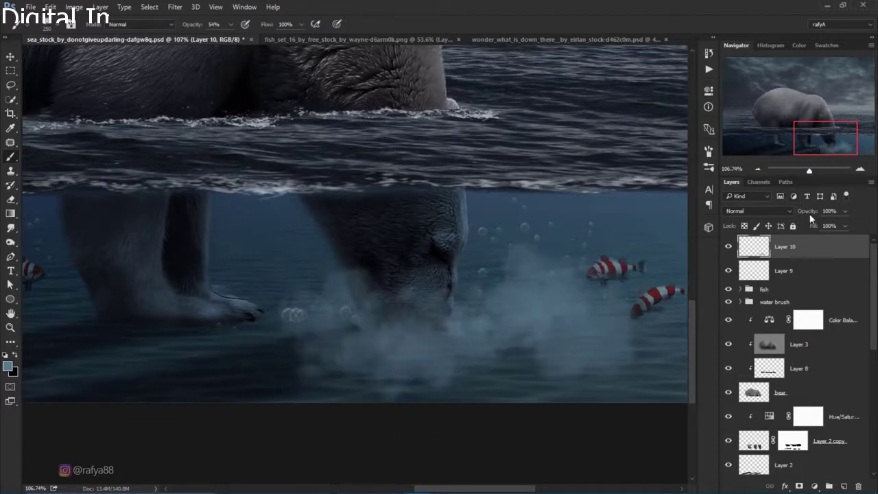
- Set the mist layer opacity to 61% and dab extra mist near the bear's head
drag(809, 213, 793, 215)
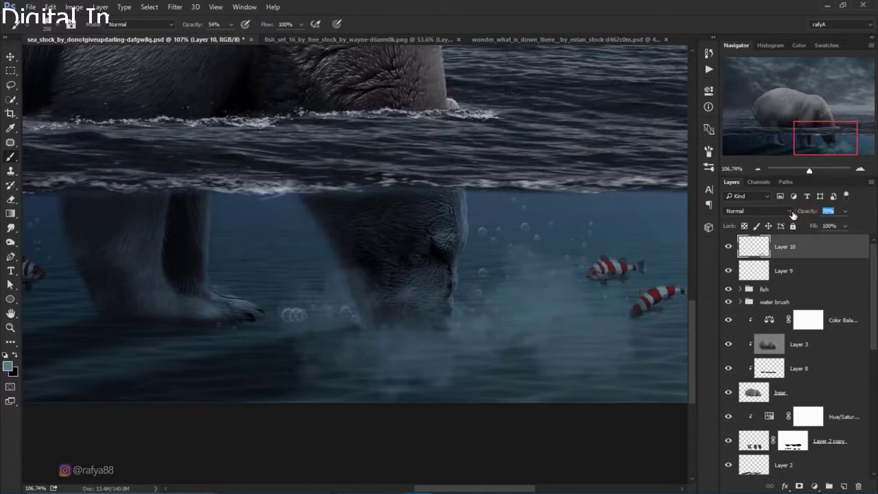
text(68)
key(Return)
scroll(431, 235, down, 5)
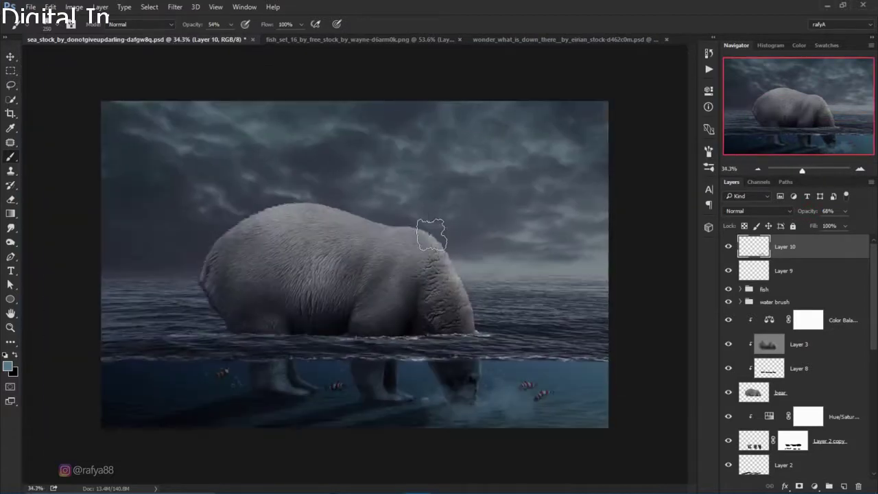
scroll(479, 326, up, 1)
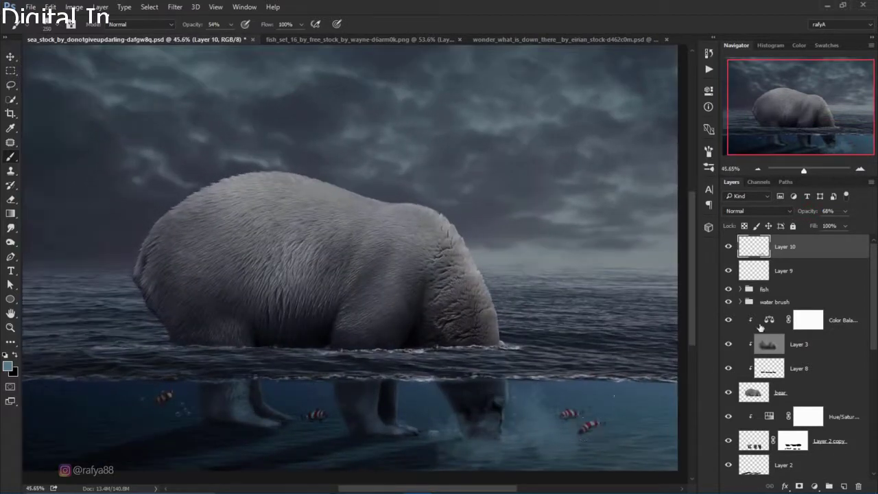
click(811, 213)
text(61)
click(446, 416)
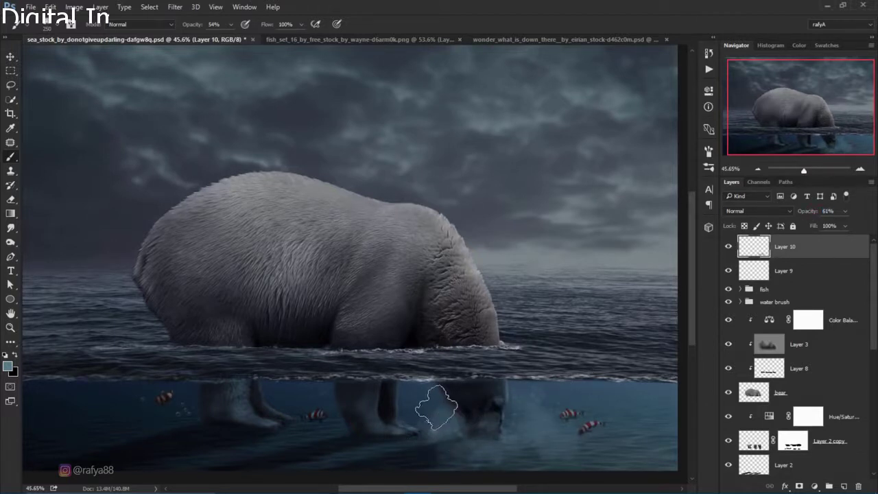
click(421, 402)
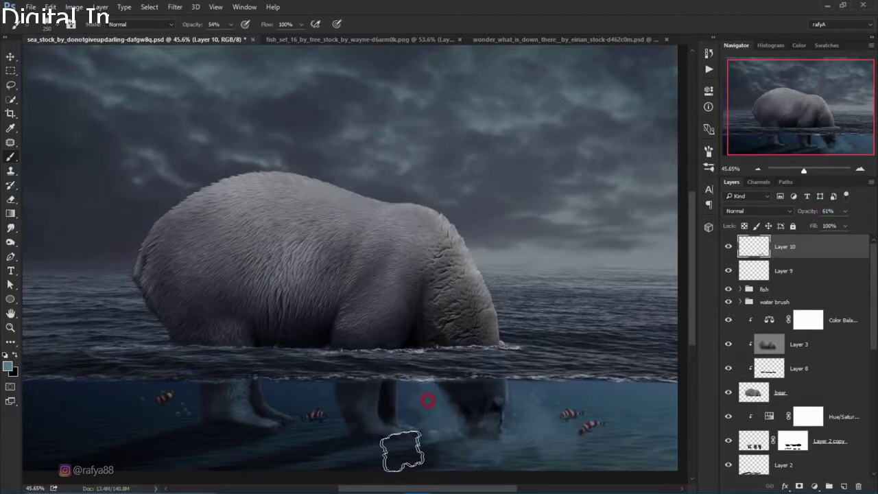
click(420, 418)
scroll(549, 288, down, 2)
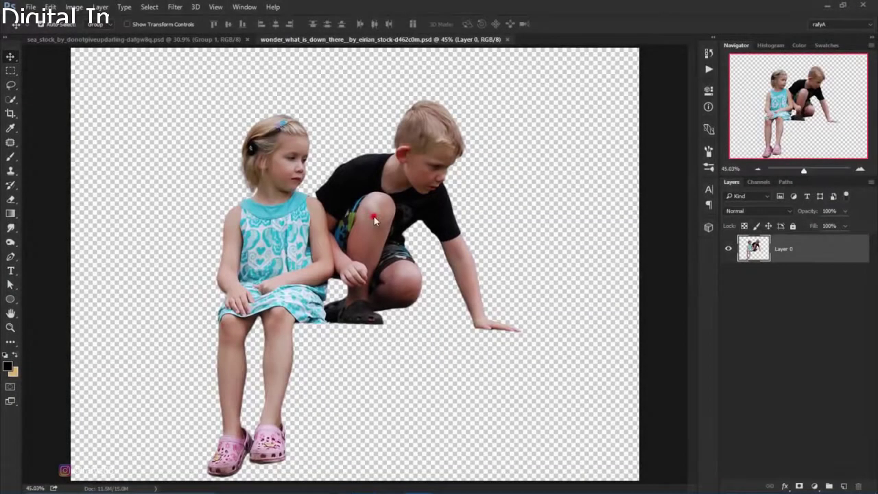
- Drag the children cutout into the bear scene and shrink them onto the bear's back
mouse_move(420, 124)
mouse_down()
mouse_move(231, 35)
mouse_move(375, 185)
mouse_up()
key(ctrl+t)
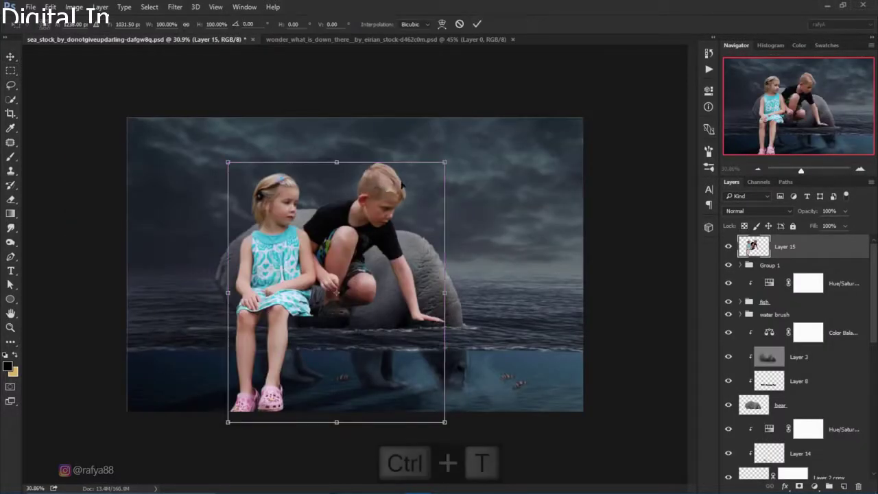
mouse_move(446, 163)
mouse_down()
mouse_move(409, 188)
mouse_move(377, 245)
mouse_up()
drag(356, 281, 404, 223)
scroll(423, 195, up, 3)
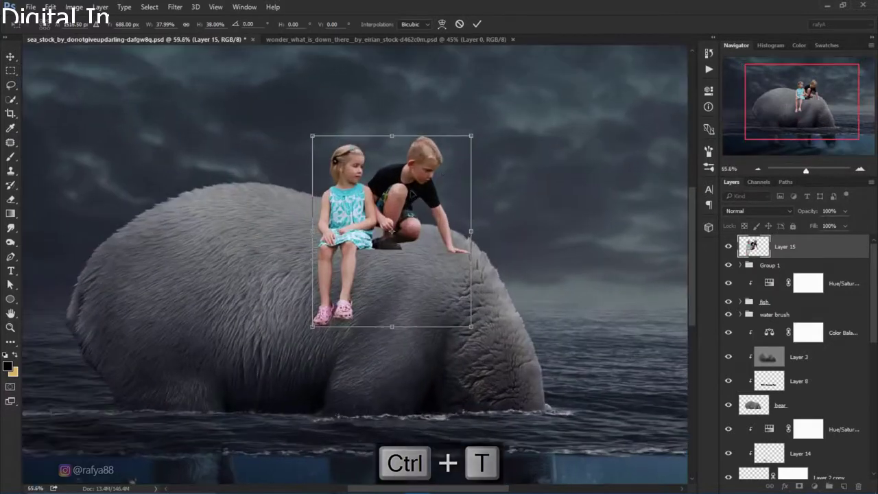
scroll(423, 196, up, 3)
- Fine-tune the children's scale to about 20.7% and their position on the bear's back
drag(480, 126, 422, 173)
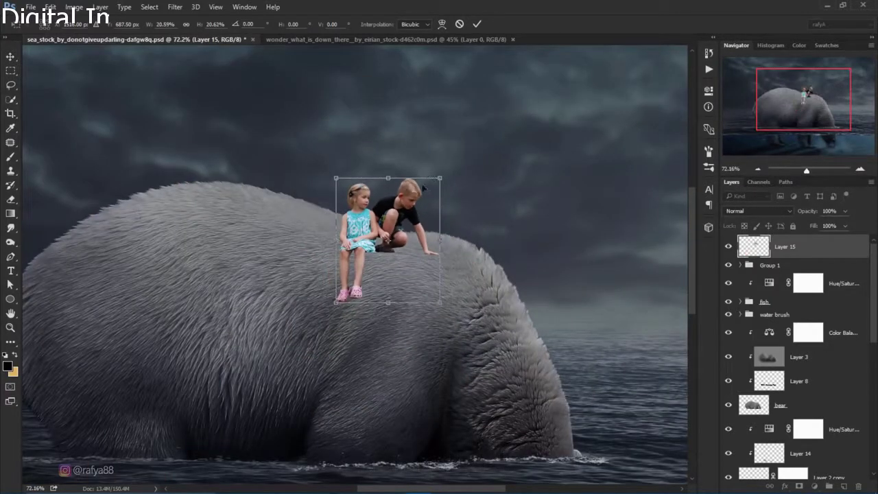
drag(404, 209, 437, 198)
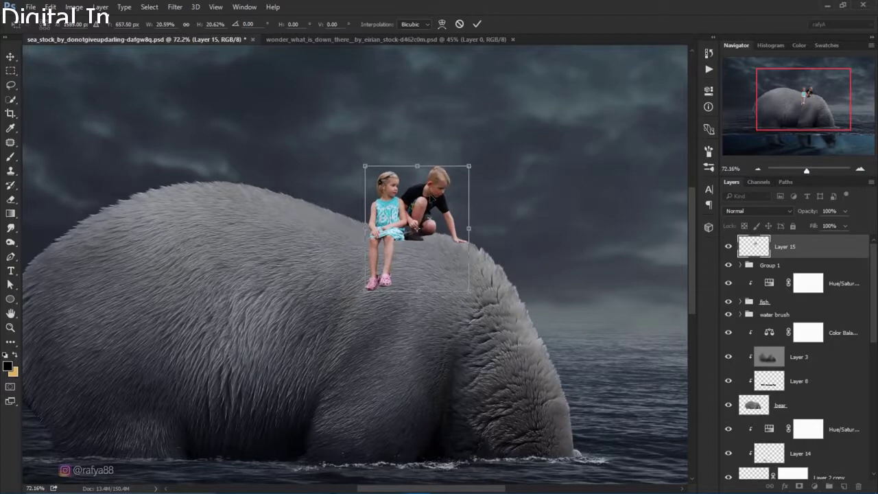
scroll(434, 198, down, 3)
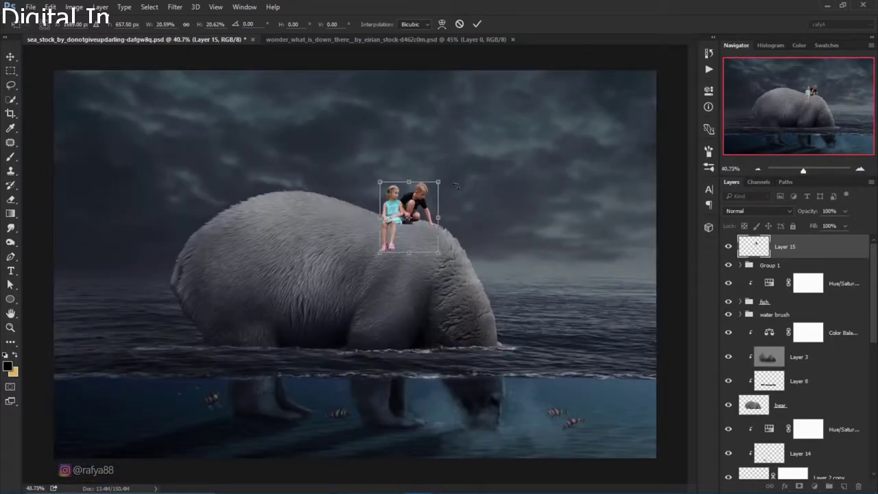
scroll(447, 186, up, 2)
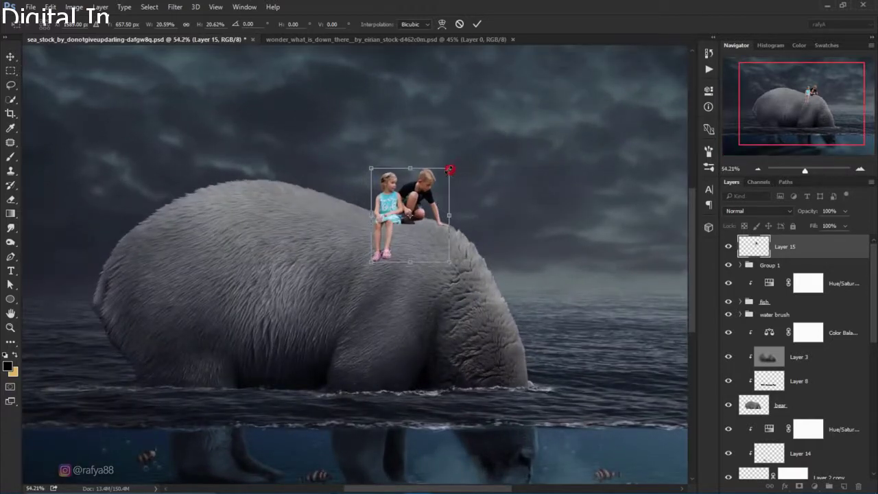
drag(449, 169, 433, 193)
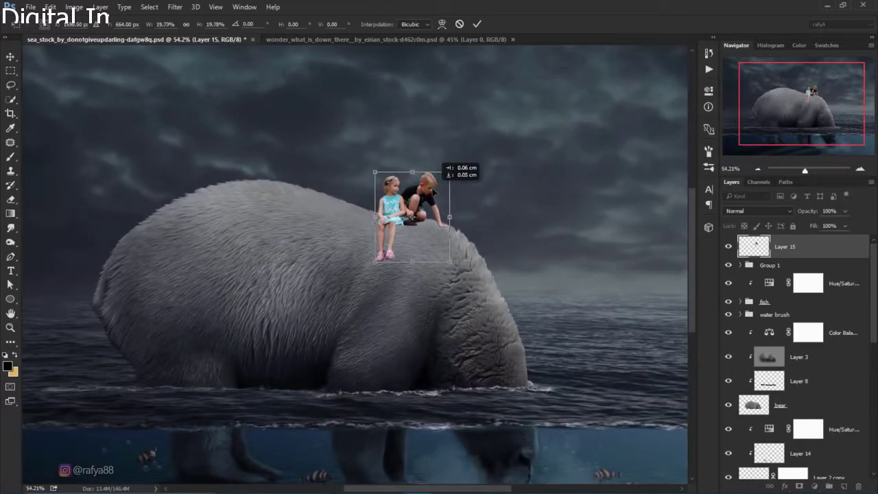
scroll(434, 190, down, 2)
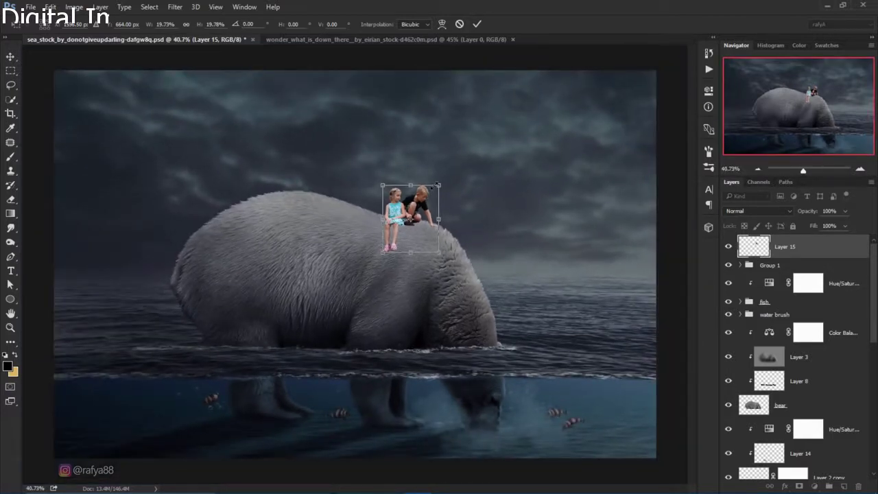
scroll(437, 184, up, 1)
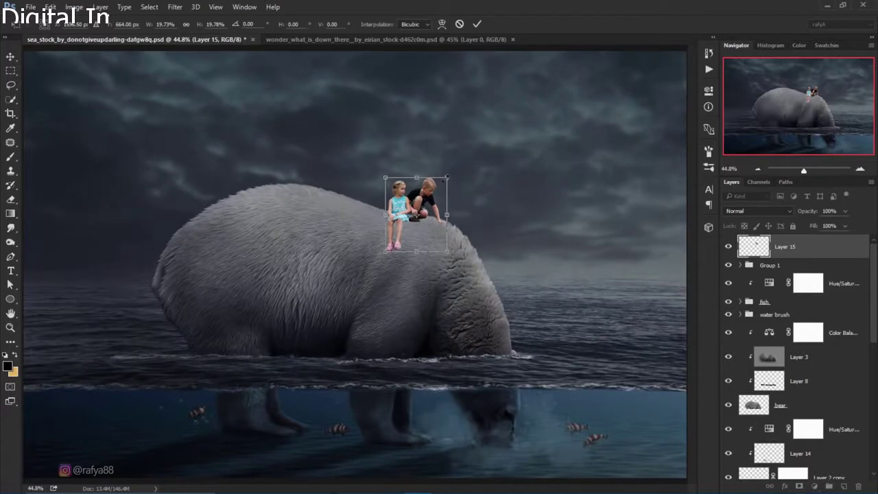
drag(446, 177, 450, 175)
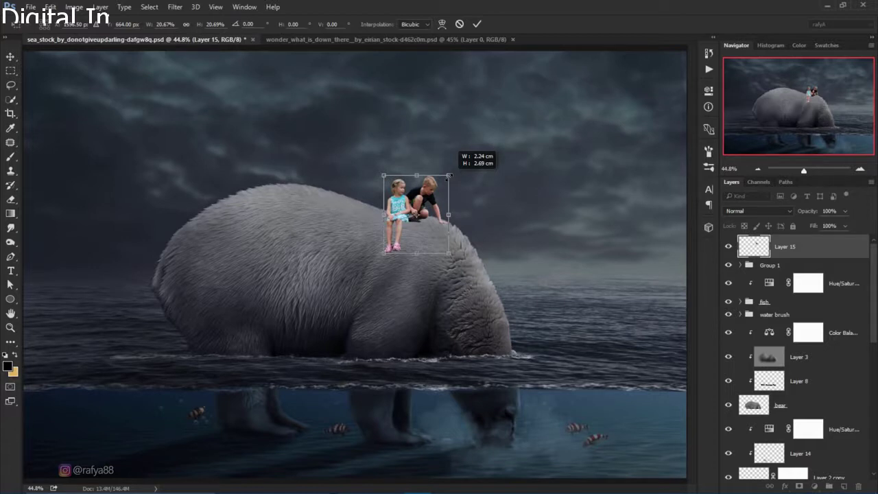
- Commit the children's new size and position on the bear's back
click(478, 26)
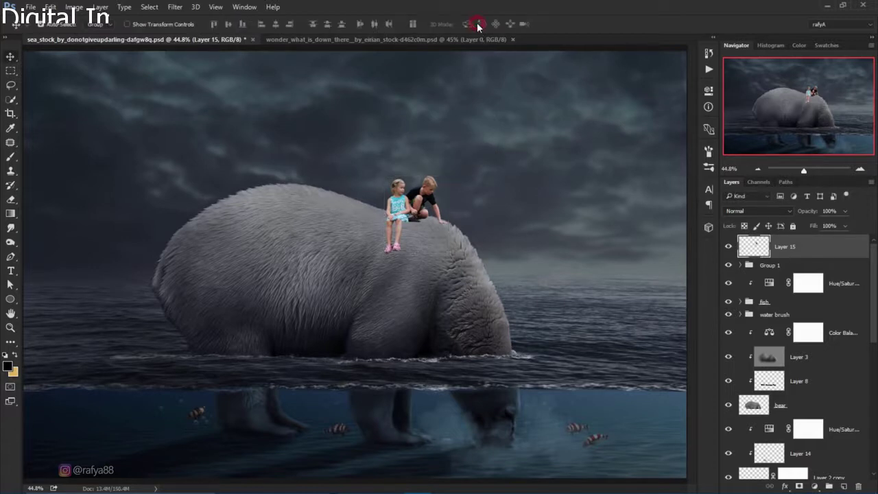
scroll(412, 205, down, 5)
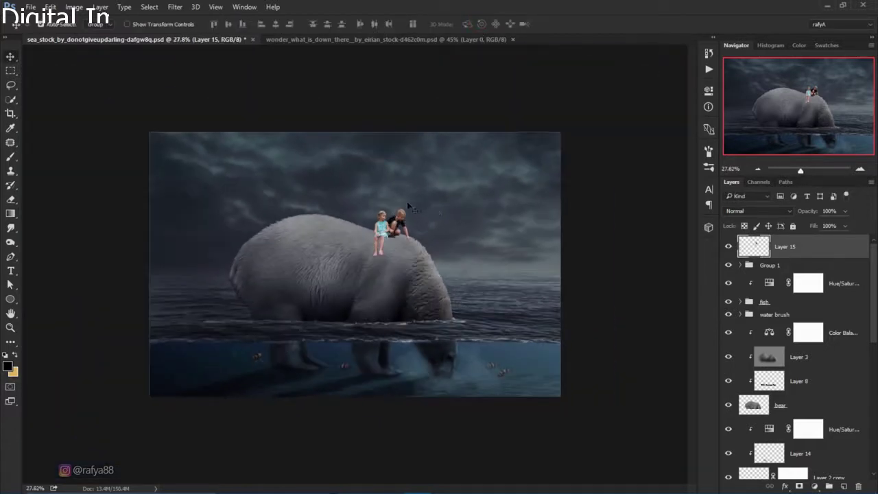
scroll(409, 206, up, 2)
scroll(412, 207, up, 2)
scroll(415, 210, up, 2)
scroll(422, 212, up, 2)
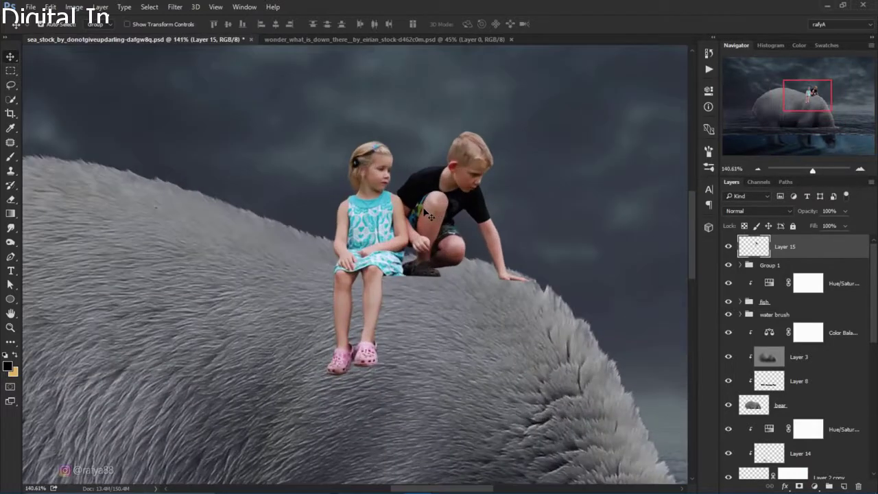
scroll(427, 215, up, 1)
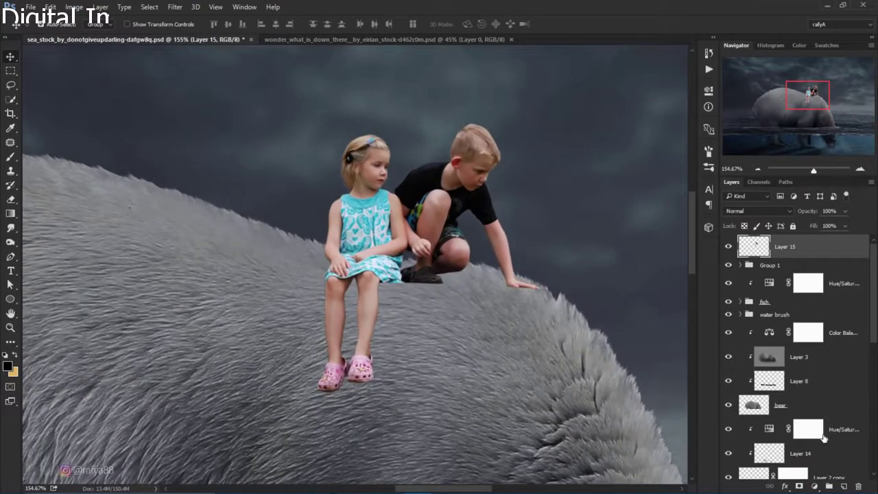
- Add a Hue/Saturation adjustment layer clipped to the children layer only
click(815, 486)
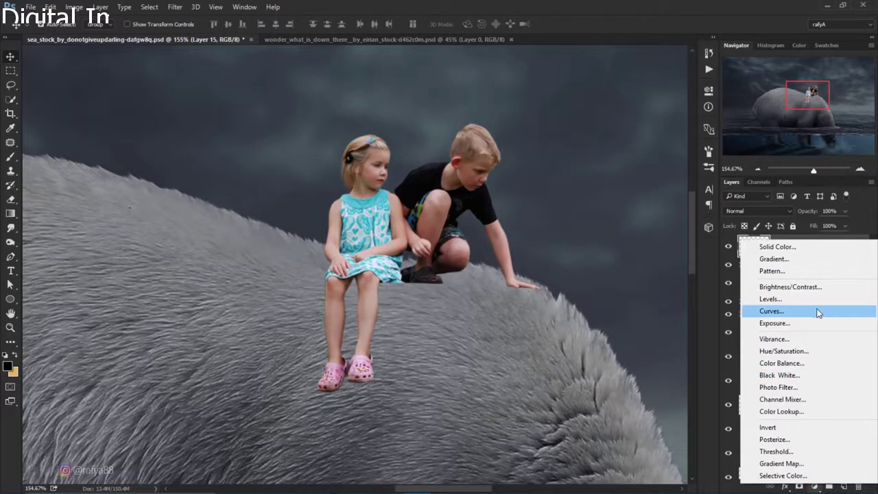
click(818, 351)
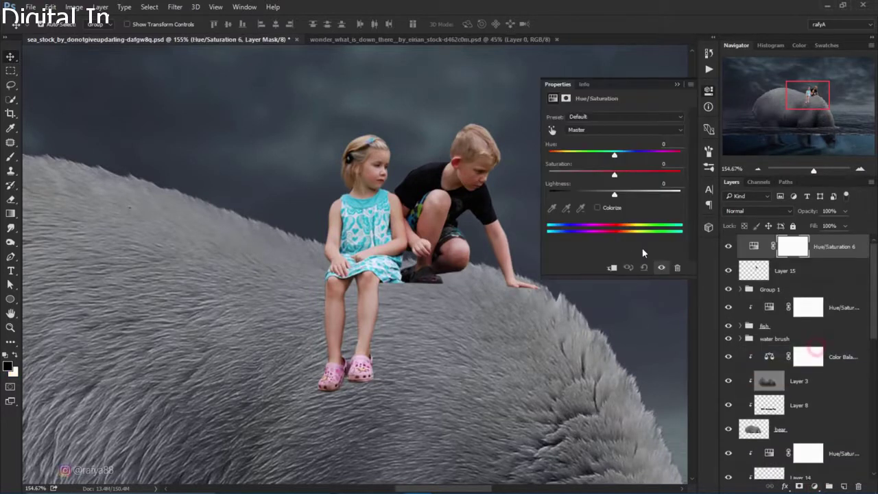
click(612, 267)
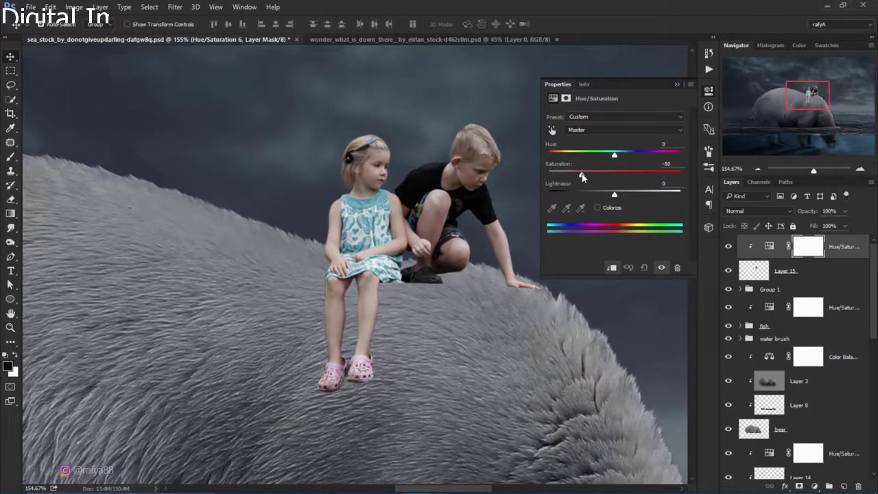
click(676, 84)
- Add a new layer clipped to the children, filled with 50% gray and set to Overlay
click(828, 485)
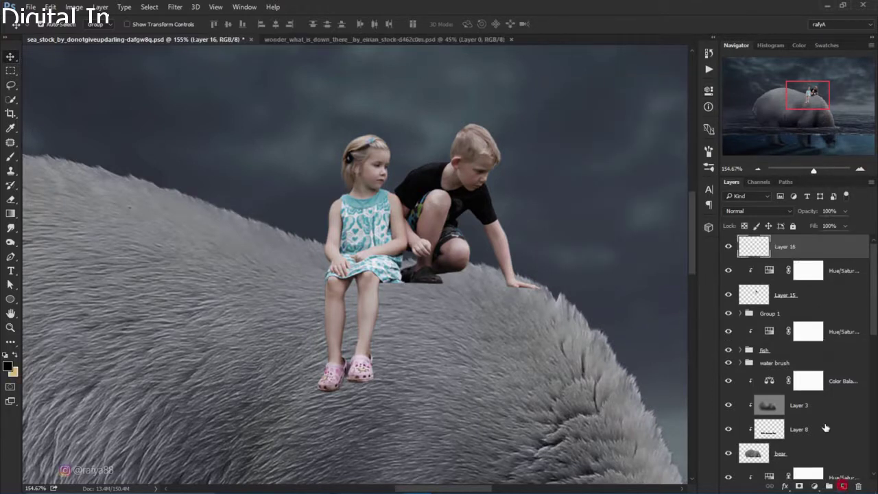
right_click(811, 248)
click(632, 265)
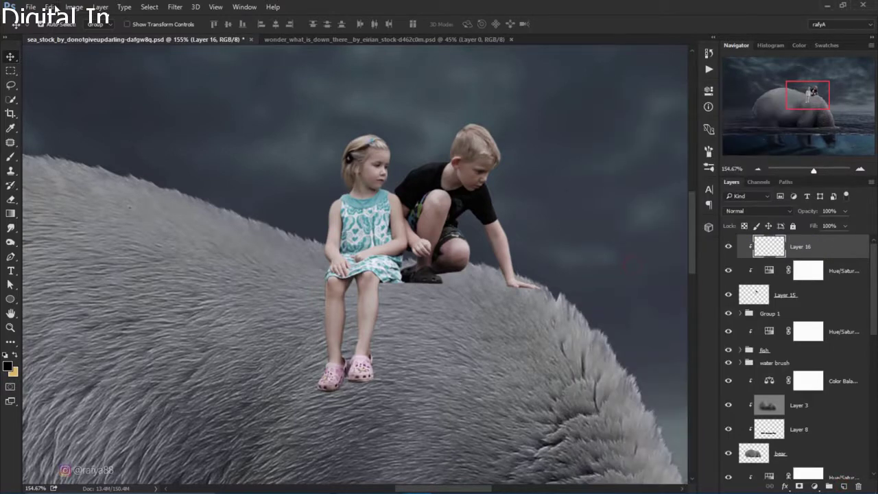
click(50, 7)
click(79, 164)
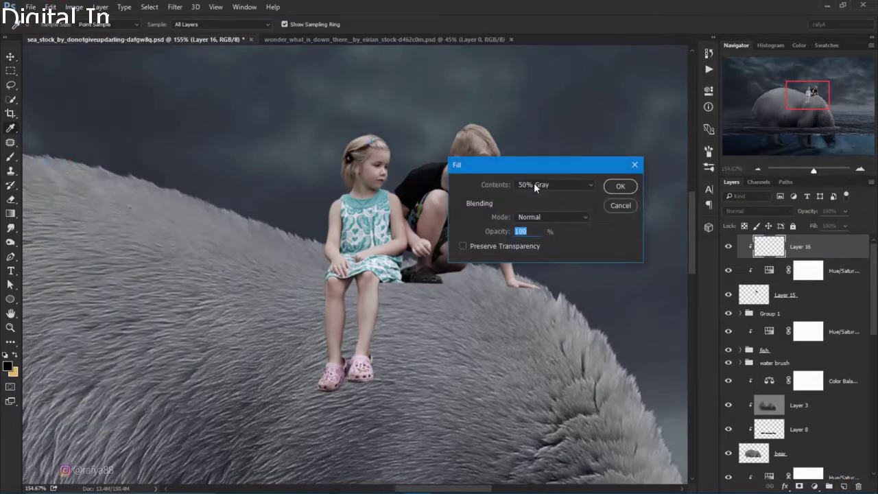
click(620, 186)
key(v)
click(758, 210)
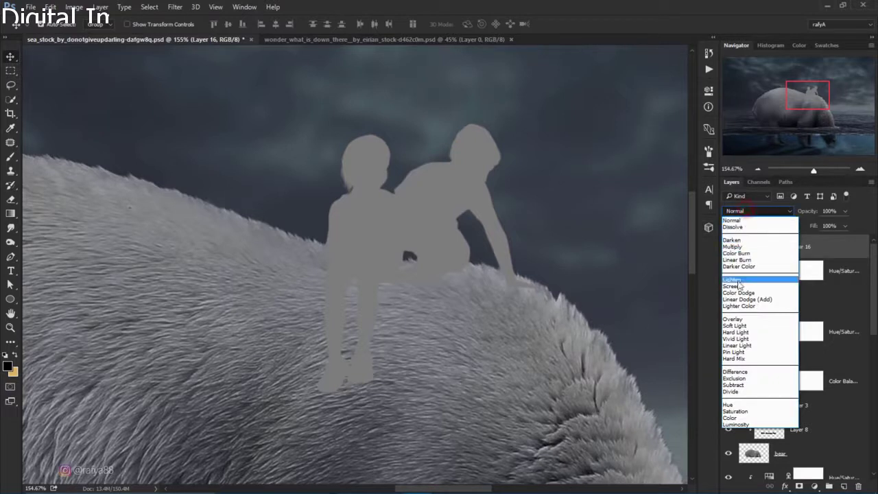
click(738, 319)
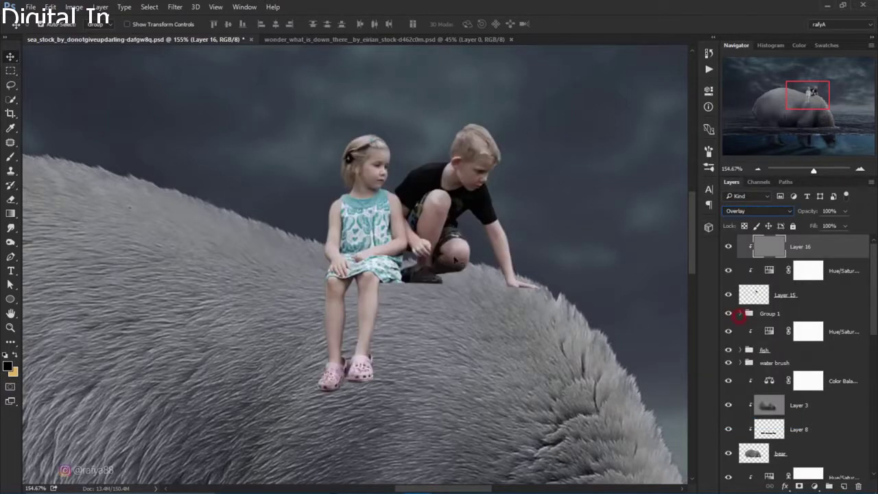
- Dodge the girl's thighs, arm and dress with an 89 px brush
click(10, 241)
right_click(362, 271)
drag(445, 284, 451, 290)
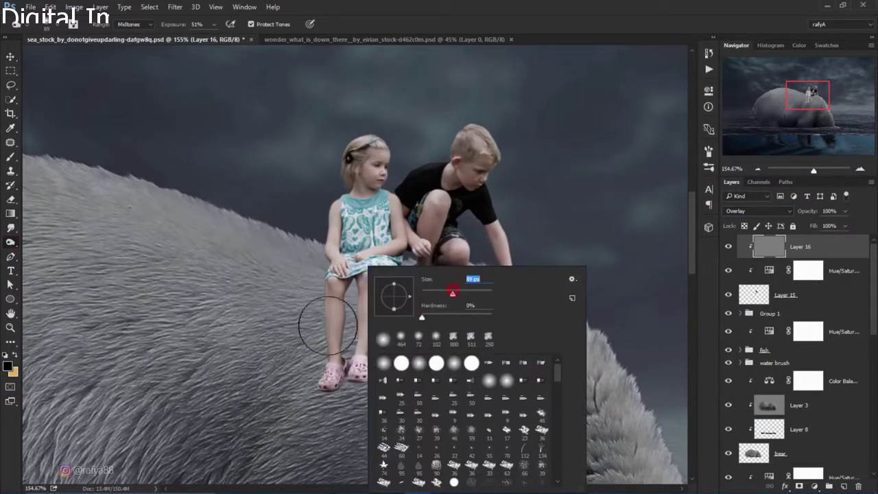
key(Return)
mouse_move(308, 314)
mouse_down()
mouse_move(305, 285)
mouse_move(297, 363)
mouse_move(298, 297)
mouse_move(329, 377)
mouse_move(350, 302)
mouse_move(373, 359)
mouse_move(362, 308)
mouse_move(420, 226)
mouse_move(412, 254)
mouse_move(447, 235)
mouse_move(490, 288)
mouse_move(449, 164)
mouse_move(412, 197)
mouse_move(343, 153)
mouse_move(356, 141)
mouse_up()
mouse_move(323, 204)
mouse_down()
mouse_move(323, 288)
mouse_move(363, 227)
mouse_move(368, 268)
mouse_move(347, 309)
mouse_move(388, 243)
mouse_move(425, 288)
mouse_move(358, 390)
mouse_move(490, 290)
mouse_move(504, 245)
mouse_move(476, 350)
mouse_move(409, 305)
mouse_move(333, 392)
mouse_move(327, 252)
mouse_move(361, 168)
mouse_move(294, 265)
mouse_up()
- Burn the girl's shin and the boy's knee, arms and eyes on the gray layer
double_click(772, 271)
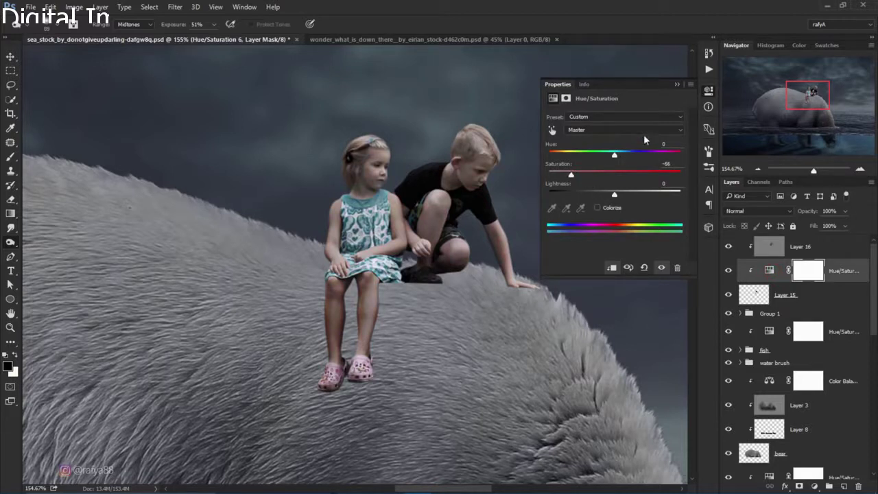
click(676, 85)
click(795, 248)
scroll(329, 250, up, 1)
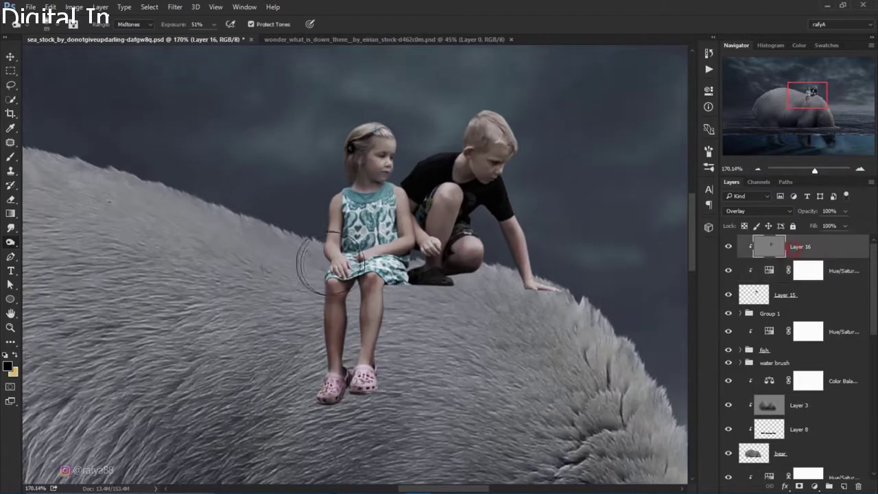
right_click(11, 243)
click(48, 254)
scroll(378, 311, up, 2)
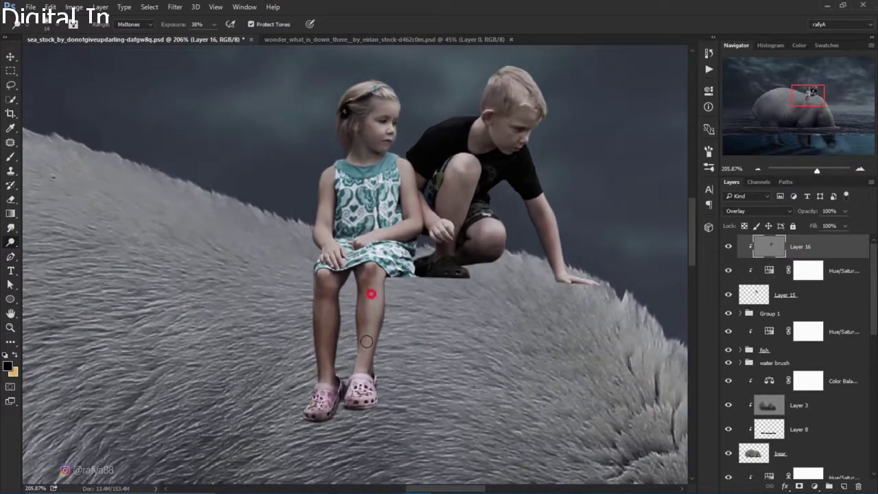
click(373, 310)
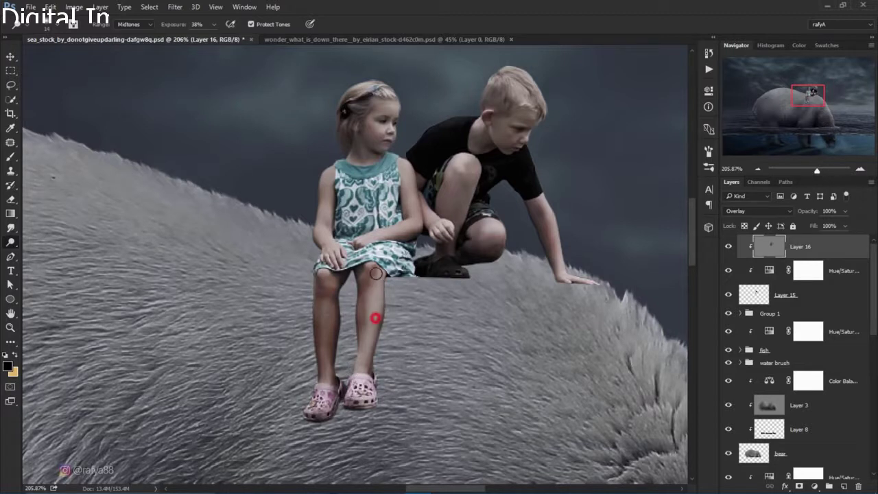
click(491, 230)
click(545, 210)
click(405, 177)
click(421, 186)
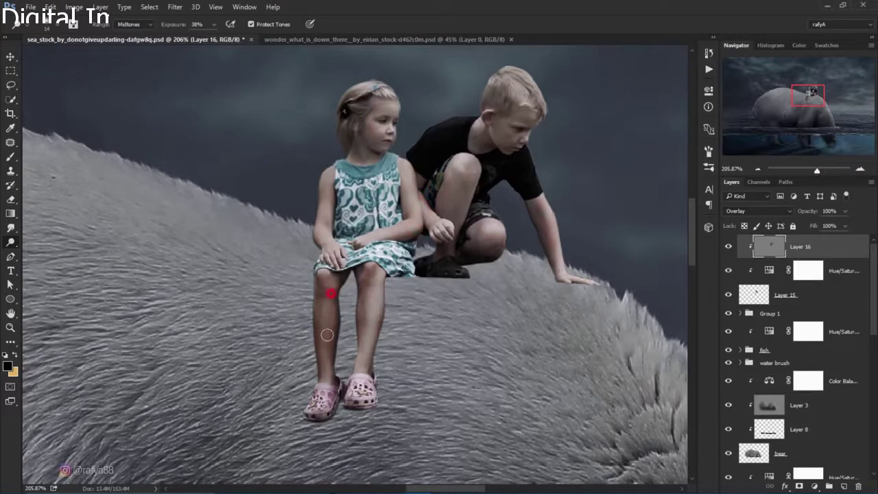
scroll(538, 119, up, 1)
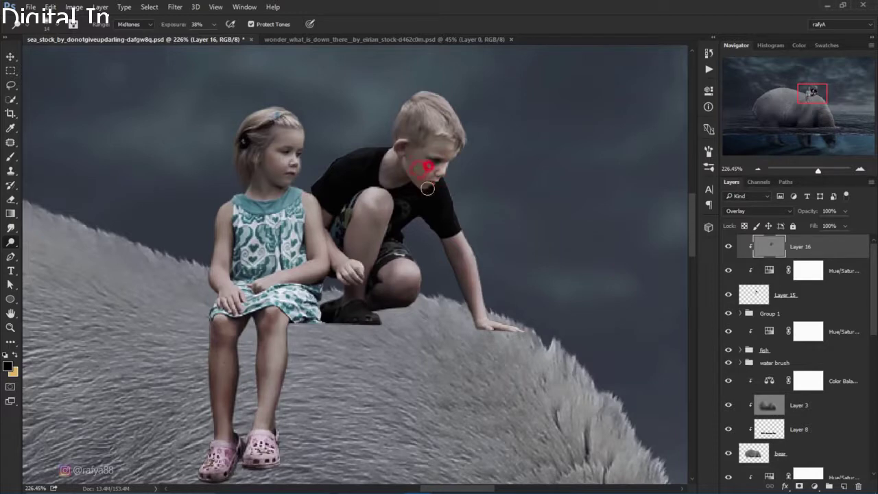
drag(440, 161, 418, 156)
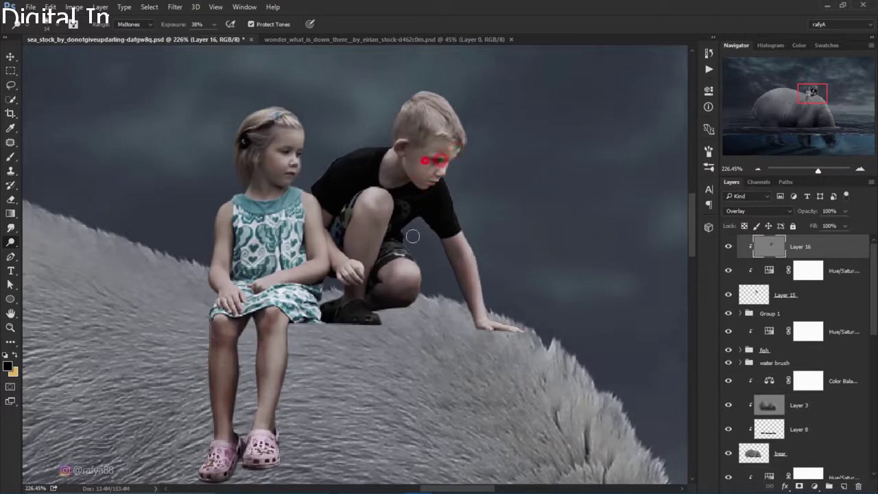
- Lower the opacity of the gray dodge-and-burn layer to soften it
scroll(465, 108, down, 5)
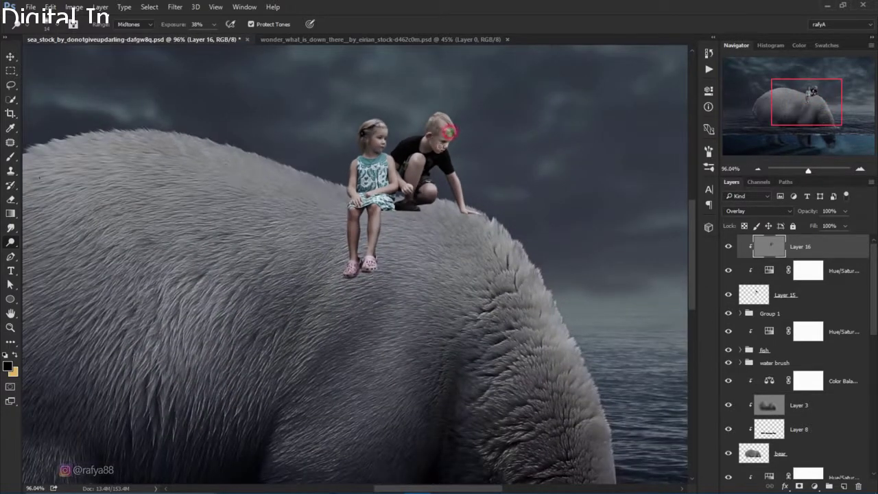
scroll(473, 148, down, 3)
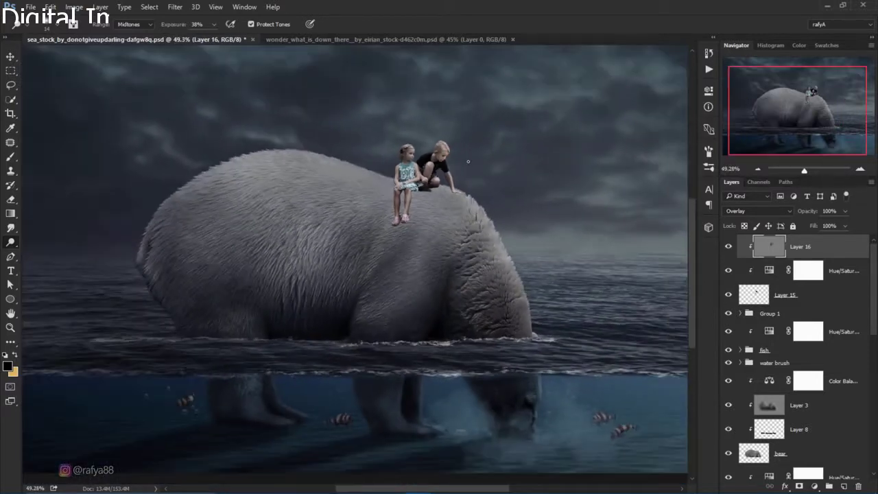
scroll(470, 160, down, 1)
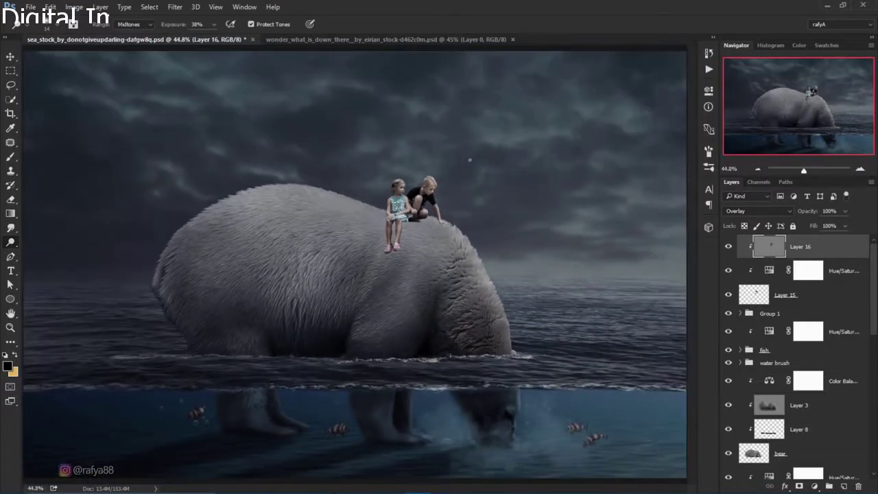
scroll(402, 262, up, 2)
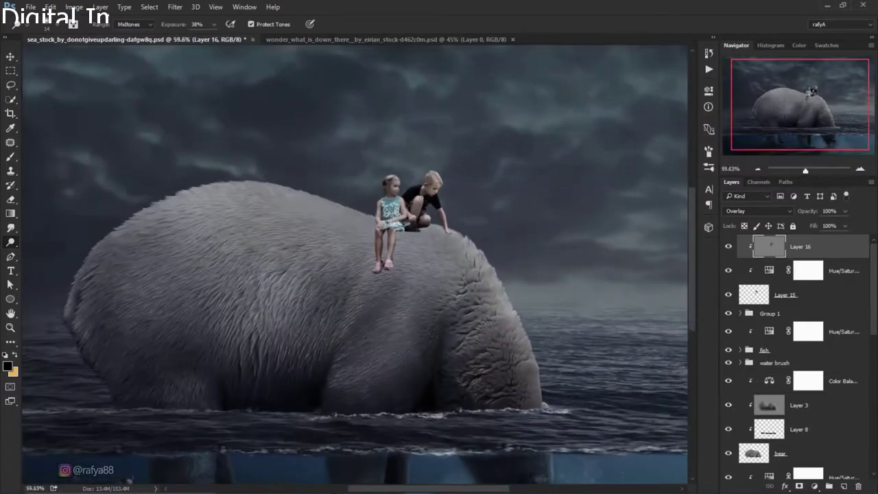
scroll(402, 262, up, 3)
scroll(401, 262, up, 3)
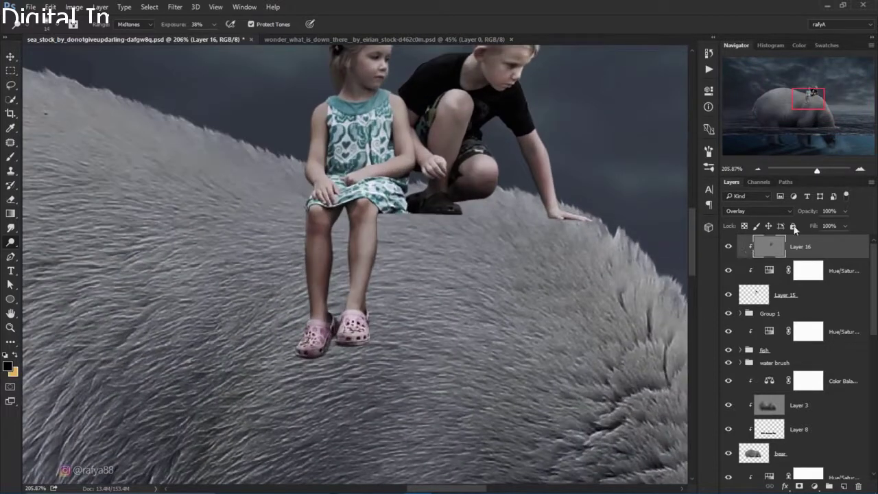
drag(811, 215, 808, 214)
- Add a new shadow layer above Group 1 and set up a soft brush
click(807, 313)
click(844, 486)
click(11, 159)
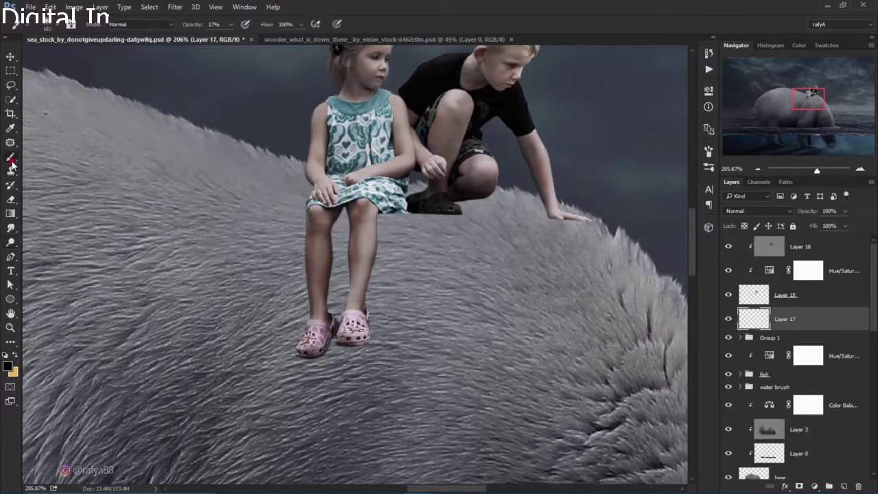
scroll(460, 230, up, 2)
right_click(514, 194)
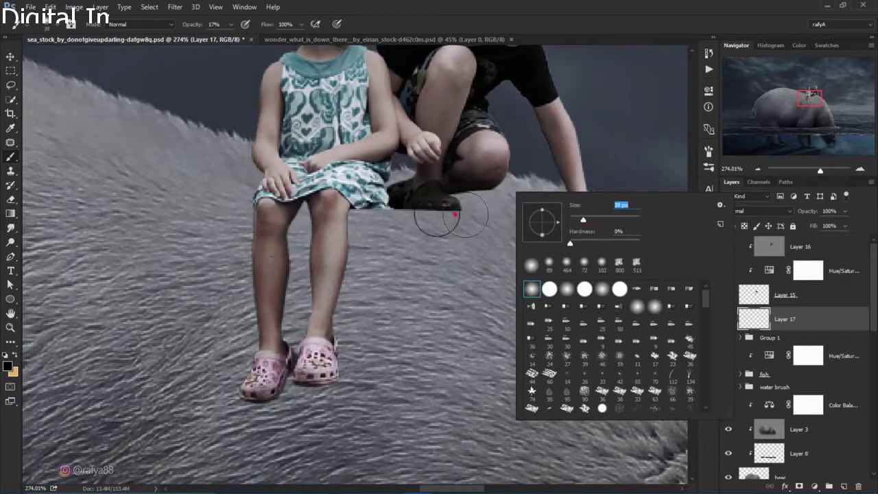
click(433, 209)
- Paint faint black shadows under and between the girl's legs and around her shoes
mouse_move(405, 201)
mouse_down()
mouse_move(432, 201)
mouse_move(363, 216)
mouse_up()
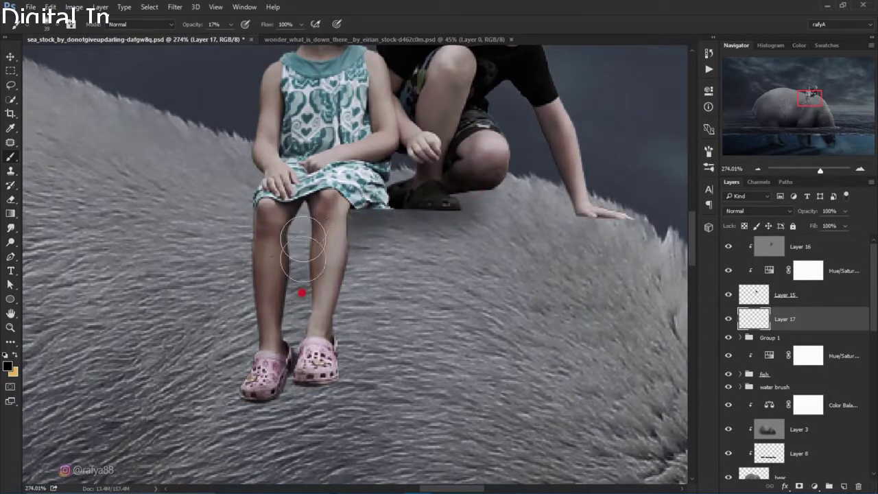
drag(302, 206, 300, 289)
mouse_move(300, 210)
mouse_down()
mouse_move(307, 345)
mouse_move(320, 314)
mouse_up()
mouse_move(238, 241)
mouse_down()
mouse_move(276, 180)
mouse_move(240, 236)
mouse_move(254, 373)
mouse_move(291, 407)
mouse_up()
click(196, 327)
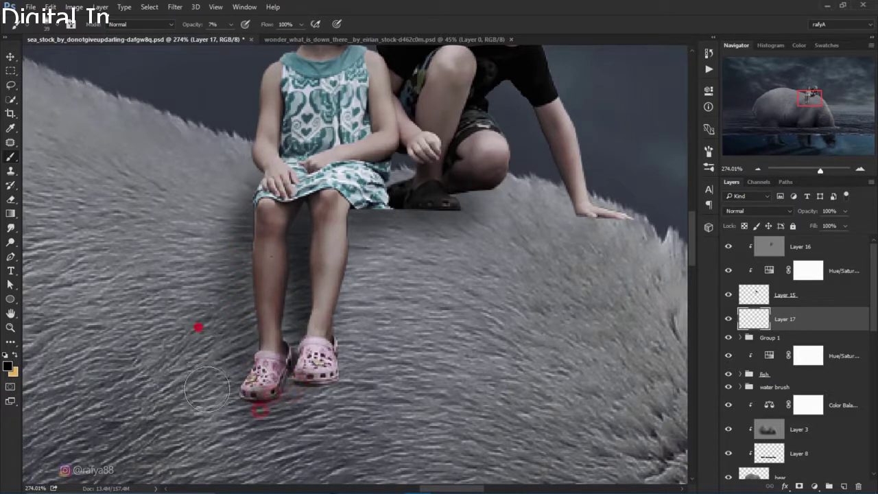
drag(254, 187, 215, 361)
mouse_move(196, 257)
mouse_down()
mouse_move(258, 376)
mouse_move(323, 349)
mouse_move(336, 331)
mouse_move(313, 304)
mouse_up()
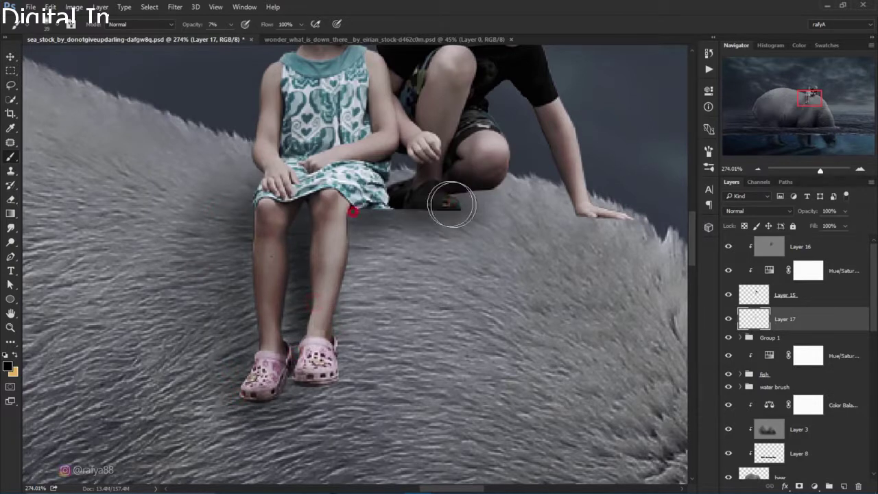
- Paint faint shadows under the boy's shoe and hand and near the dress hem
drag(448, 204, 401, 180)
drag(569, 214, 588, 211)
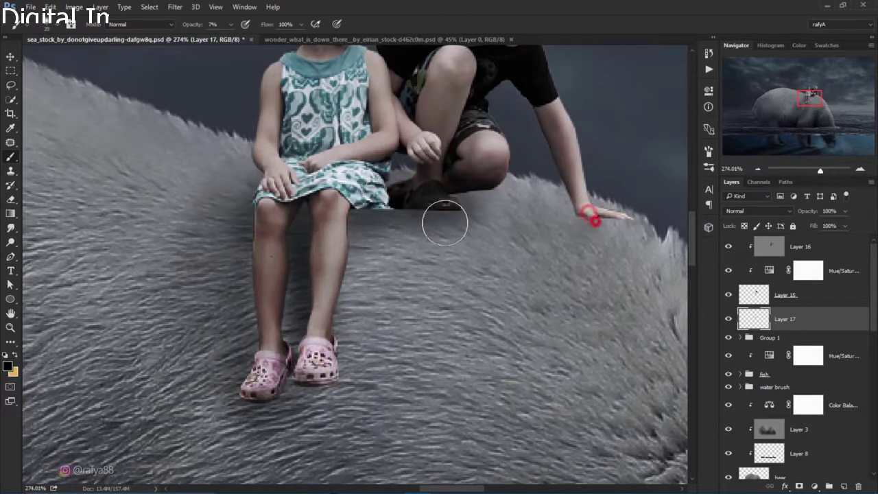
click(381, 206)
scroll(362, 240, down, 5)
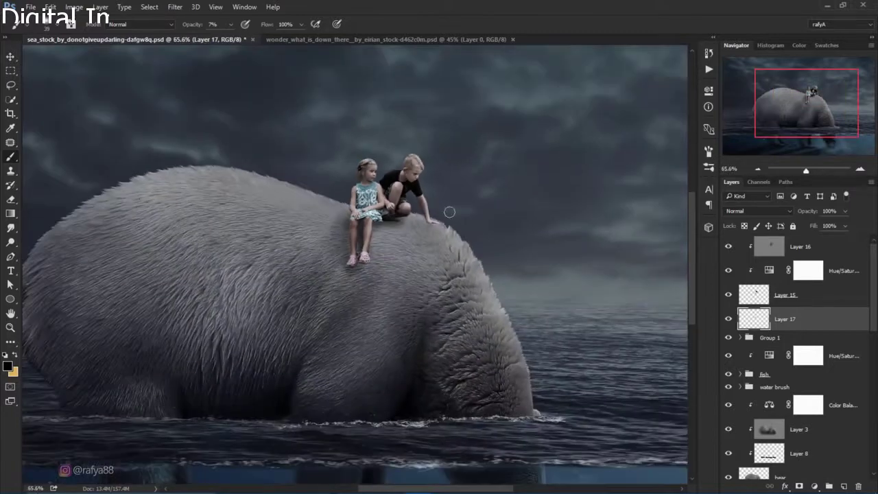
scroll(407, 203, up, 5)
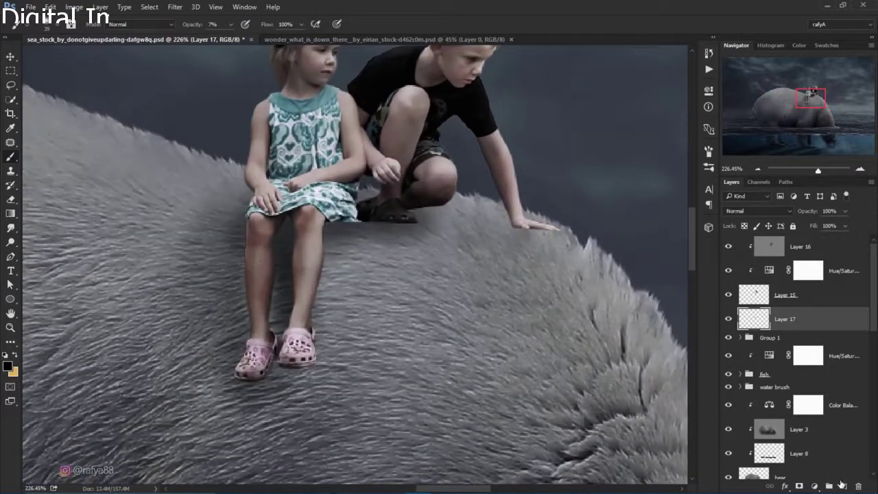
- Add another new layer and set the brush to 44% opacity with a smaller size
click(843, 485)
right_click(342, 251)
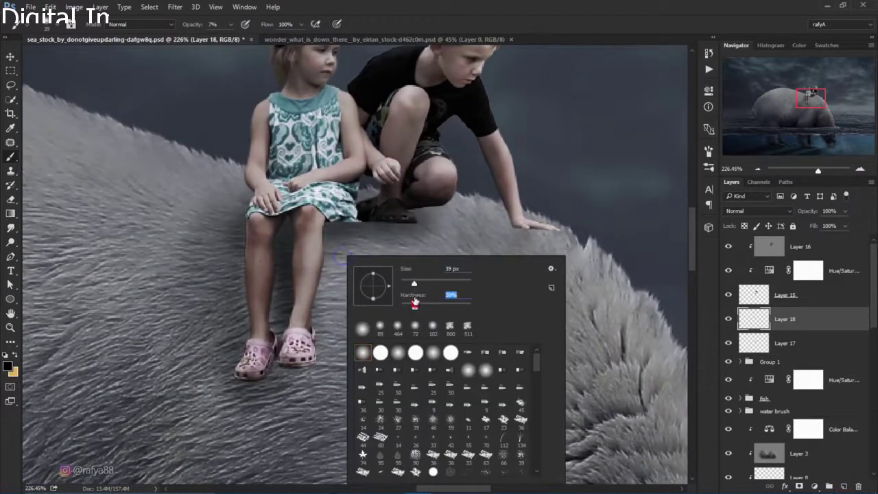
click(194, 25)
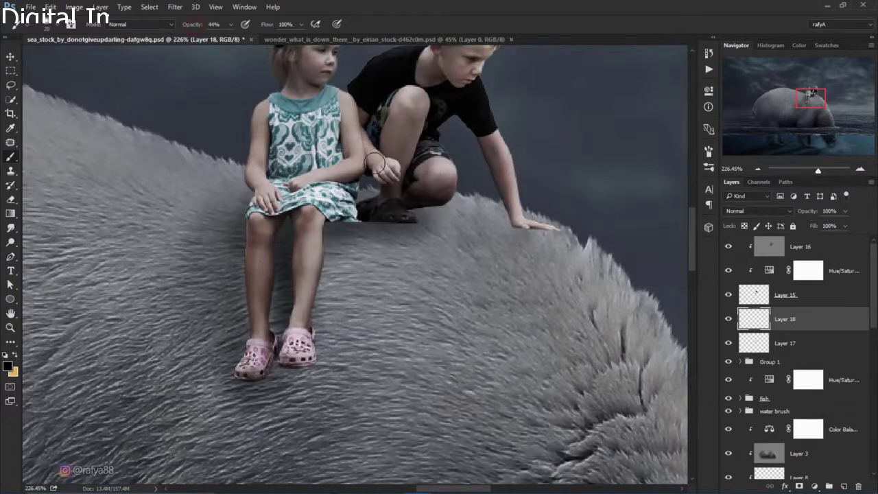
scroll(375, 162, up, 3)
key(bracketleft)
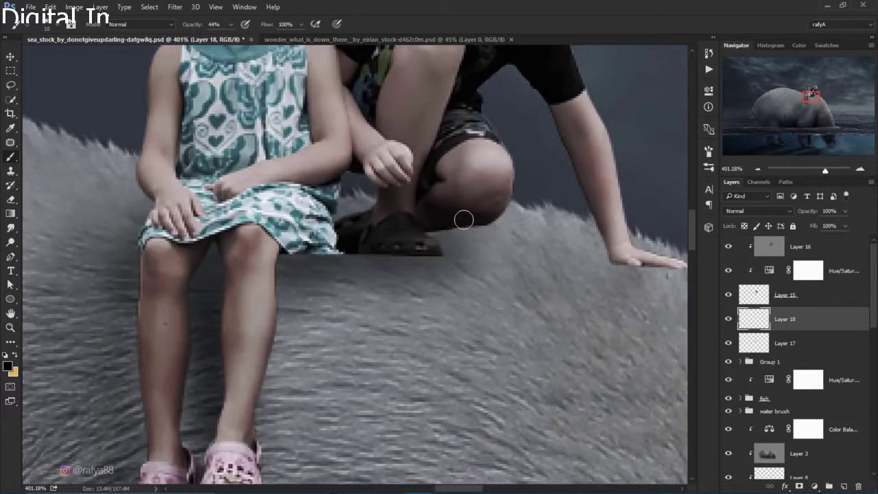
- Paint dark shadows under the boy's knee and along his shoe
drag(450, 224, 475, 221)
drag(410, 230, 482, 222)
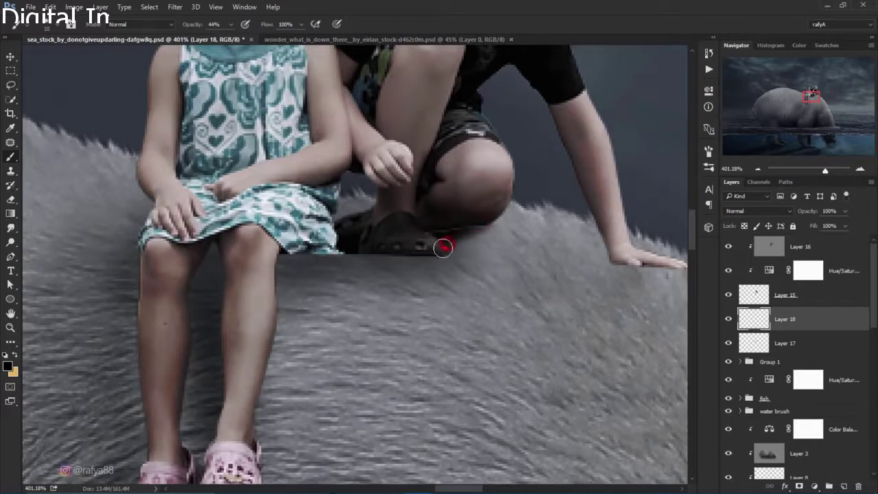
drag(445, 246, 392, 249)
drag(446, 247, 364, 252)
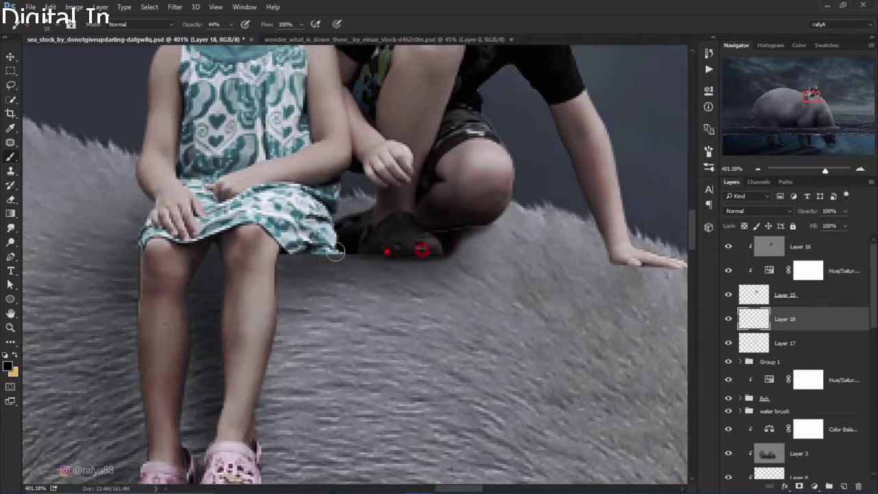
drag(417, 252, 276, 244)
- Darken the gap between the girl's legs and the fur around her shoes
mouse_move(216, 248)
mouse_down()
mouse_move(231, 280)
mouse_move(227, 404)
mouse_up()
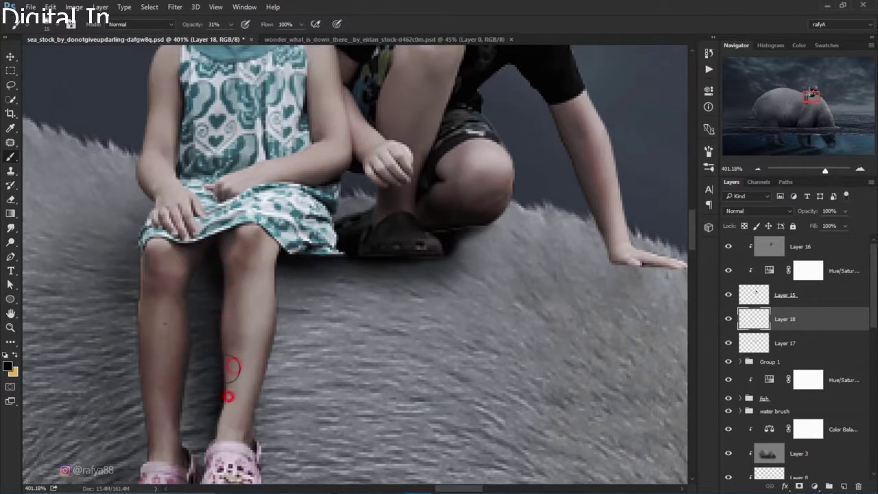
scroll(236, 291, down, 3)
scroll(234, 364, up, 1)
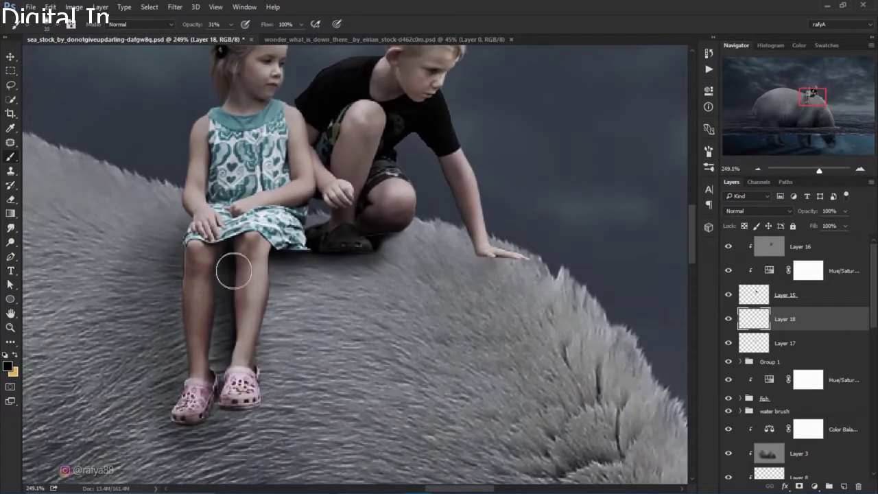
drag(233, 271, 233, 312)
mouse_move(243, 373)
mouse_down()
mouse_move(231, 399)
mouse_move(171, 406)
mouse_up()
click(184, 406)
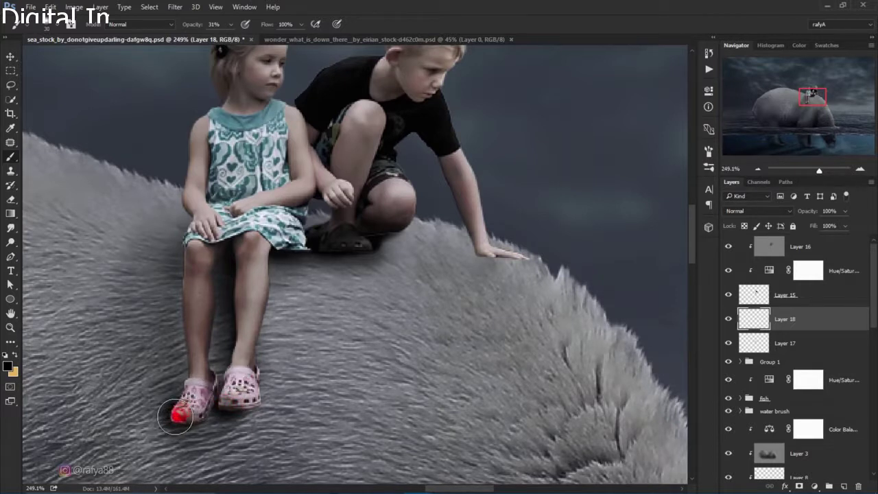
click(189, 368)
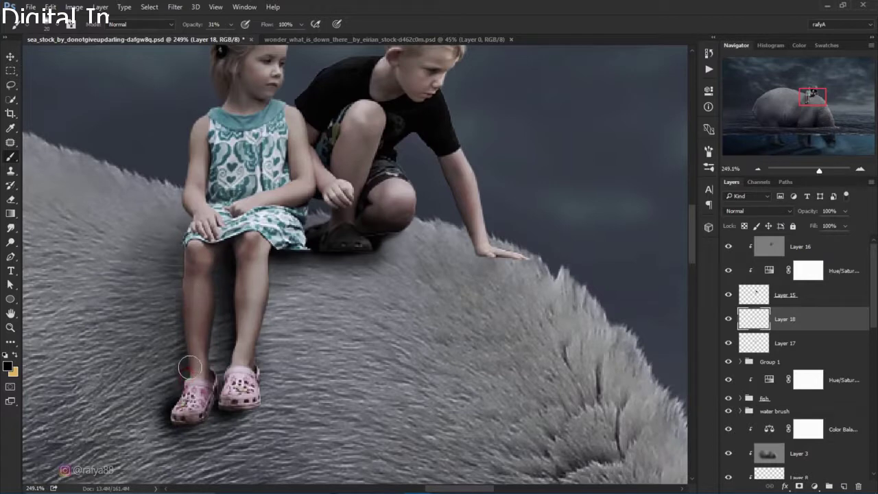
scroll(235, 274, down, 1)
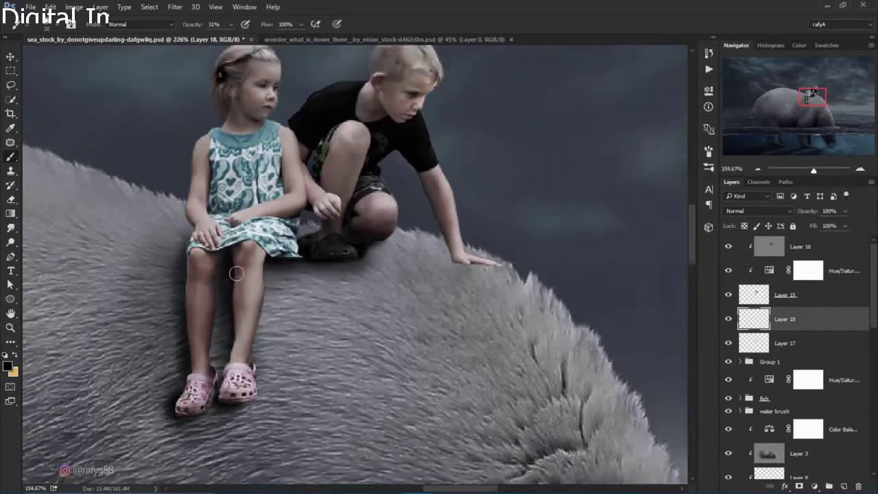
scroll(235, 273, down, 1)
scroll(236, 275, up, 1)
scroll(235, 278, up, 1)
- Undo the last stroke, repaint a shadow down the girl's leg edge, and select the children layer
key(ctrl+z)
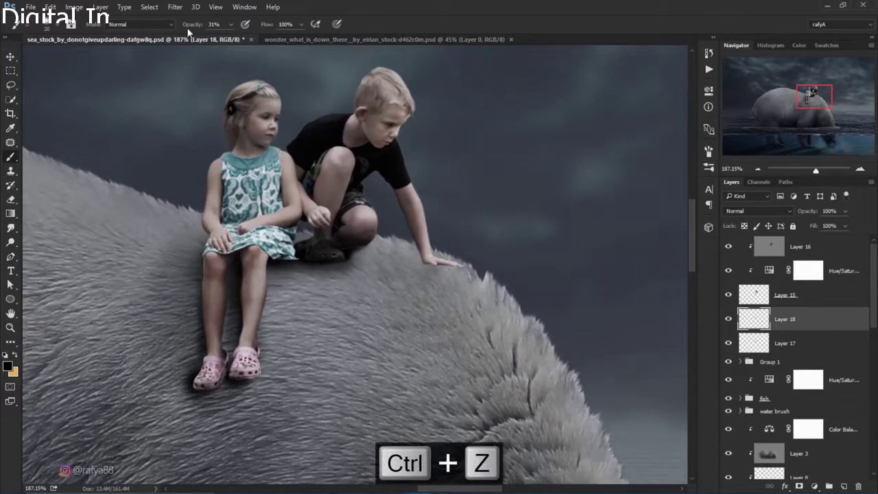
drag(204, 289, 209, 358)
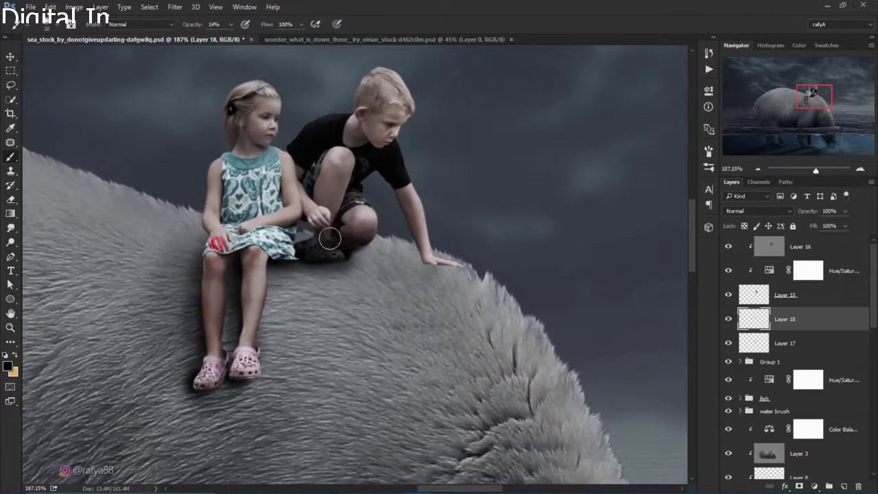
scroll(346, 242, down, 3)
scroll(346, 242, down, 1)
scroll(296, 289, up, 2)
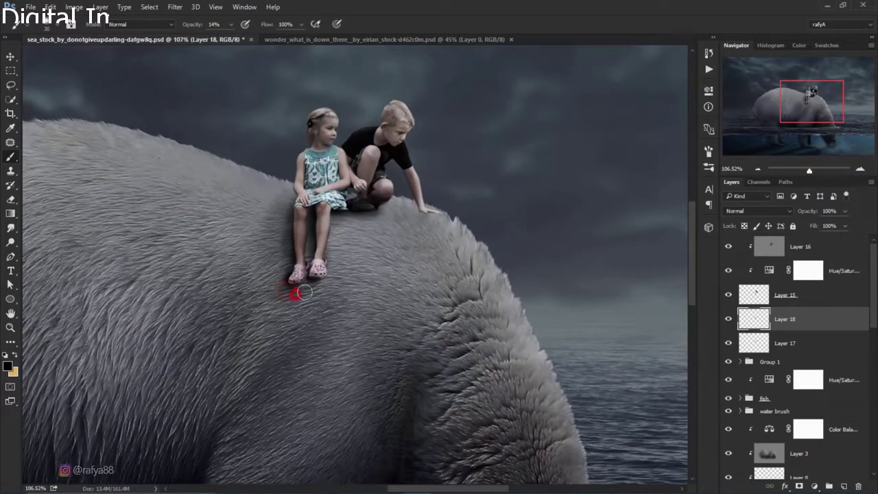
scroll(337, 218, down, 1)
scroll(401, 214, up, 2)
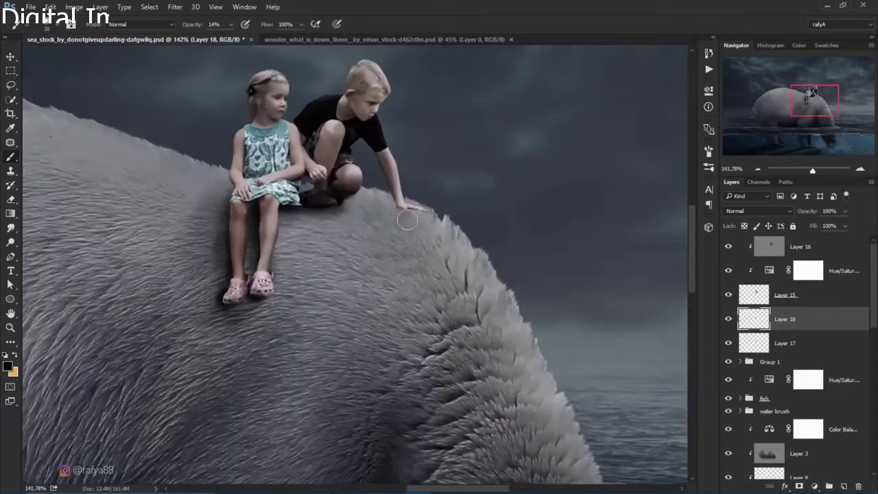
scroll(408, 211, up, 1)
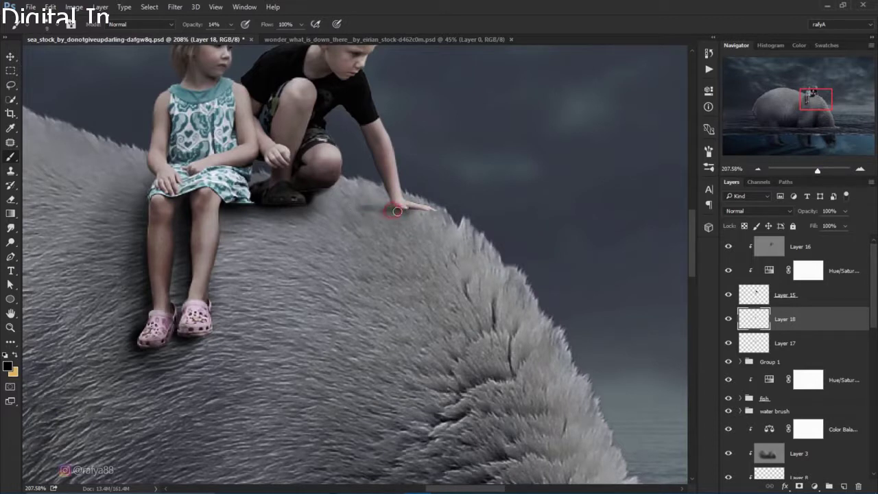
click(799, 299)
text(children)
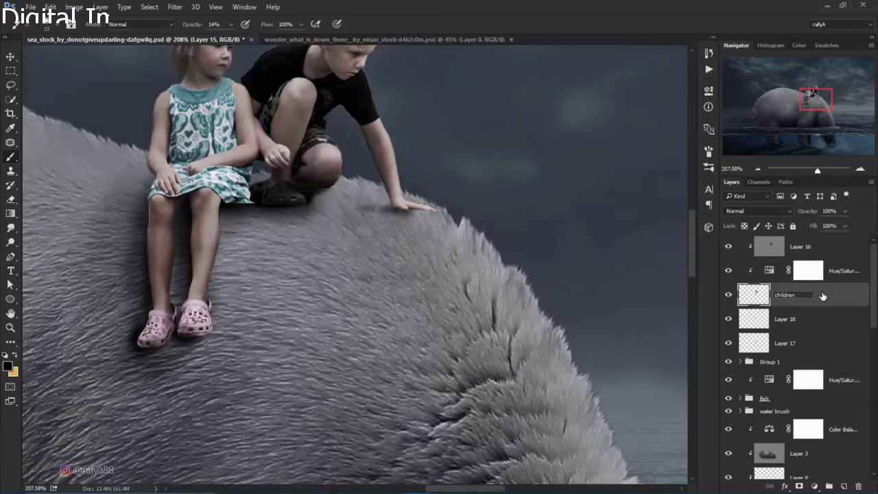
- Name the layer 'children', add a layer mask, and set brush hardness to 0%
click(823, 295)
click(798, 485)
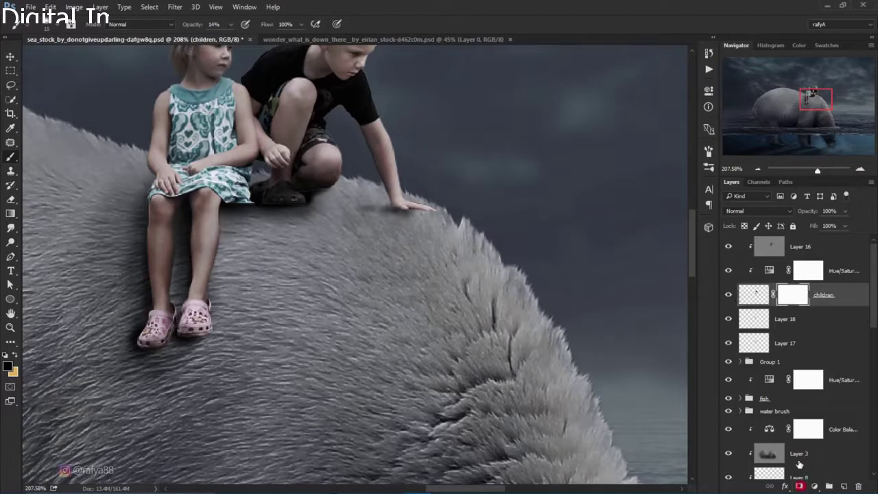
click(796, 297)
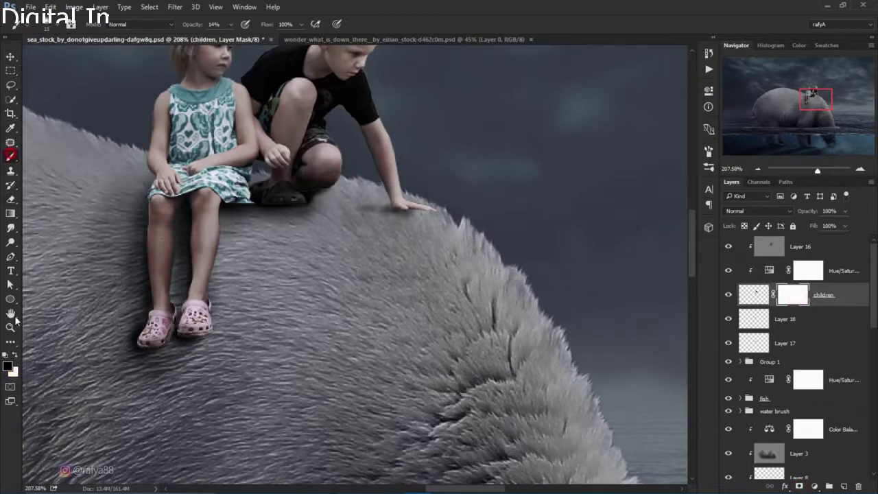
scroll(415, 218, up, 1)
scroll(415, 218, up, 1)
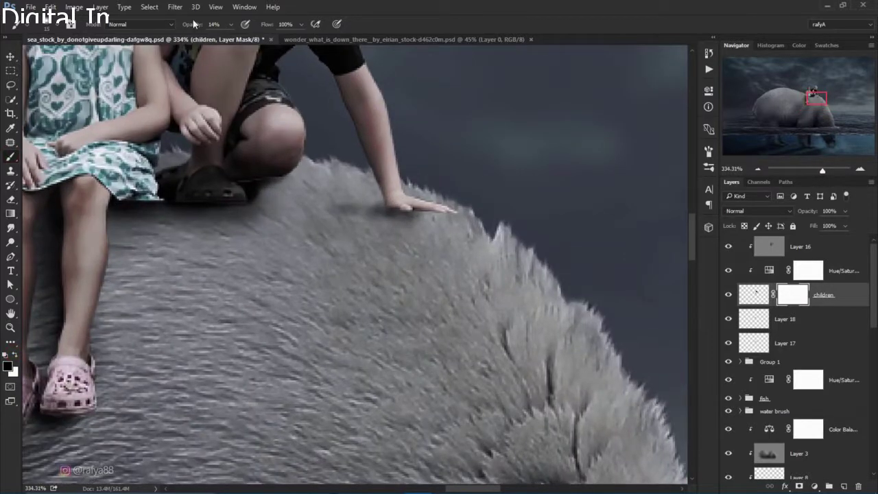
right_click(450, 214)
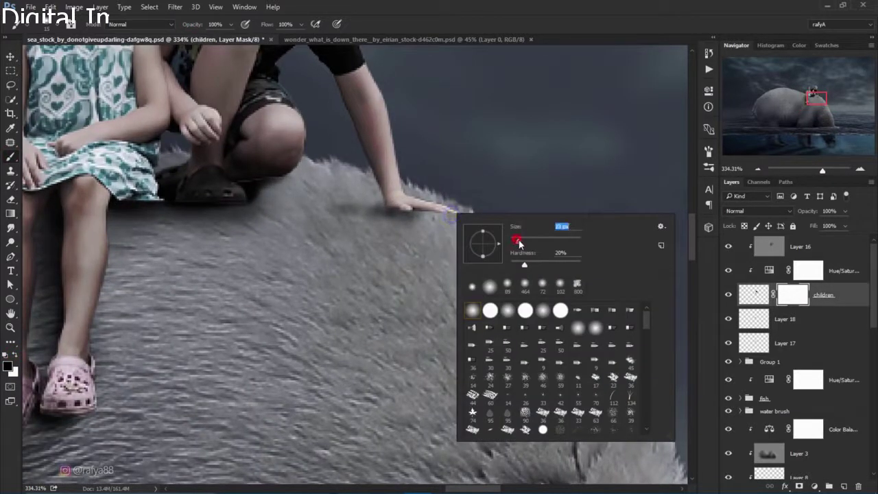
drag(524, 263, 478, 259)
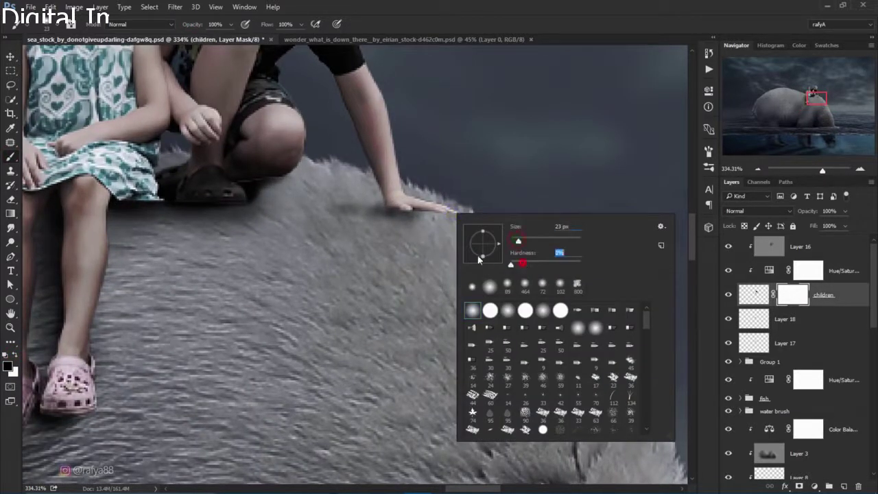
click(427, 217)
- Mask the boy's hand, the shoes and the dress edges softly into the fur
click(448, 217)
click(416, 216)
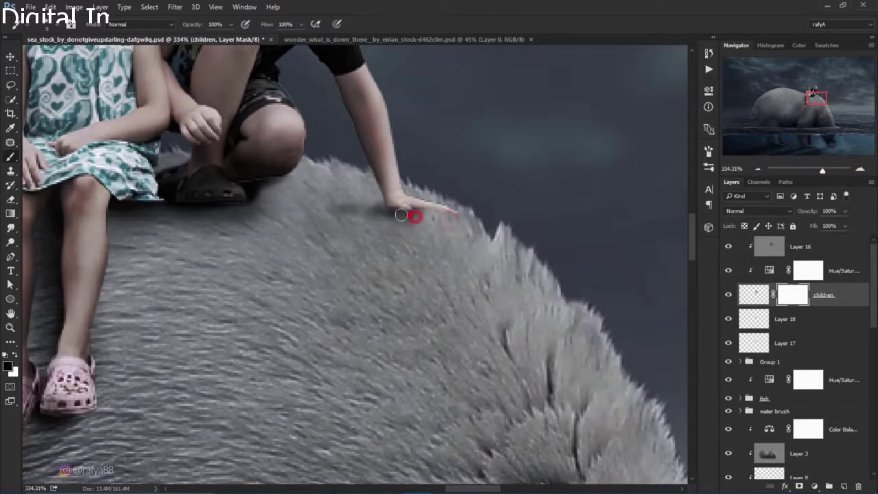
click(391, 213)
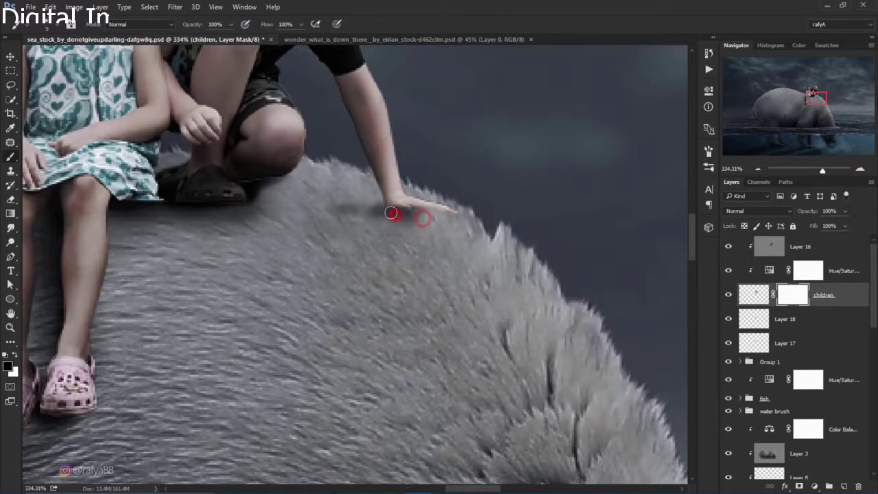
click(268, 198)
click(251, 200)
click(172, 205)
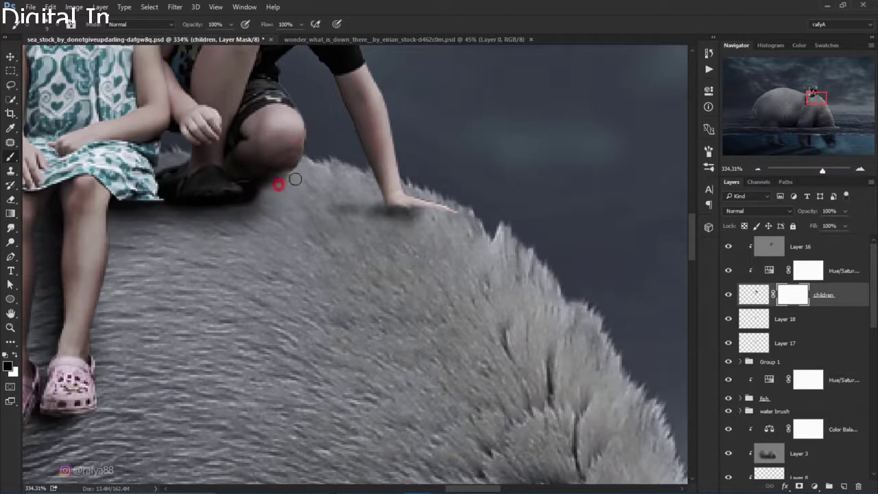
click(232, 198)
click(177, 201)
click(159, 204)
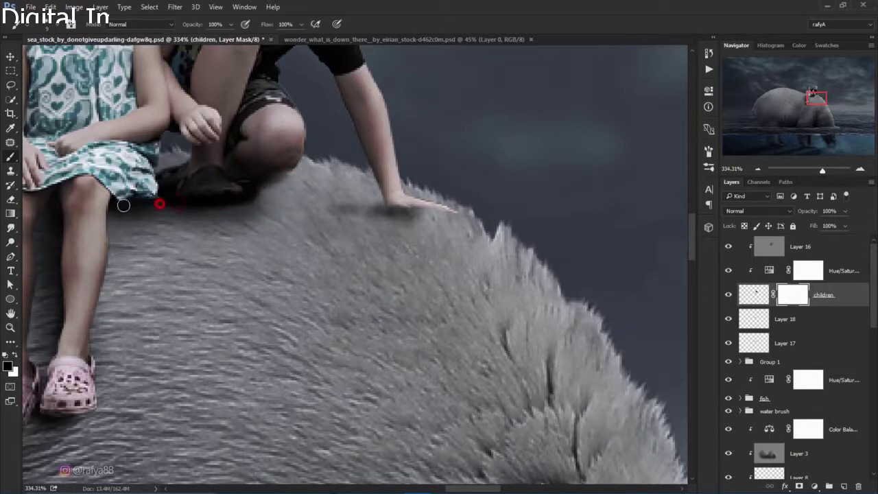
scroll(158, 272, down, 5)
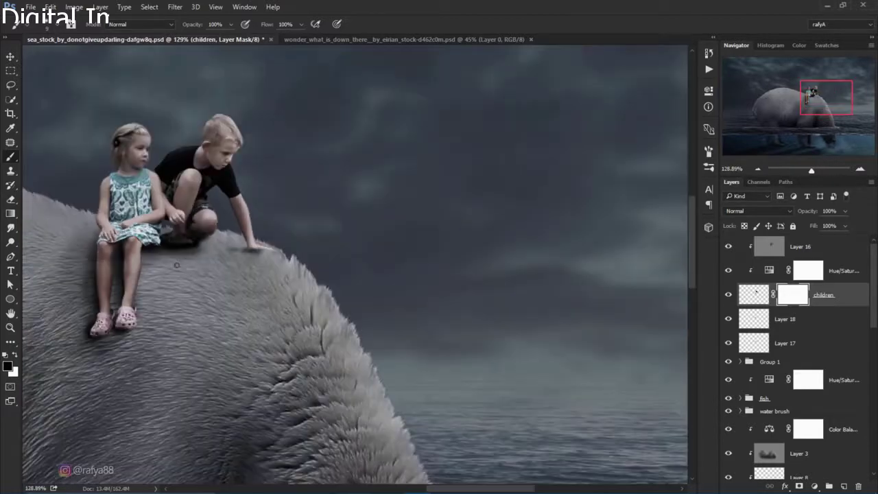
scroll(393, 322, up, 1)
scroll(394, 322, up, 1)
- Compare Layer 18's shadow on and off, then lower its opacity to 65%
click(728, 320)
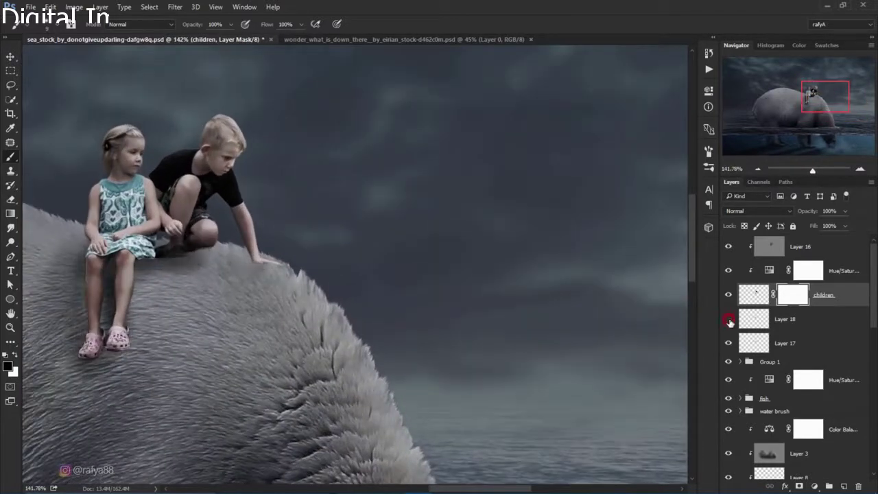
click(728, 320)
click(796, 319)
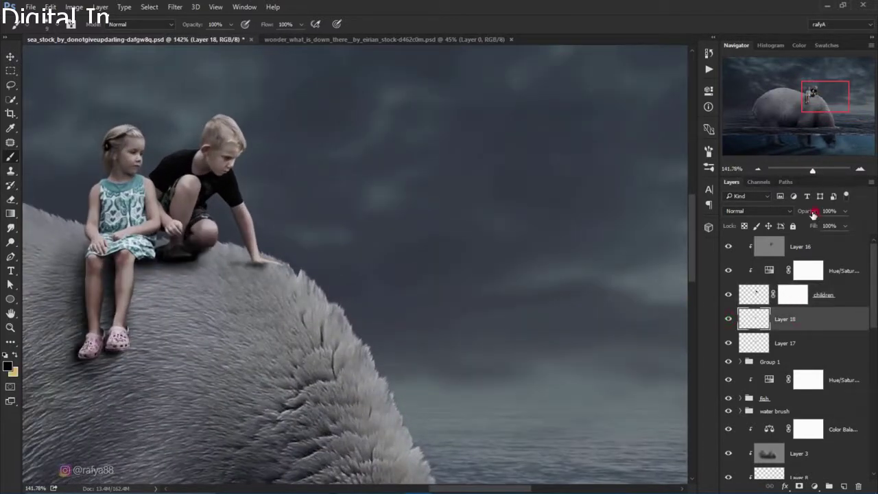
drag(813, 215, 800, 215)
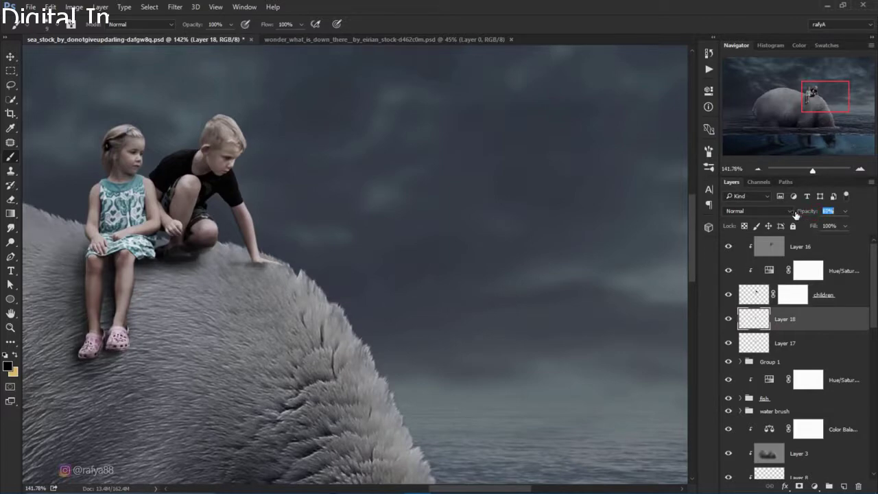
scroll(168, 223, up, 5)
- Try a smaller eraser on the shadow, then undo the erase
key(e)
right_click(246, 317)
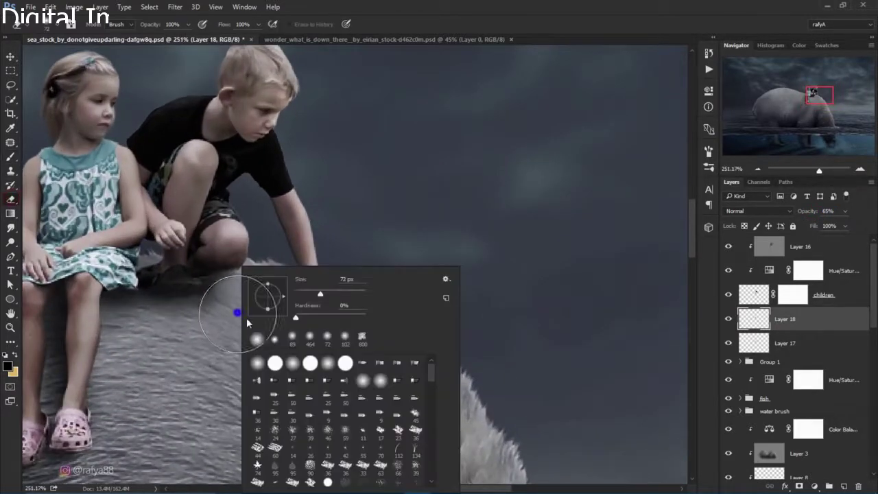
drag(320, 294, 311, 293)
key(Return)
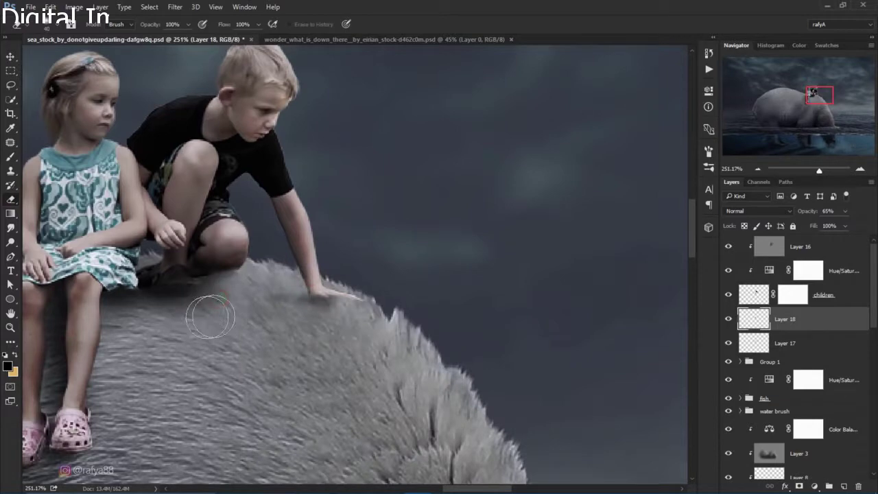
key(ctrl+z)
right_click(317, 267)
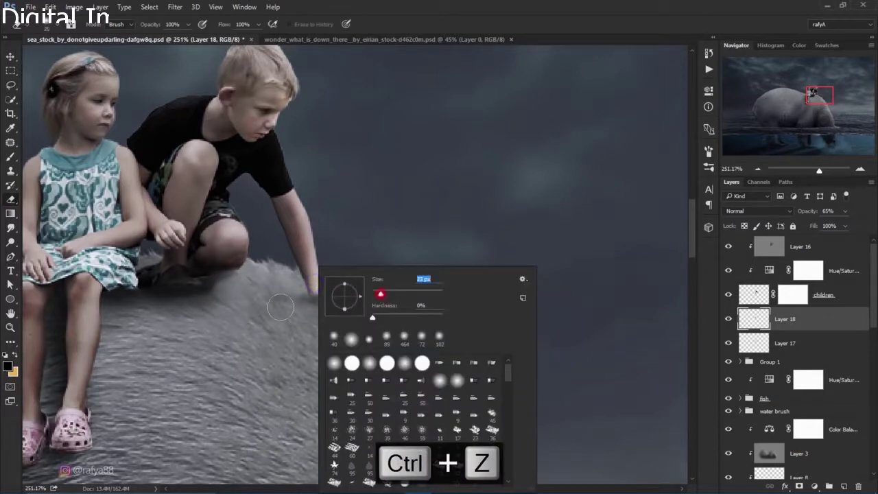
key(Return)
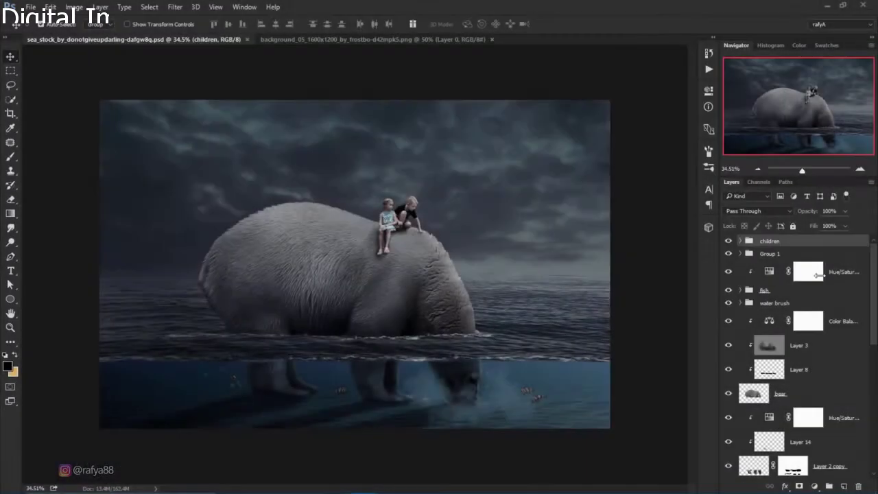
- Add a new empty Layer 19 above the children group
click(823, 248)
click(844, 486)
click(10, 157)
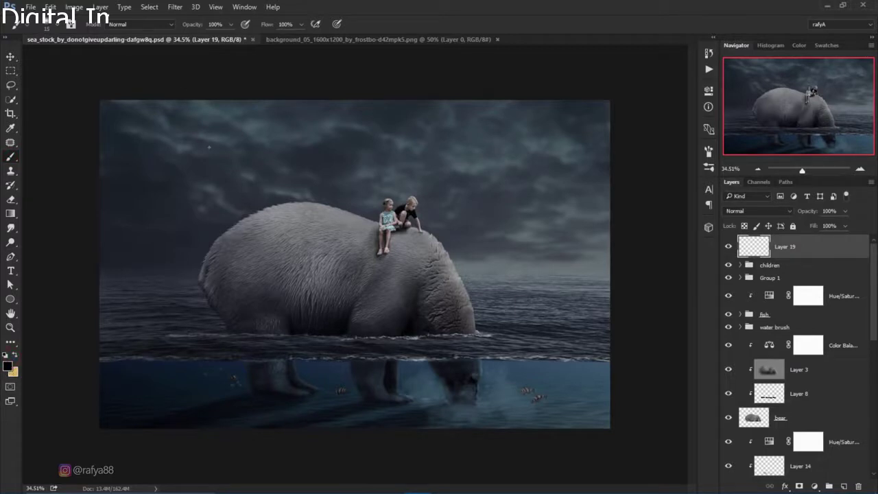
- Set the brush to about 1457 px, 72% opacity and 40% flow
right_click(221, 165)
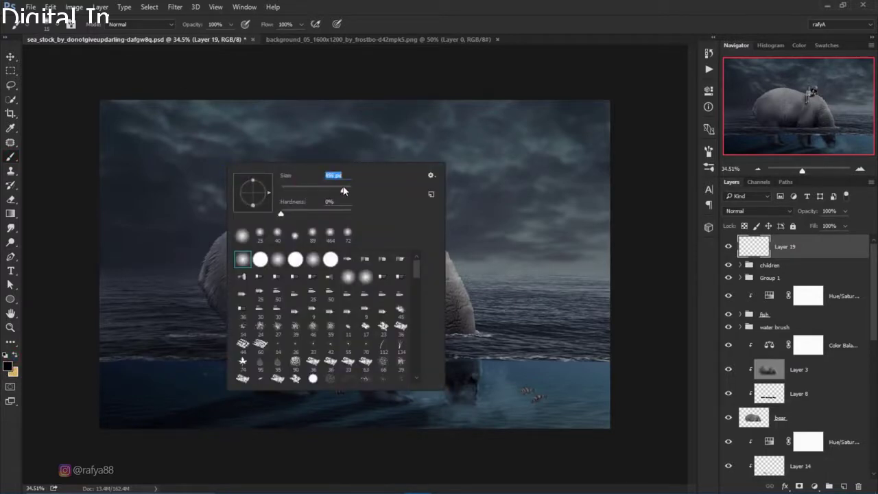
drag(344, 192, 351, 191)
drag(199, 25, 202, 27)
drag(272, 26, 262, 27)
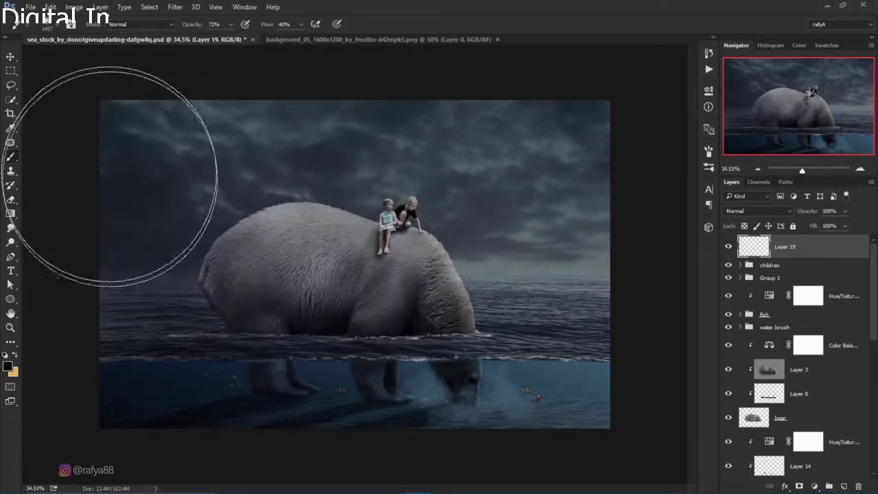
- Paint black along the left edge and lower-left corner, then fade Layer 19 to 55%
mouse_move(147, 177)
mouse_down()
mouse_move(113, 247)
mouse_move(186, 382)
mouse_up()
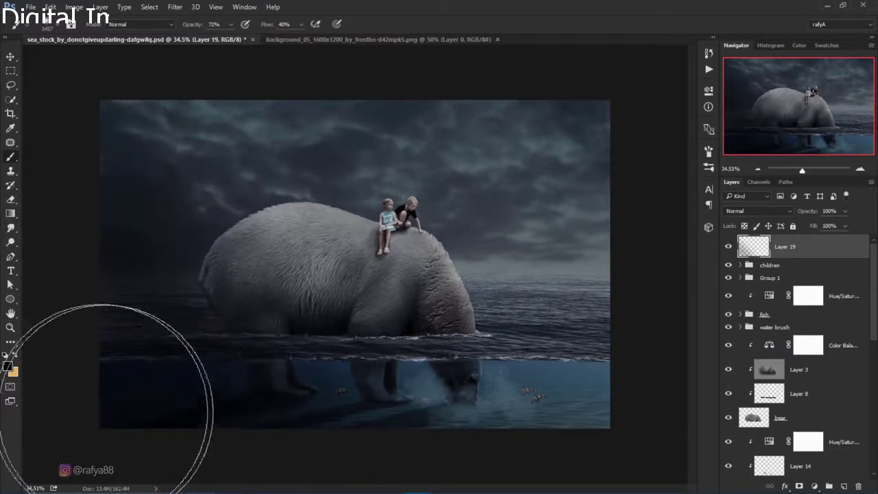
drag(180, 435, 427, 466)
mouse_move(137, 231)
mouse_down()
mouse_move(257, 187)
mouse_move(197, 225)
mouse_move(274, 232)
mouse_up()
mouse_move(219, 390)
mouse_down()
mouse_move(201, 480)
mouse_move(98, 471)
mouse_move(86, 308)
mouse_move(39, 219)
mouse_up()
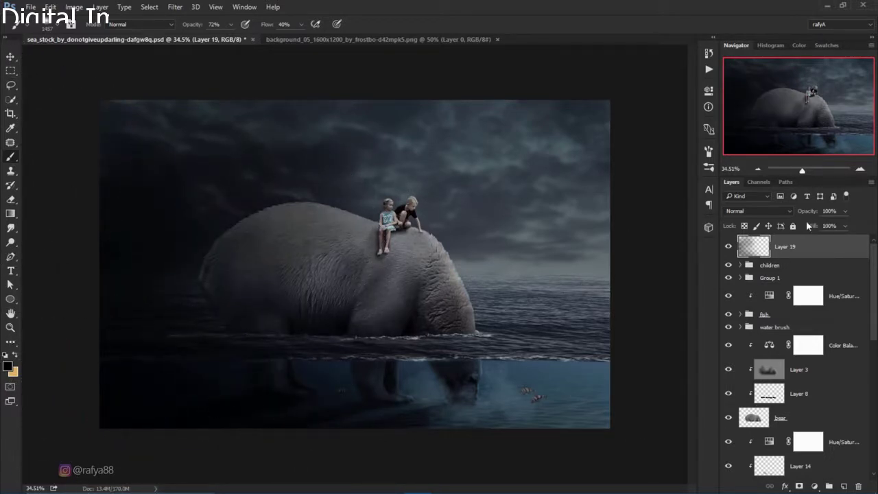
drag(809, 215, 788, 215)
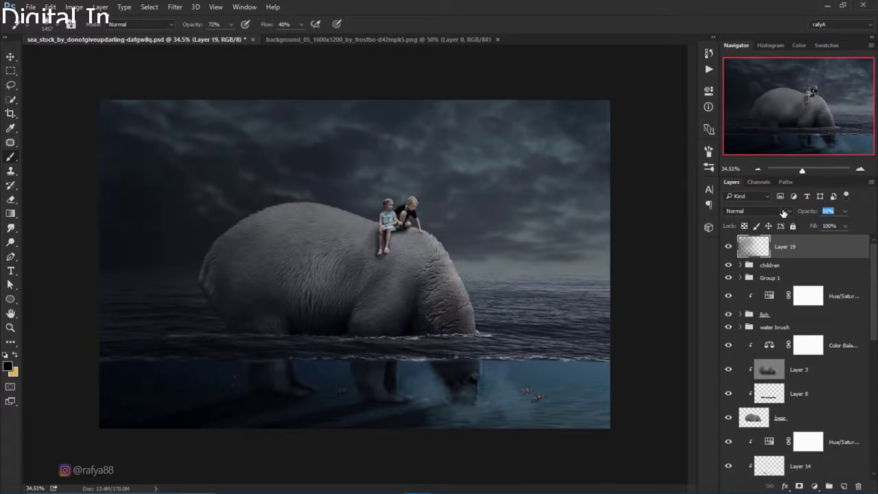
key(Return)
- Add a new empty layer and choose a warm tan foreground colour
click(841, 485)
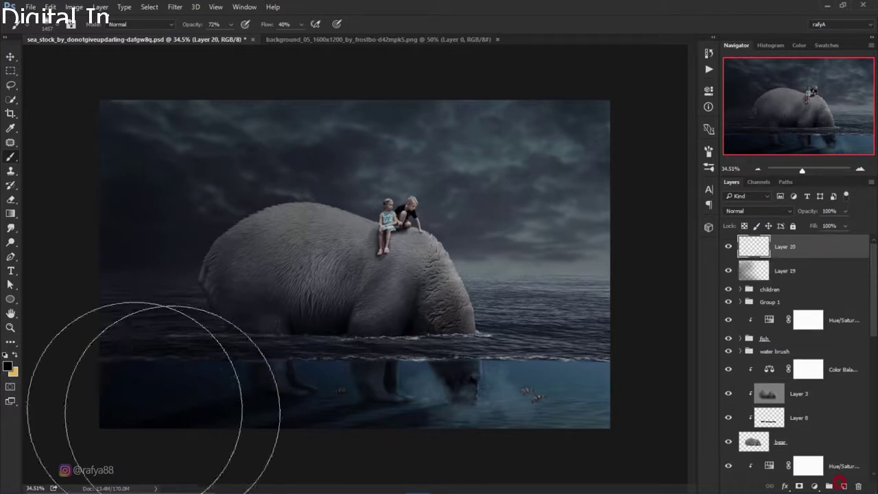
click(7, 366)
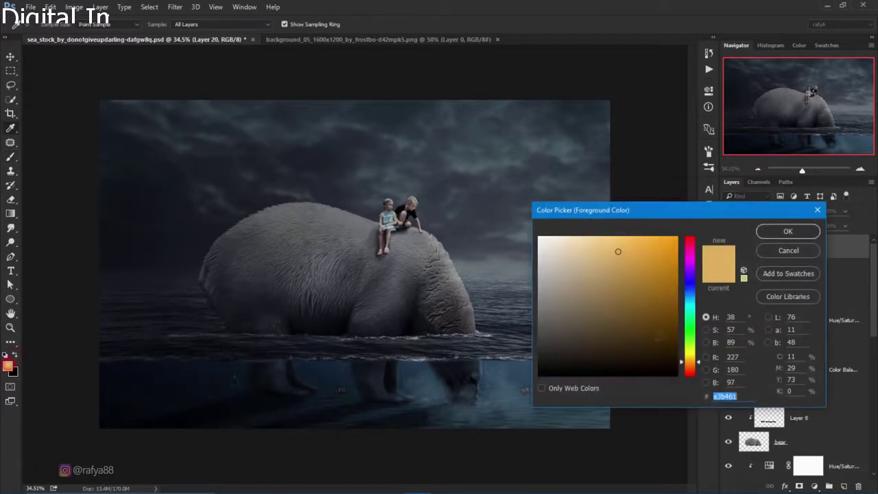
click(789, 232)
- Brush a tan glow over the bear's back and sky at 100% opacity, blended in Hard Light
key(b)
click(431, 247)
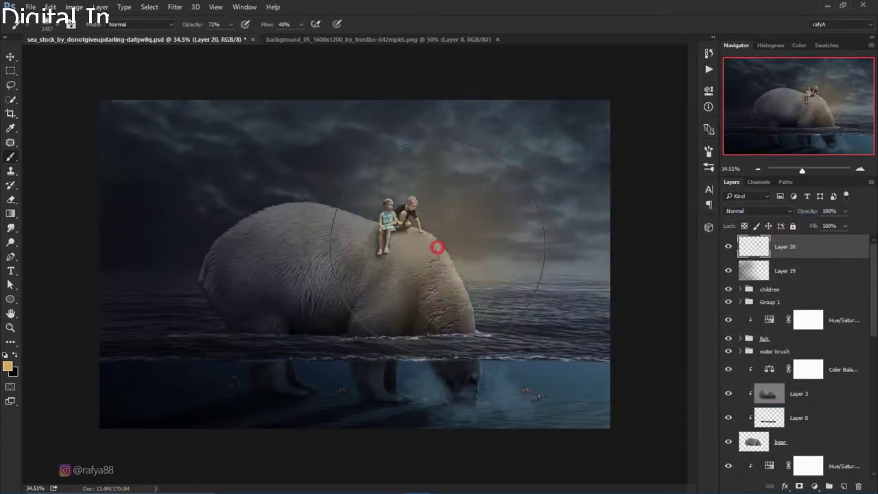
key(ctrl+z)
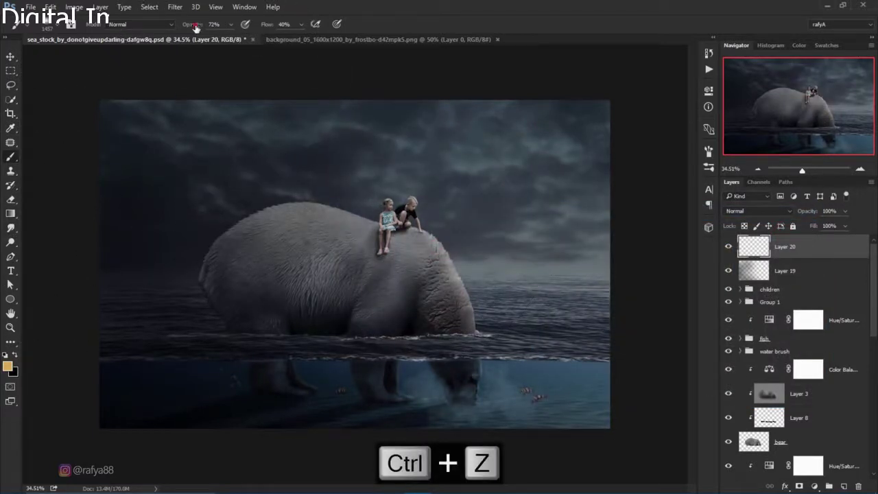
key(0)
click(473, 258)
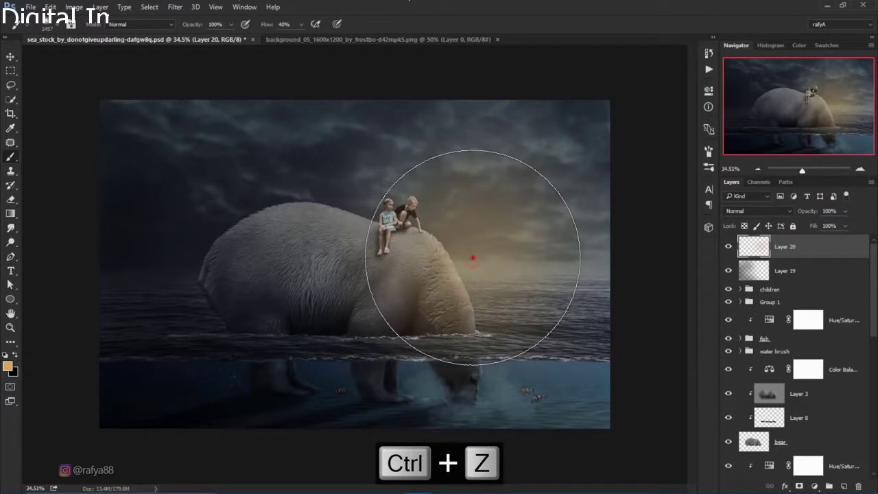
click(472, 257)
click(770, 206)
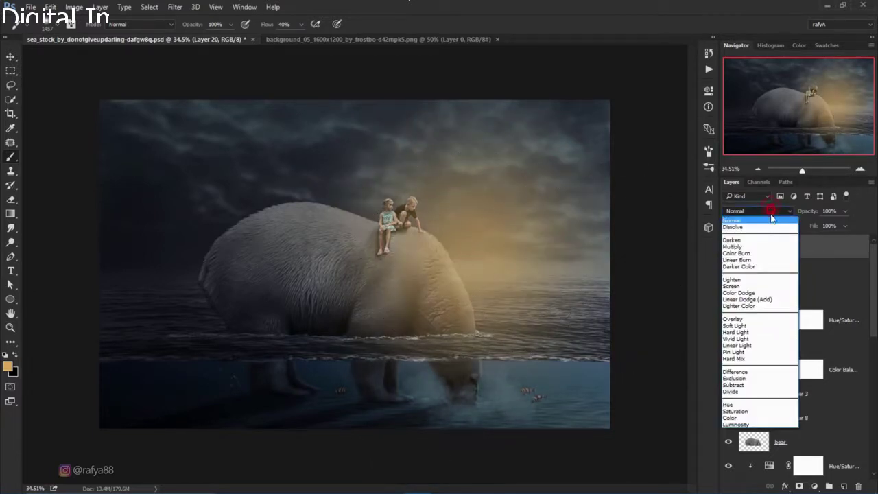
click(746, 332)
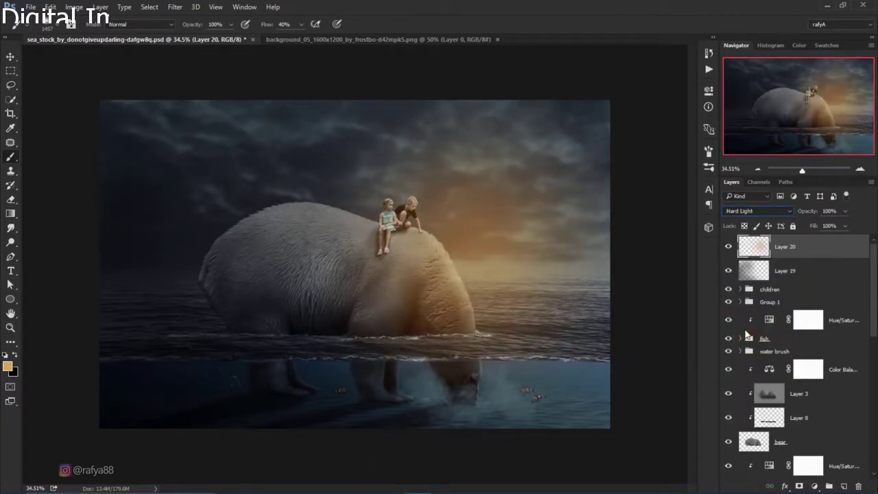
- Shift the glow right and stretch it to about 138% width, then compare before and after
key(ctrl+t)
drag(498, 244, 602, 242)
drag(350, 265, 288, 265)
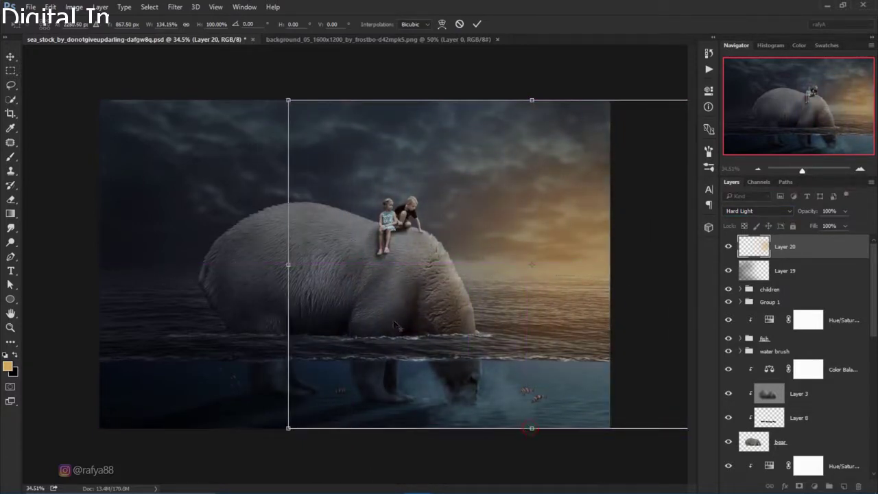
drag(288, 265, 282, 263)
click(477, 24)
key(b)
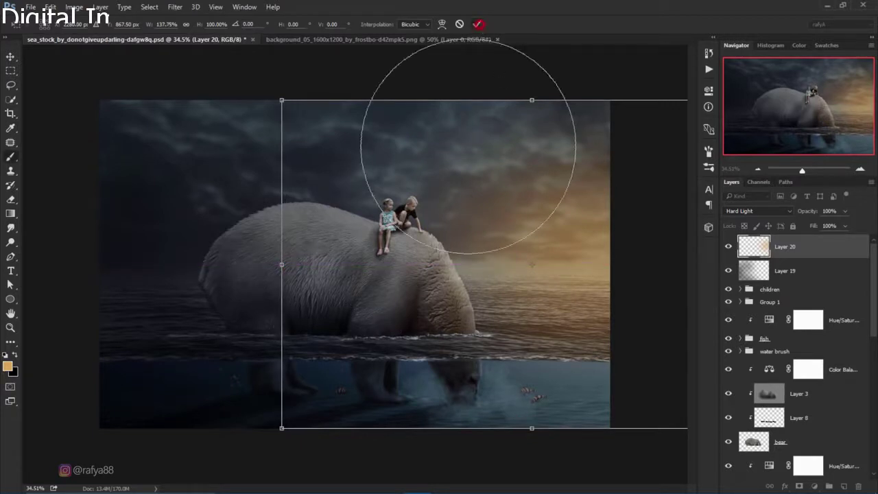
click(728, 246)
click(729, 246)
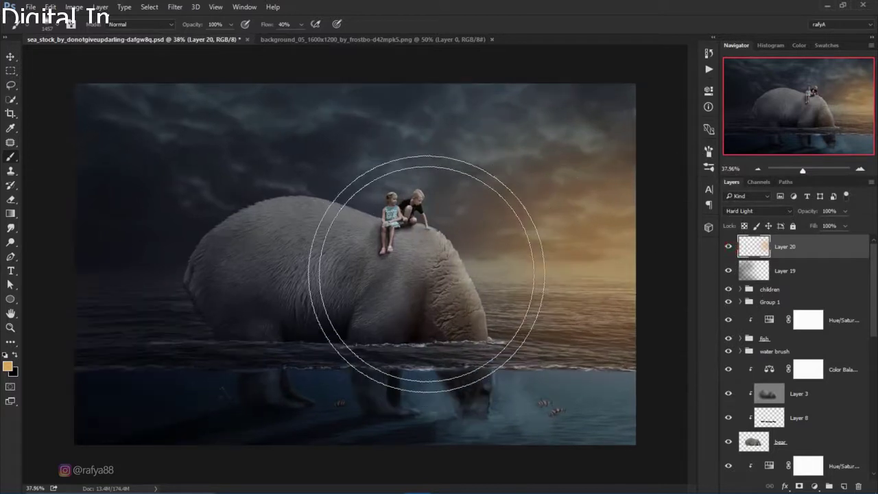
- Add a Levels adjustment, lift the output black, and set the Red midtone to 1.04
click(814, 486)
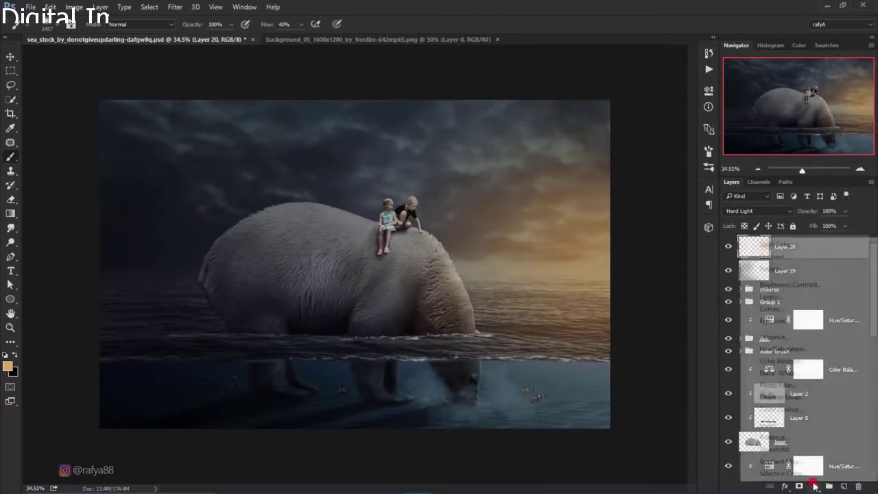
click(803, 290)
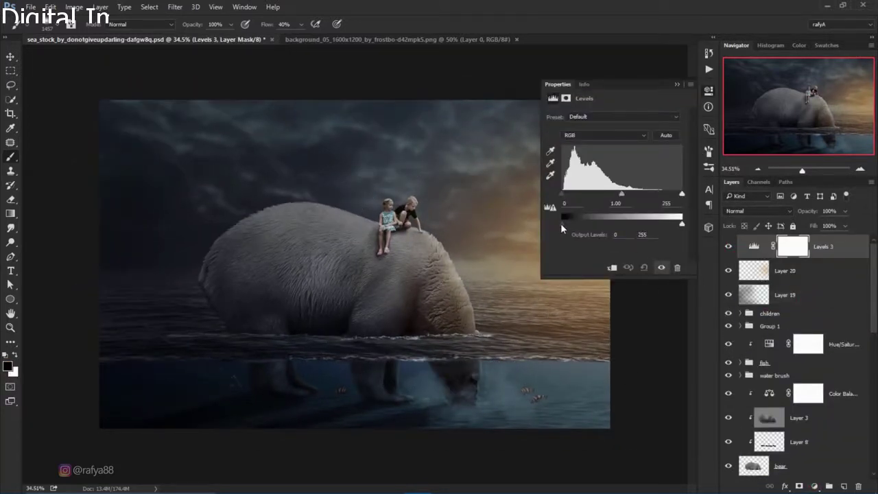
drag(562, 223, 566, 223)
click(604, 135)
click(587, 149)
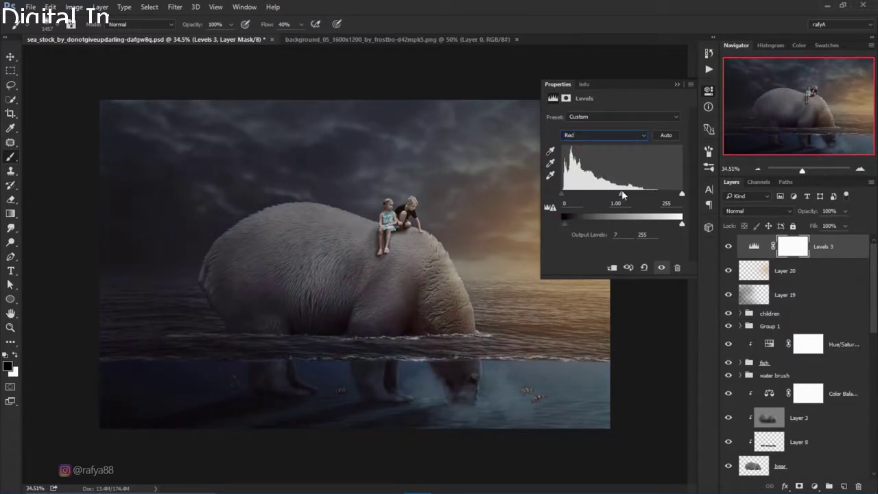
drag(622, 195, 621, 196)
- In the Blue channel, raise output black to 13 and lower the midtone to about 0.79
click(604, 135)
click(590, 164)
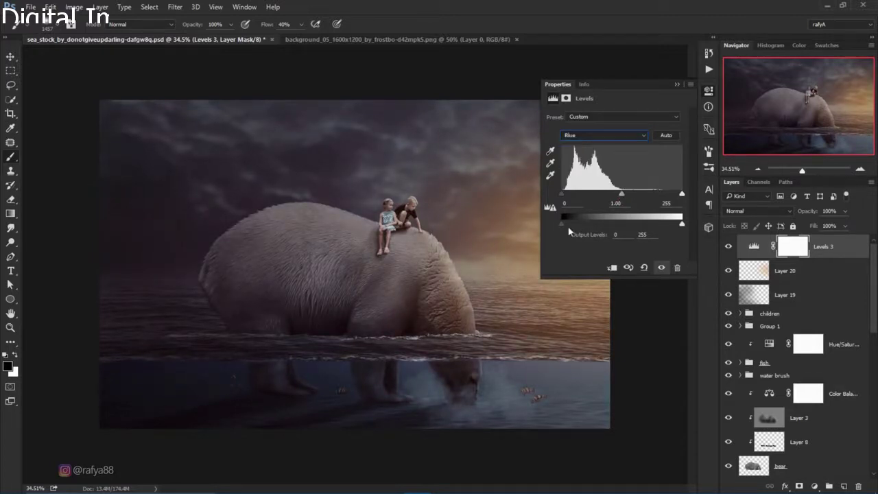
drag(566, 227, 568, 223)
mouse_move(621, 194)
mouse_down()
mouse_move(629, 198)
mouse_move(622, 196)
mouse_up()
drag(628, 194, 630, 196)
- Toggle the Levels 3 layer off and on to compare before and after
click(676, 84)
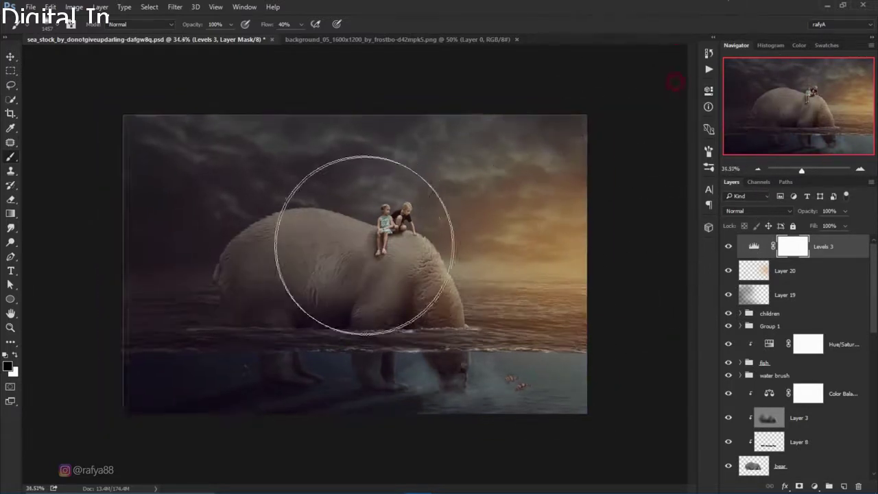
scroll(362, 219, down, 2)
scroll(373, 219, down, 1)
click(729, 246)
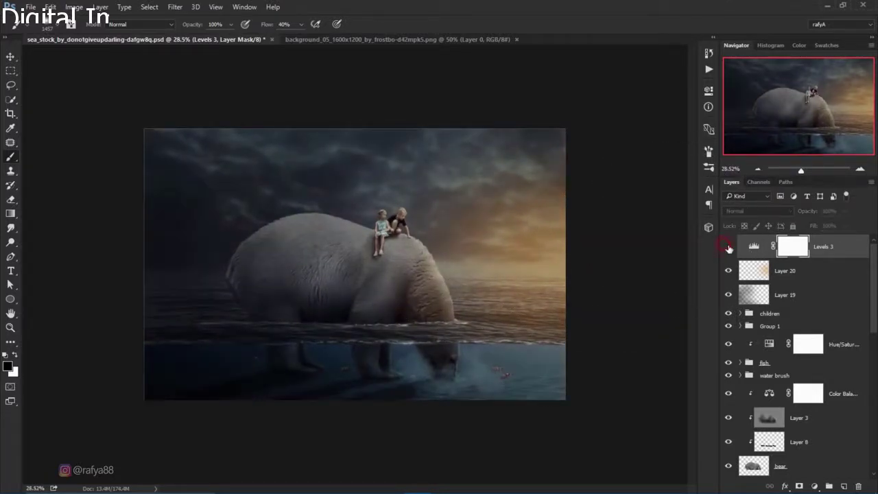
click(728, 246)
scroll(436, 227, up, 2)
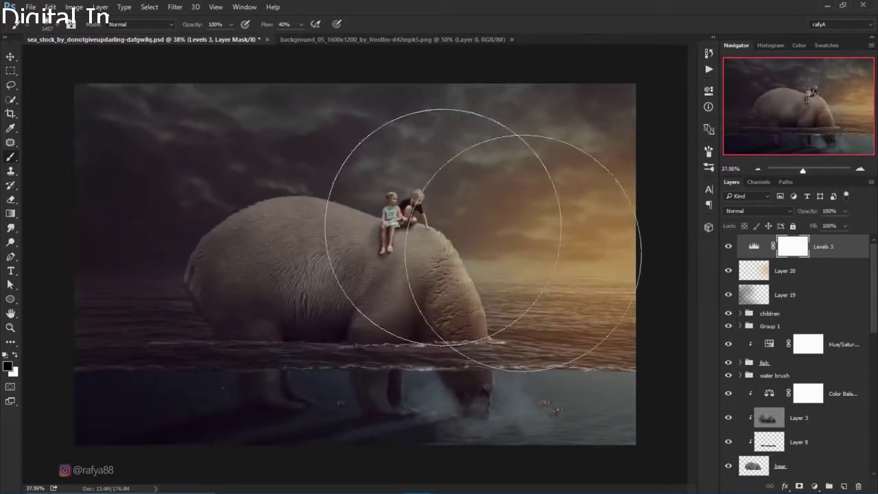
click(815, 486)
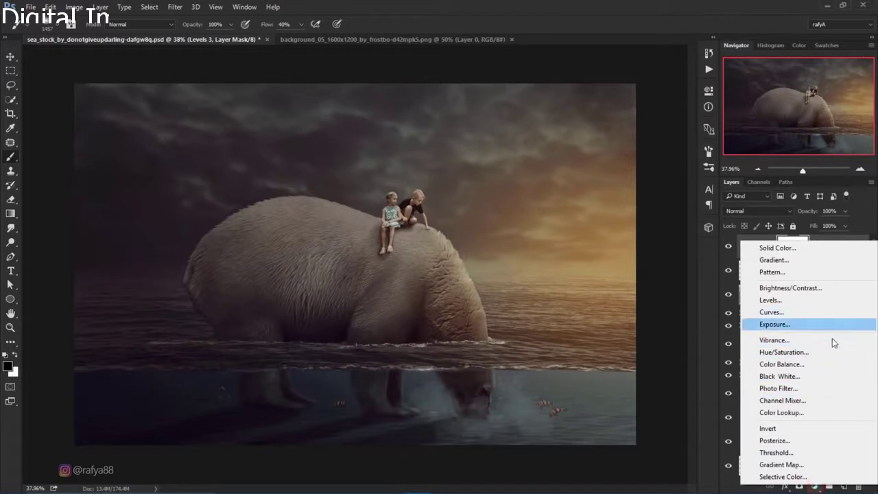
- Add a Color Balance adjustment with midtones Cyan -12 and Blue +12
click(830, 365)
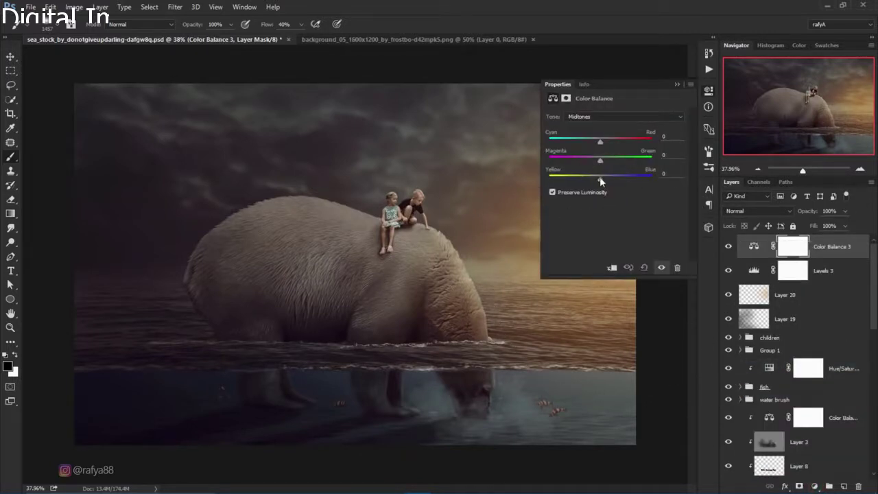
drag(600, 140, 594, 139)
drag(601, 178, 604, 181)
- Warm the Color Balance highlights to Red +19 and Blue -3
click(604, 118)
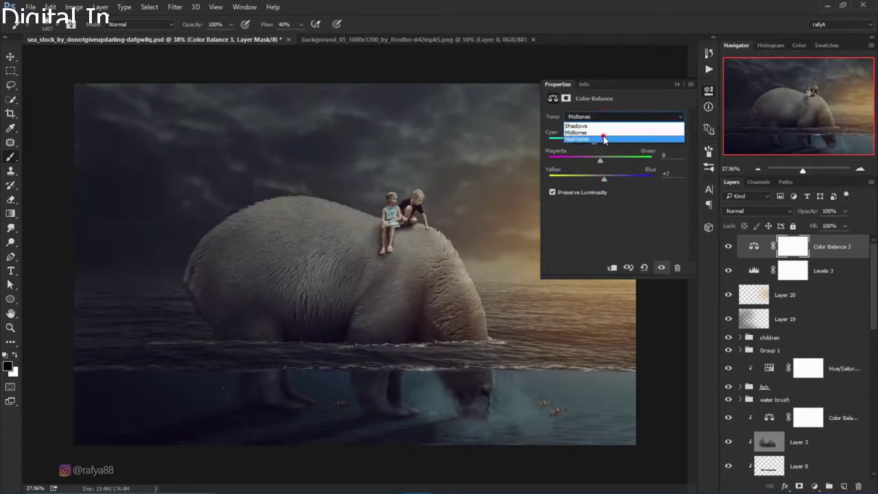
click(604, 140)
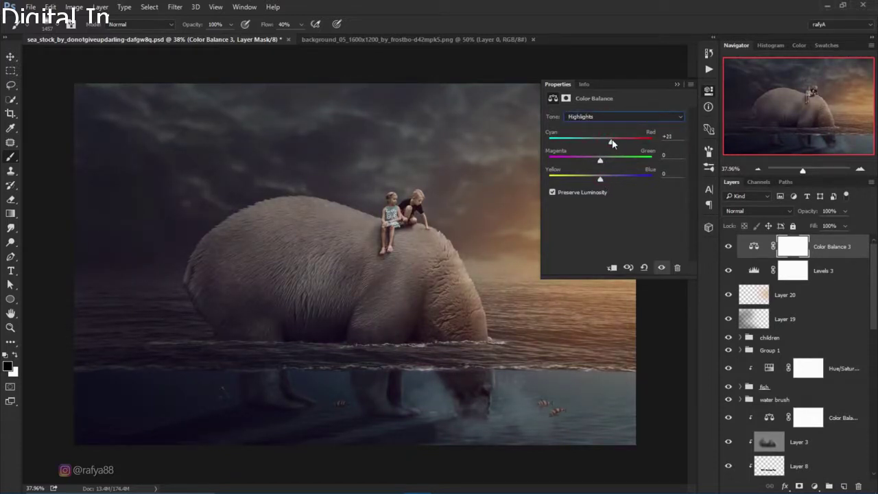
drag(600, 179, 596, 180)
click(677, 84)
- Stamp all visible layers into a new merged Layer 21 with Ctrl+Shift+Alt+E
alt+scroll(549, 260, down, 3)
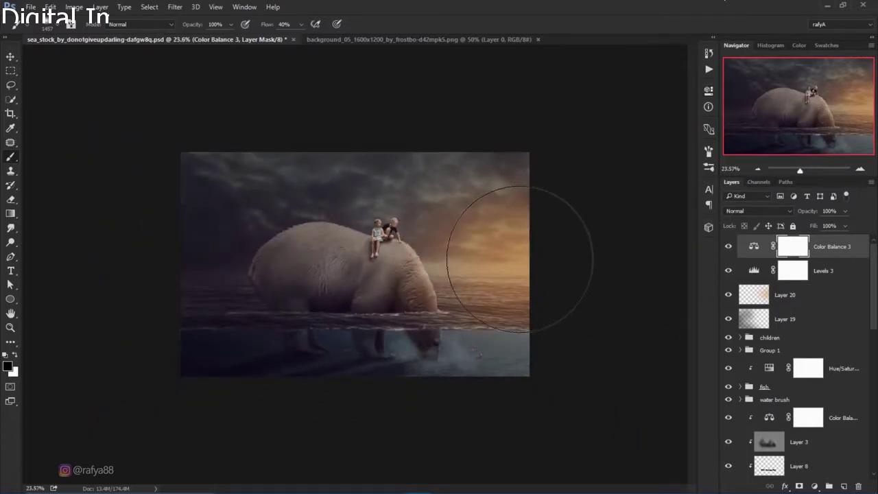
alt+scroll(520, 259, up, 2)
alt+scroll(521, 259, up, 1)
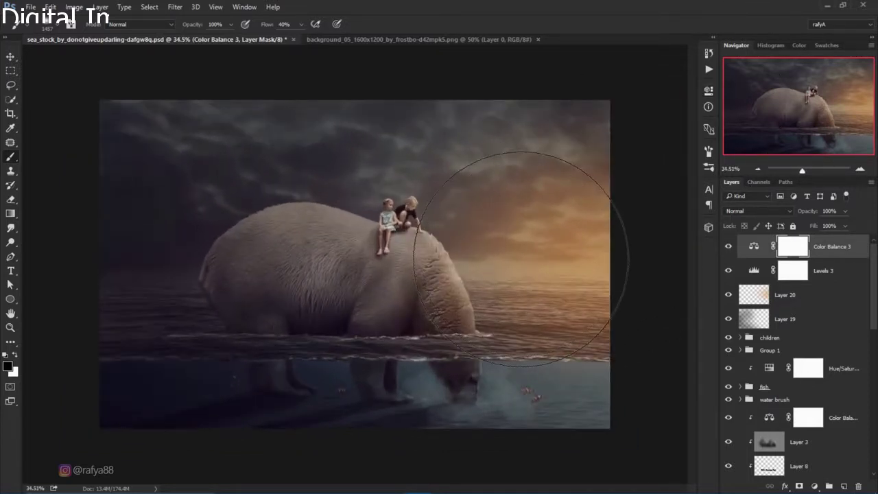
key(ctrl+shift+alt+e)
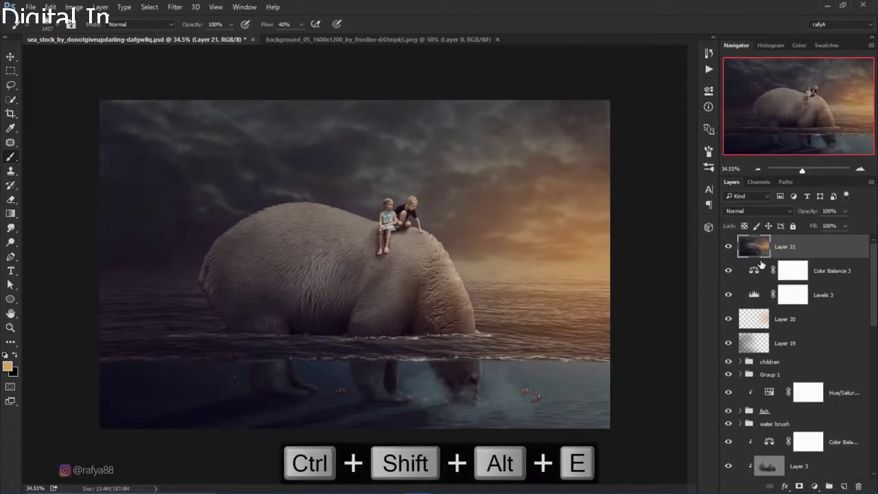
- Blend Layer 21 in Linear Light and apply a High Pass filter with 0.8-pixel radius
click(769, 212)
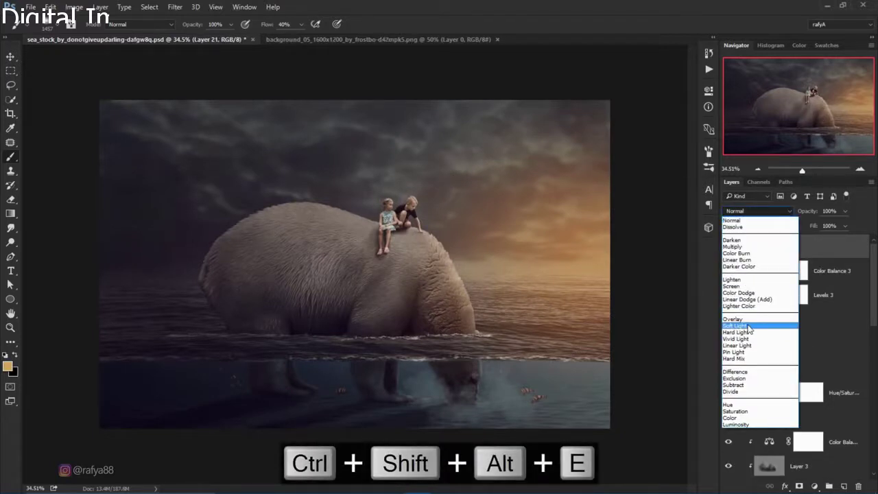
click(738, 345)
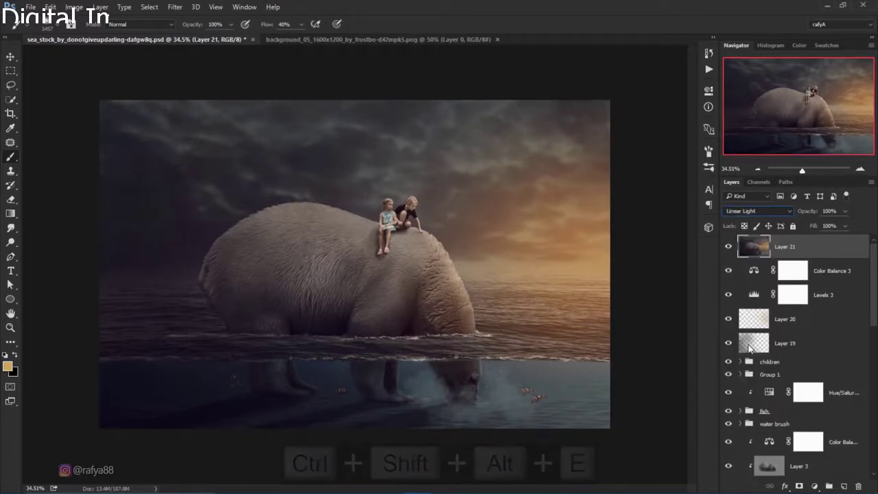
click(177, 8)
mouse_move(206, 222)
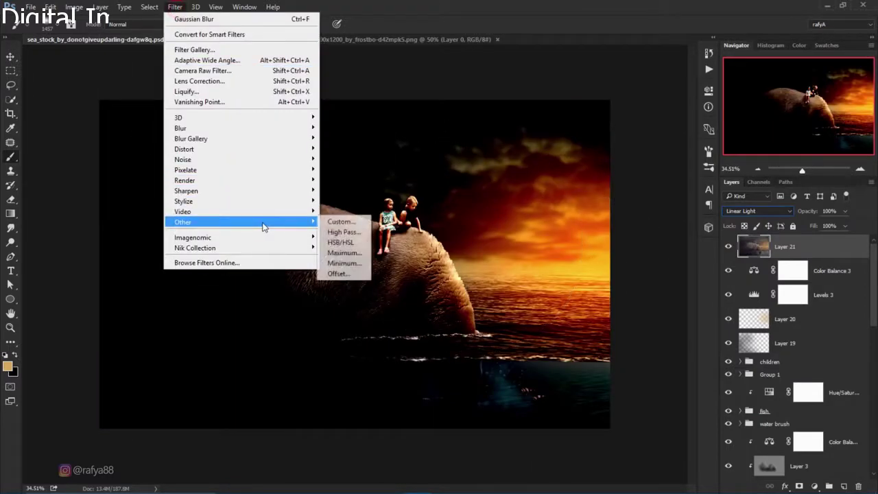
click(336, 233)
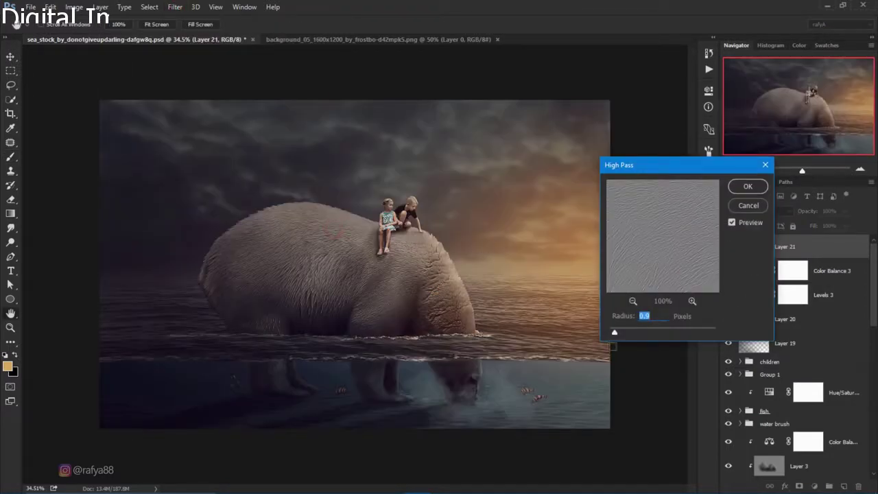
drag(615, 335, 615, 334)
click(615, 333)
click(747, 186)
key(b)
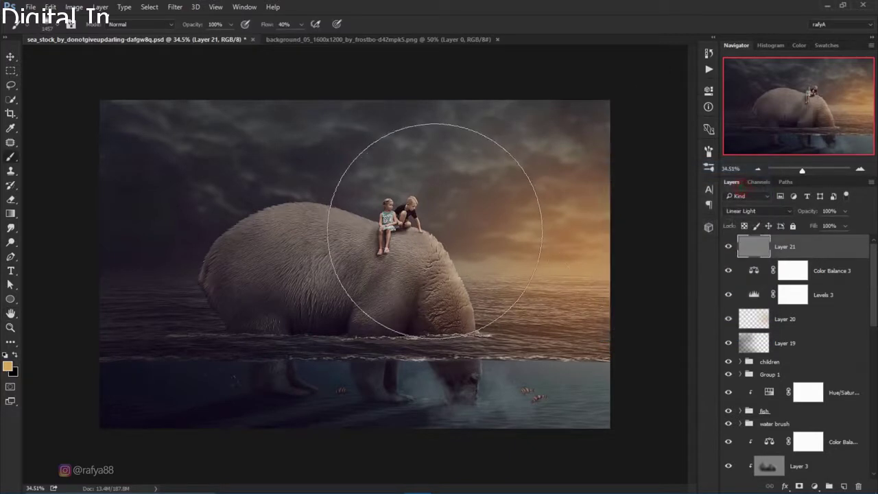
scroll(426, 213, down, 3)
scroll(480, 196, down, 2)
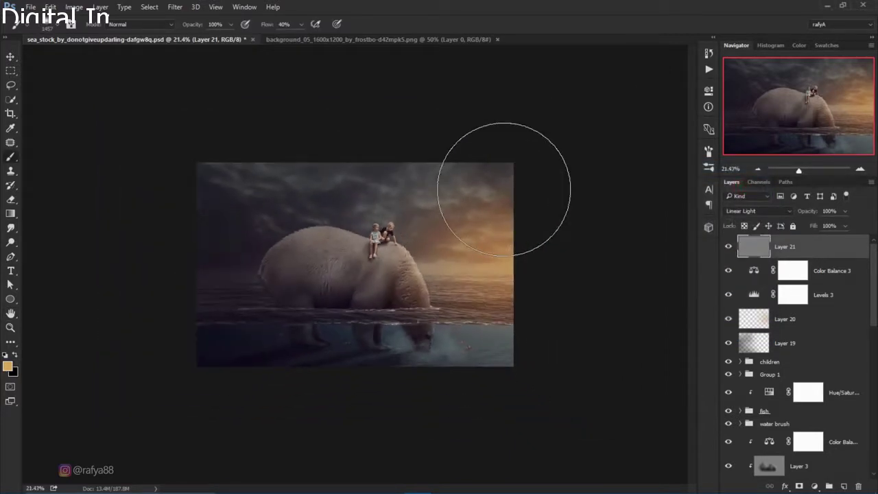